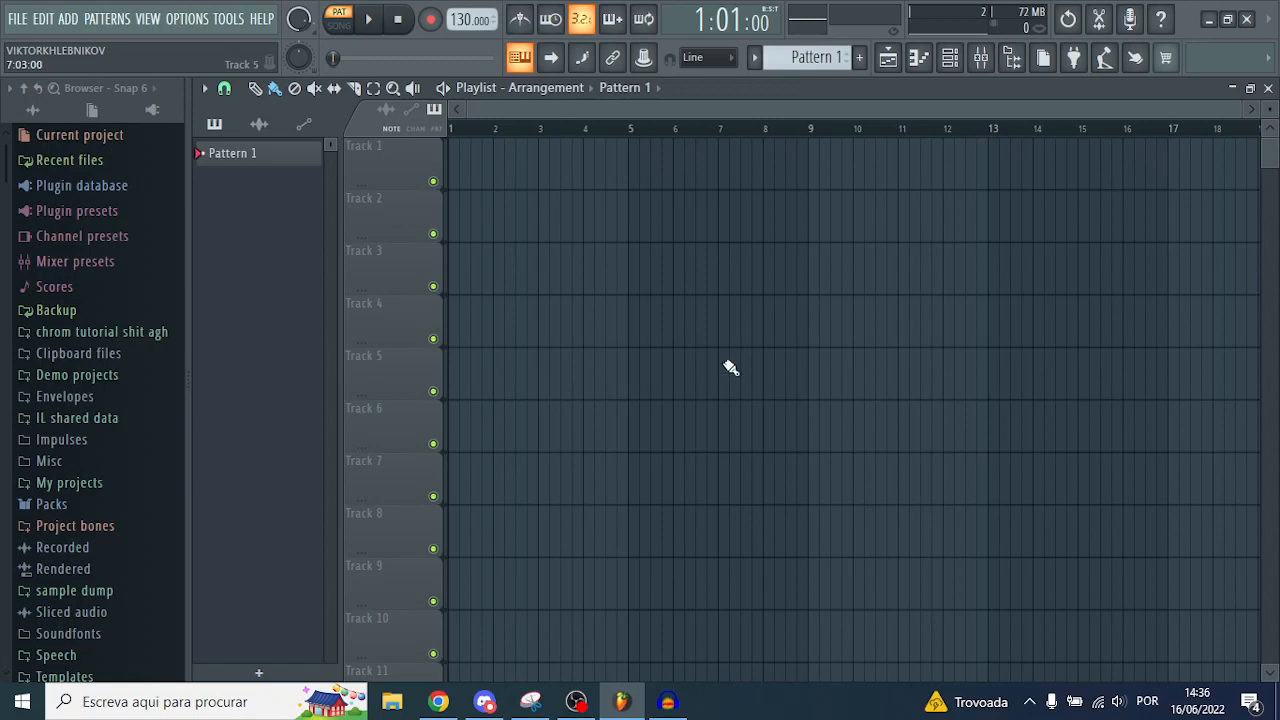
# Switch to Audacity and play back the start of the recorded vocal track
pyautogui.click(668, 706)
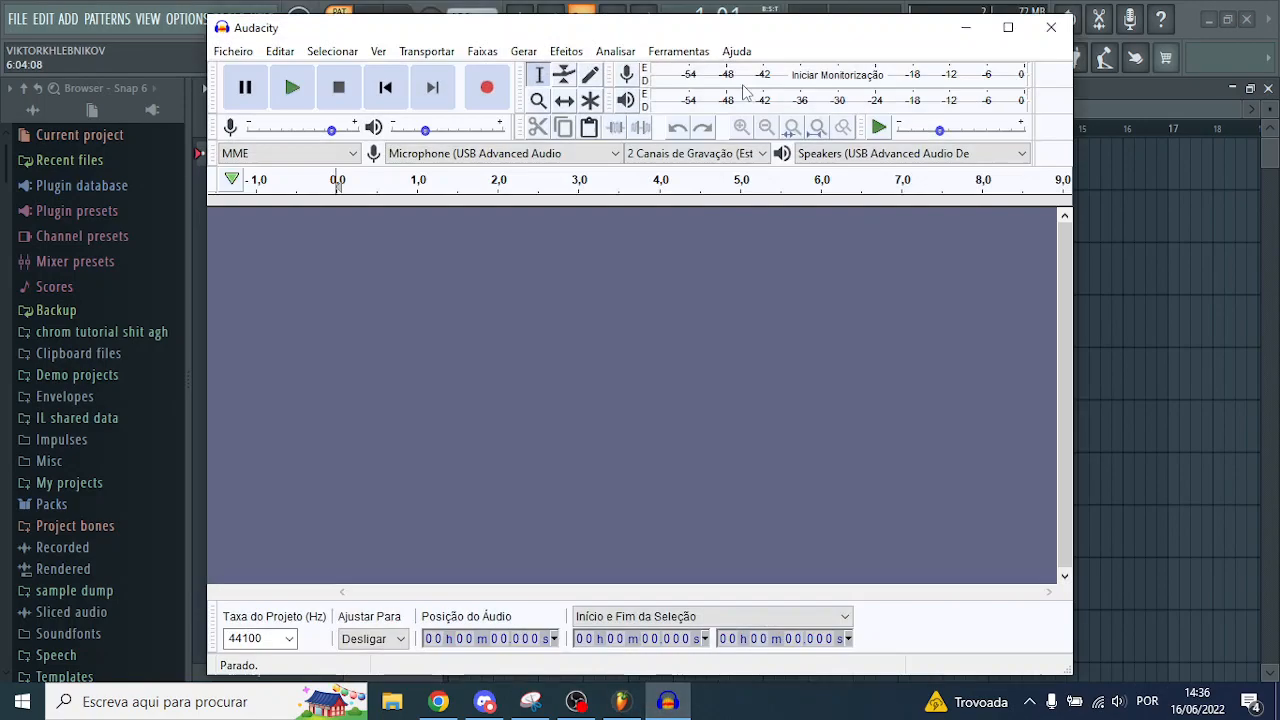
pyautogui.moveTo(654, 37); pyautogui.dragTo(716, 62)
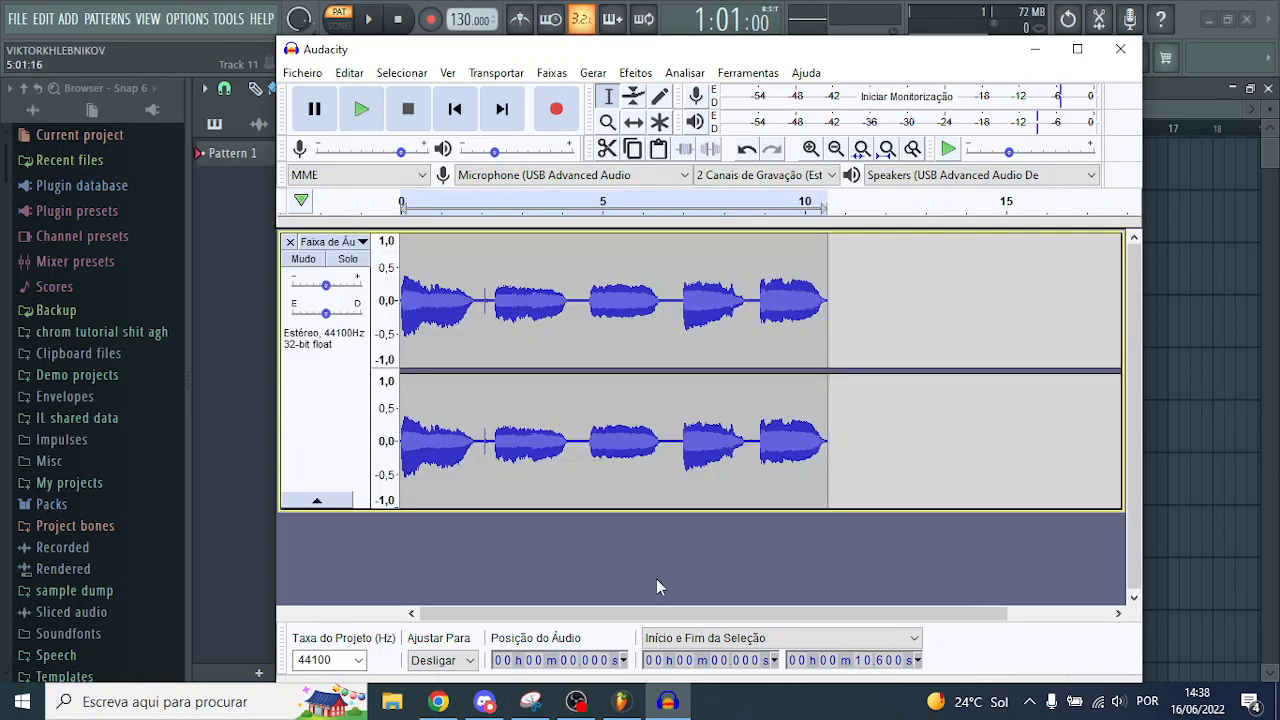
pyautogui.press('space')
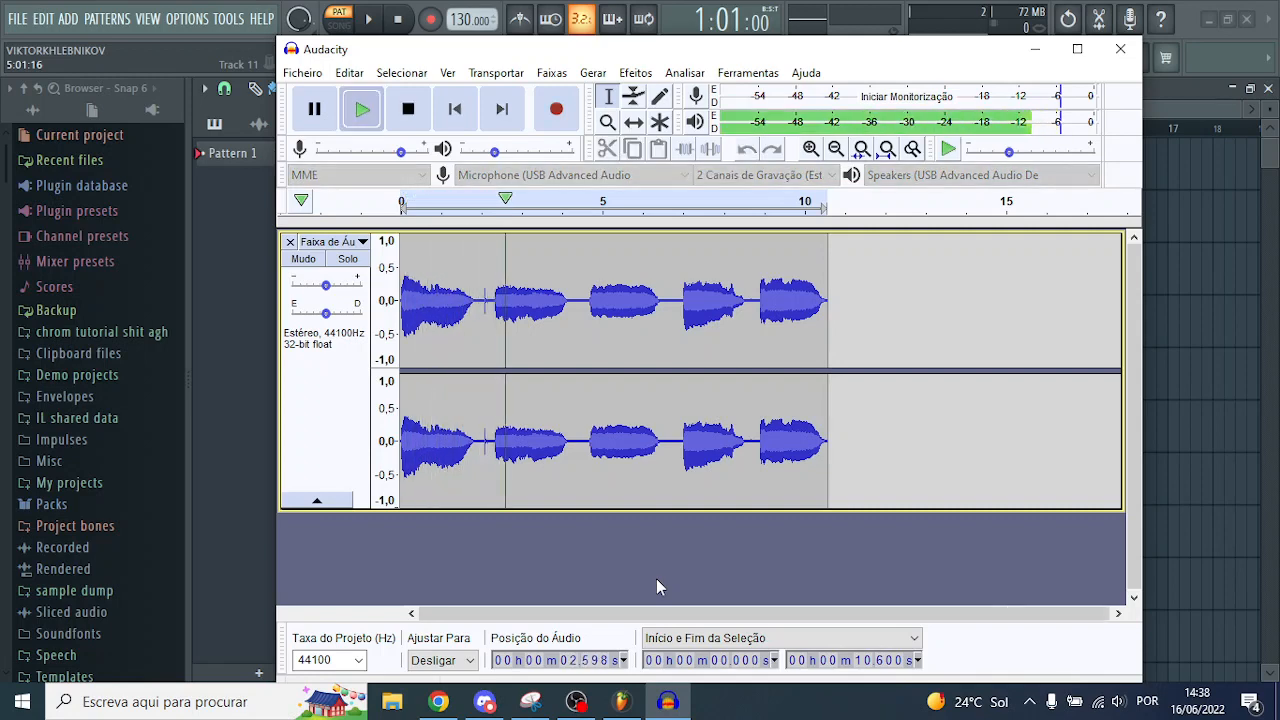
pyautogui.press('space')
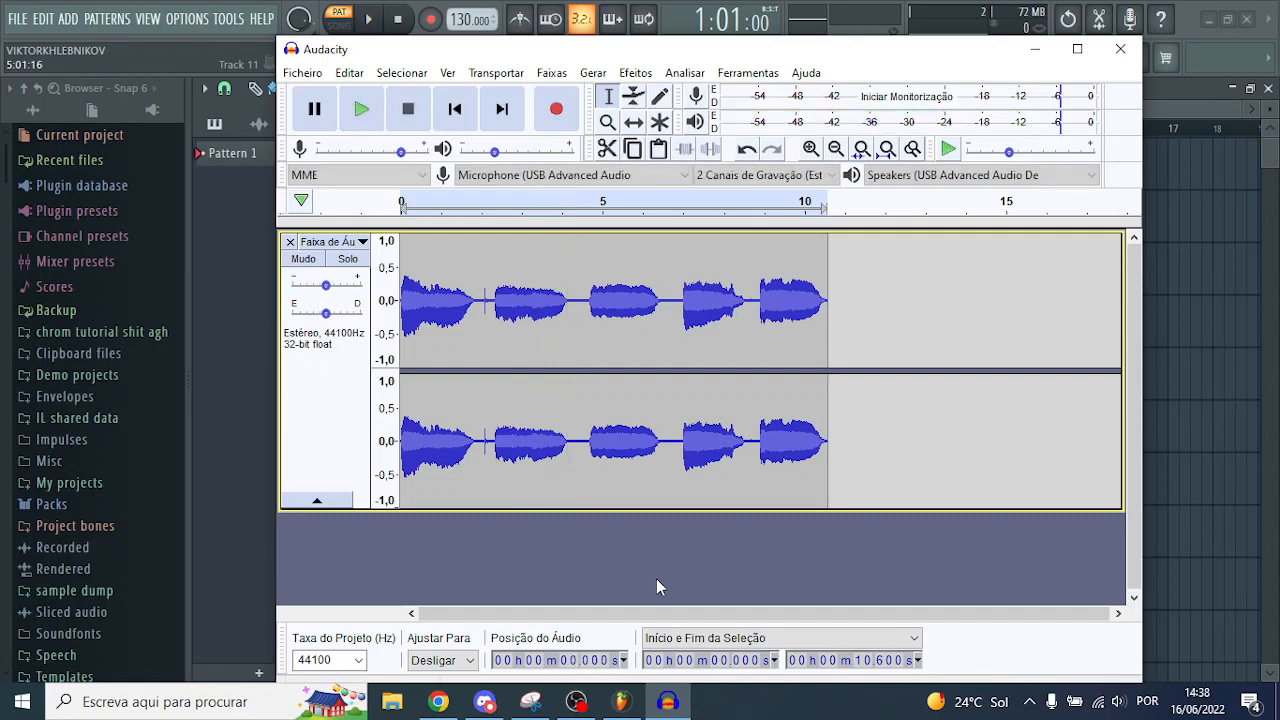
# Examine the five recorded vocal clips one after another in the waveform
pyautogui.click(440, 298)
pyautogui.click(532, 290)
pyautogui.click(606, 271)
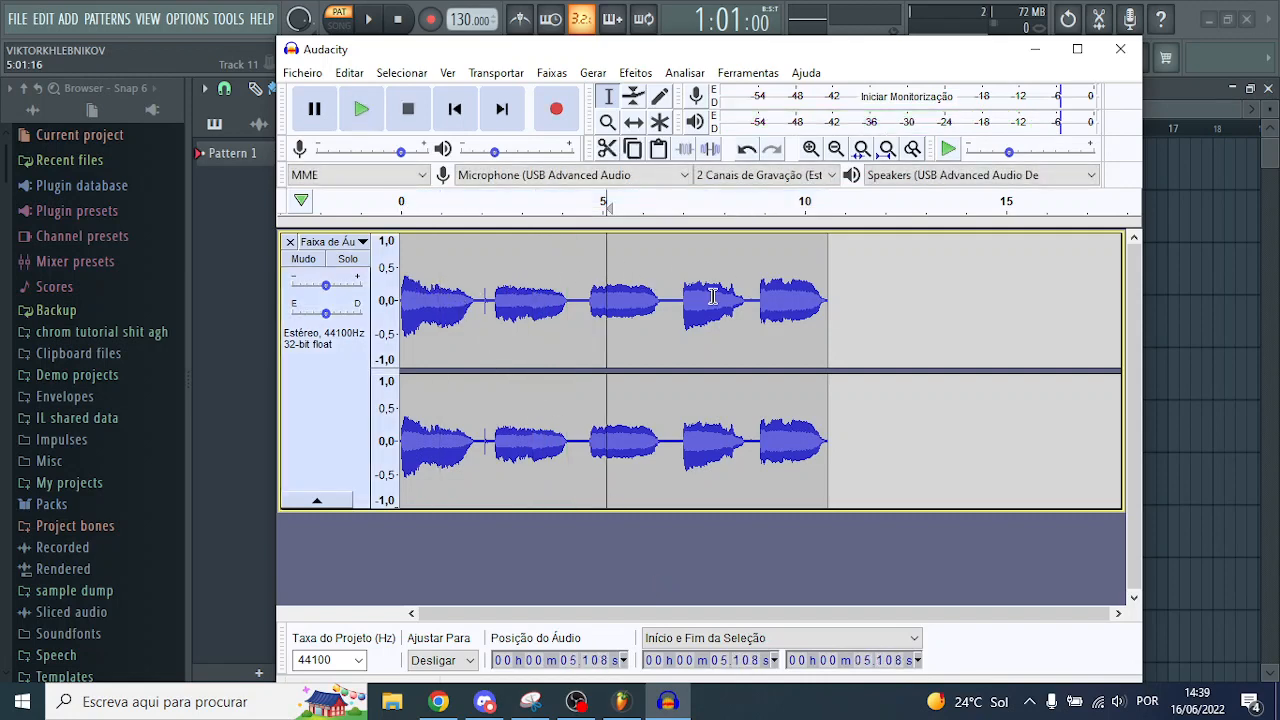
pyautogui.click(702, 290)
pyautogui.click(784, 270)
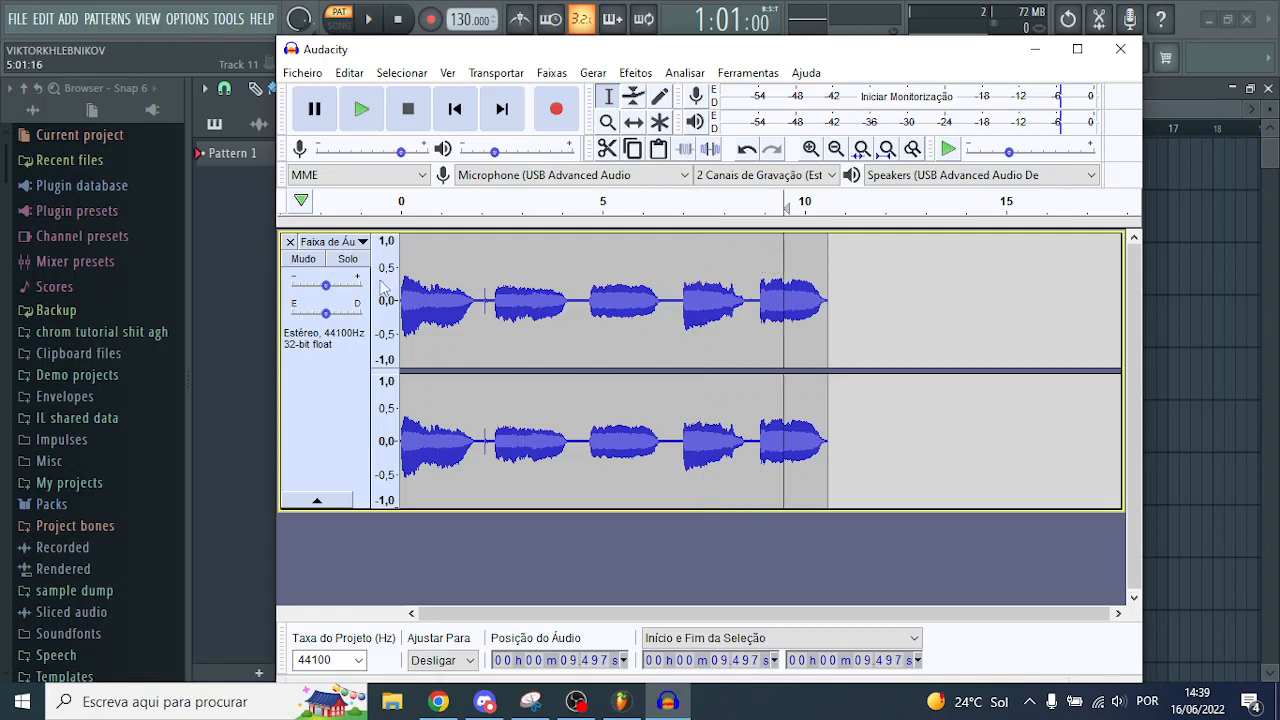
pyautogui.click(533, 299)
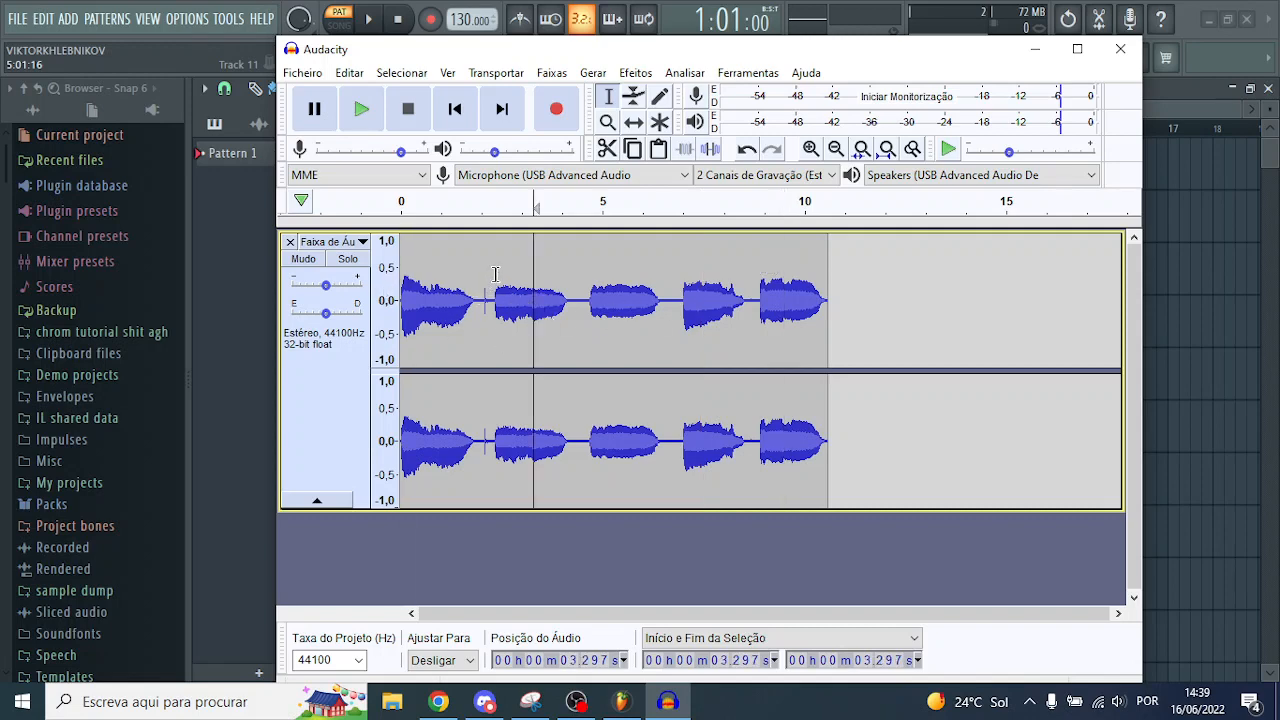
pyautogui.moveTo(495, 274); pyautogui.dragTo(565, 275)
pyautogui.click(605, 282)
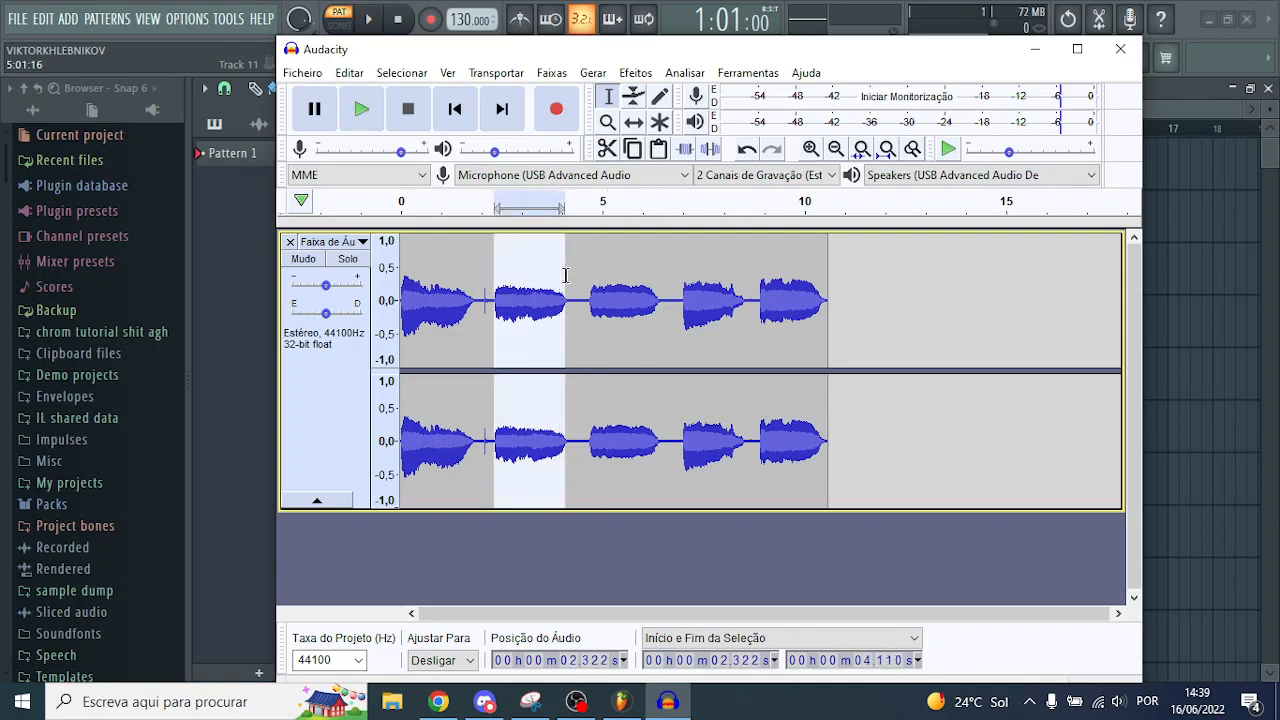
pyautogui.click(604, 310)
pyautogui.click(639, 287)
pyautogui.click(711, 281)
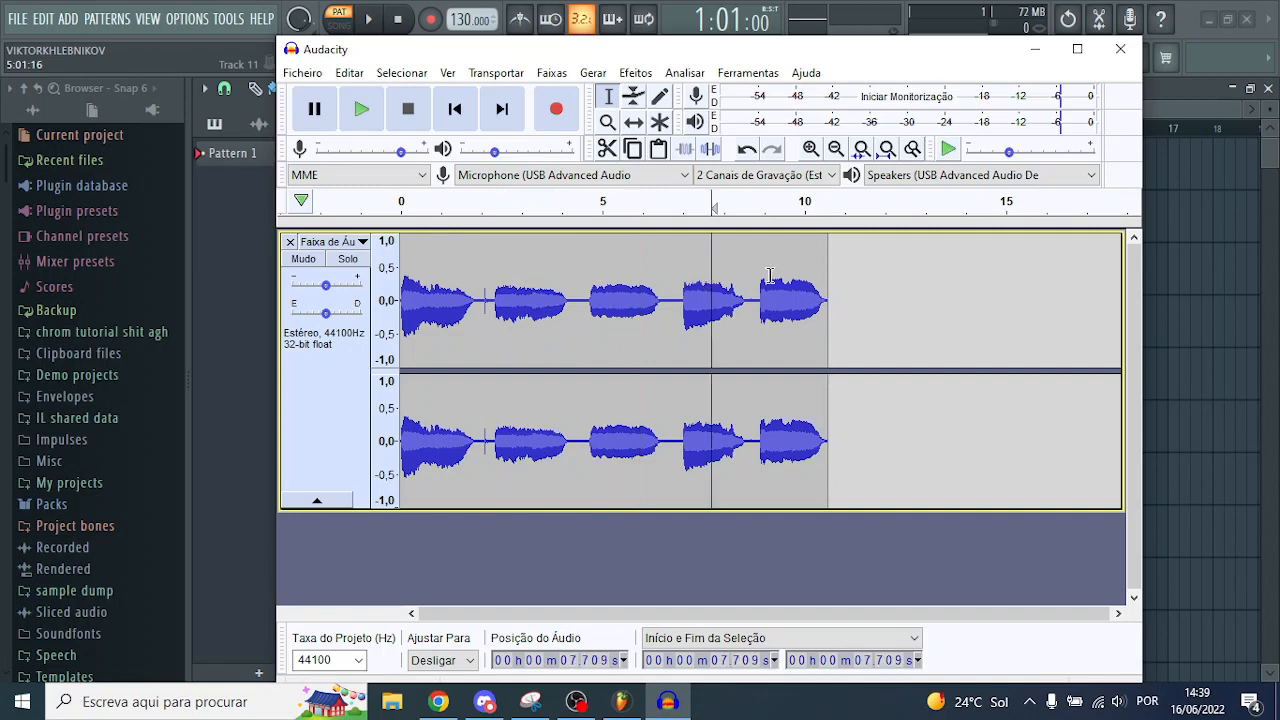
pyautogui.click(780, 285)
# Record about 2.5 seconds of background noise at the end of the vocal track
pyautogui.click(827, 281)
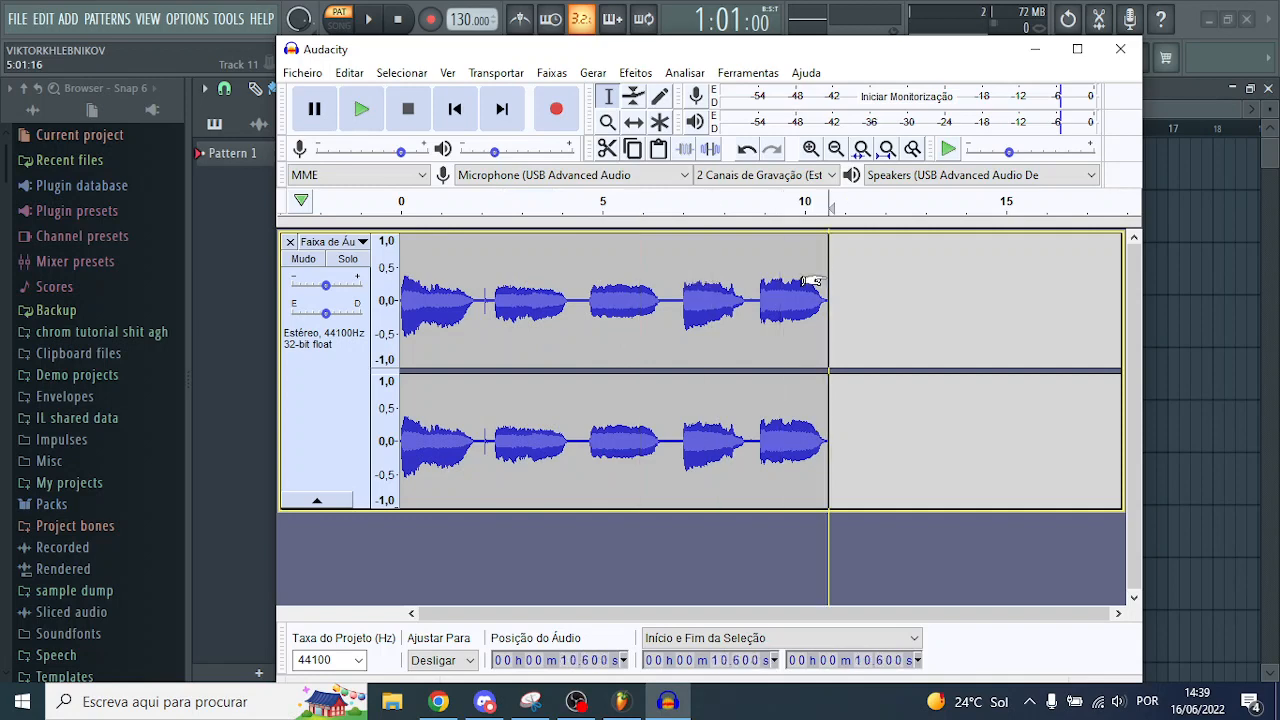
pyautogui.click(557, 110)
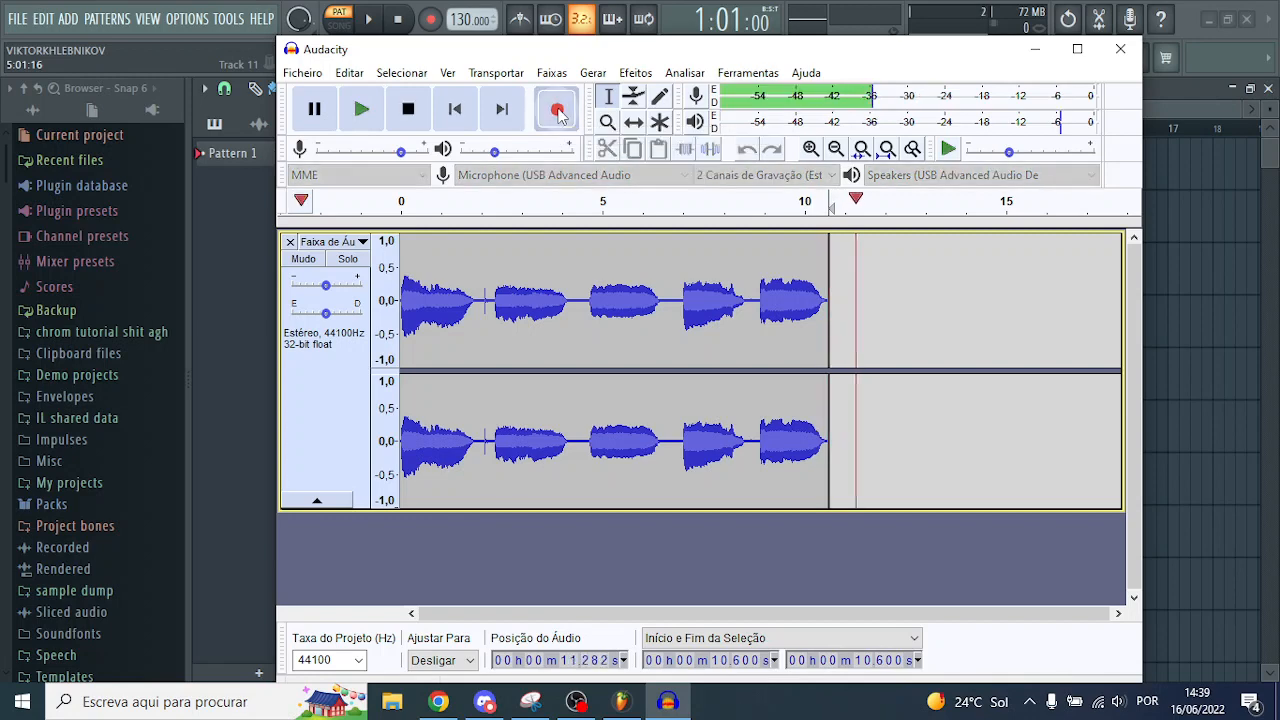
pyautogui.press('space')
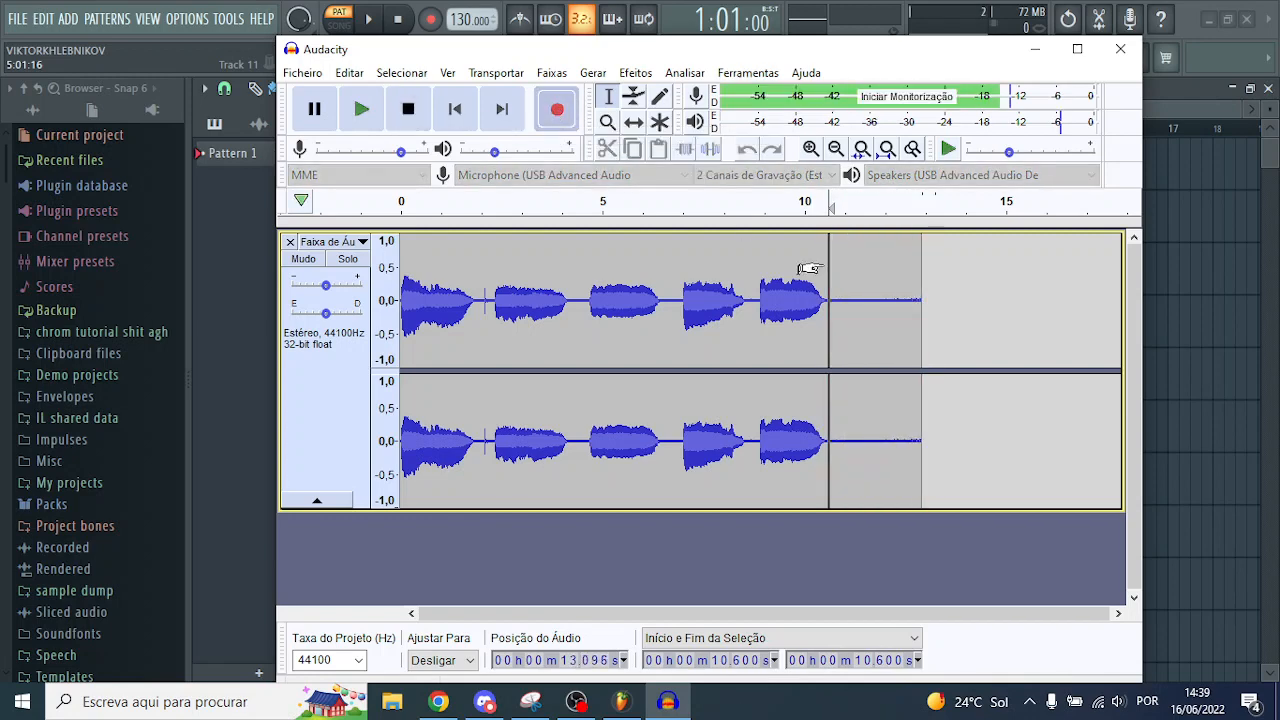
# Select about 1.1 seconds of the recorded background noise and capture it as the Noise Reduction profile
pyautogui.moveTo(875, 277); pyautogui.dragTo(830, 270)
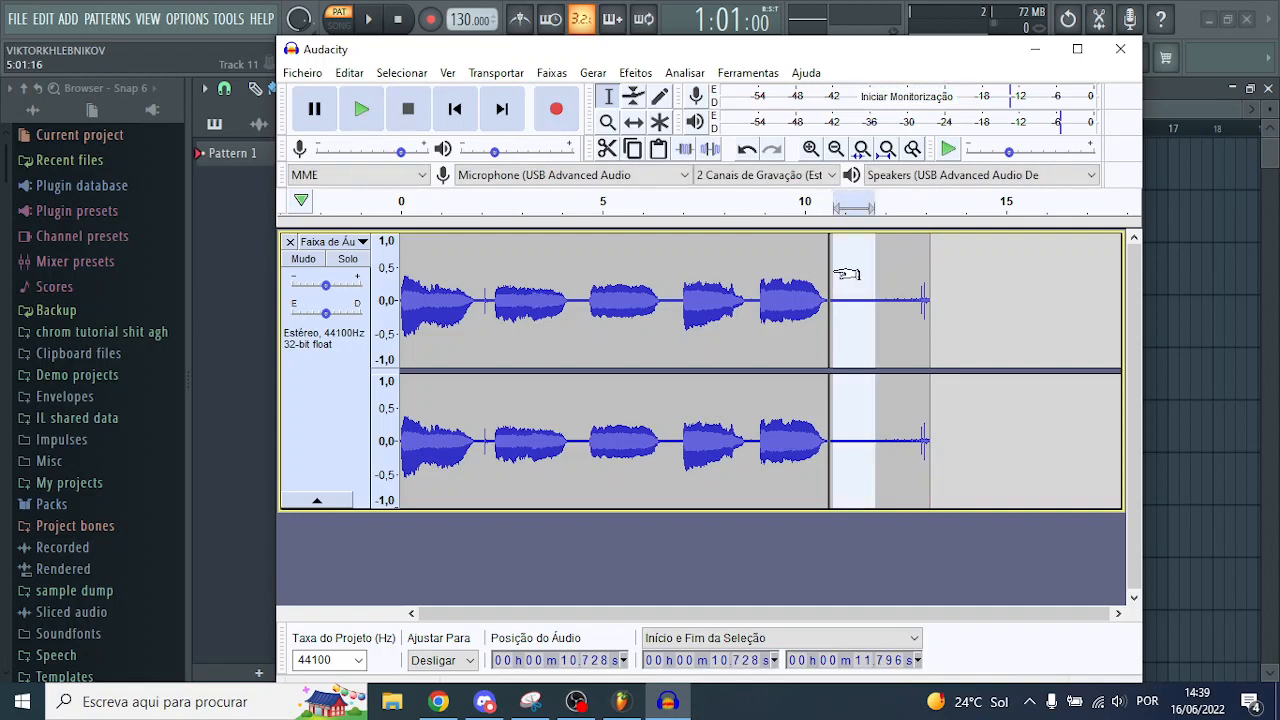
pyautogui.press('space')
pyautogui.click(635, 73)
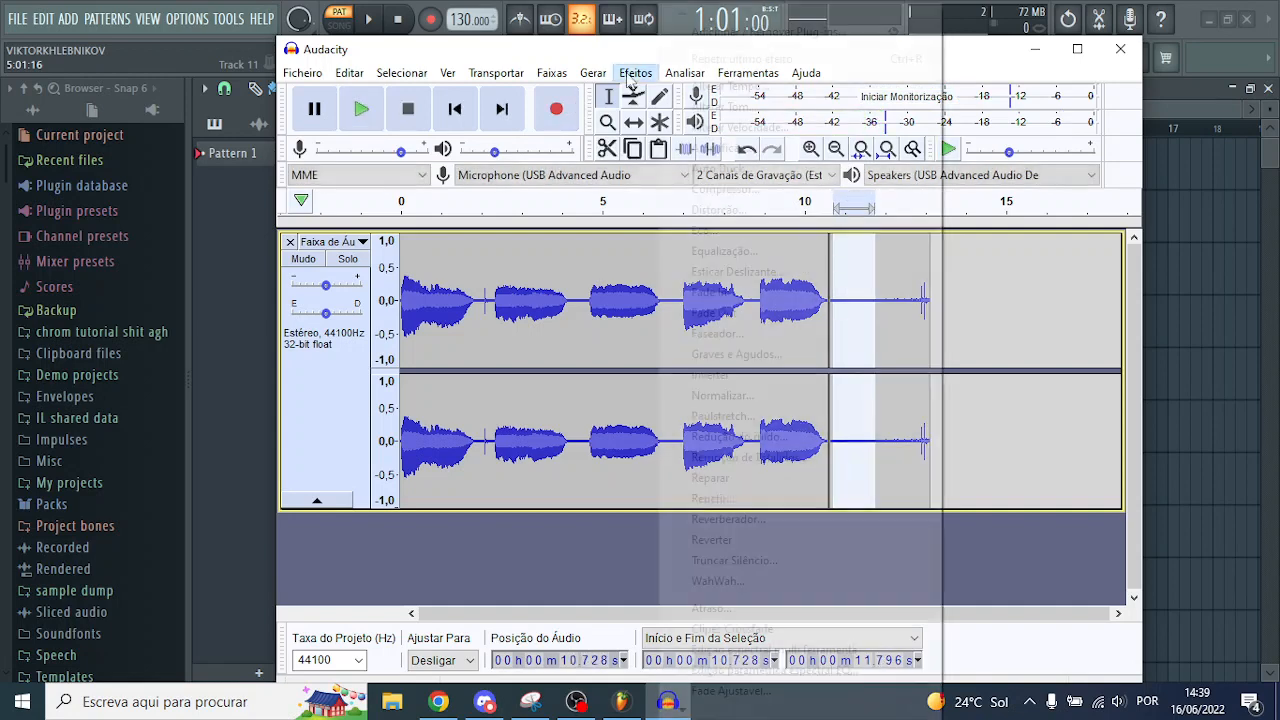
pyautogui.click(722, 437)
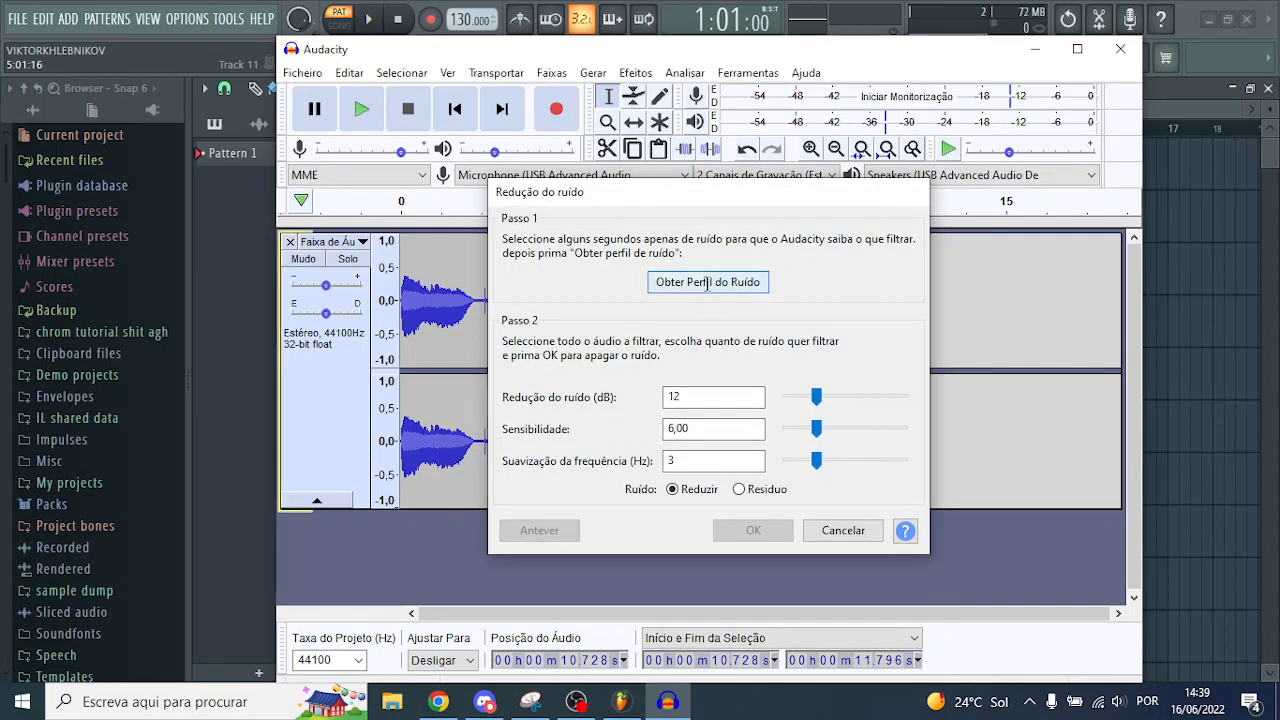
pyautogui.click(707, 282)
# Delete the background noise section and apply Noise Reduction to the whole remaining track with 12 dB, sensitivity 6.00 and frequency smoothing 3
pyautogui.moveTo(930, 285); pyautogui.dragTo(300, 310)
pyautogui.press('Delete')
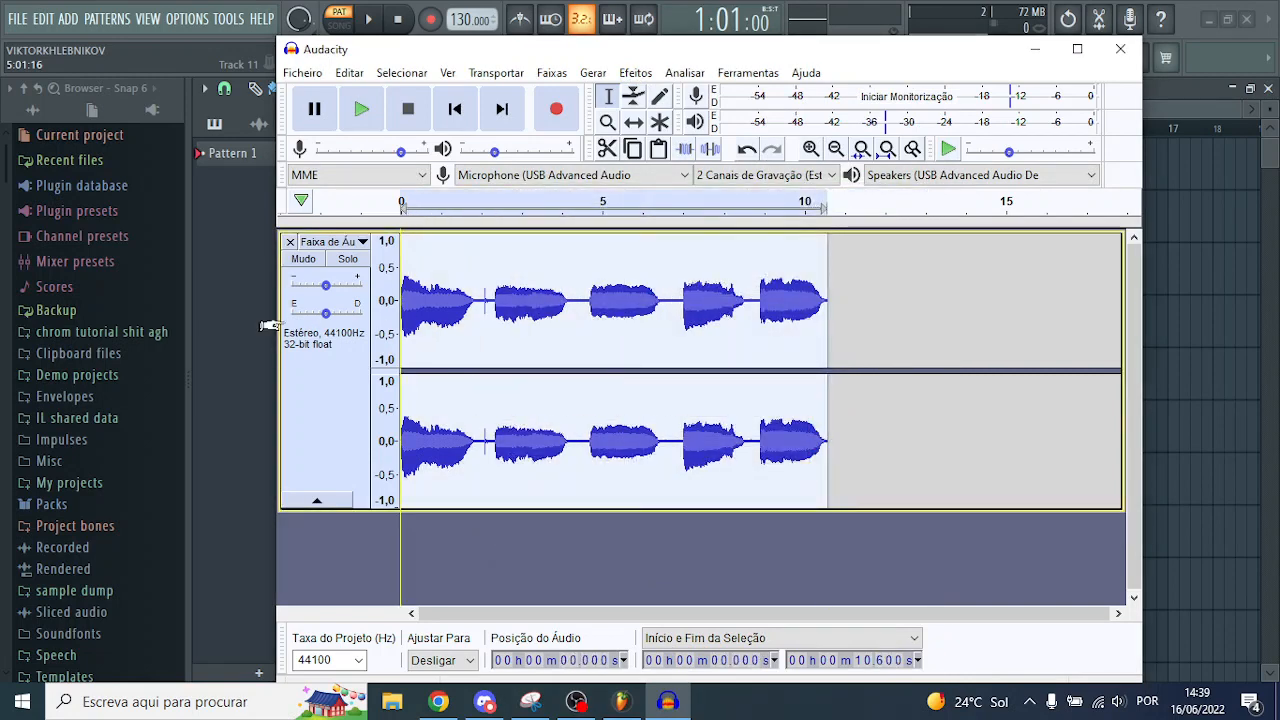
pyautogui.click(635, 73)
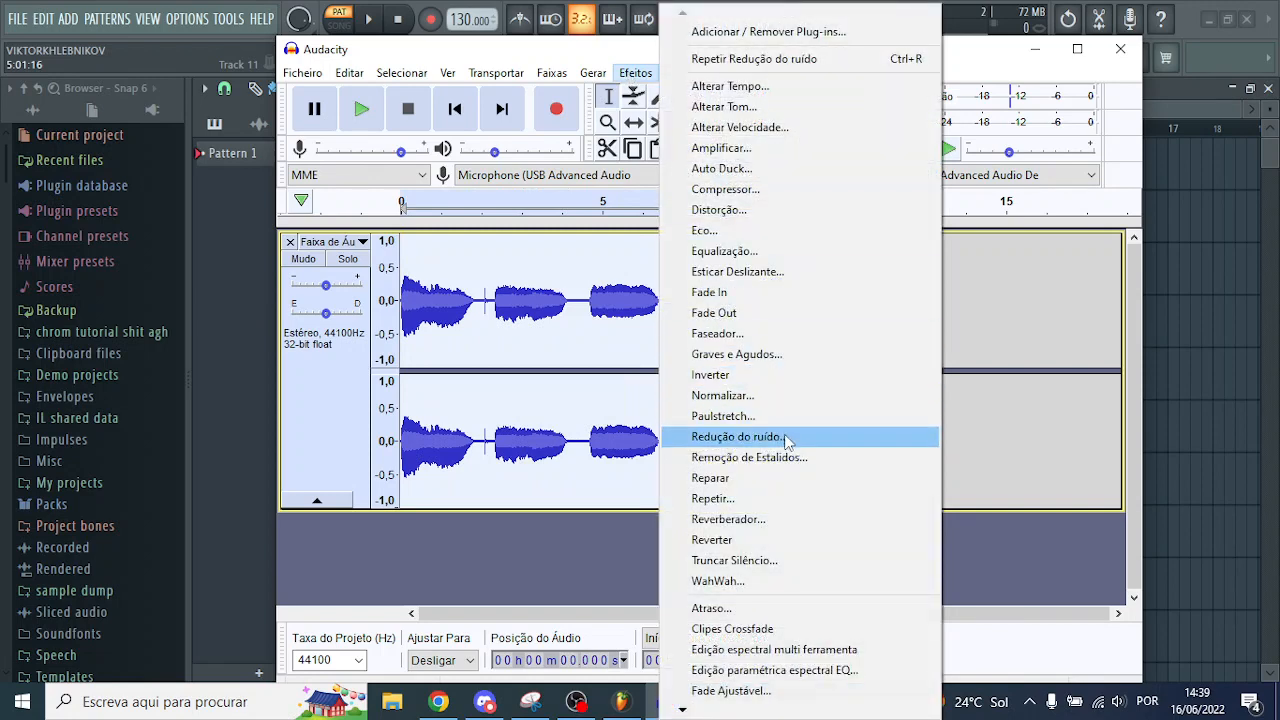
pyautogui.click(745, 436)
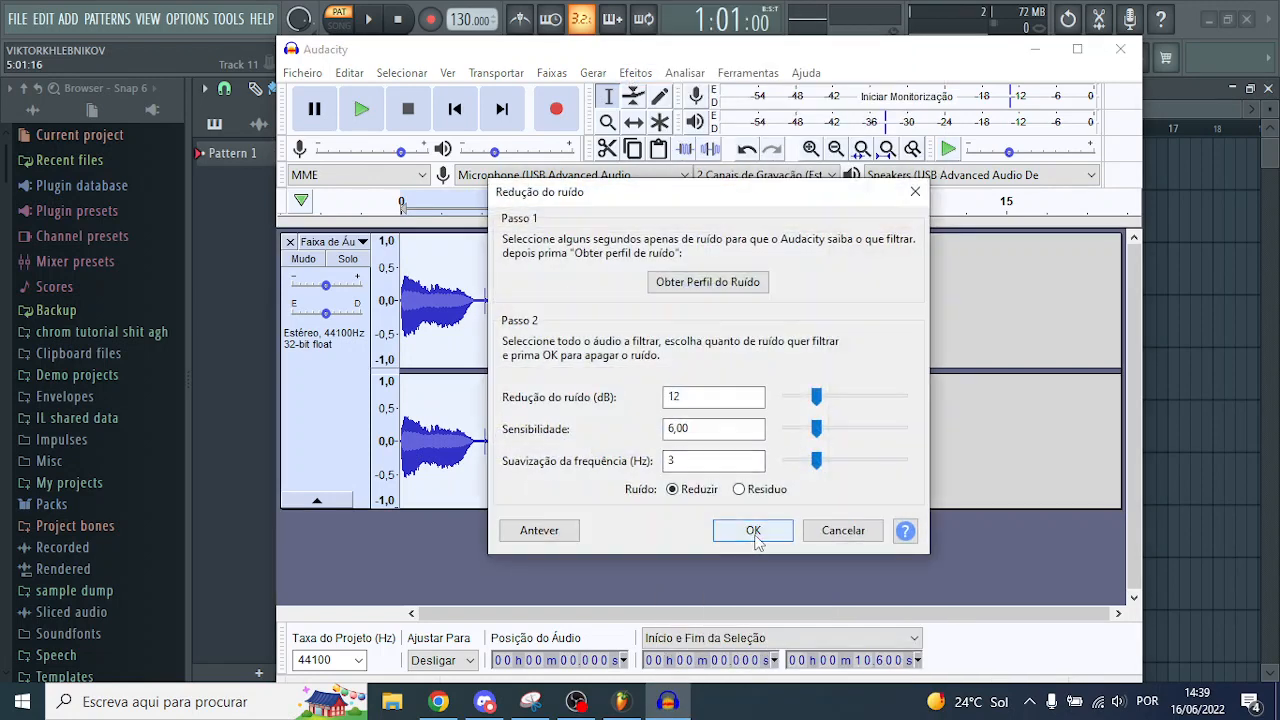
pyautogui.click(754, 533)
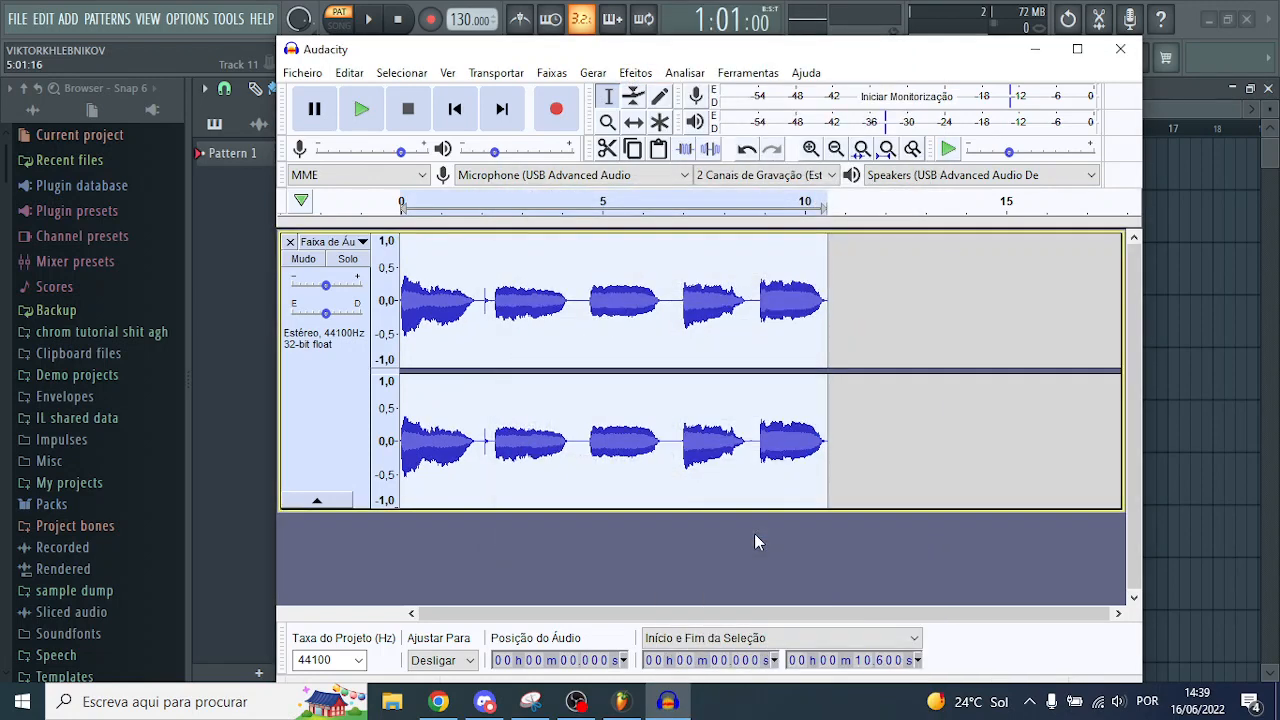
# Play back the noise-reduced vocal track to check the result
pyautogui.press('space')
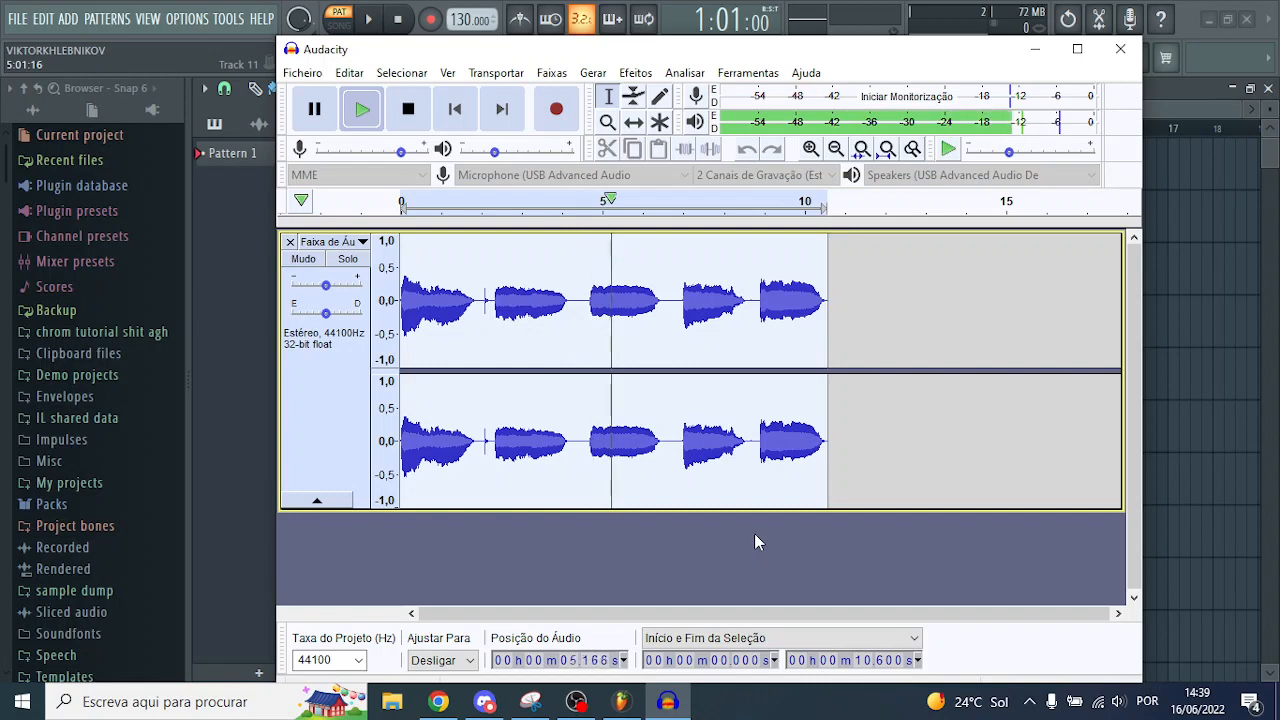
pyautogui.press('space')
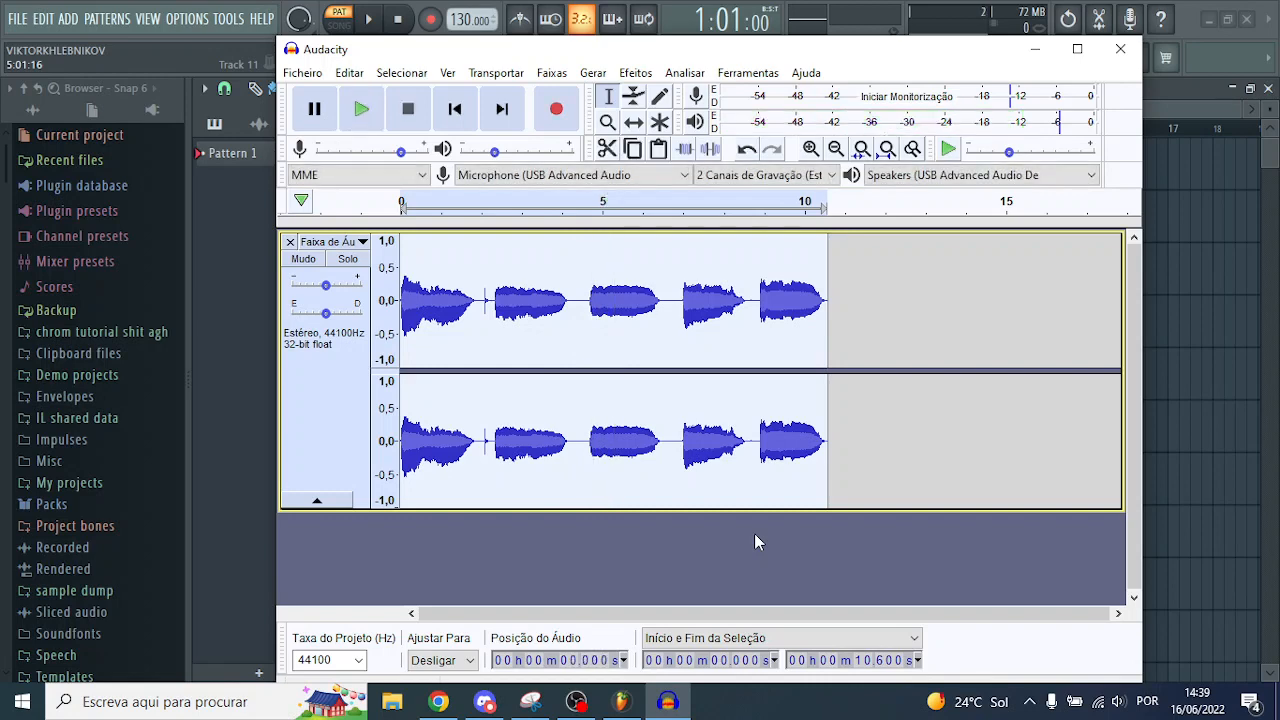
pyautogui.moveTo(580, 57); pyautogui.dragTo(617, 69)
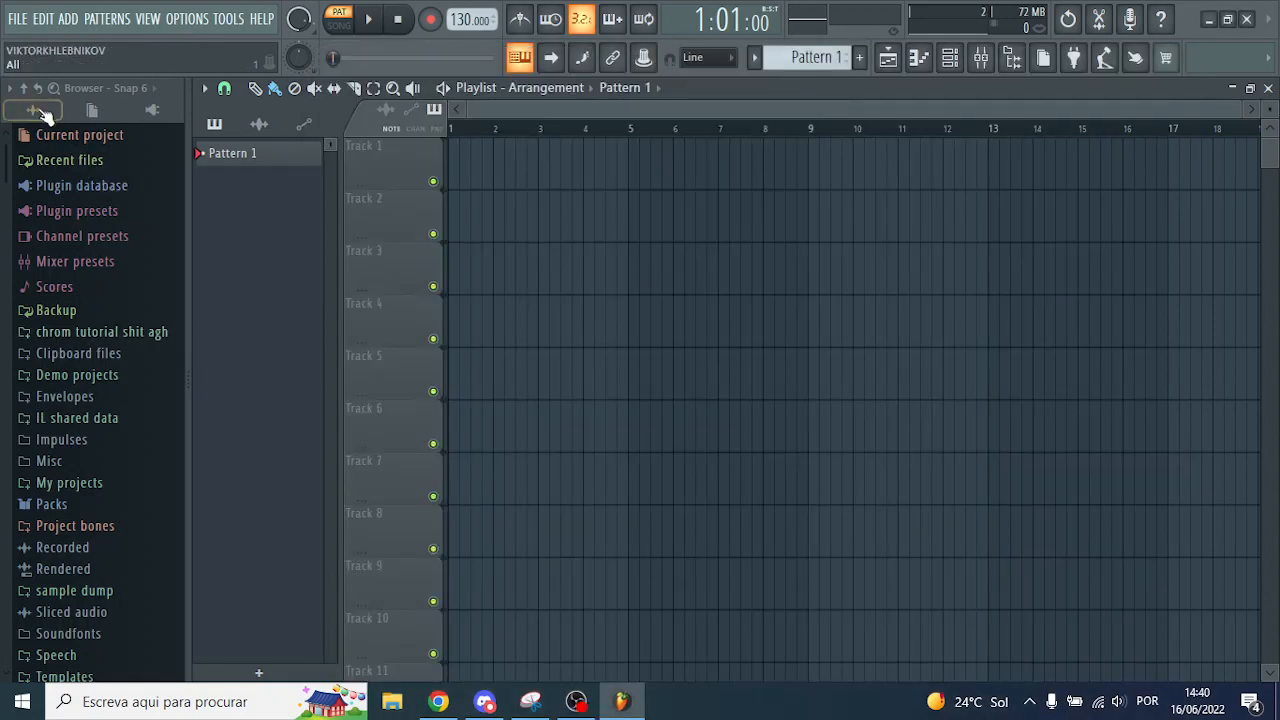
# In FL Studio, preview "raw clips" from the "chrom tutorial shit agh" folder, add a Slicex channel and load the sample into it
pyautogui.moveTo(145, 332); pyautogui.dragTo(87, 360)
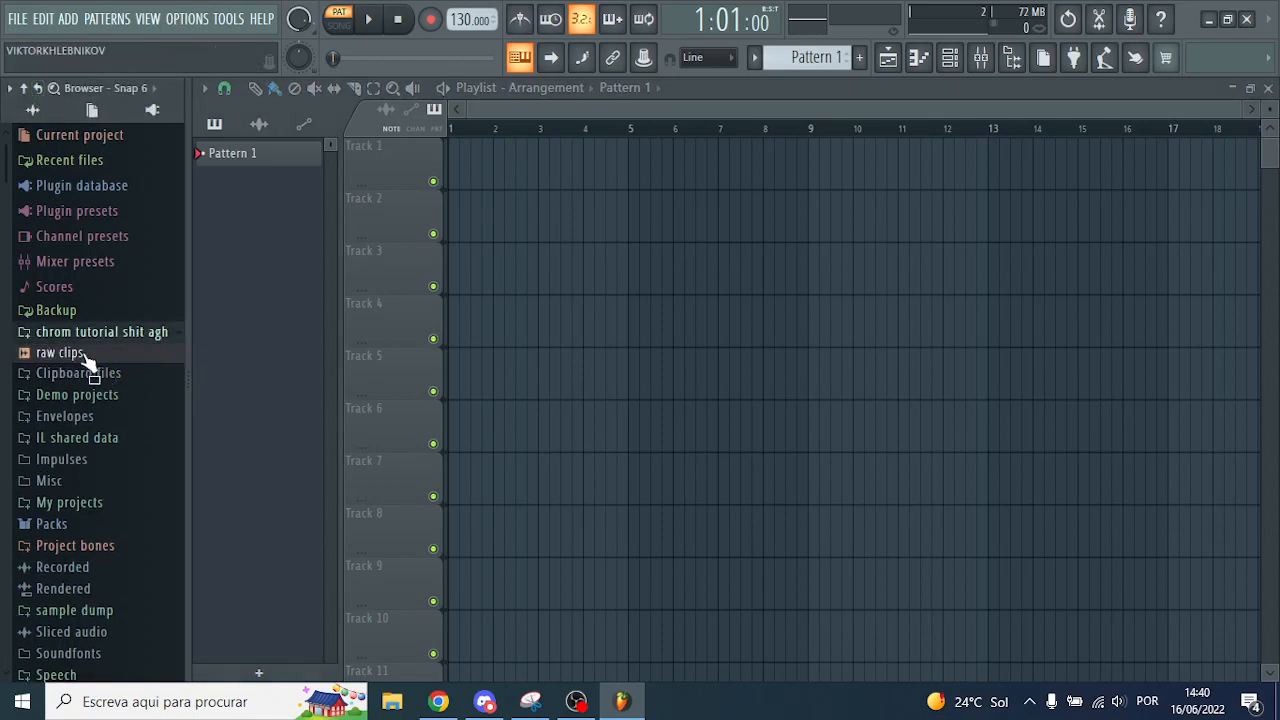
pyautogui.click(72, 357)
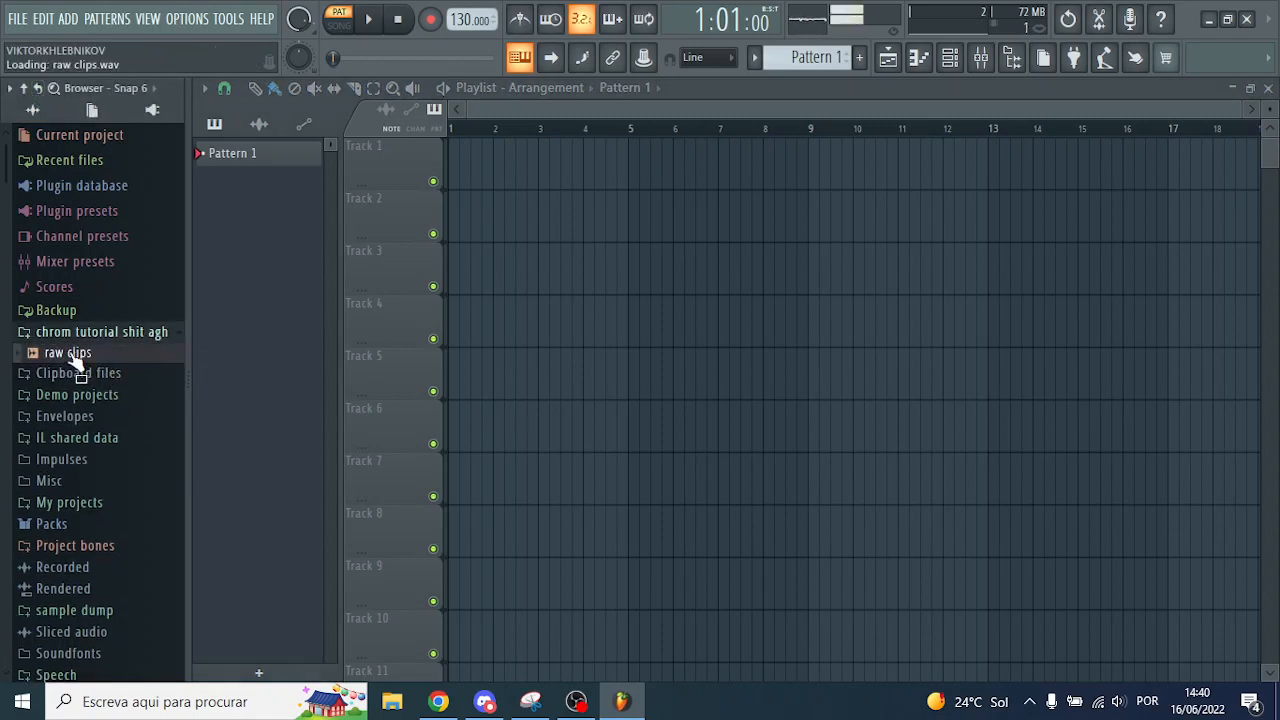
pyautogui.press('F6')
pyautogui.click(474, 350)
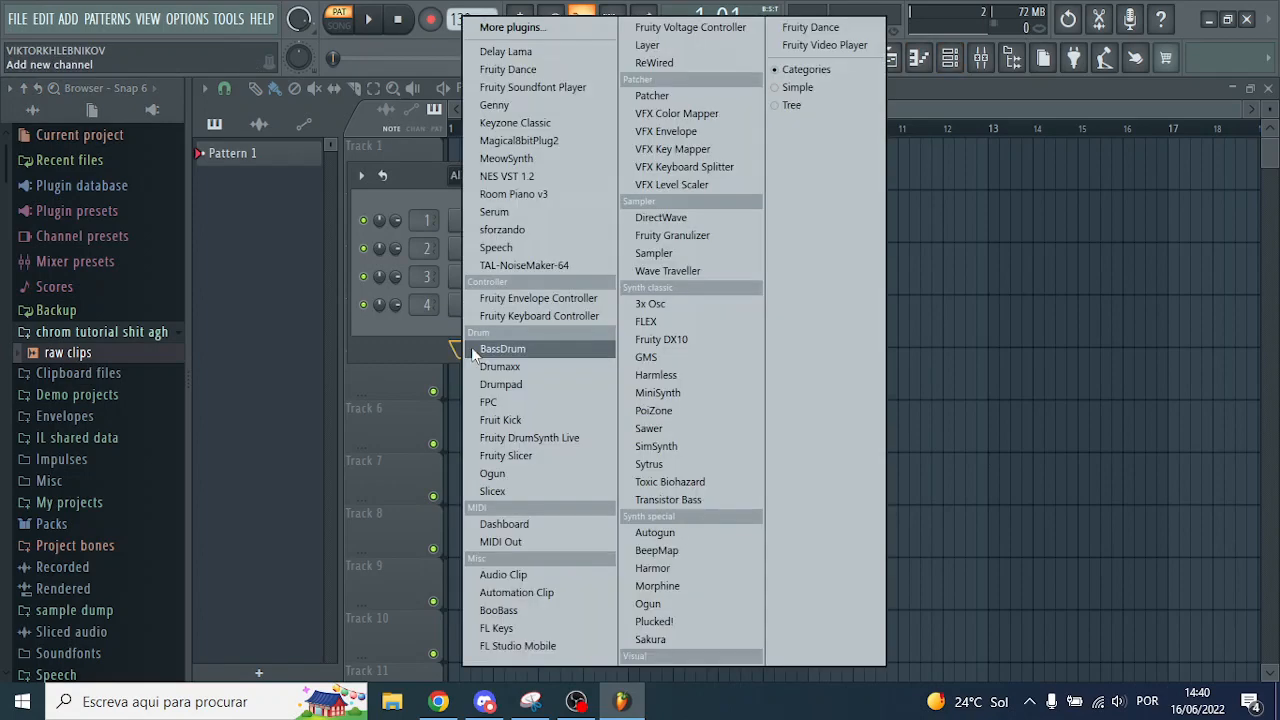
pyautogui.click(525, 491)
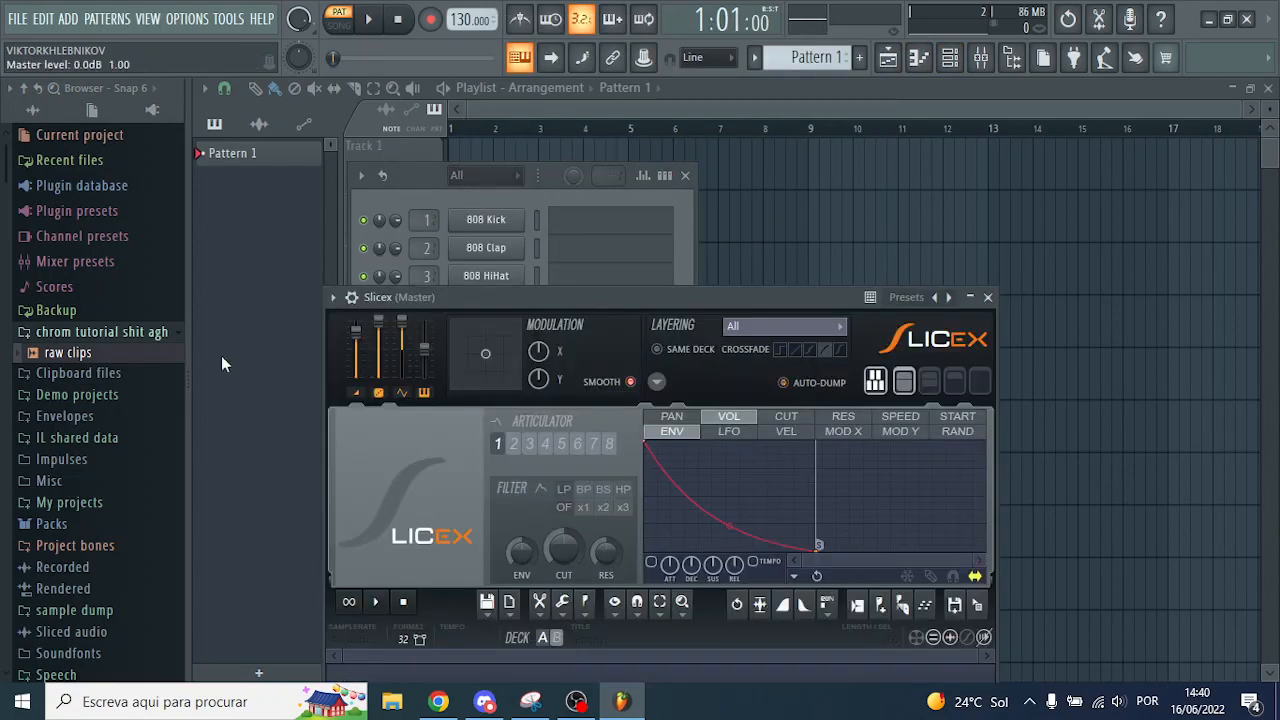
pyautogui.moveTo(221, 355); pyautogui.dragTo(728, 623)
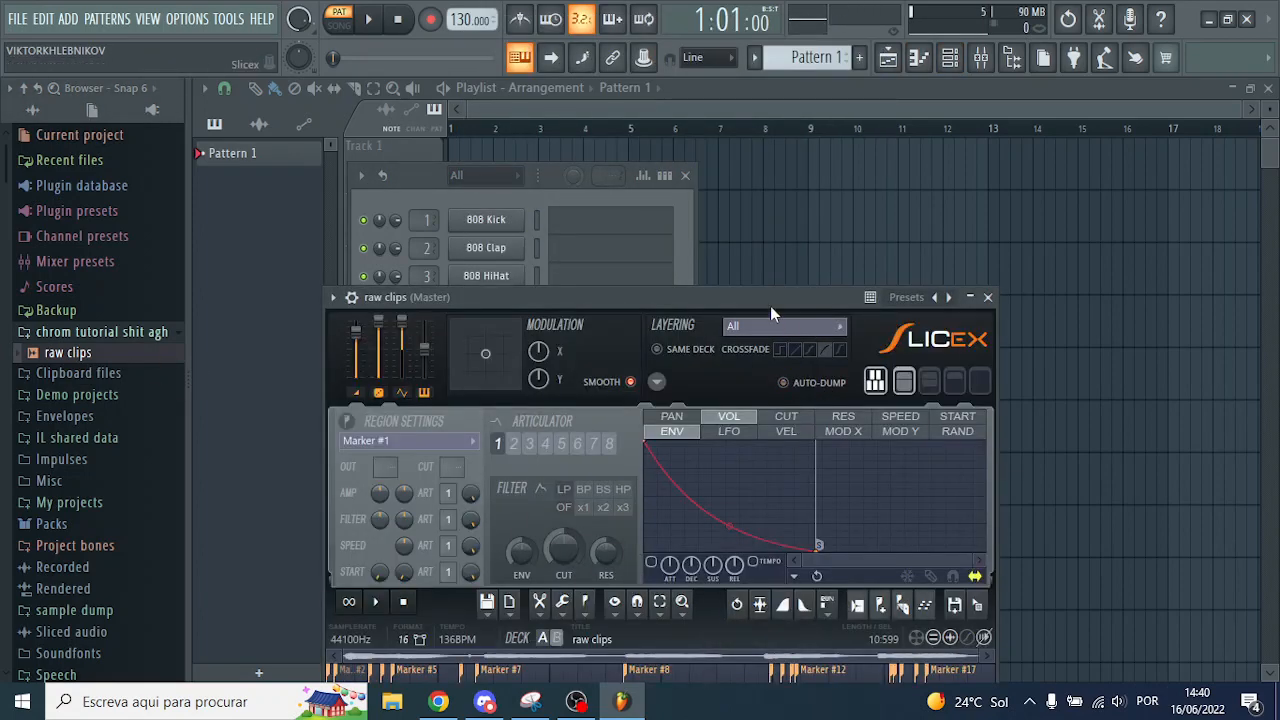
# Replace the automatic slice markers of the raw clips sample by detecting pitch regions in Slicex
pyautogui.moveTo(770, 305); pyautogui.dragTo(838, 130)
pyautogui.click(654, 428)
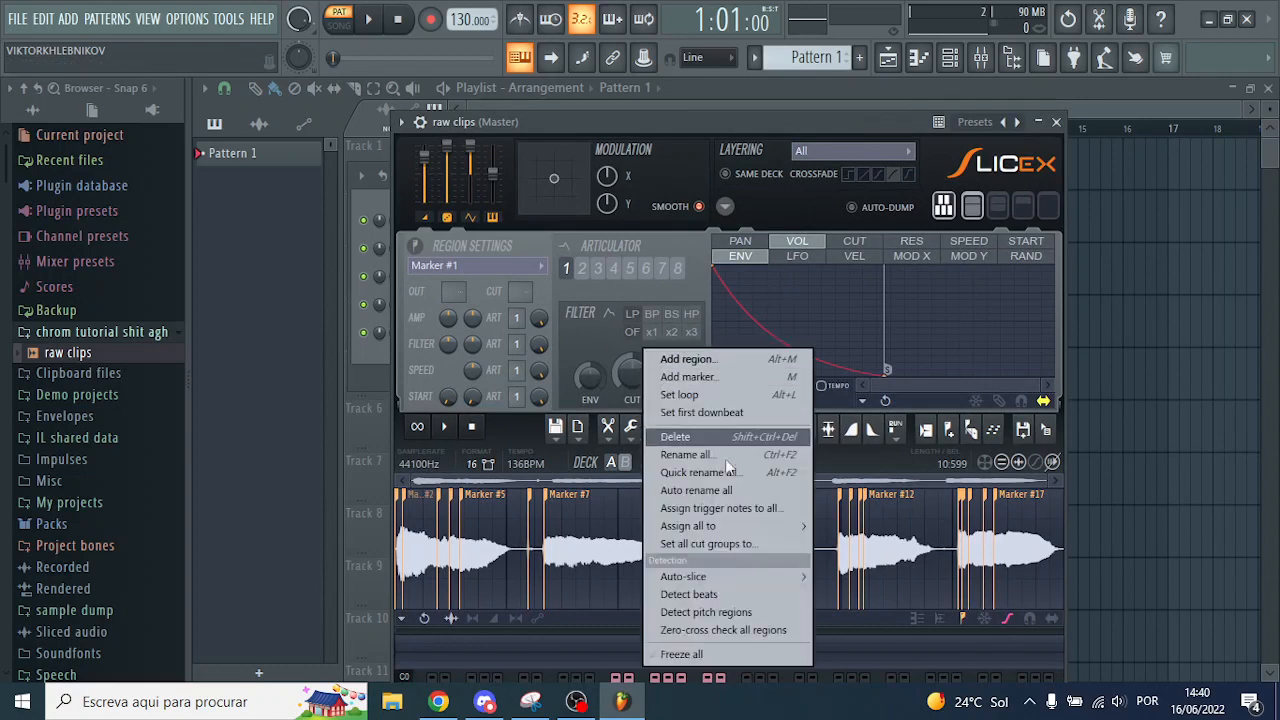
pyautogui.click(562, 439)
pyautogui.click(656, 434)
pyautogui.click(711, 614)
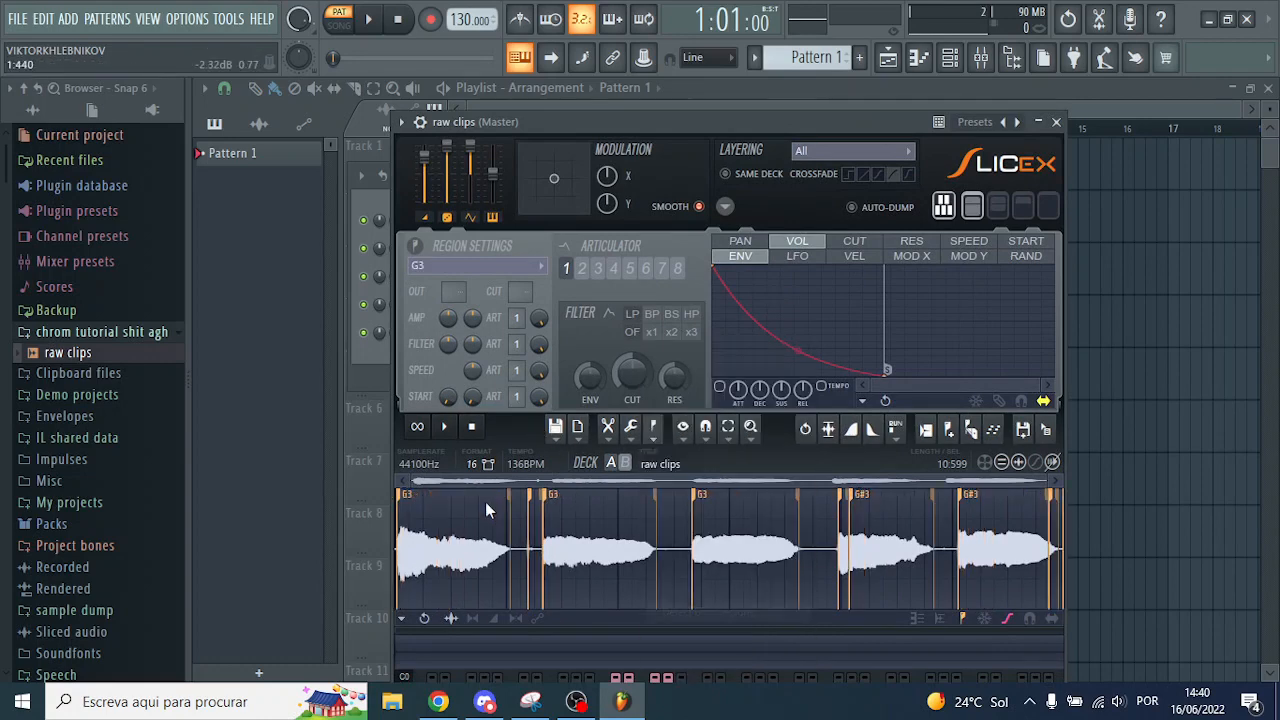
# Delete the stray region on the click noise after the first clip and the redundant G#3 region inside the fourth clip
pyautogui.rightClick(528, 498)
pyautogui.click(546, 480)
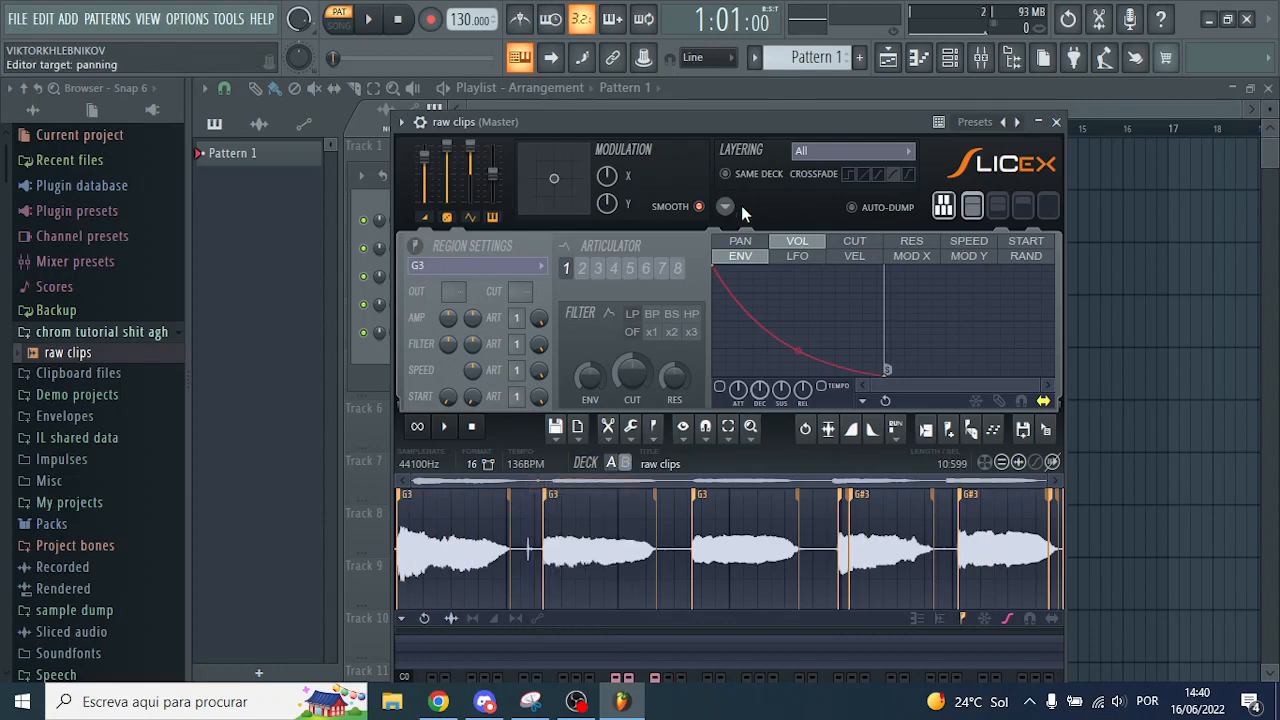
pyautogui.moveTo(694, 126); pyautogui.dragTo(700, 78)
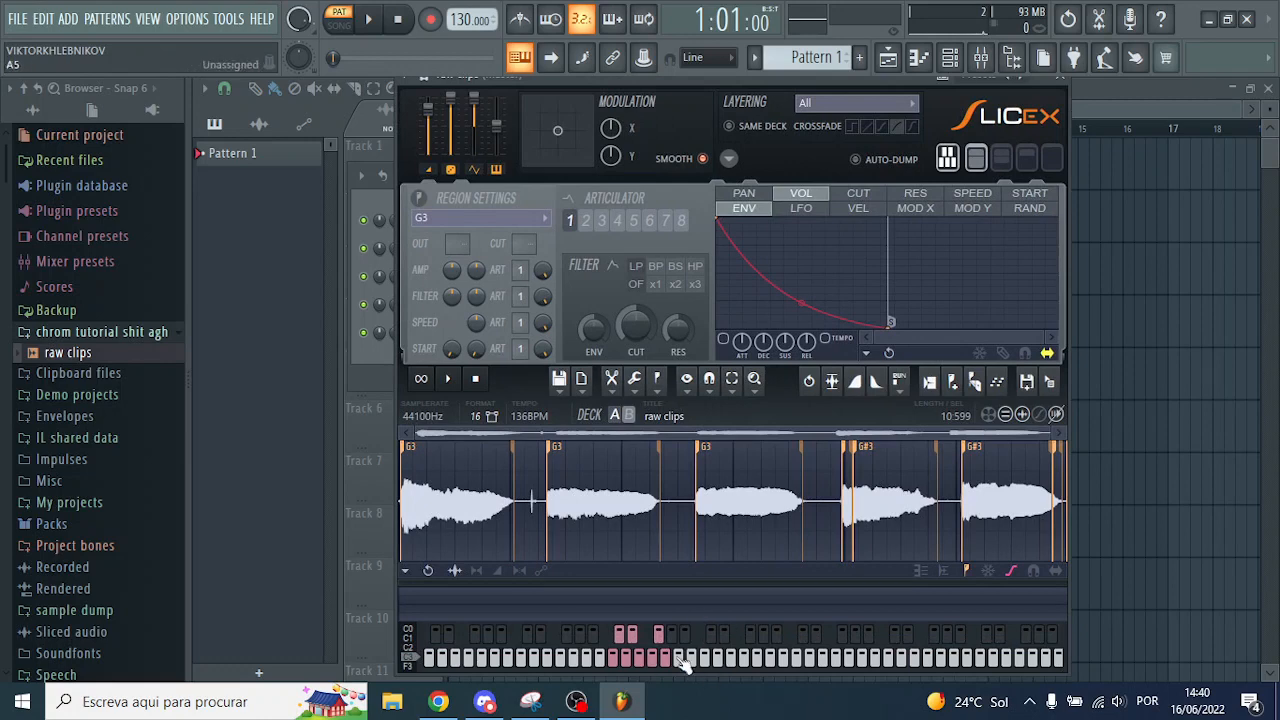
pyautogui.rightClick(868, 447)
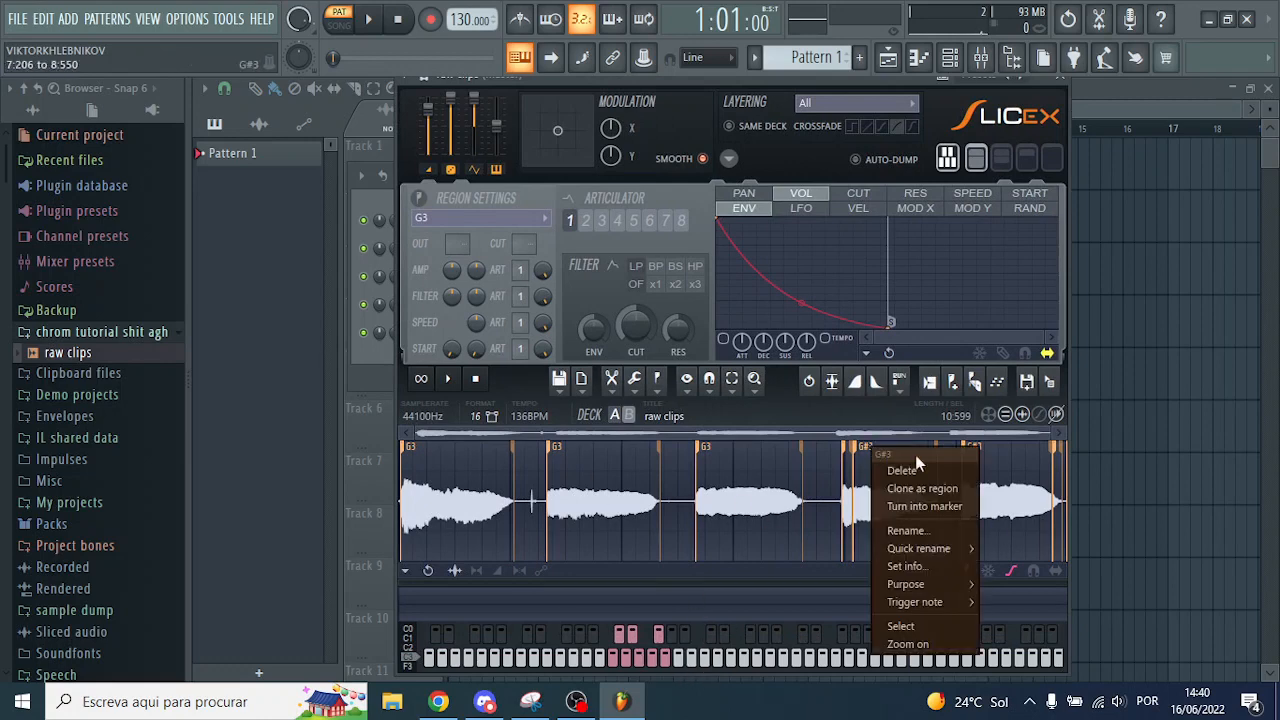
pyautogui.click(906, 470)
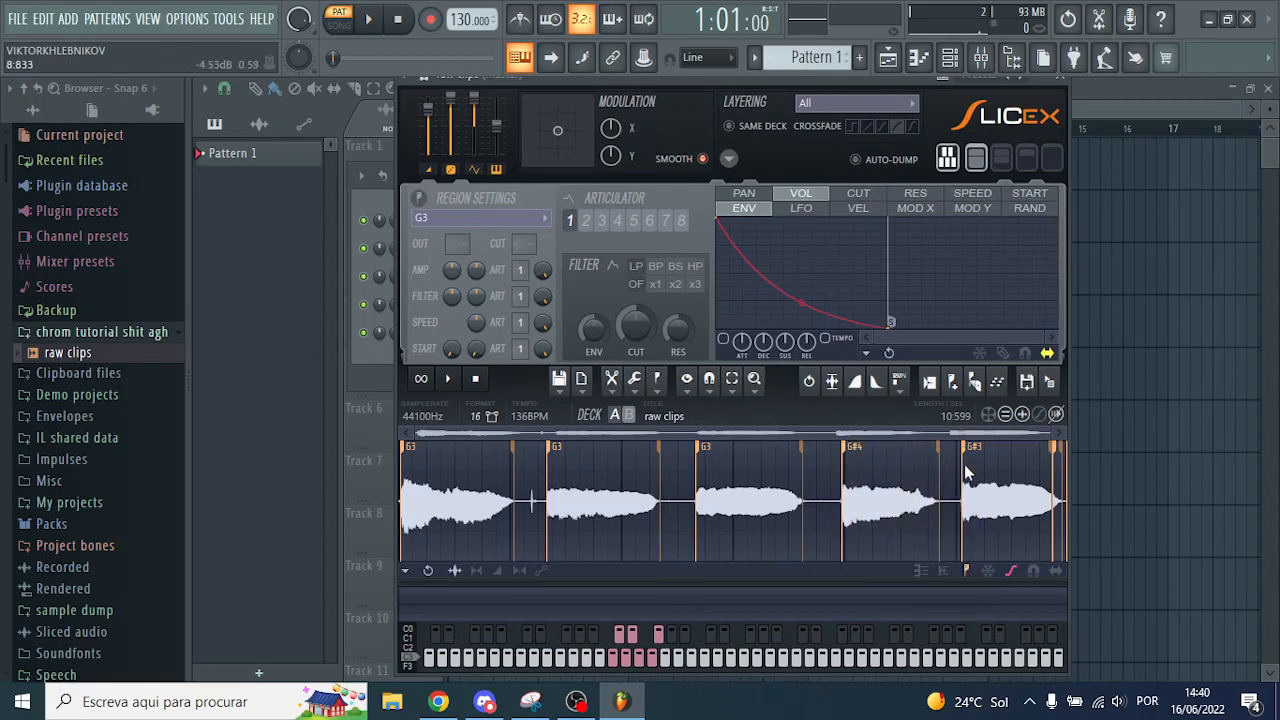
# Delete the two tiny regions at the end of the sample and extend the last clip's G#3 region to the clip's end
pyautogui.rightClick(1060, 448)
pyautogui.click(1100, 472)
pyautogui.rightClick(1068, 452)
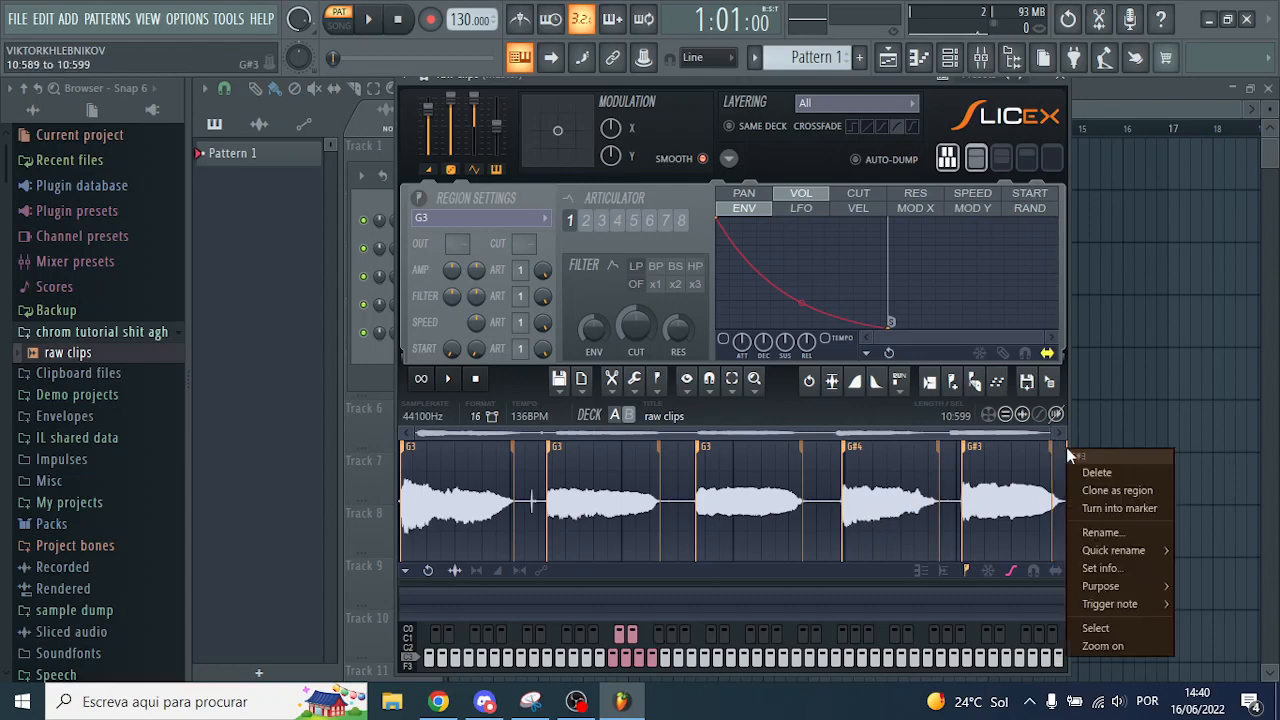
pyautogui.click(1097, 472)
pyautogui.moveTo(1053, 448); pyautogui.dragTo(1064, 450)
# Audition each of the five slice regions and normalize the regions in the sample
pyautogui.click(458, 514)
pyautogui.click(598, 514)
pyautogui.click(745, 516)
pyautogui.click(882, 522)
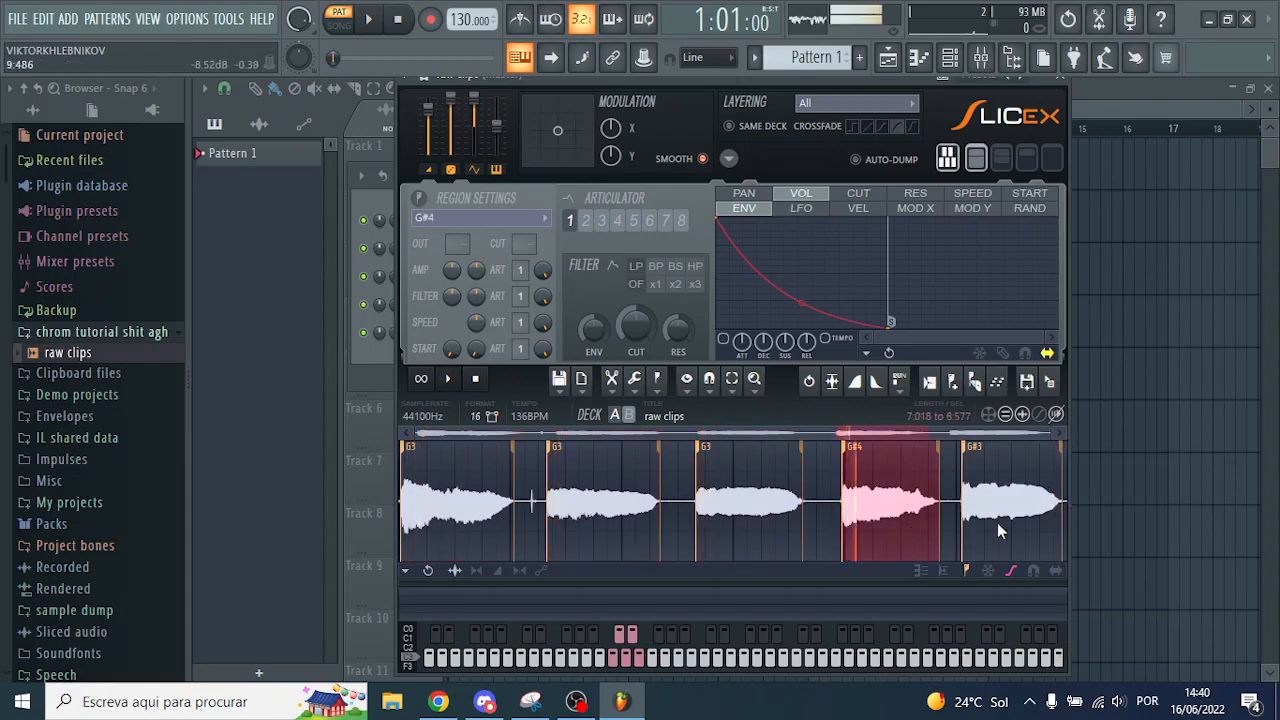
pyautogui.click(998, 526)
pyautogui.click(729, 508)
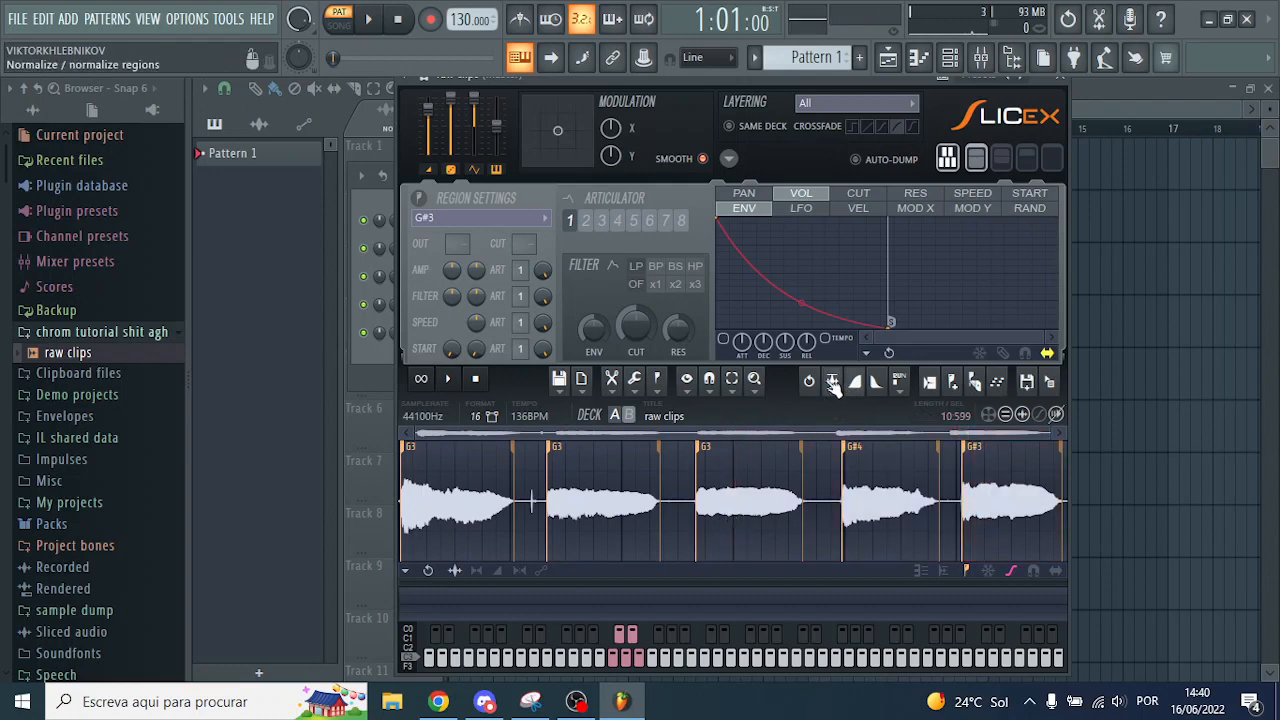
pyautogui.click(836, 384)
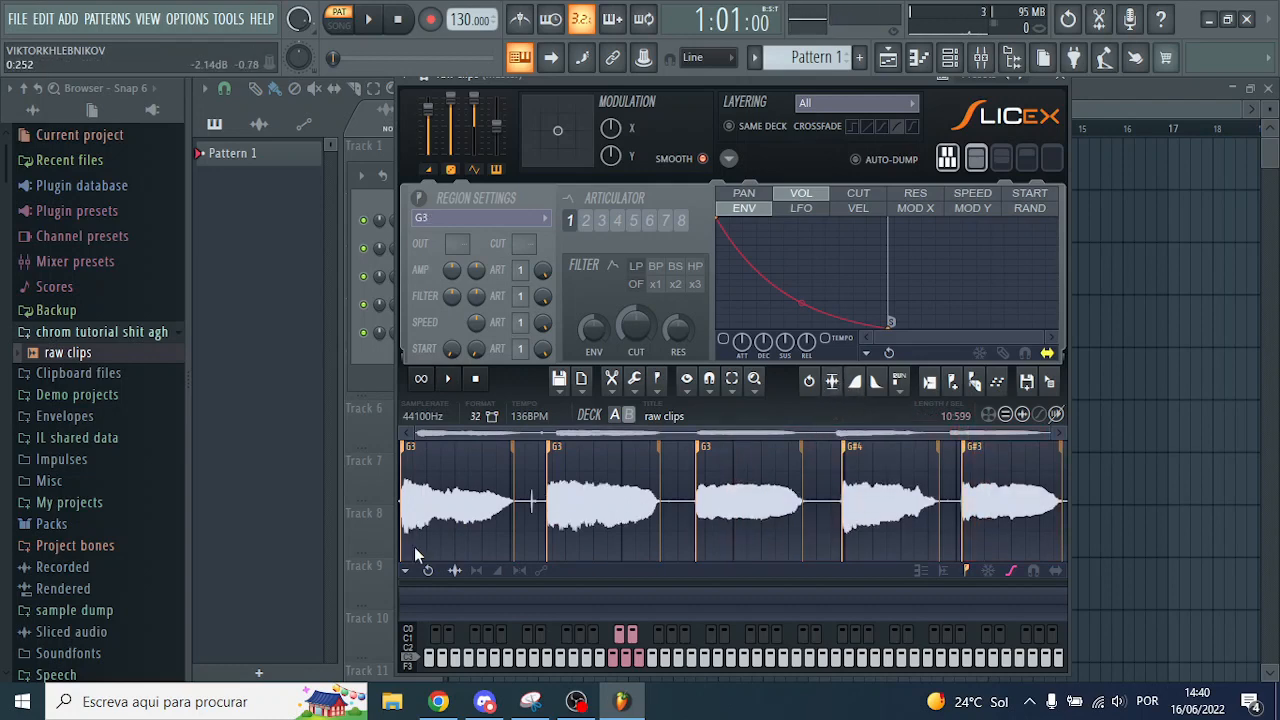
# Rename the first three regions of the sample A, E and I after their vowels
pyautogui.rightClick(414, 451)
pyautogui.click(467, 549)
pyautogui.rightClick(560, 450)
pyautogui.click(607, 537)
pyautogui.write('E')
pyautogui.press('Return')
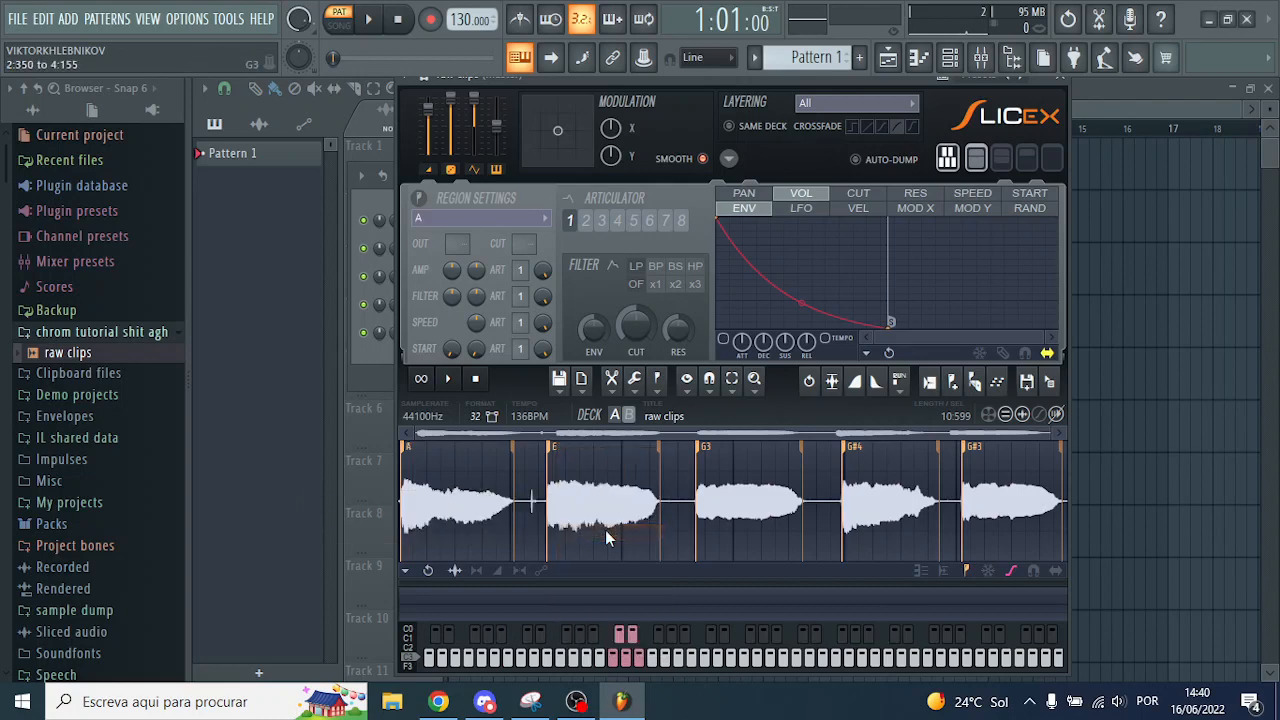
pyautogui.rightClick(708, 451)
pyautogui.click(739, 533)
pyautogui.write('I')
pyautogui.press('Return')
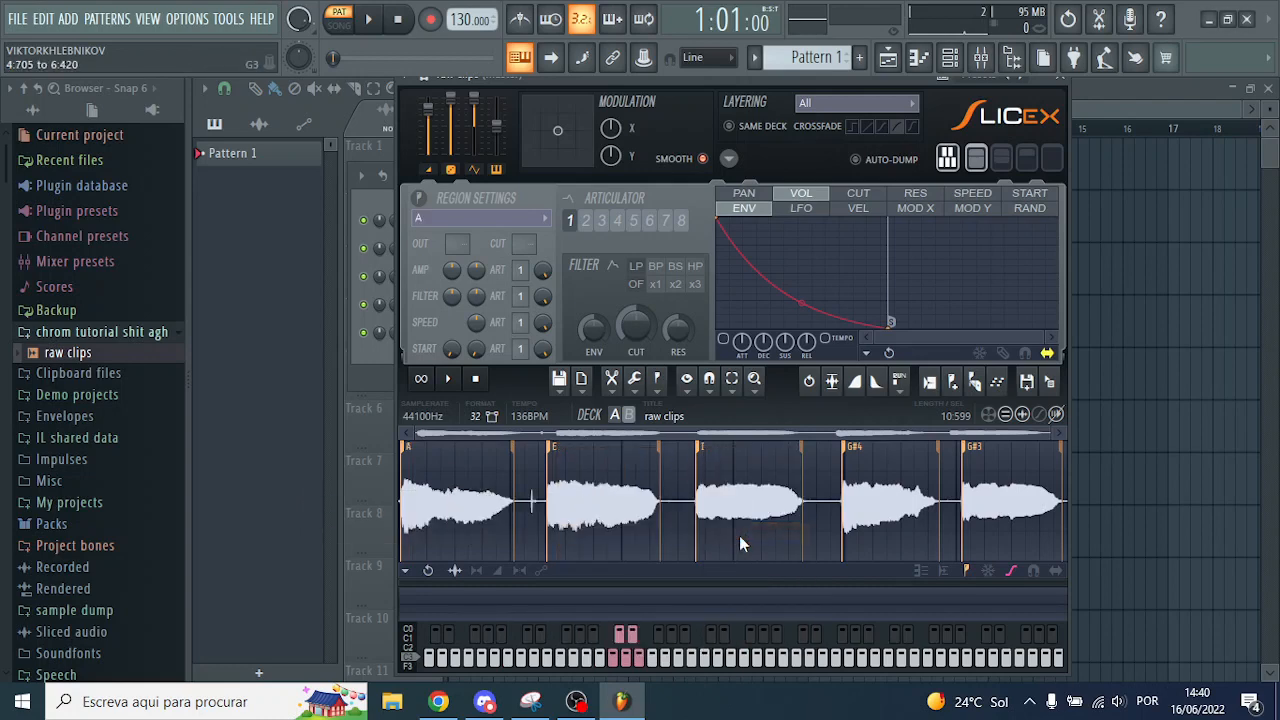
# Rename the fourth region O and the fifth region U
pyautogui.rightClick(855, 450)
pyautogui.click(886, 532)
pyautogui.write('D')
pyautogui.press('Return')
pyautogui.rightClick(968, 451)
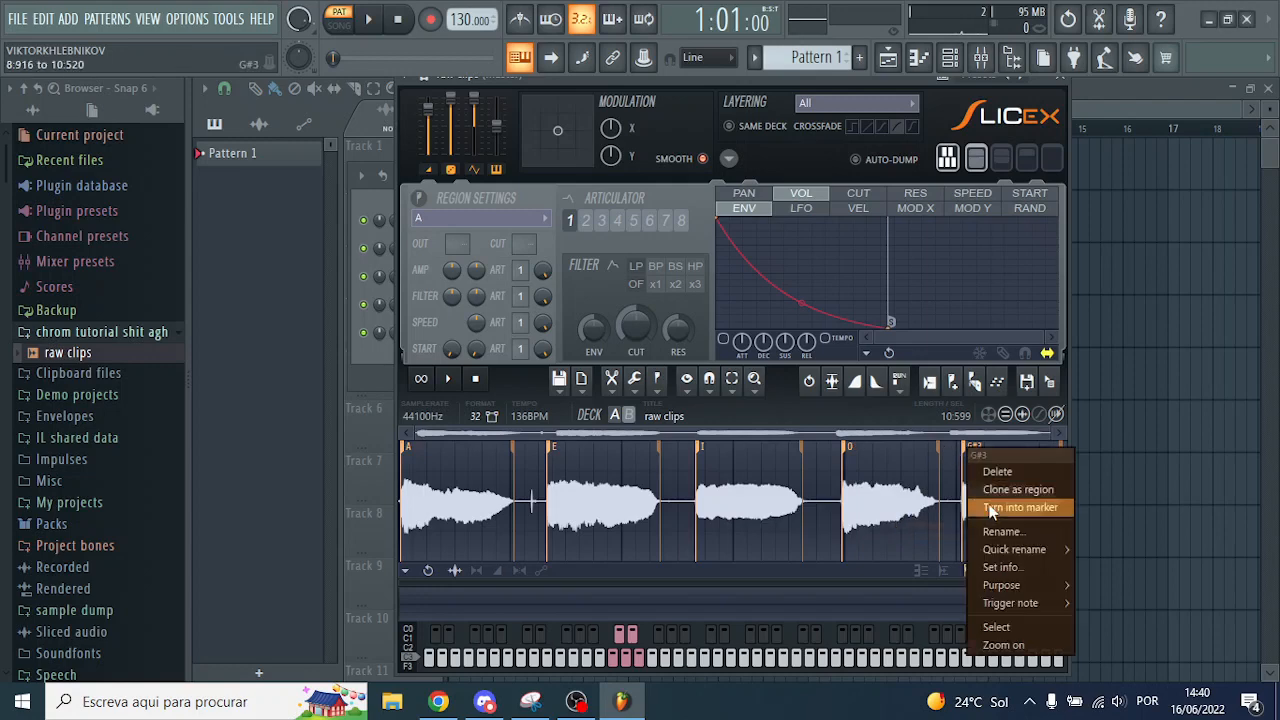
pyautogui.click(999, 532)
pyautogui.write('U')
pyautogui.press('Return')
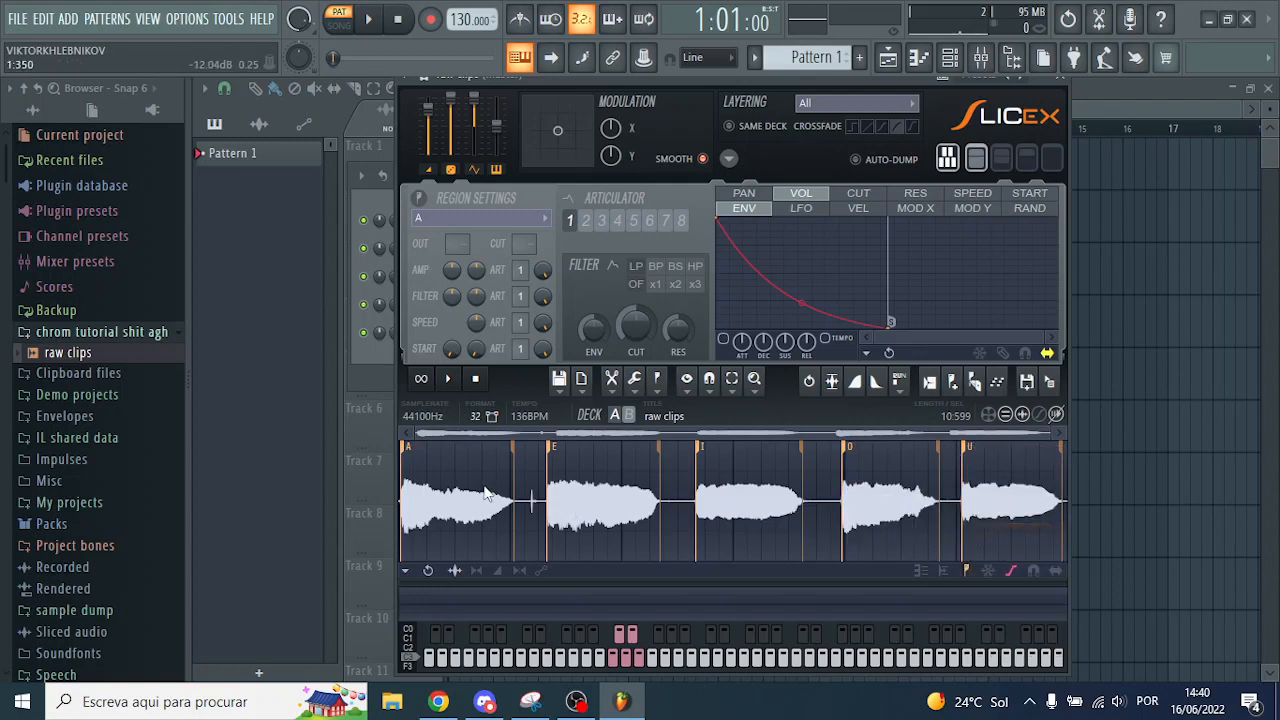
# Show the piano roll for raw clips and place a one-bar I note at the start of the pattern
pyautogui.hotkey('ctrl', 'a')
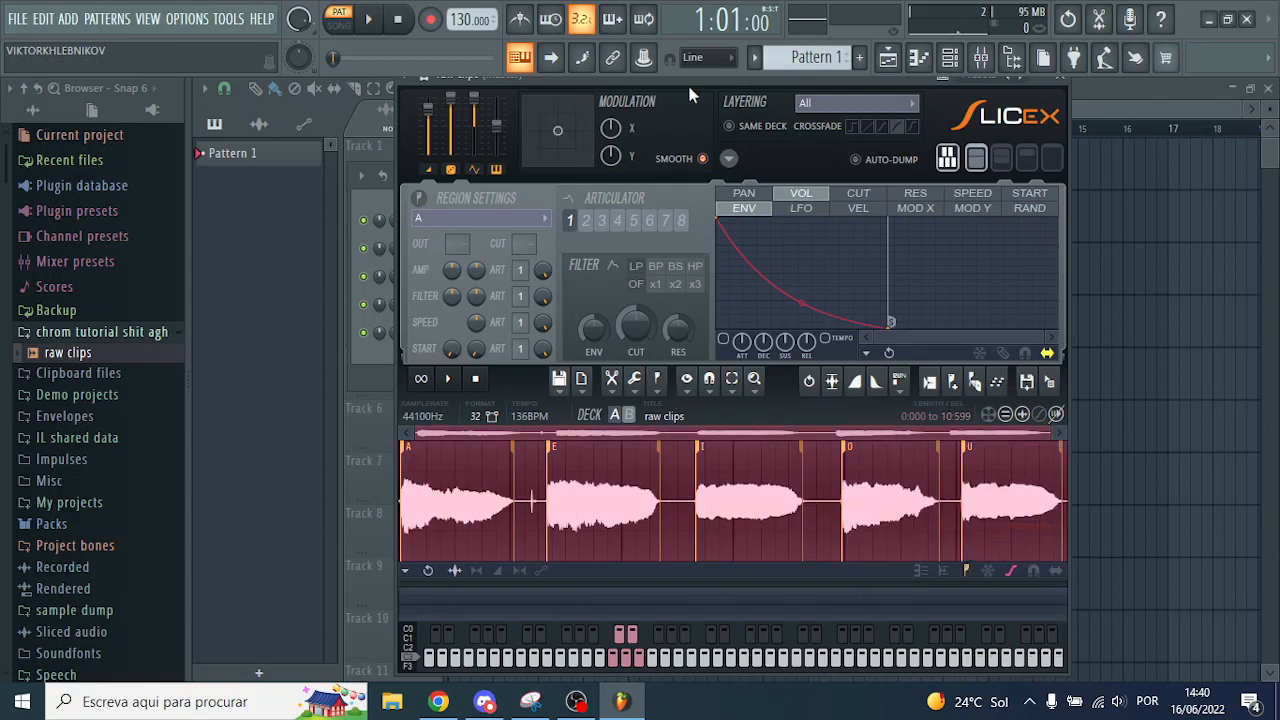
pyautogui.moveTo(687, 82); pyautogui.dragTo(1060, 126)
pyautogui.click(918, 57)
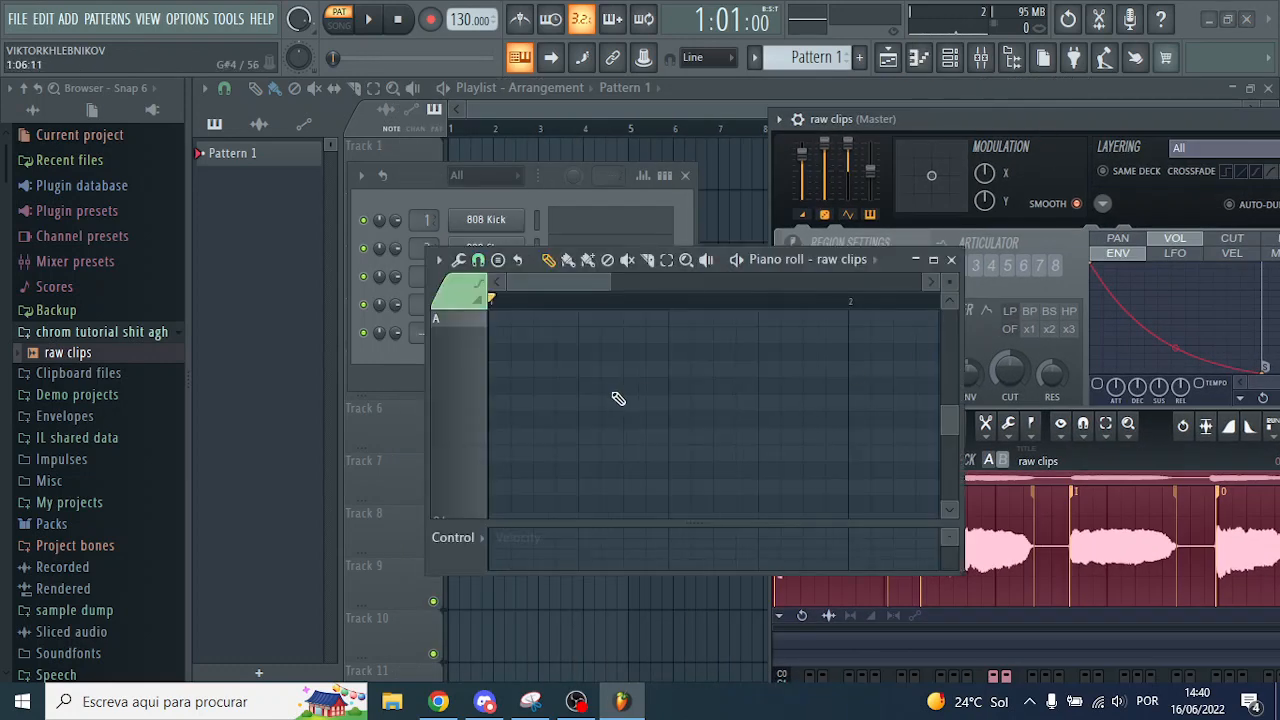
pyautogui.click(475, 443)
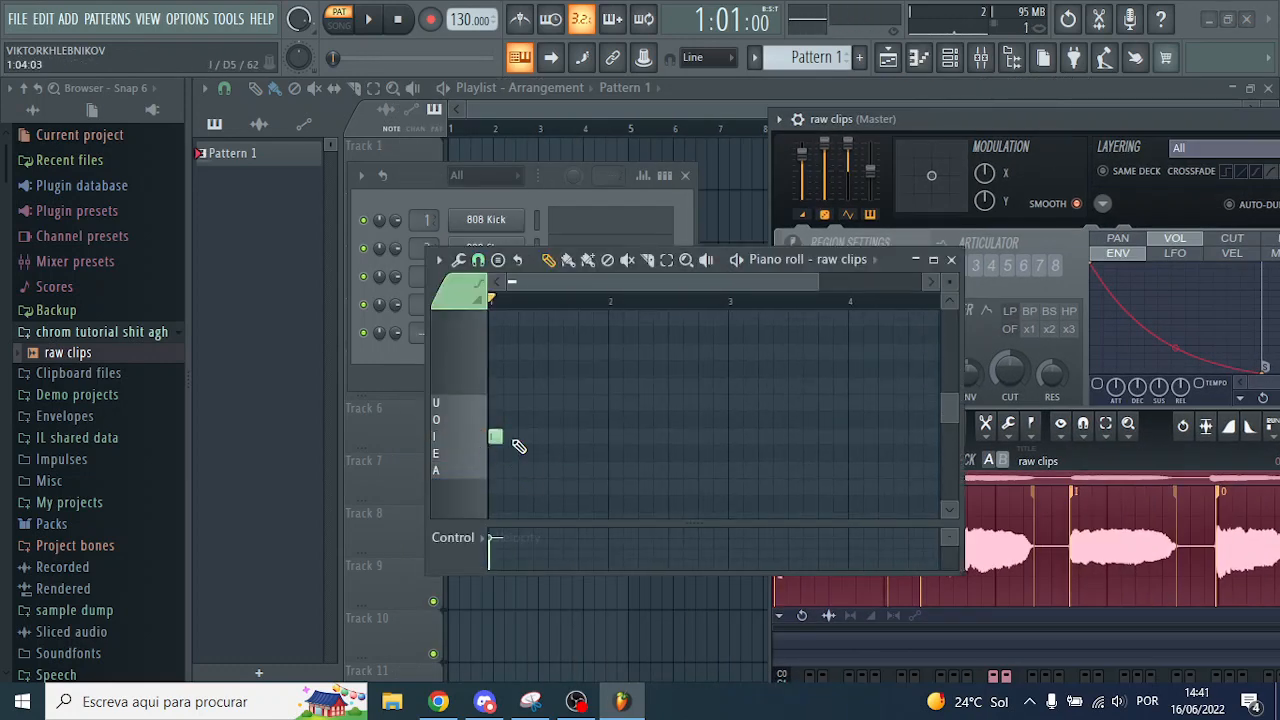
pyautogui.moveTo(501, 439); pyautogui.dragTo(603, 451)
pyautogui.scroll(-1, 590, 456)
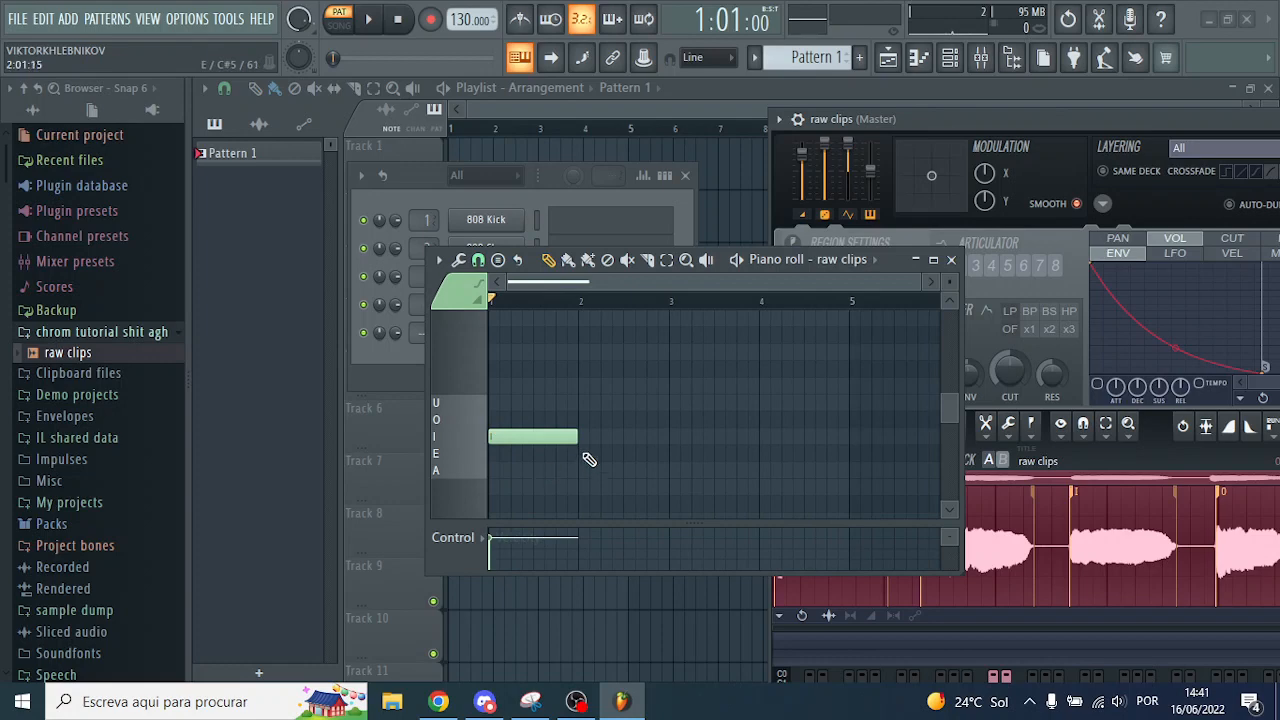
# Add one-bar E, O, U and A notes after the first note and continue mixing the vowels bar by bar through bar 37
pyautogui.click(586, 454)
pyautogui.click(678, 420)
pyautogui.click(770, 403)
pyautogui.click(860, 470)
pyautogui.scroll(-1, 898, 474)
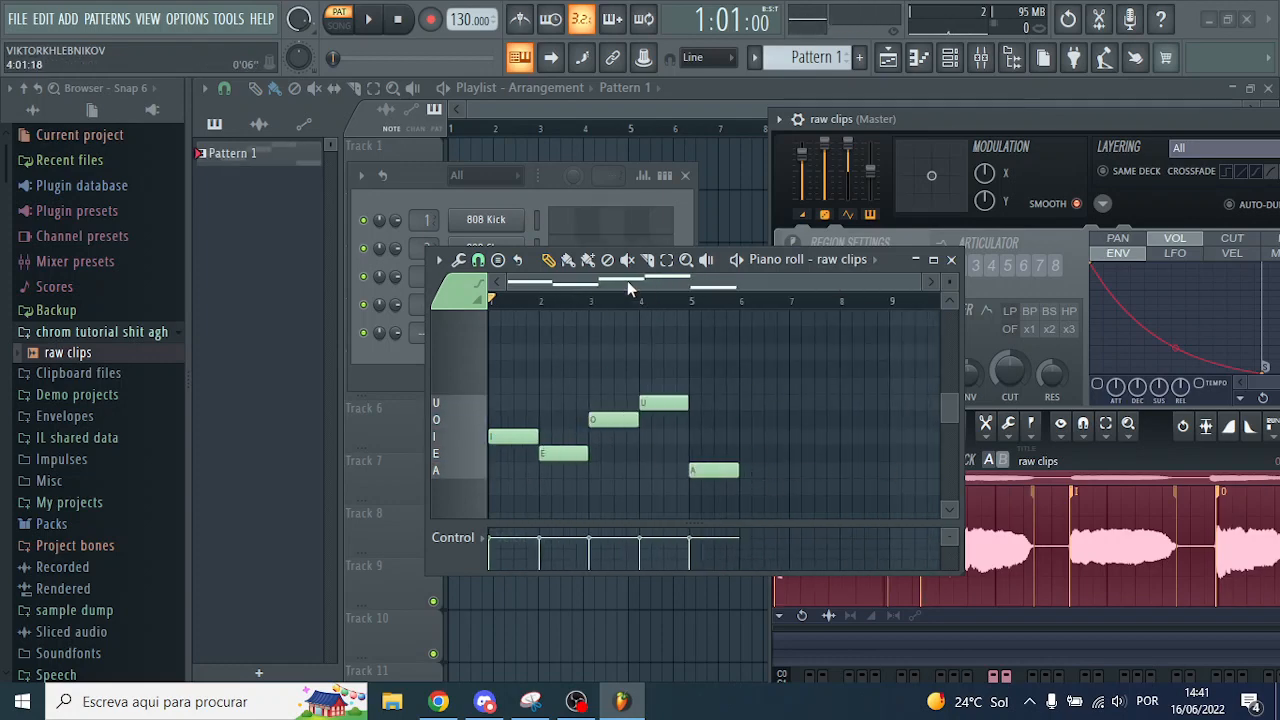
pyautogui.moveTo(628, 284); pyautogui.dragTo(748, 284)
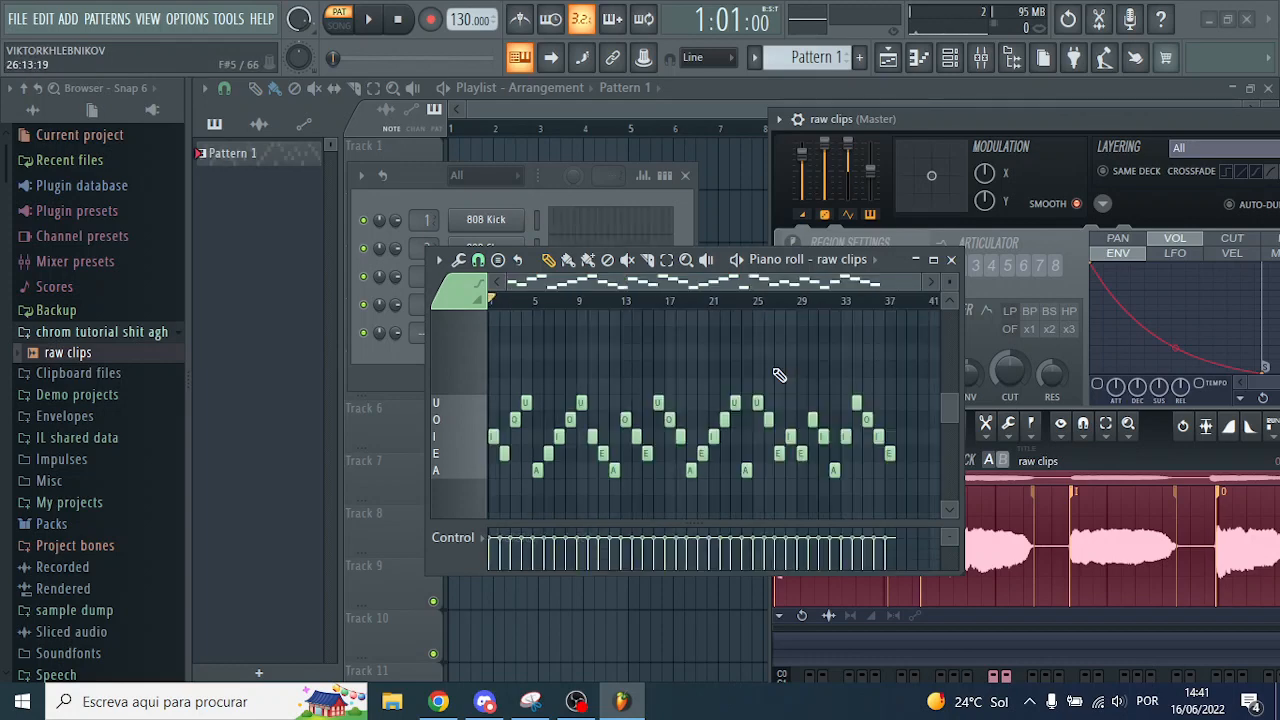
# Place Pattern 1 at the start of playlist Track 1, switch playback to song mode and close the piano roll
pyautogui.click(297, 154)
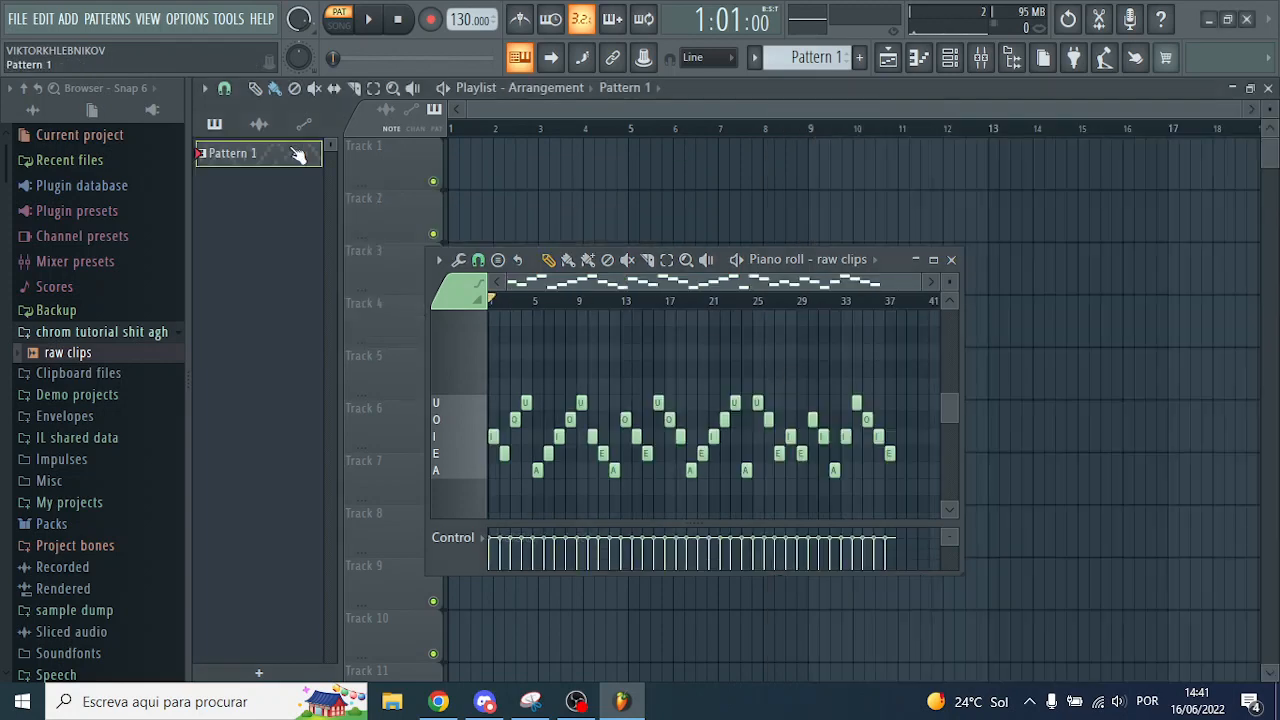
pyautogui.click(462, 152)
pyautogui.click(339, 24)
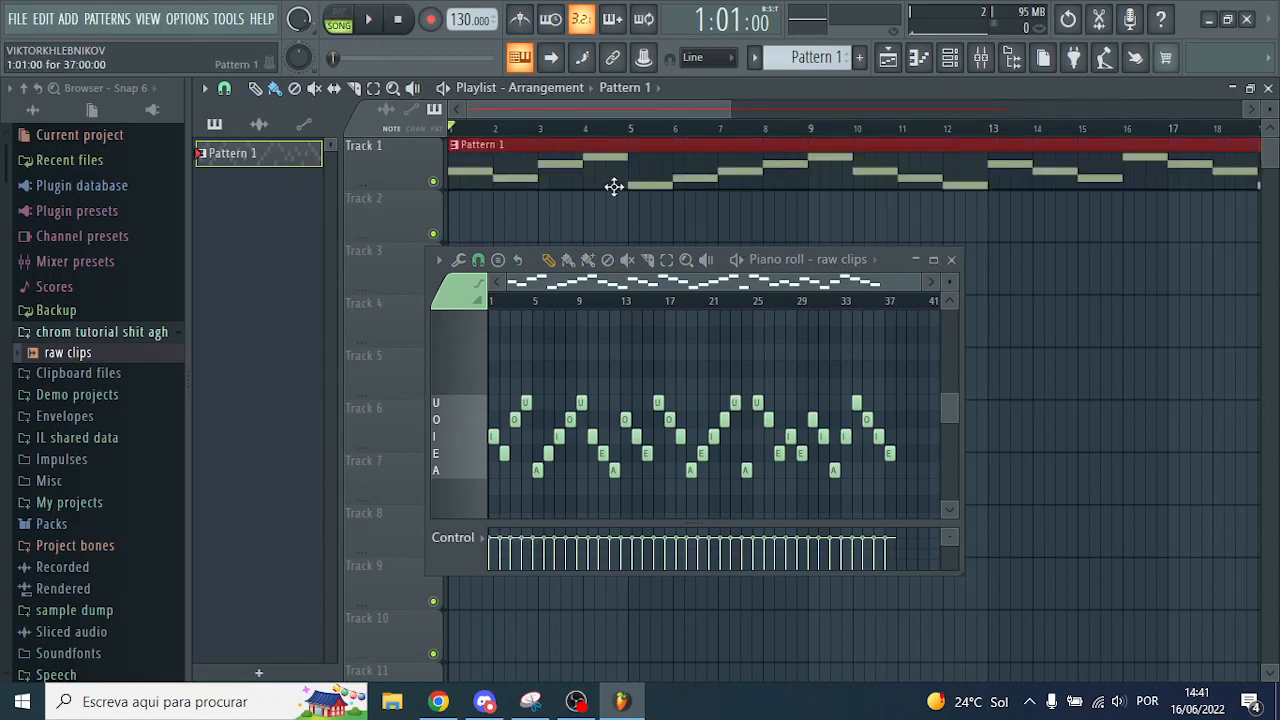
pyautogui.scroll(-4, 610, 200)
pyautogui.click(951, 259)
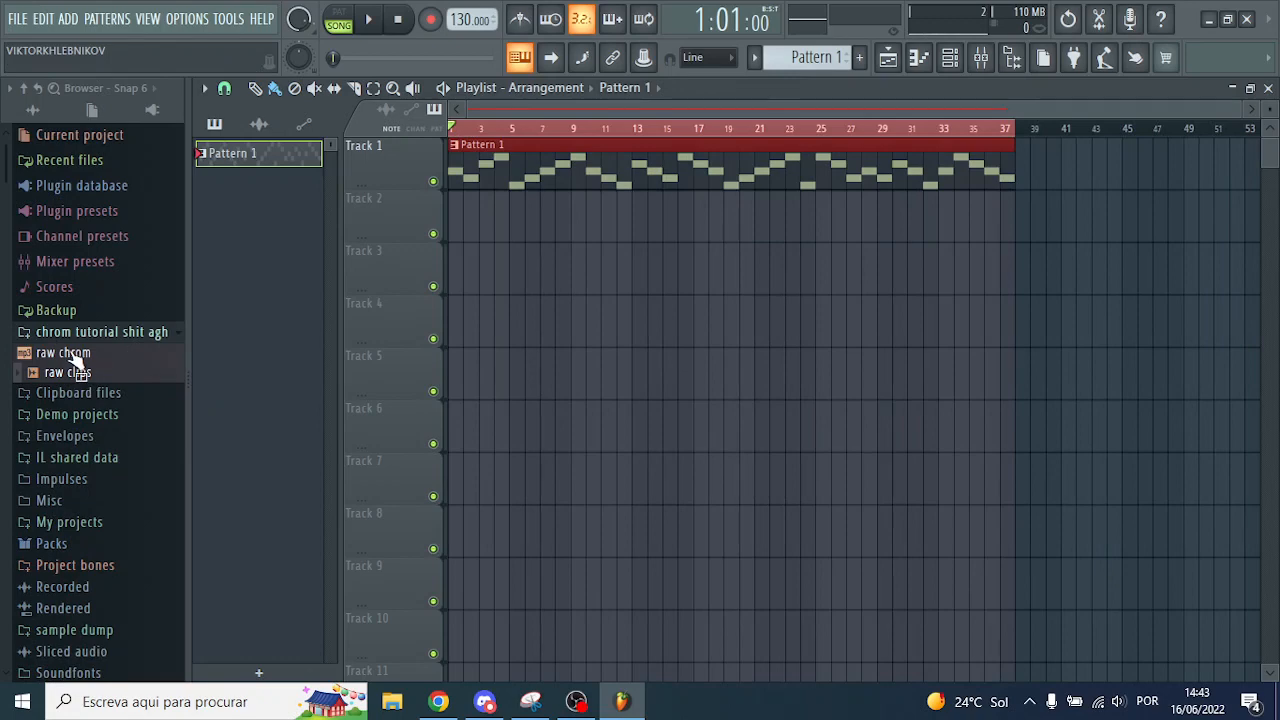
# Place the "raw chrom" audio file at the start of Track 2 and solo that track
pyautogui.moveTo(72, 355); pyautogui.dragTo(449, 236)
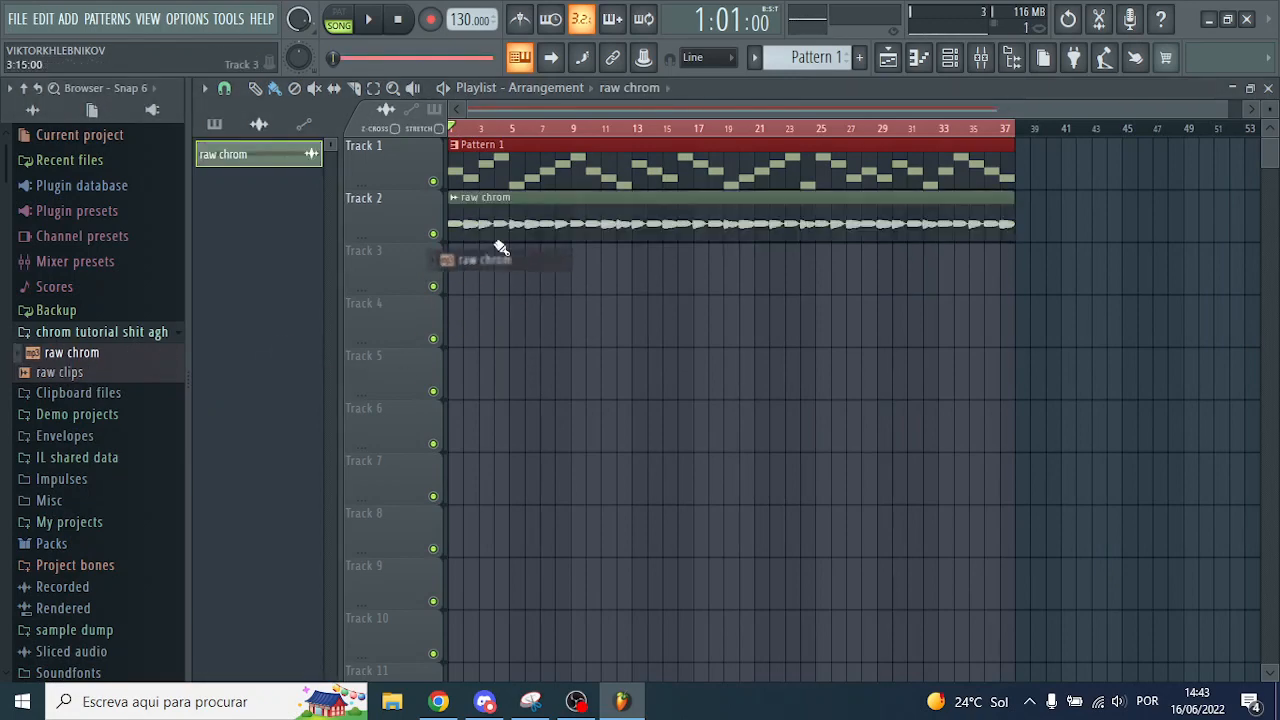
pyautogui.rightClick(434, 234)
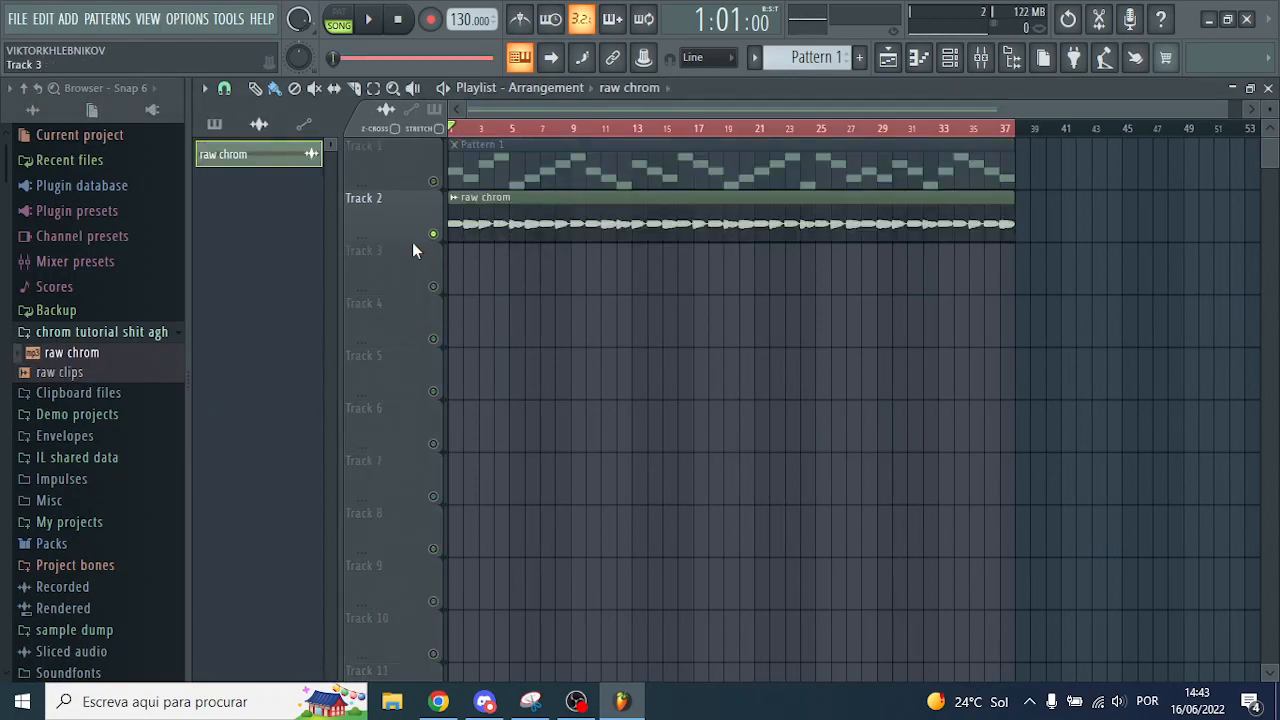
pyautogui.scroll(5, 413, 243)
pyautogui.scroll(-2, 415, 250)
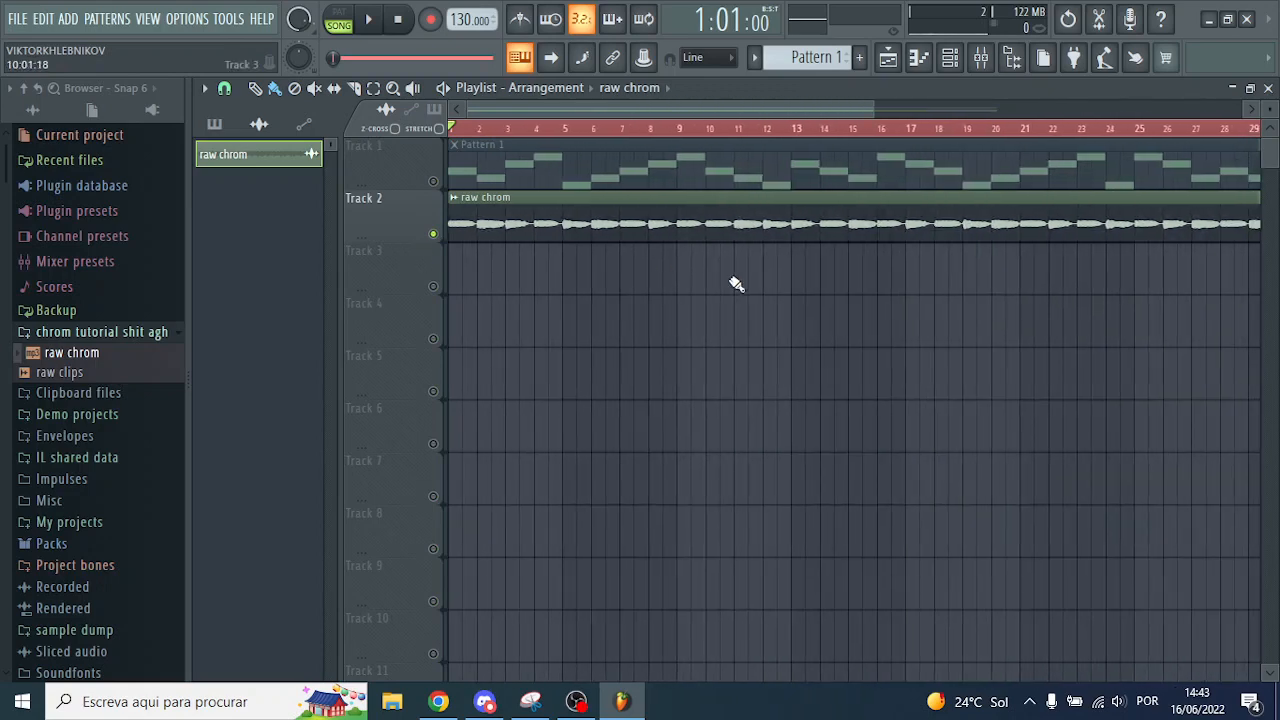
pyautogui.scroll(-3, 500, 296)
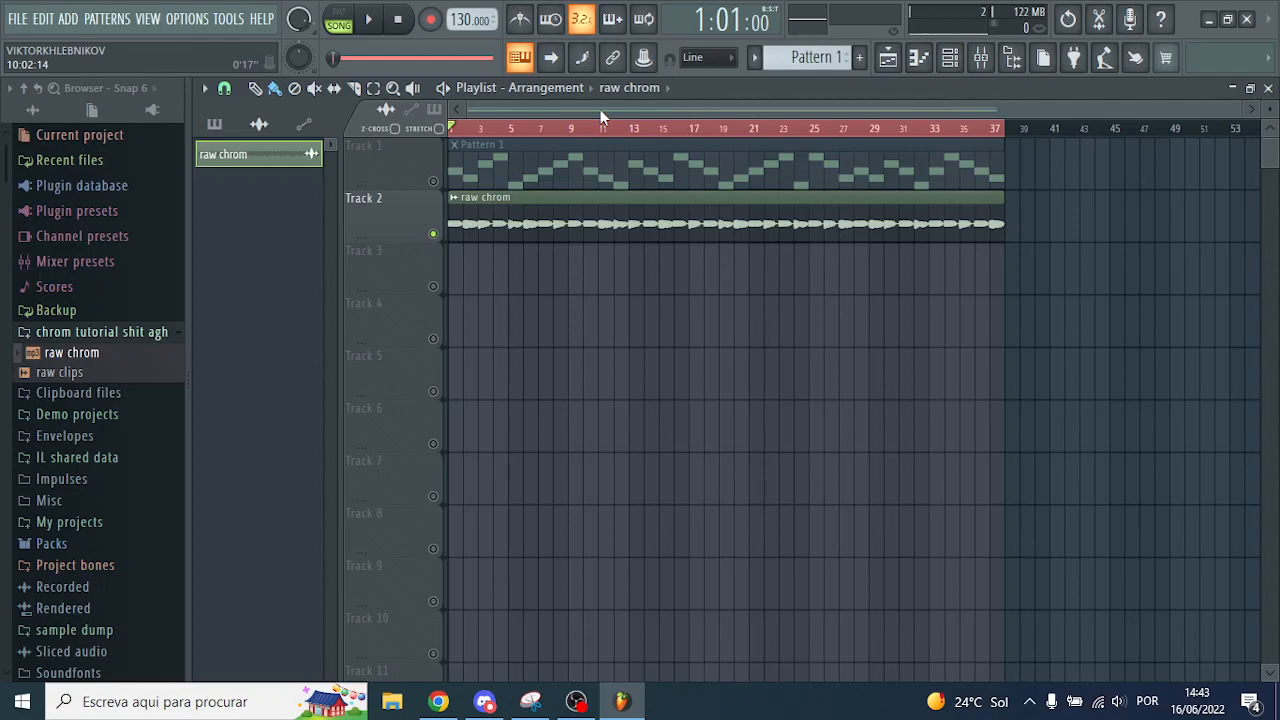
# Load the raw chrom clip into Newtone and set Center to maximum, Variation to minimum and Transition to 0%
pyautogui.click(452, 199)
pyautogui.click(650, 268)
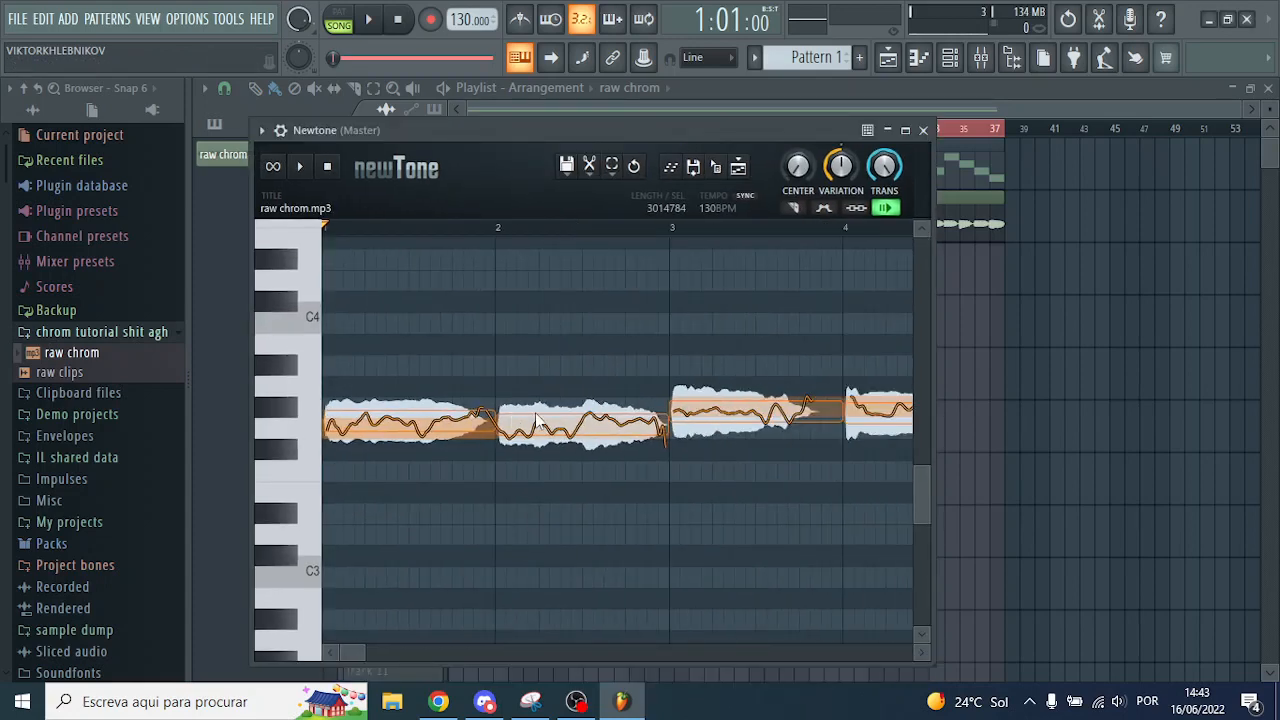
pyautogui.scroll(-4, 537, 420)
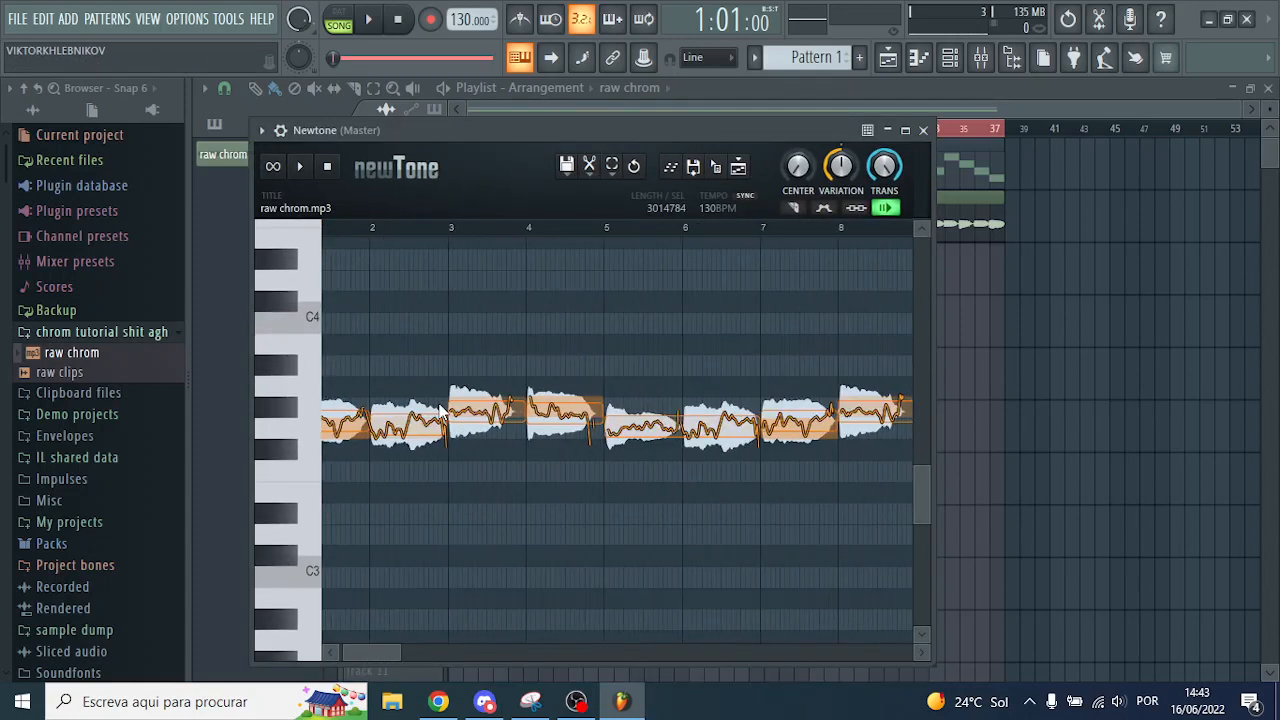
pyautogui.scroll(1, 440, 411)
pyautogui.moveTo(382, 655); pyautogui.dragTo(329, 652)
pyautogui.moveTo(795, 169); pyautogui.dragTo(795, 110)
pyautogui.moveTo(841, 167); pyautogui.dragTo(884, 182)
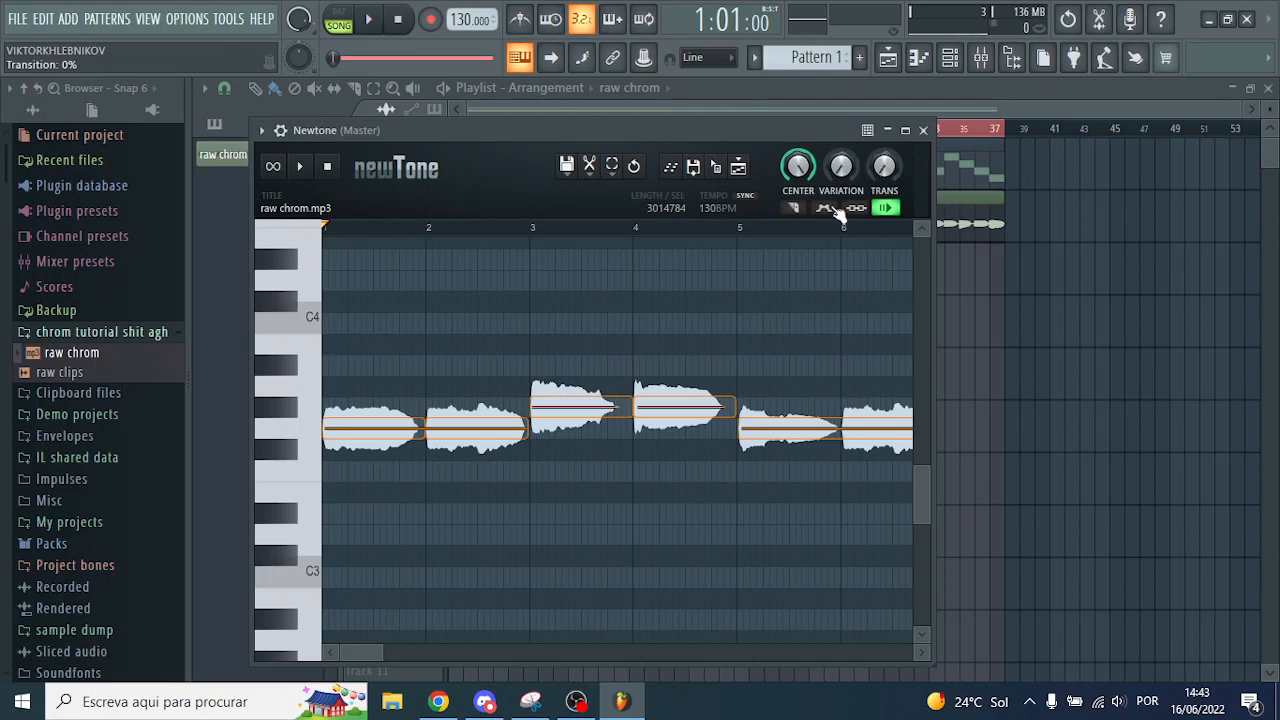
# With the slice tool, merge the stray lower-pitched fragments at the end of the bar 9 note into that note
pyautogui.scroll(-5, 523, 417)
pyautogui.scroll(5, 683, 457)
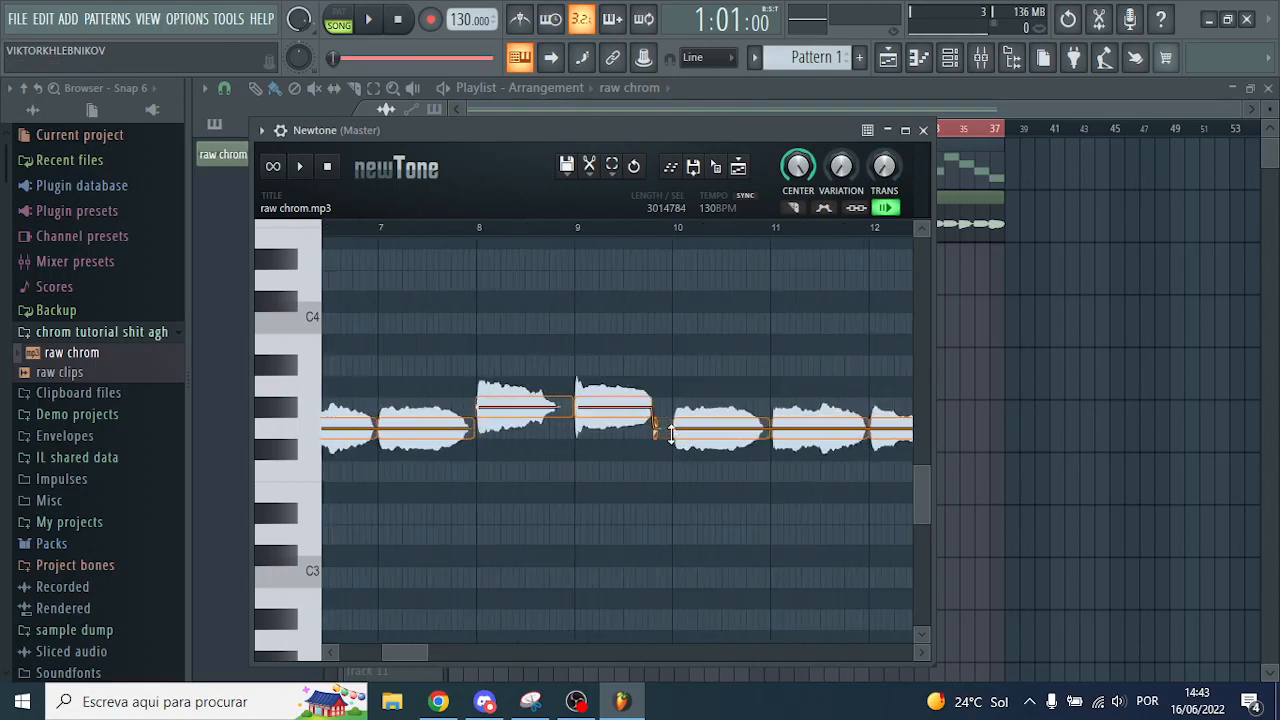
pyautogui.scroll(2, 671, 435)
pyautogui.press('c')
pyautogui.click(653, 431)
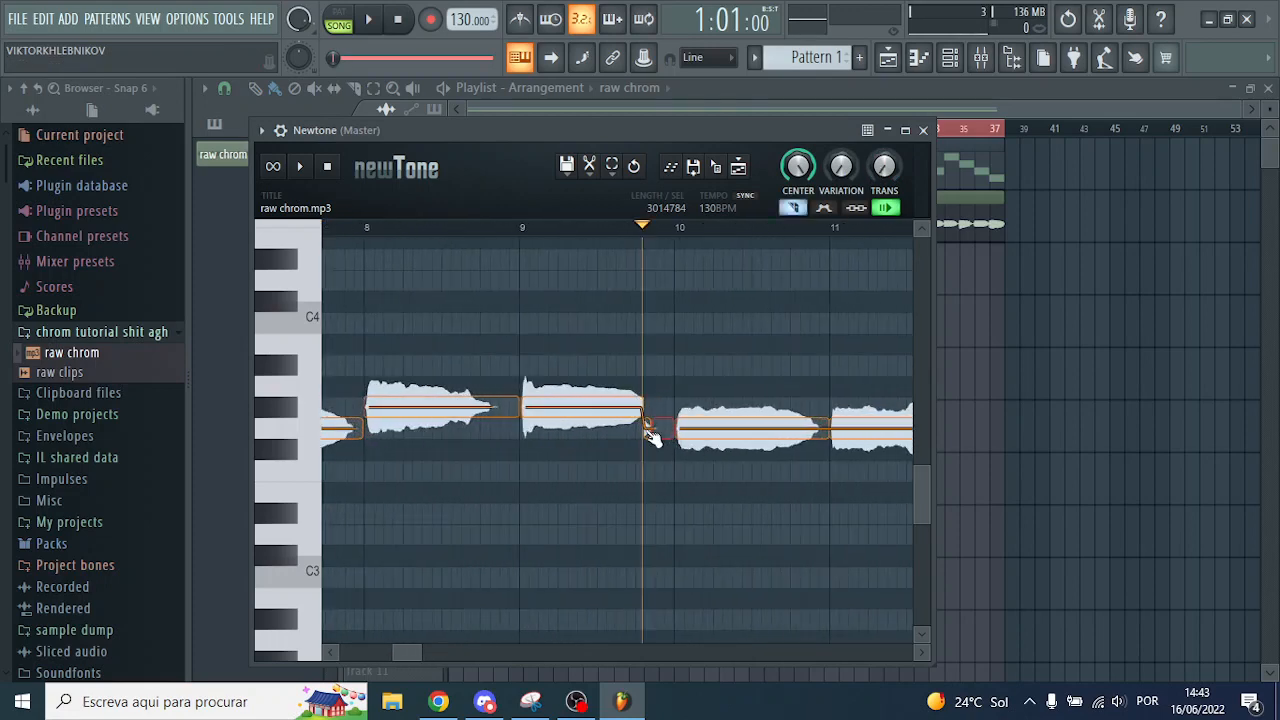
pyautogui.scroll(3, 652, 440)
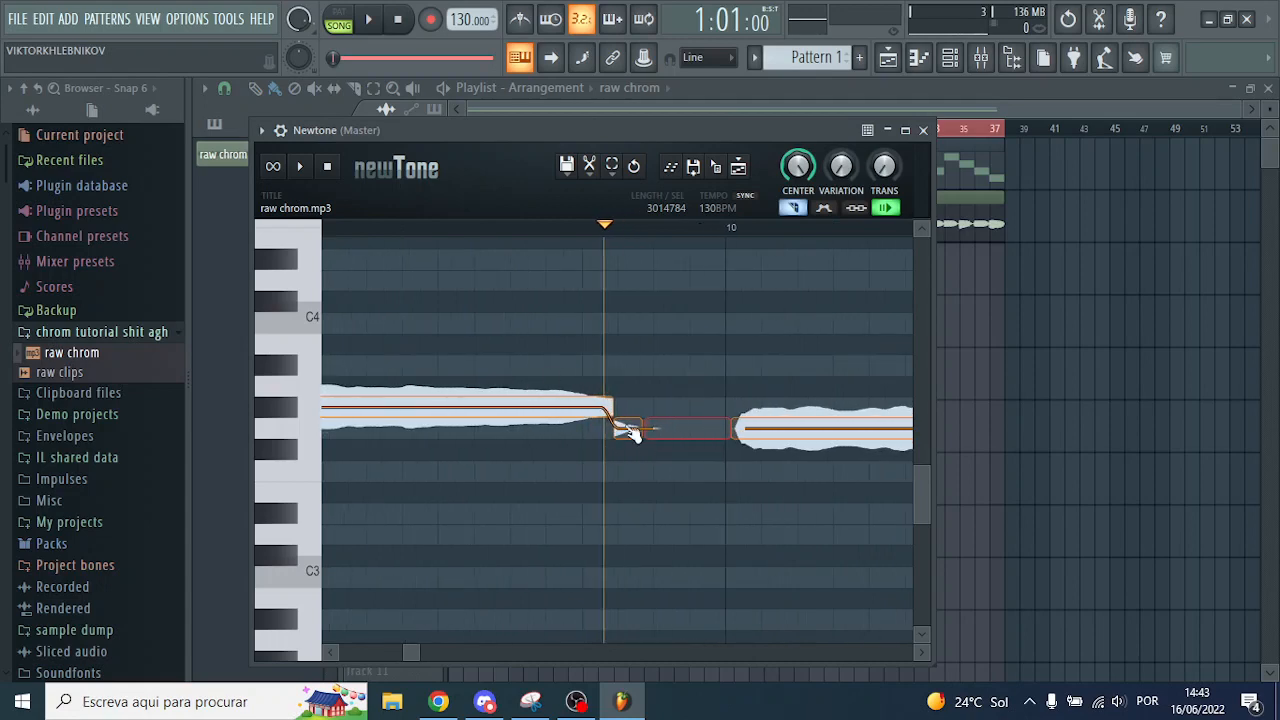
pyautogui.scroll(-2, 654, 492)
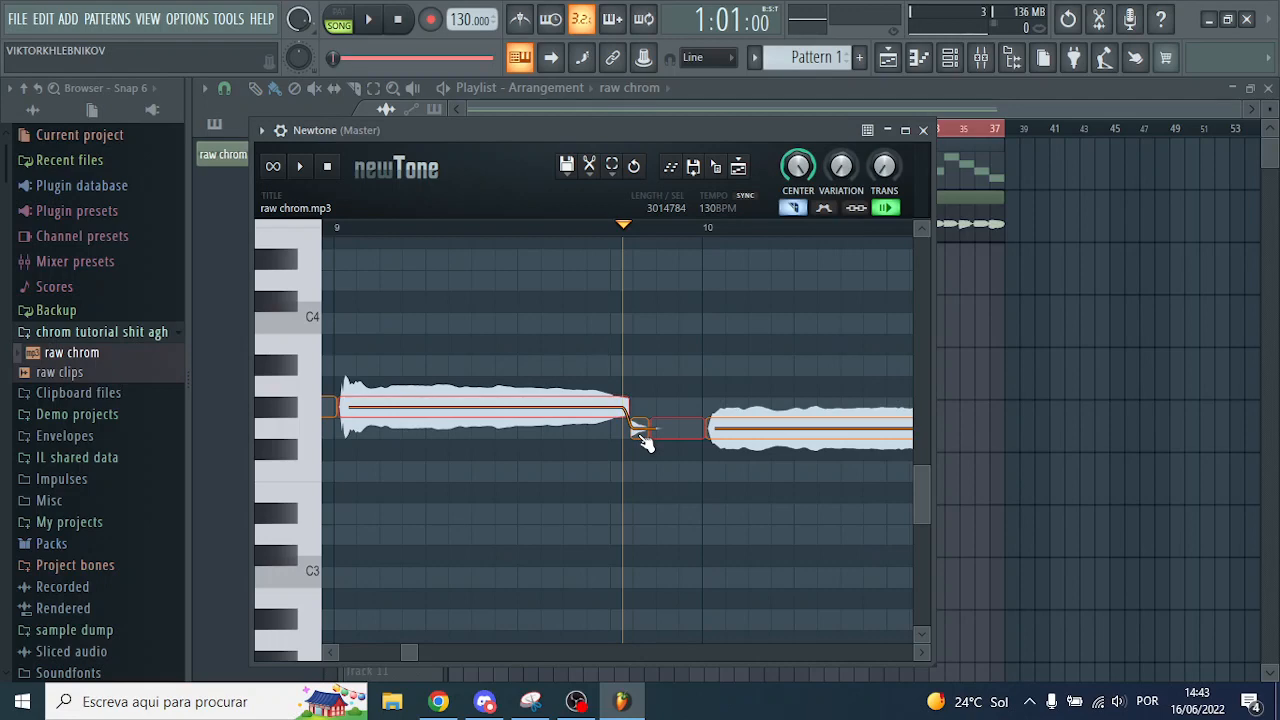
pyautogui.scroll(-8, 408, 443)
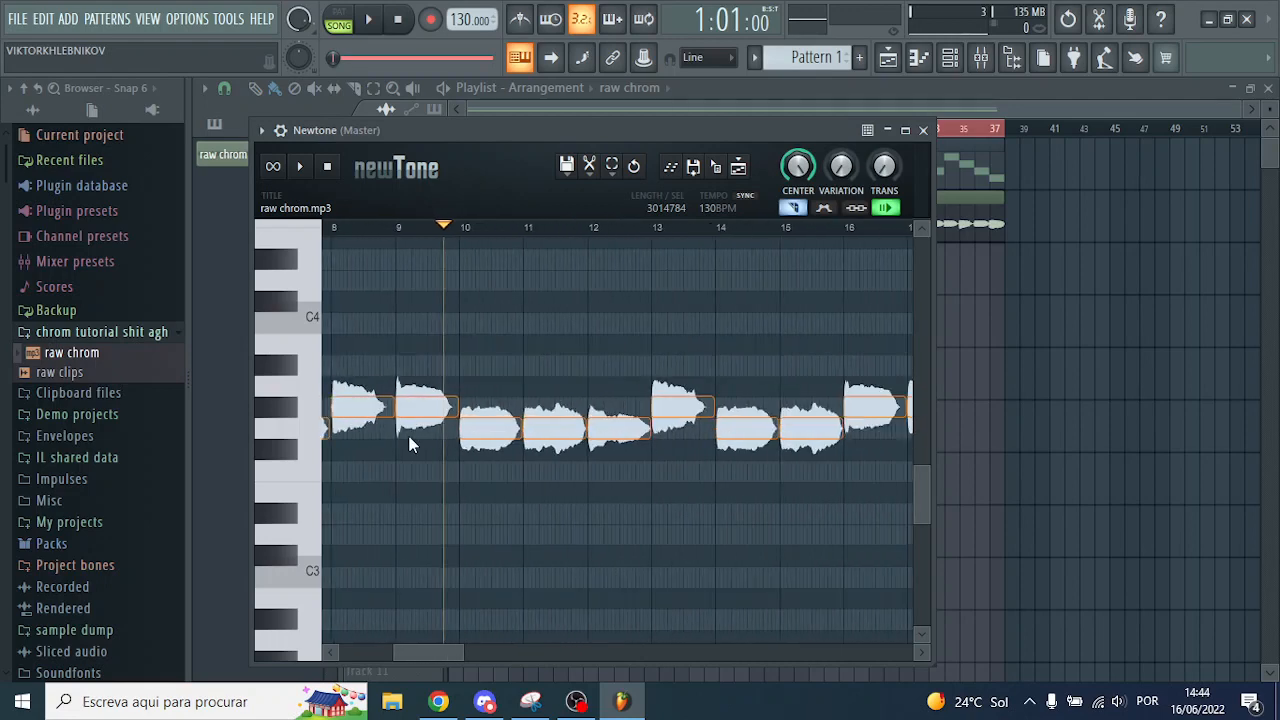
# Check the remaining notes for stray fragments, including the end of the bar 26 note, and close Newtone
pyautogui.scroll(-6, 408, 443)
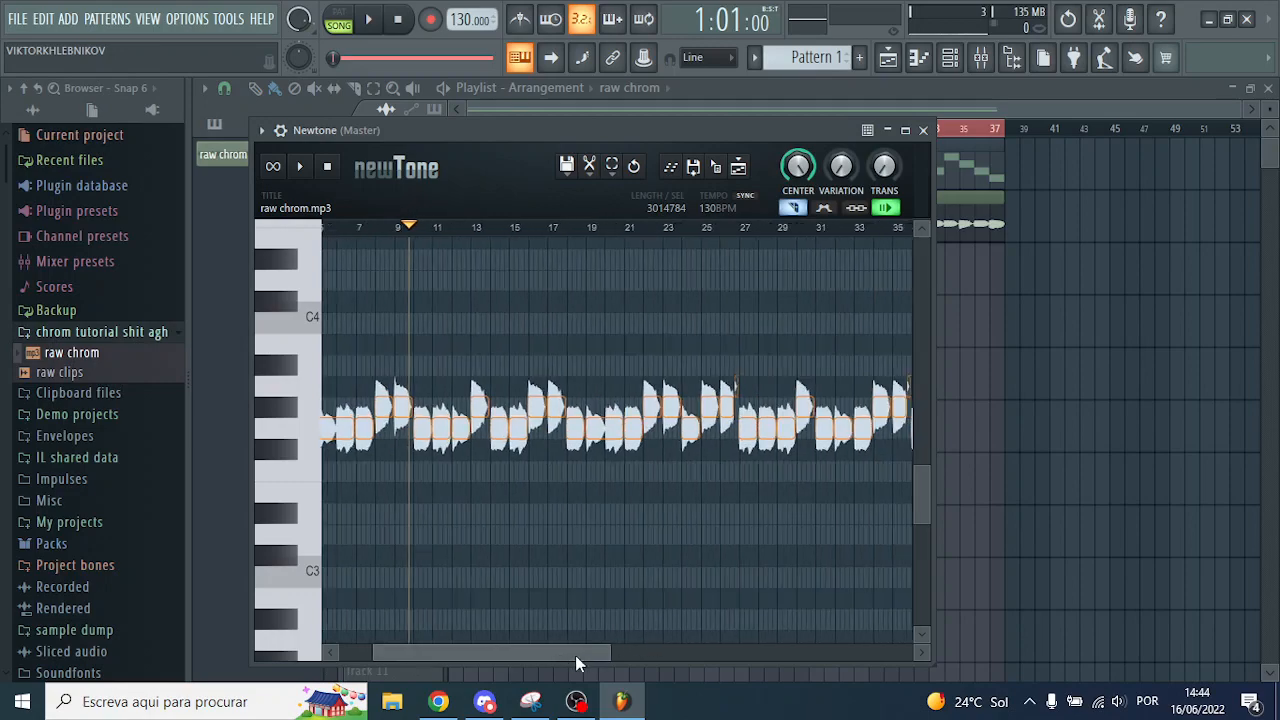
pyautogui.scroll(8, 660, 408)
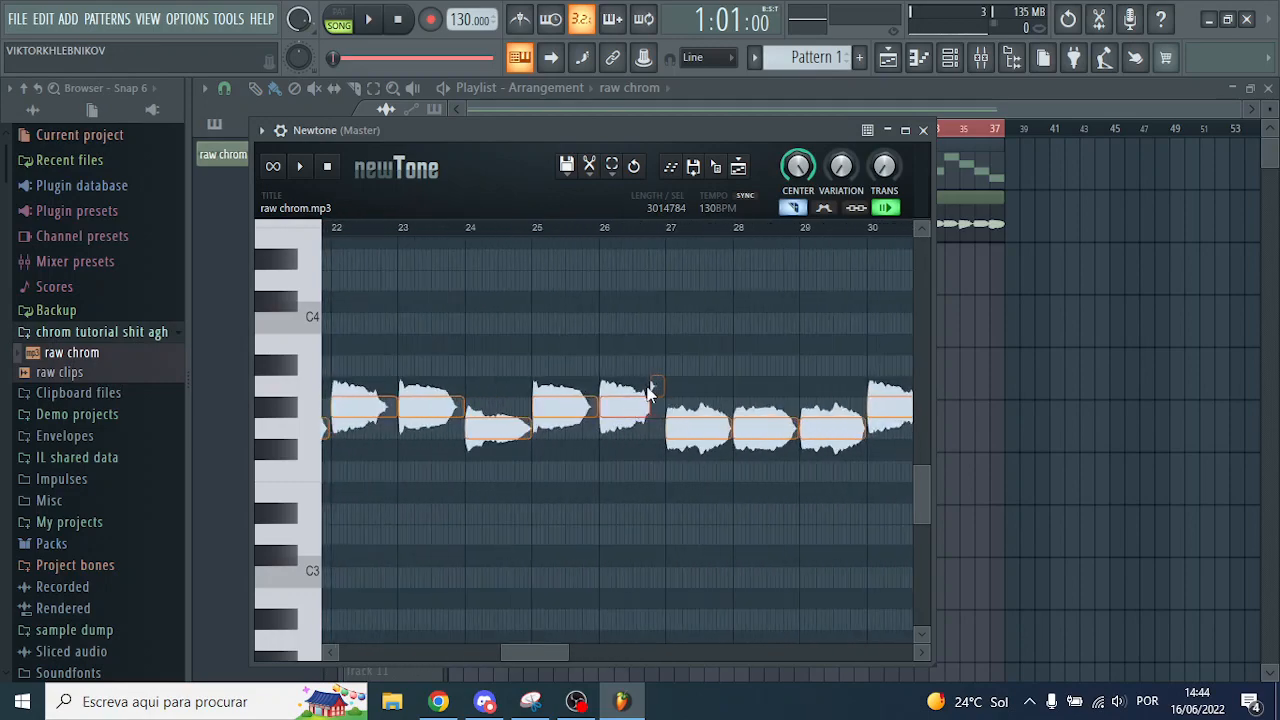
pyautogui.moveTo(552, 655); pyautogui.dragTo(379, 655)
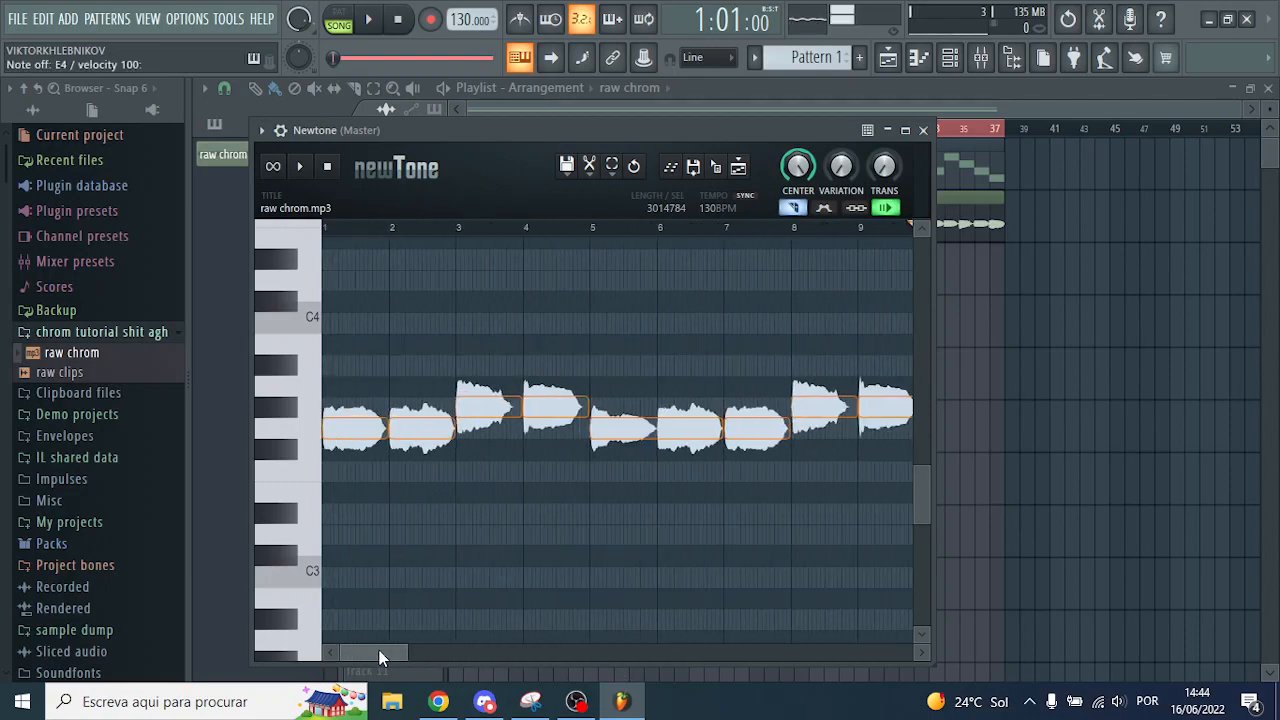
pyautogui.click(923, 130)
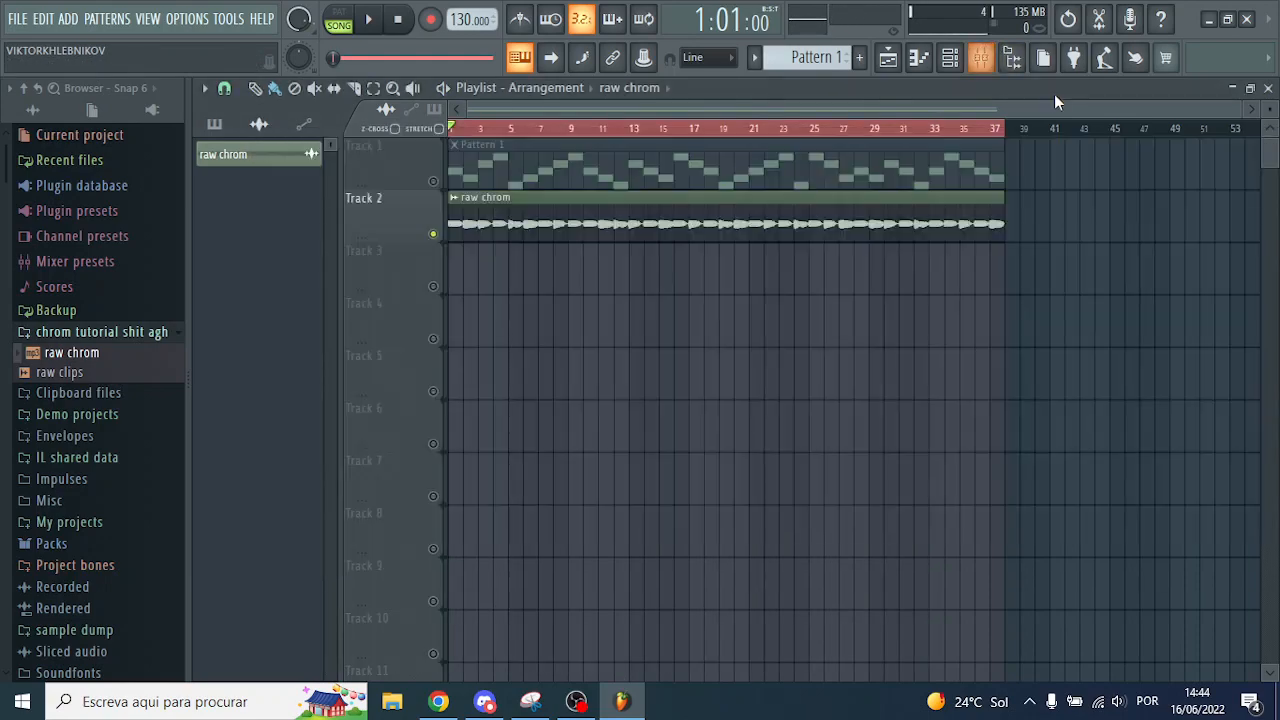
# Reopen Newtone from the Master mixer track's effects and lower the first note seven semitones to C3
pyautogui.click(981, 57)
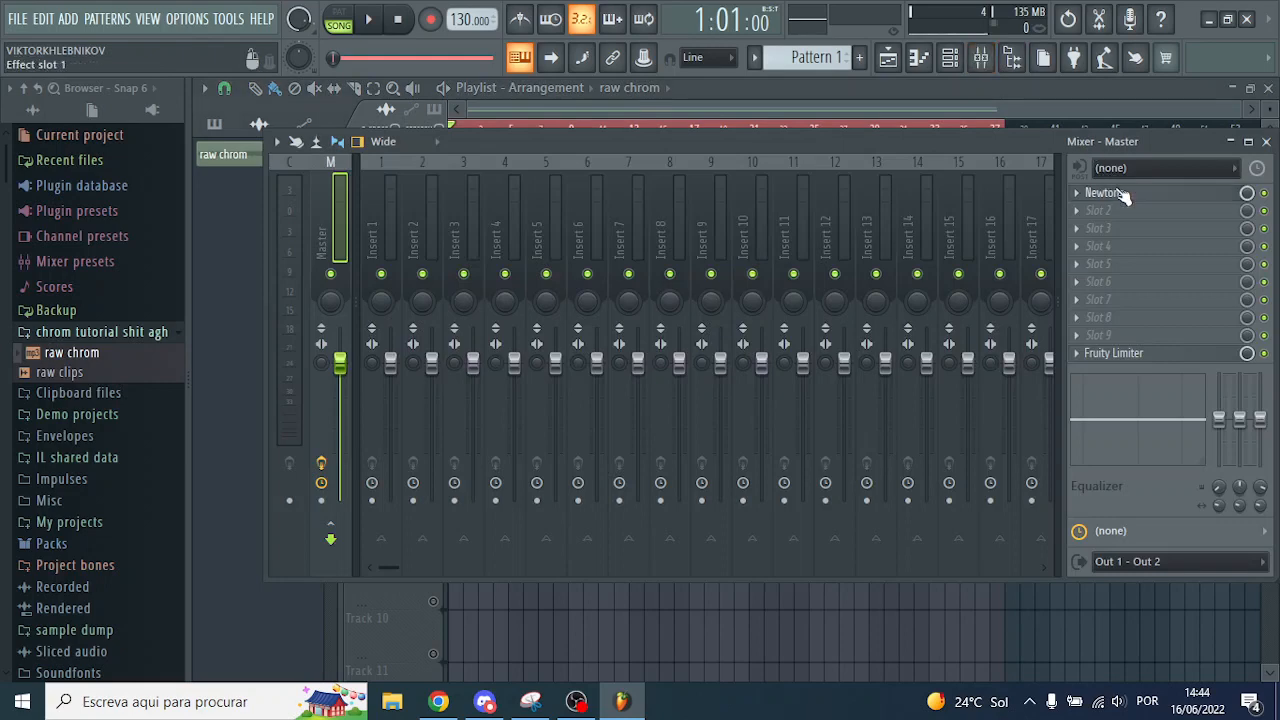
pyautogui.click(1104, 193)
pyautogui.moveTo(637, 130); pyautogui.dragTo(787, 135)
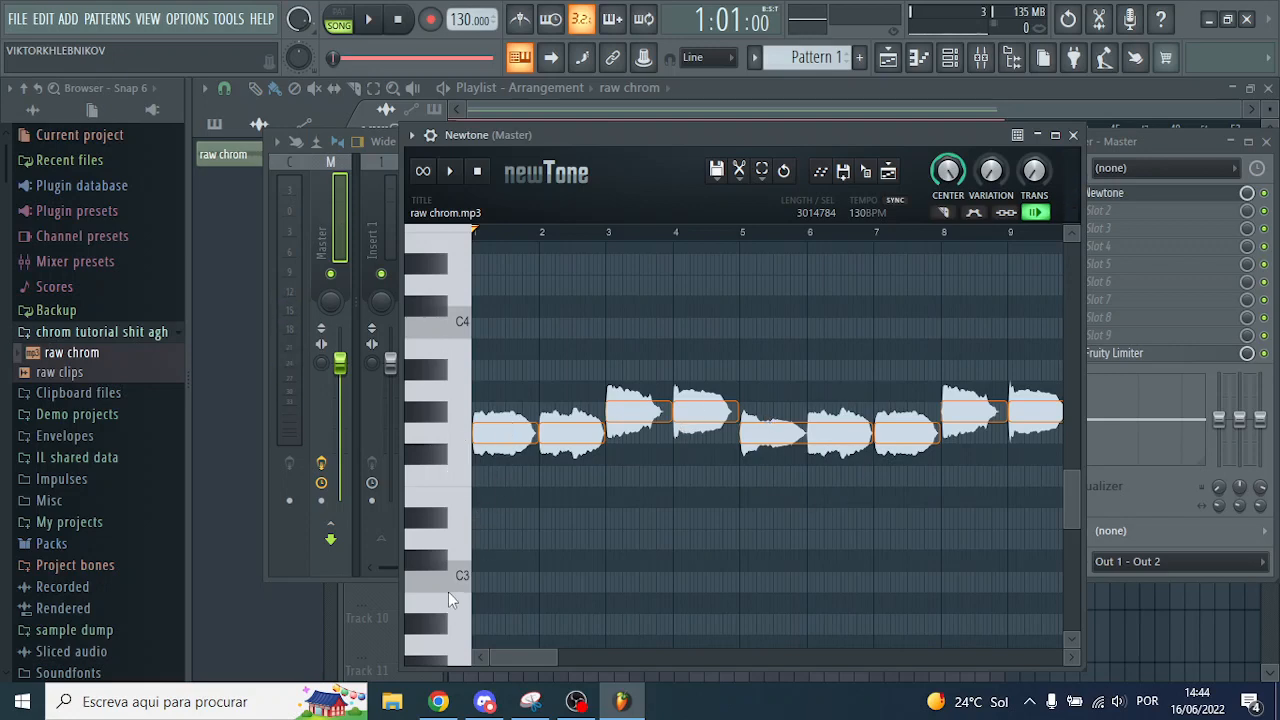
pyautogui.moveTo(516, 440); pyautogui.dragTo(516, 586)
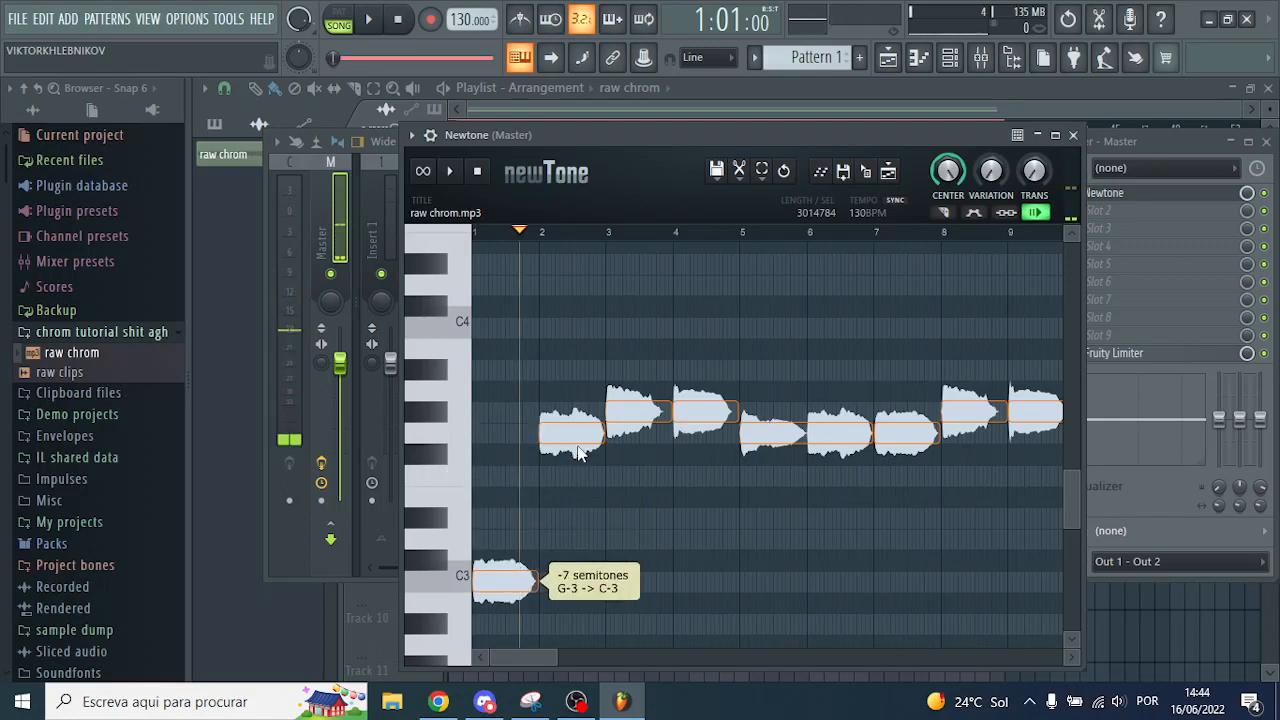
# Lower the bar 2, 3 and 4 notes to C#3, D3 and D#3 respectively
pyautogui.moveTo(575, 440); pyautogui.dragTo(575, 567)
pyautogui.moveTo(625, 438); pyautogui.dragTo(625, 558)
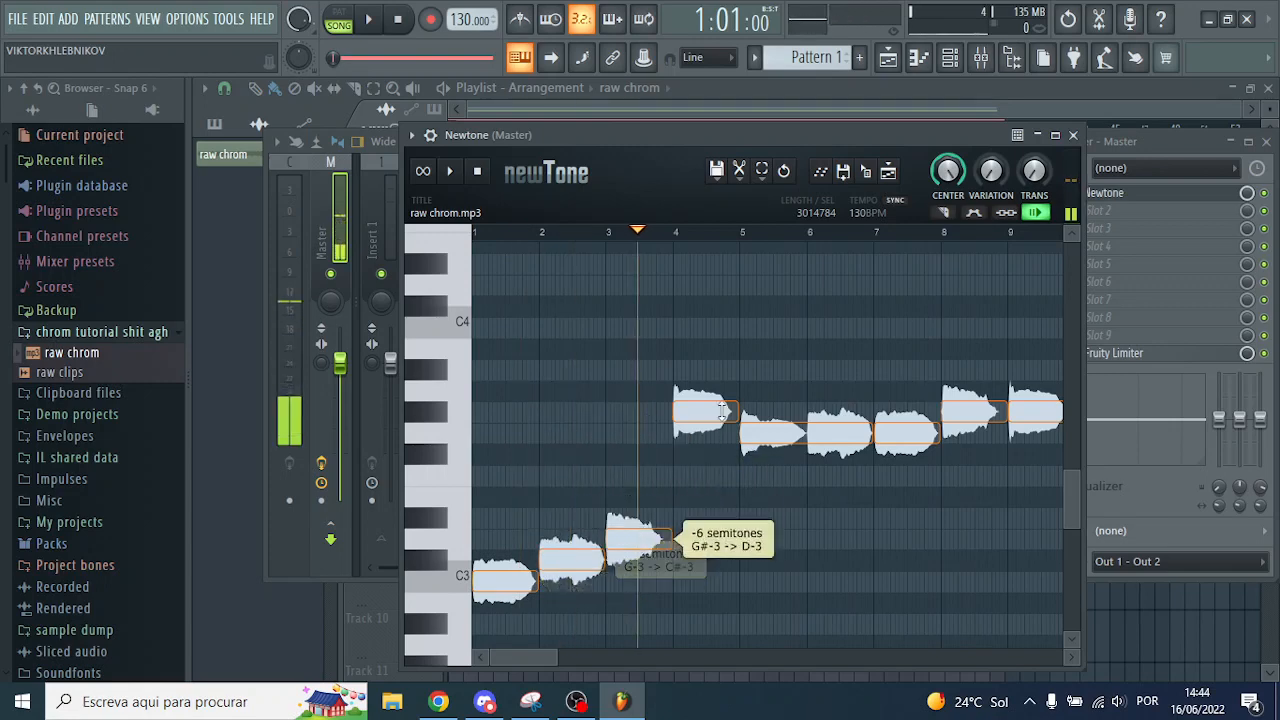
pyautogui.moveTo(700, 430); pyautogui.dragTo(700, 535)
# Separate the joined bar 5 and bar 6 notes with the slice tool and lower the bar 5 note to E3
pyautogui.moveTo(793, 434); pyautogui.dragTo(793, 455)
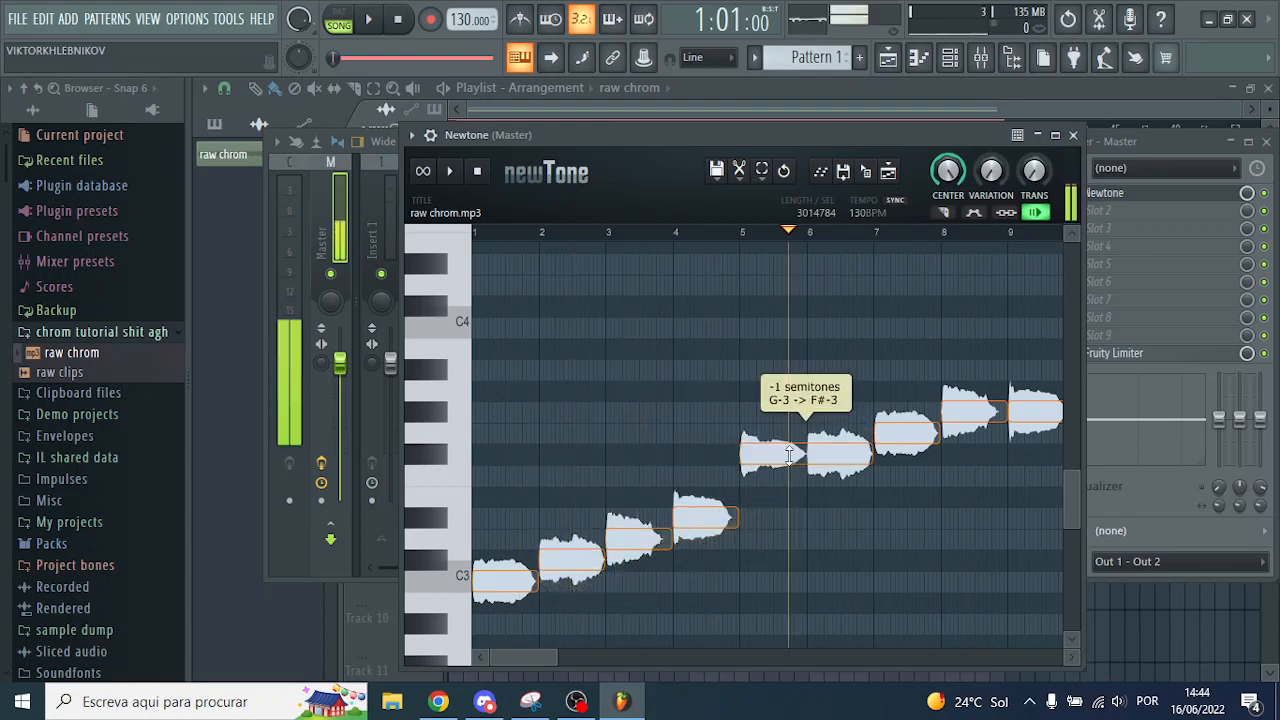
pyautogui.click(952, 216)
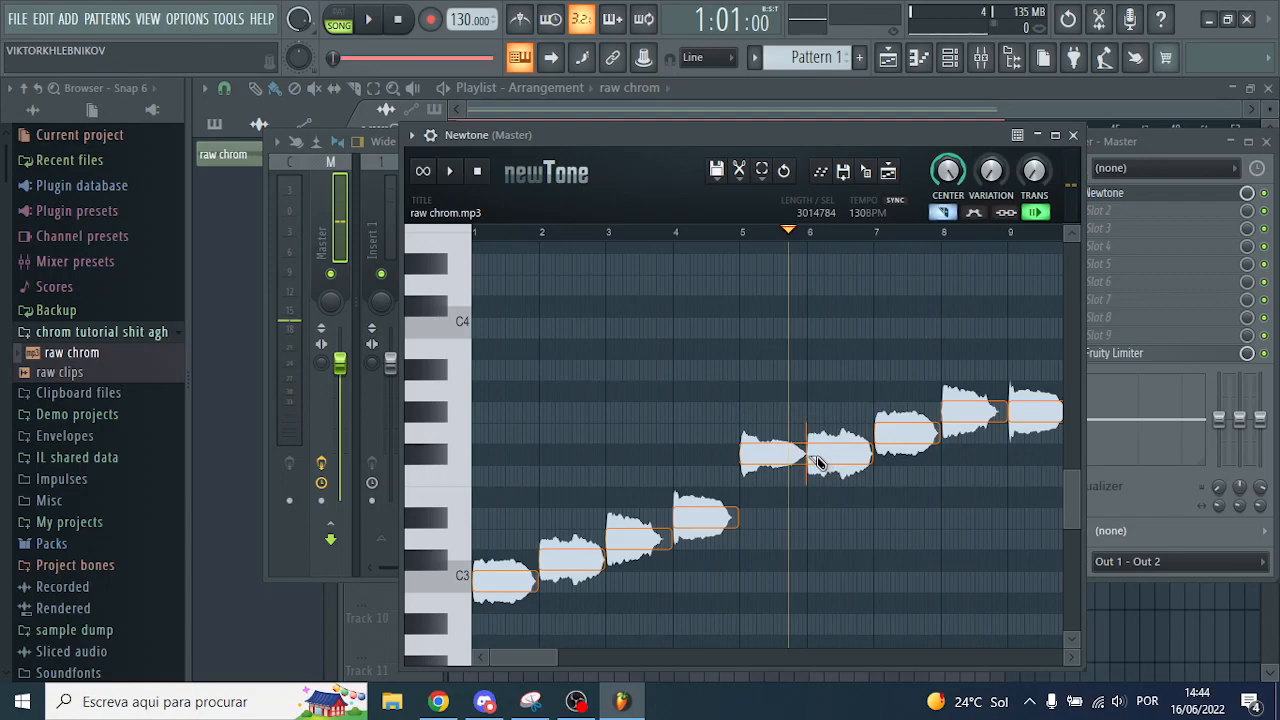
pyautogui.click(945, 218)
pyautogui.moveTo(787, 450); pyautogui.dragTo(790, 491)
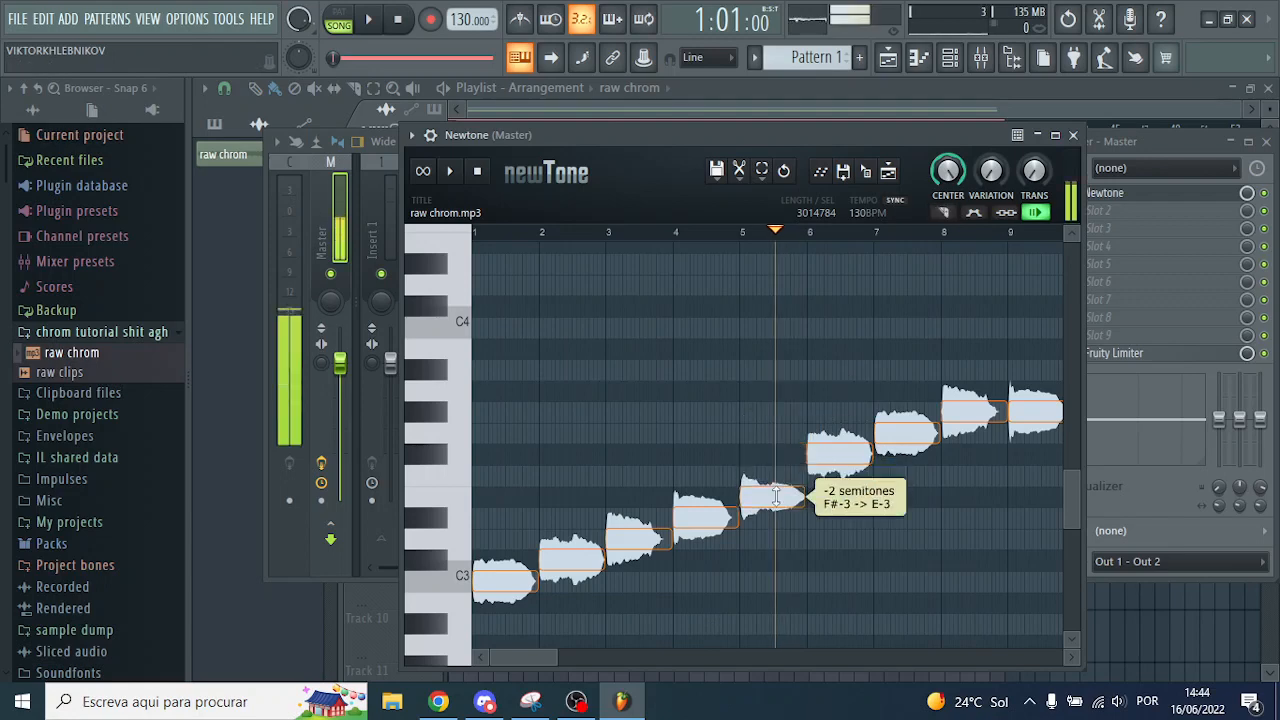
# Lower the bar 6, 7 and 8 notes to F3, F#3 and G3 respectively
pyautogui.moveTo(868, 446); pyautogui.dragTo(906, 451)
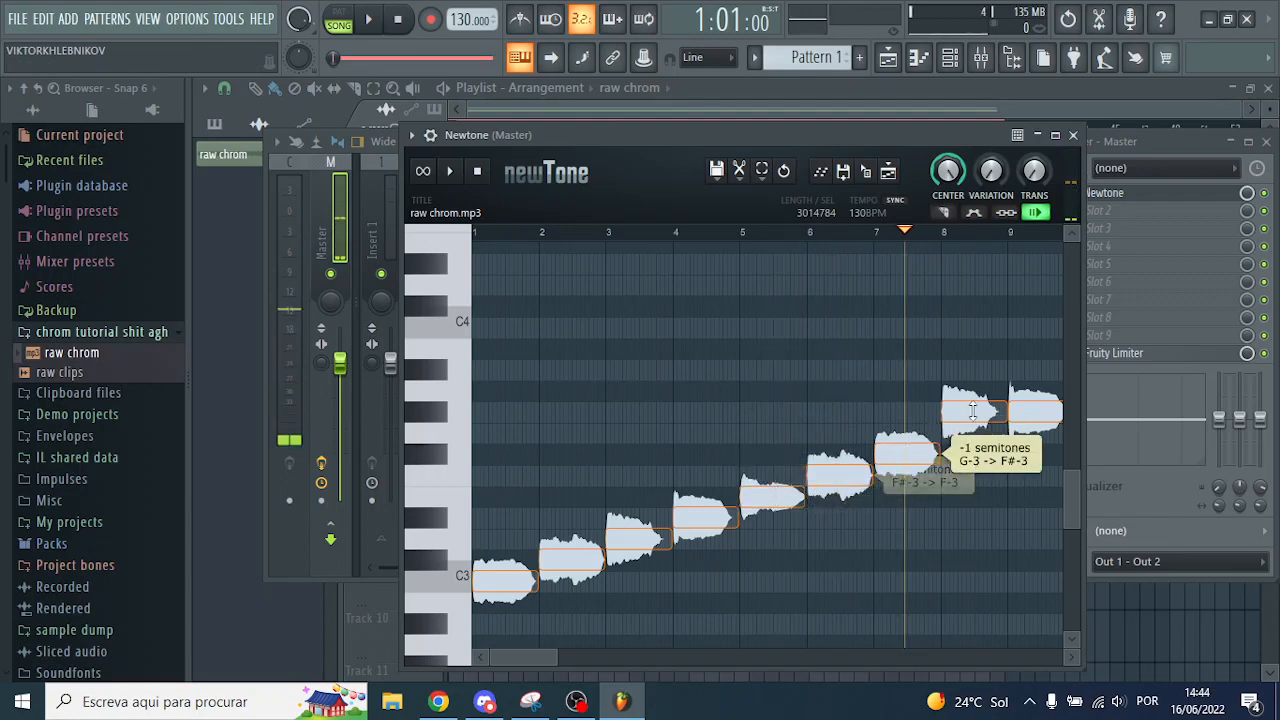
pyautogui.moveTo(971, 410); pyautogui.dragTo(972, 431)
# Raise the notes from bar 10 onward in one-semitone steps, starting at A3 and ending with C6 at bar 37
pyautogui.moveTo(530, 657); pyautogui.dragTo(584, 667)
pyautogui.moveTo(645, 440); pyautogui.dragTo(646, 400)
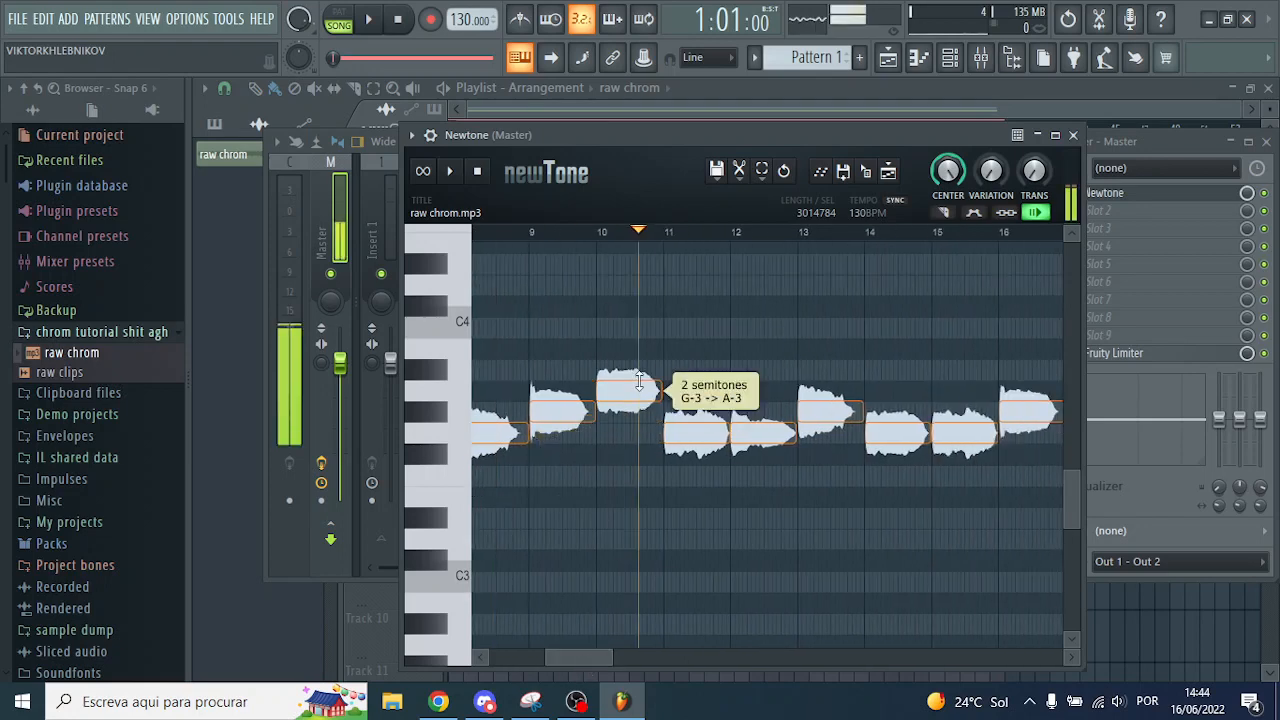
pyautogui.moveTo(710, 430); pyautogui.dragTo(711, 370)
pyautogui.scroll(2, 711, 370)
pyautogui.moveTo(762, 488); pyautogui.dragTo(762, 405)
pyautogui.moveTo(828, 466); pyautogui.dragTo(829, 396)
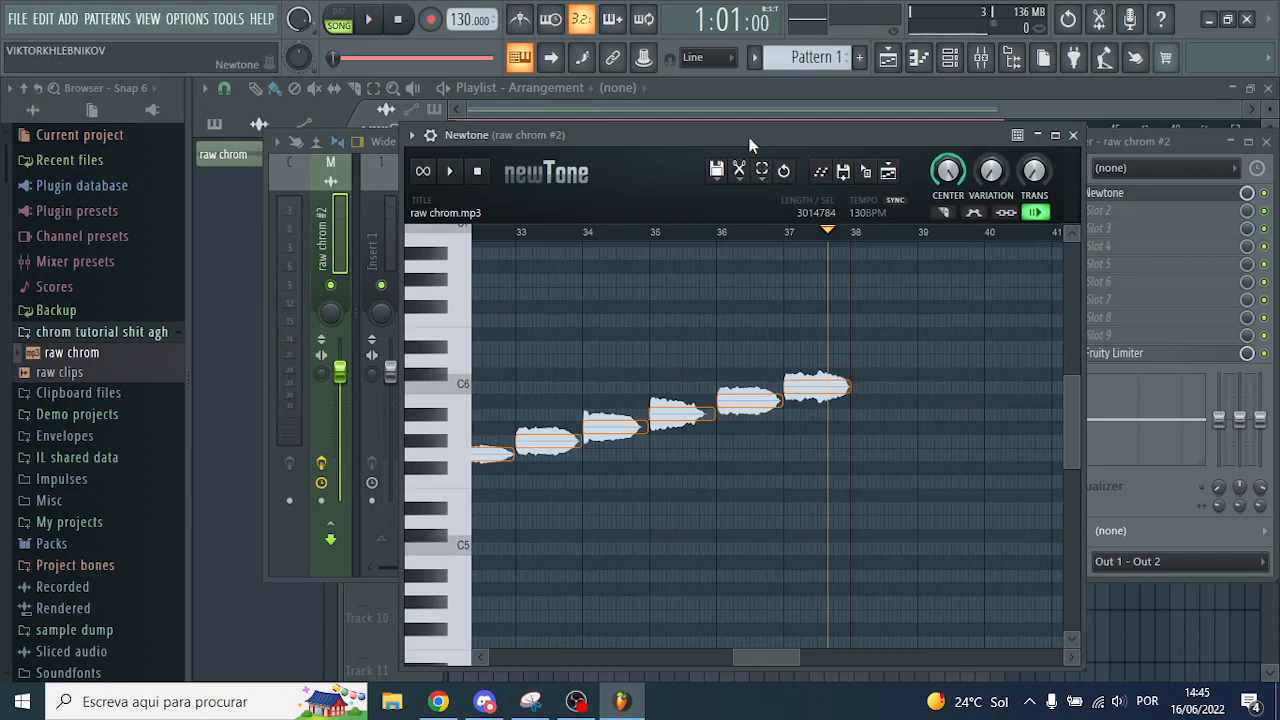
# Send the pitch-corrected audio from Newtone to the playlist and solo Track 3, which holds it
pyautogui.moveTo(750, 145); pyautogui.dragTo(793, 143)
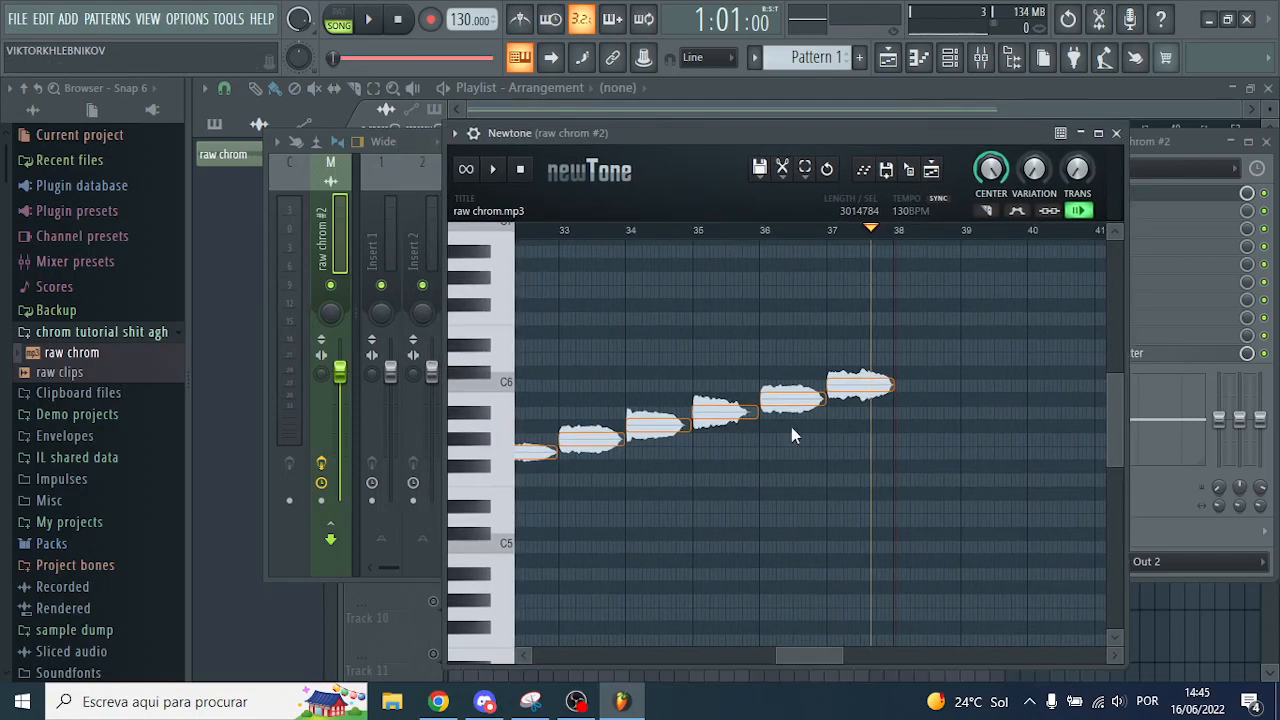
pyautogui.moveTo(824, 657); pyautogui.dragTo(818, 656)
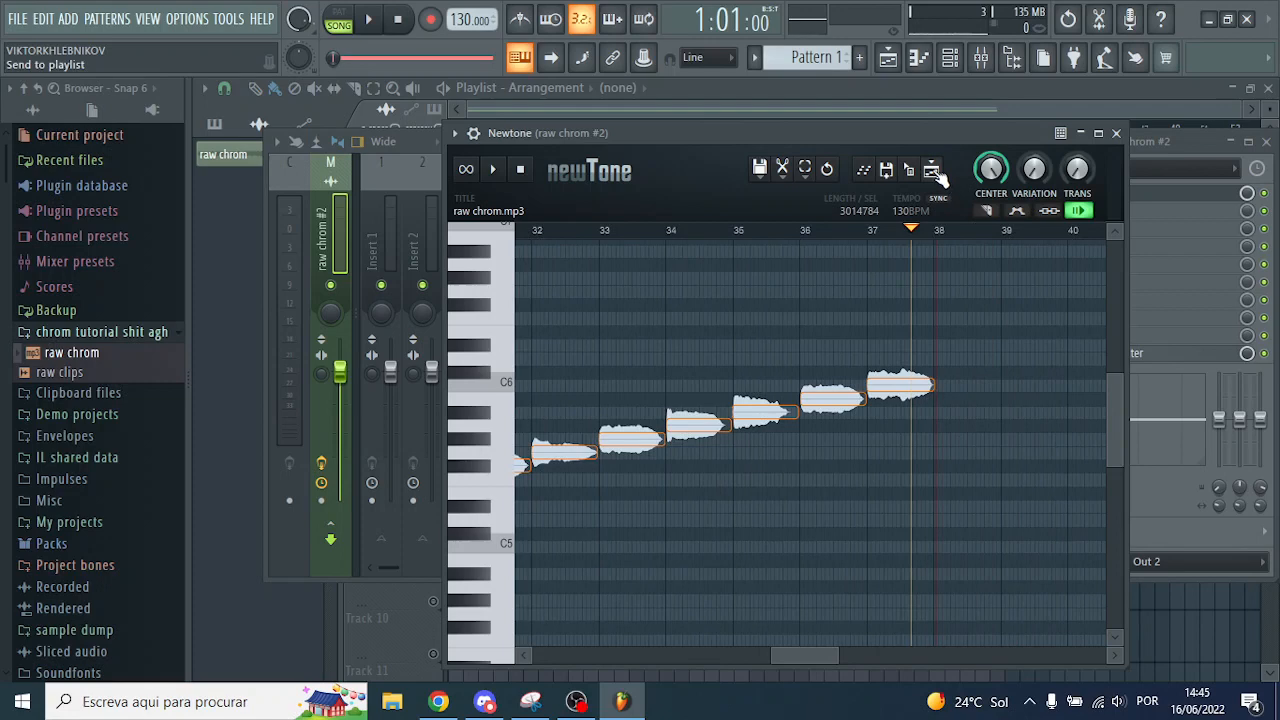
pyautogui.click(933, 170)
pyautogui.keyDown('ctrl'); pyautogui.click(435, 287); pyautogui.keyUp('ctrl')
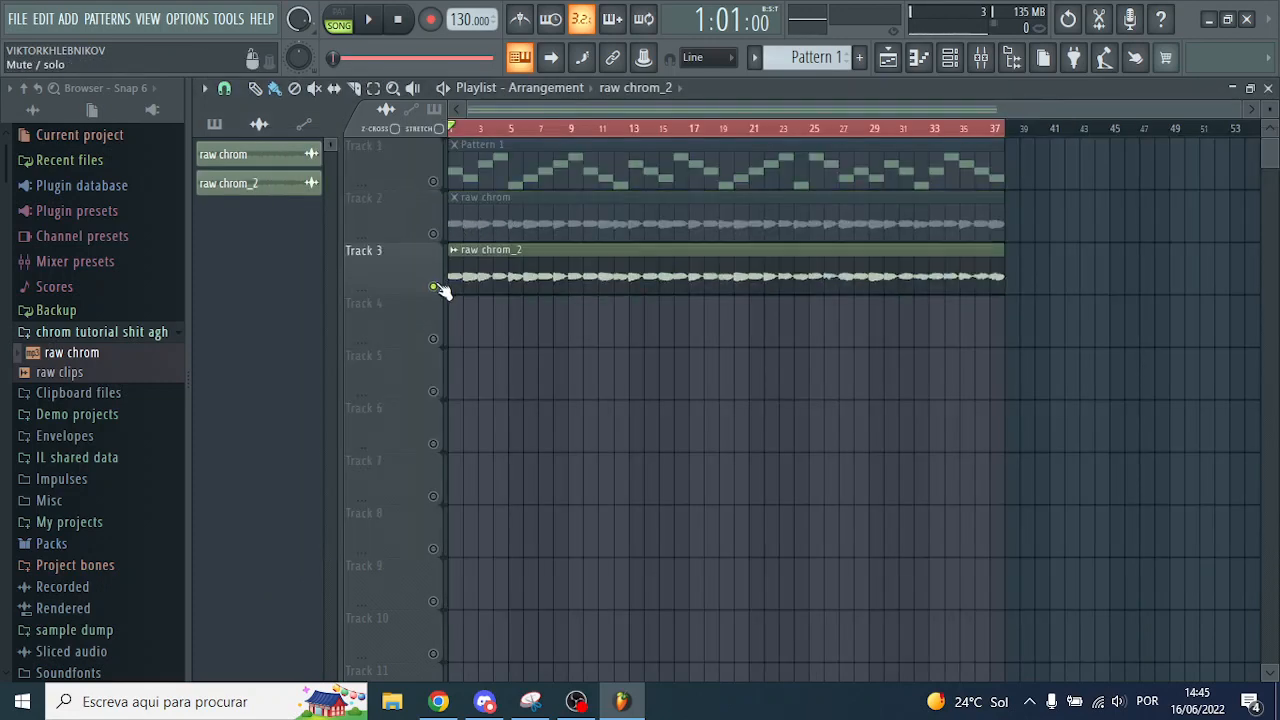
# Play back the soloed raw chrom_2 clip to check the finished chromatic scale
pyautogui.press('space')
pyautogui.scroll(3, 380, 322)
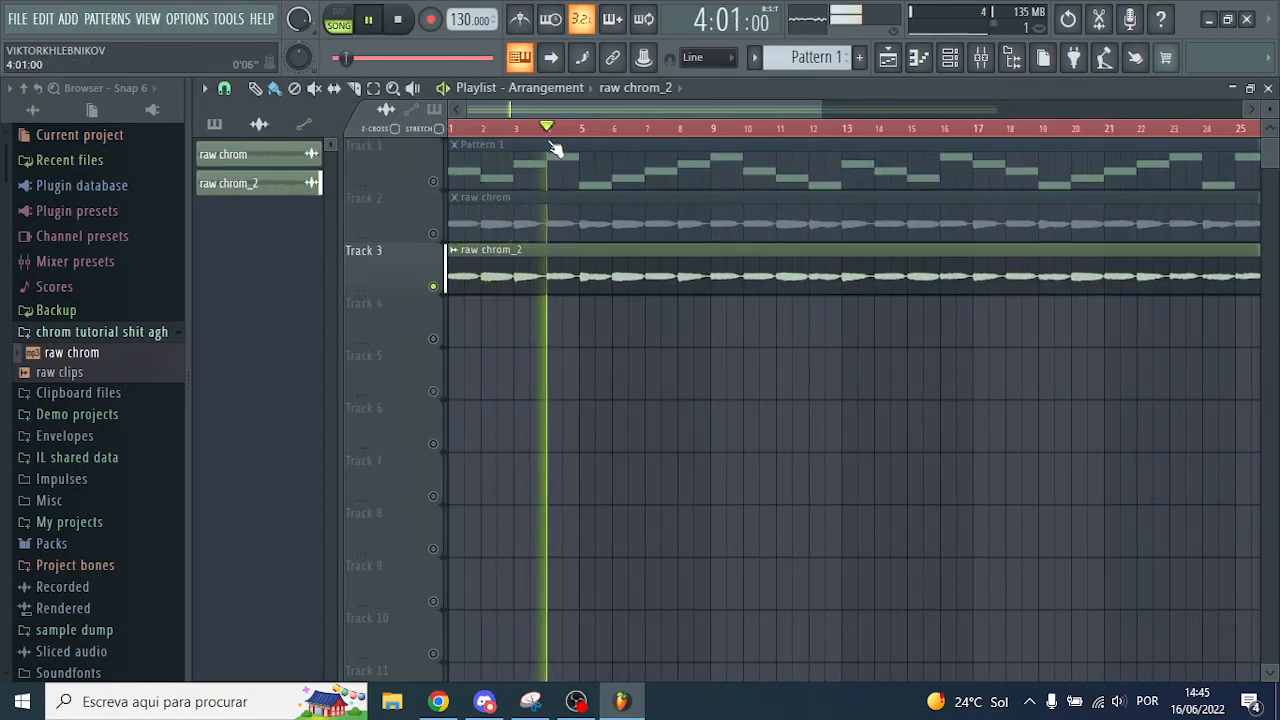
pyautogui.moveTo(555, 148); pyautogui.dragTo(140, 174)
pyautogui.scroll(-3, 662, 427)
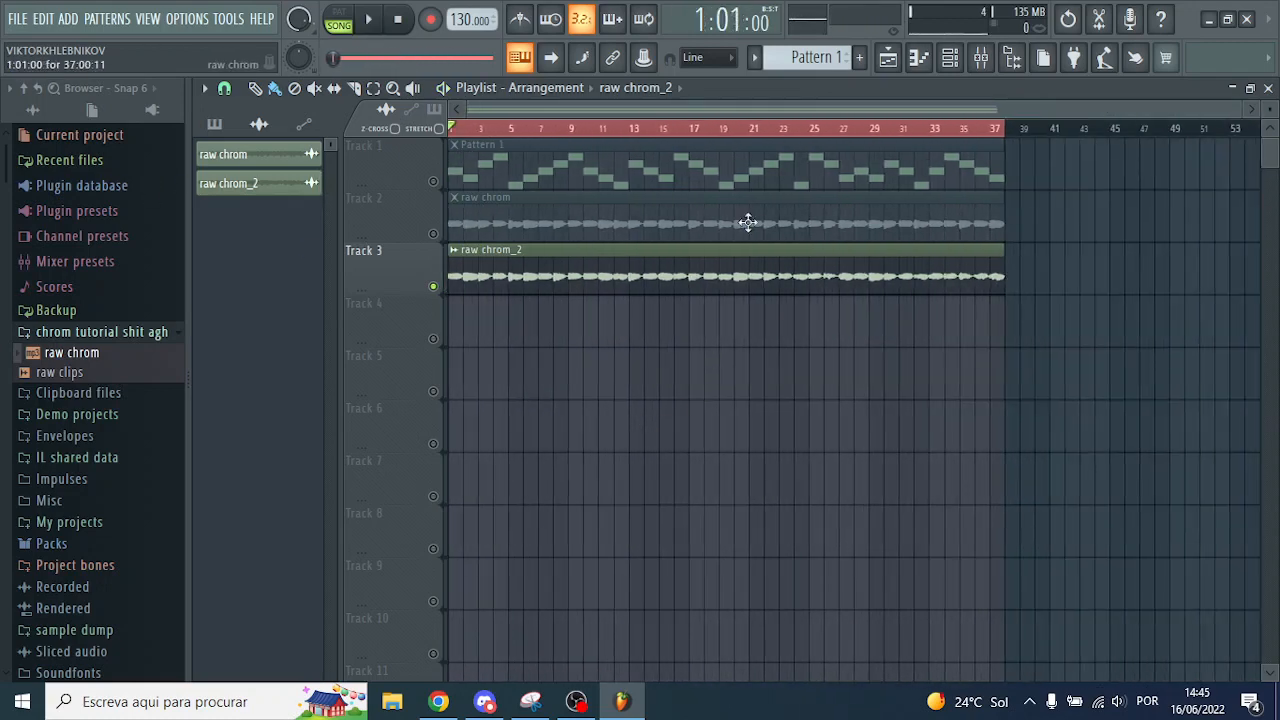
# Route raw chrom_2 to mixer track 2 and load Fruity Parametric EQ 2 into the first effect slot of Insert 2
pyautogui.click(694, 282)
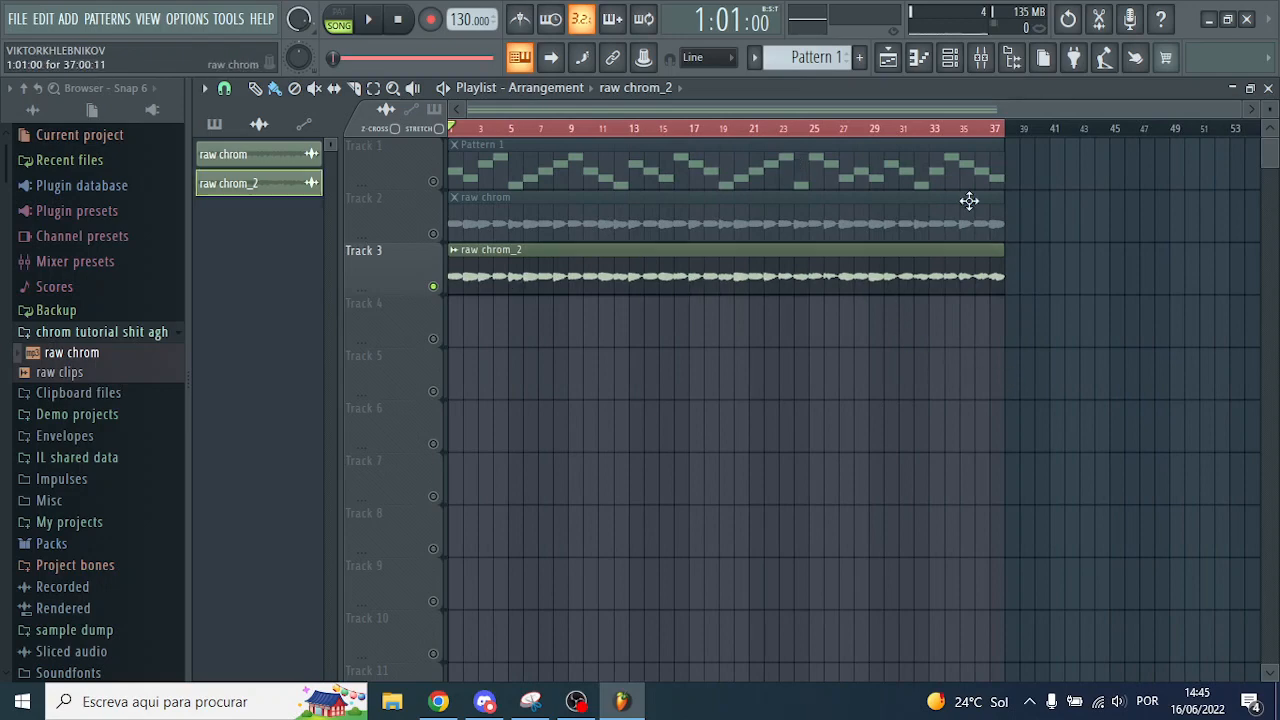
pyautogui.click(955, 62)
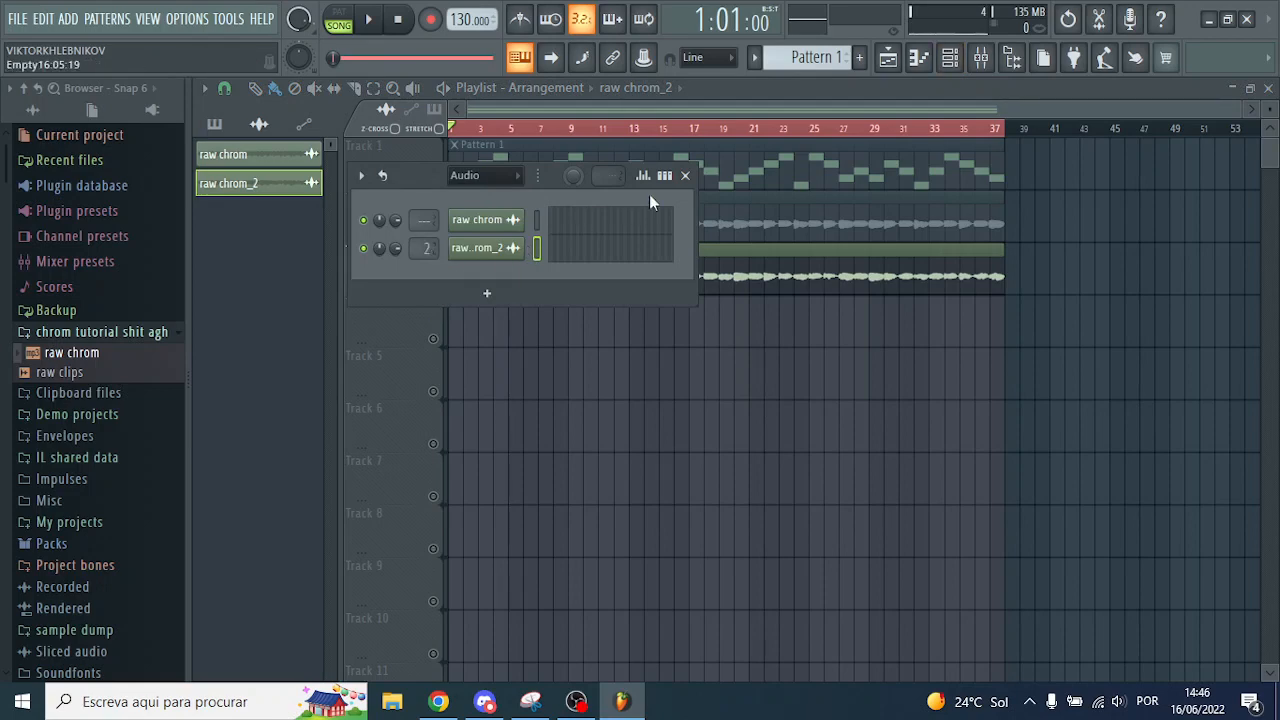
pyautogui.click(685, 175)
pyautogui.click(981, 57)
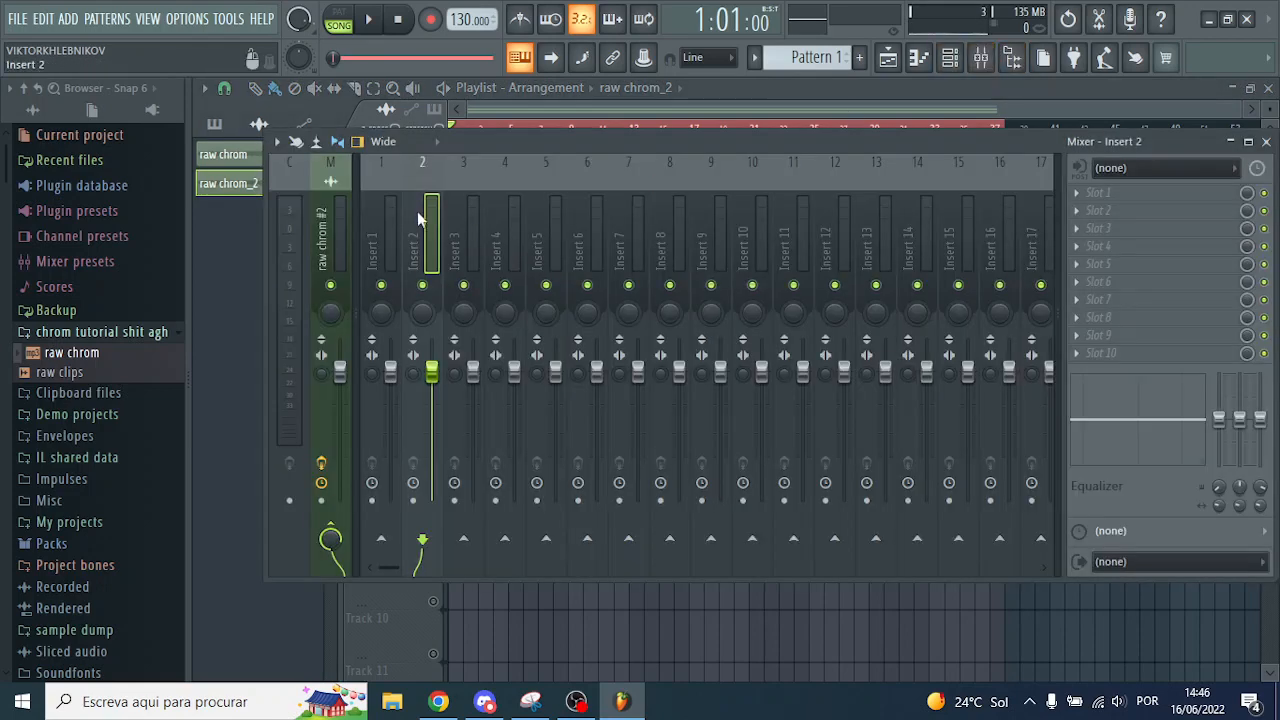
pyautogui.click(1100, 193)
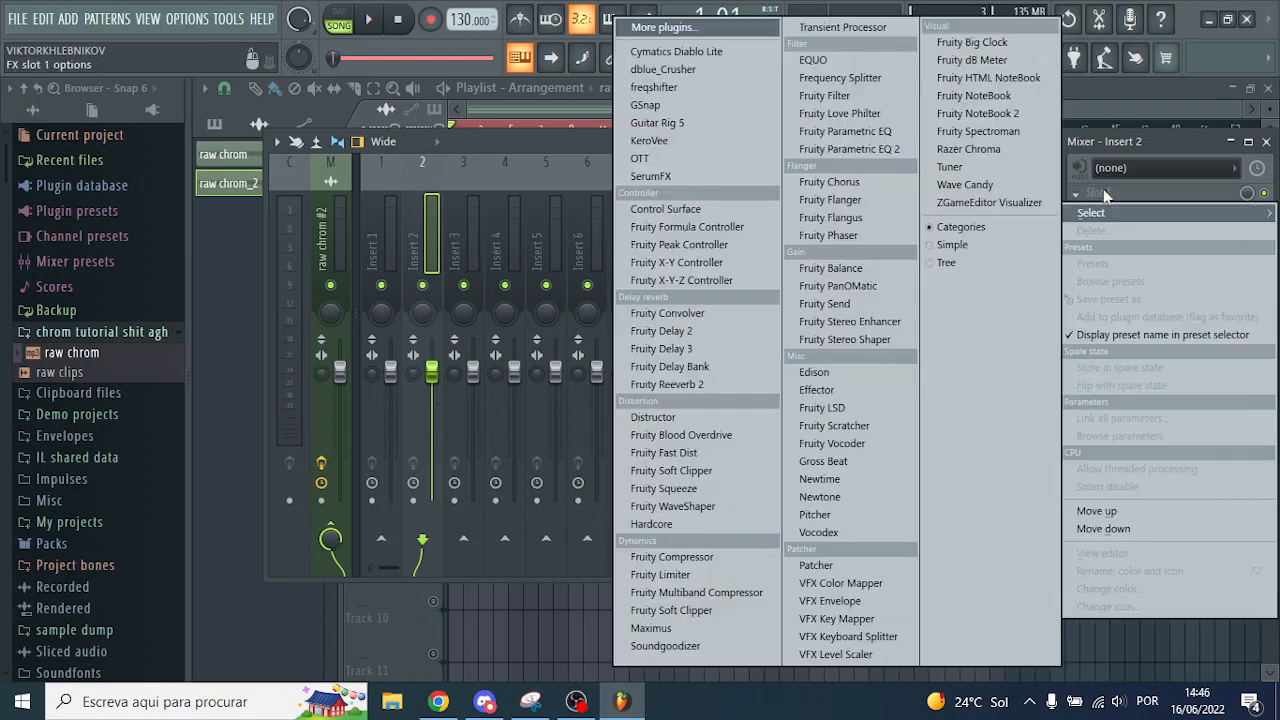
pyautogui.click(857, 148)
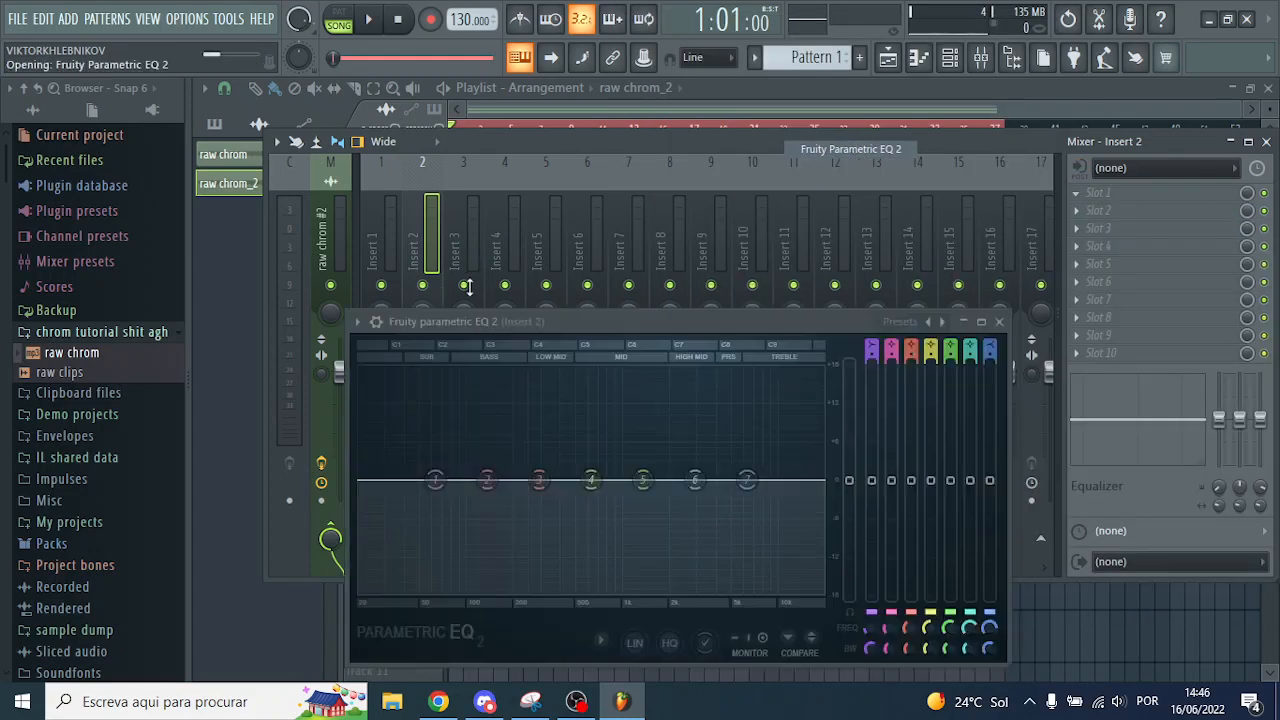
pyautogui.moveTo(631, 311); pyautogui.dragTo(702, 168)
pyautogui.moveTo(491, 331); pyautogui.dragTo(524, 378)
pyautogui.moveTo(790, 338); pyautogui.dragTo(804, 306)
pyautogui.rightClick(804, 308)
pyautogui.click(831, 331)
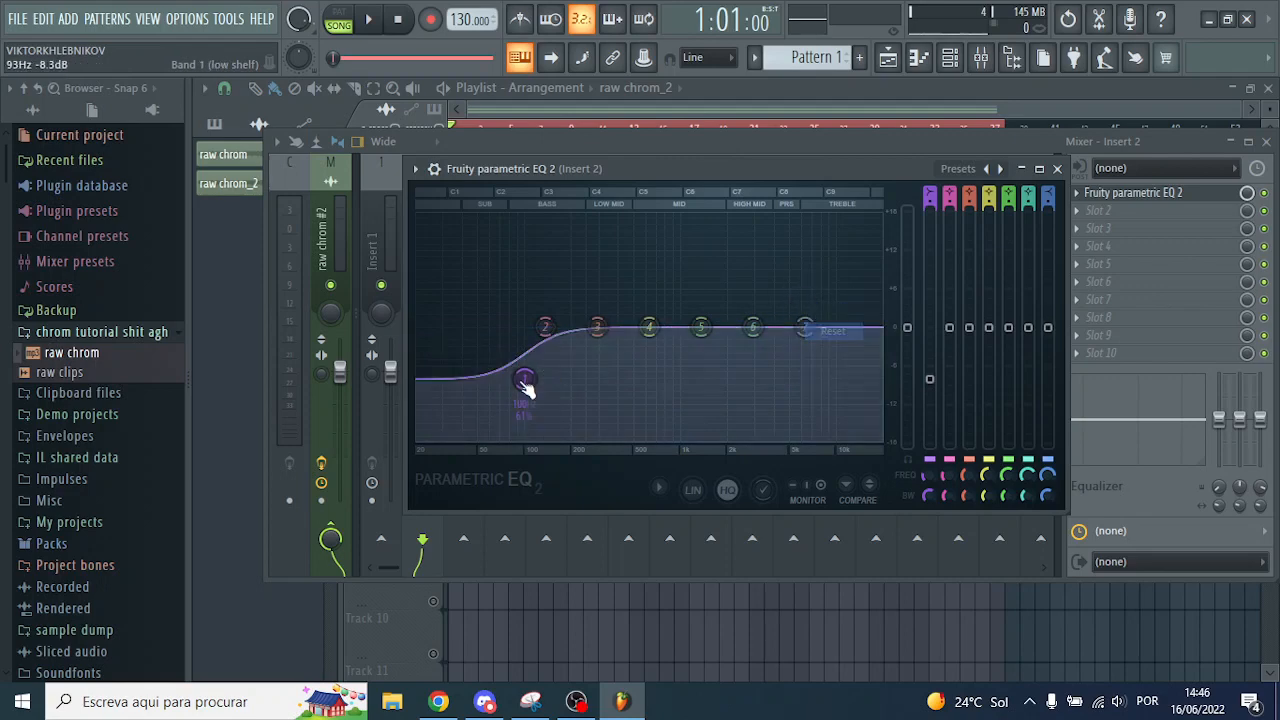
pyautogui.rightClick(524, 378)
pyautogui.click(551, 401)
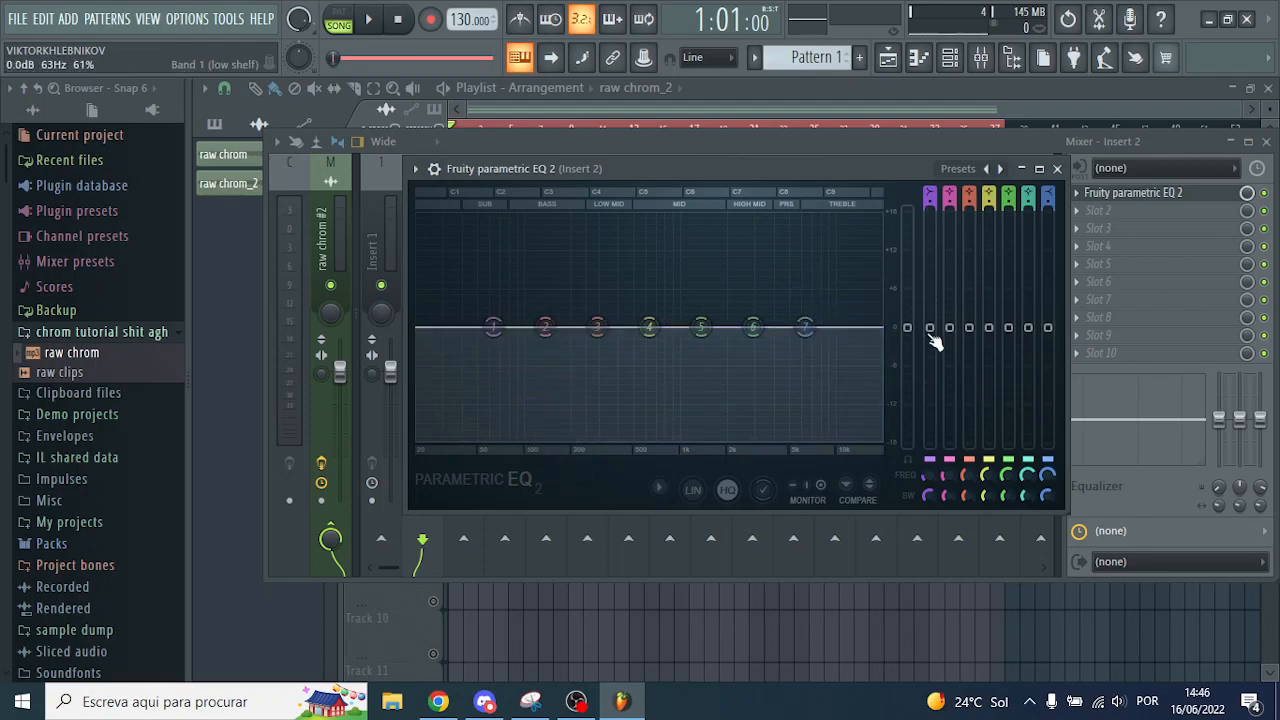
# Change EQ band 1 to a high-pass filter and move its cutoff up to thin out the low end
pyautogui.moveTo(936, 328); pyautogui.dragTo(936, 355)
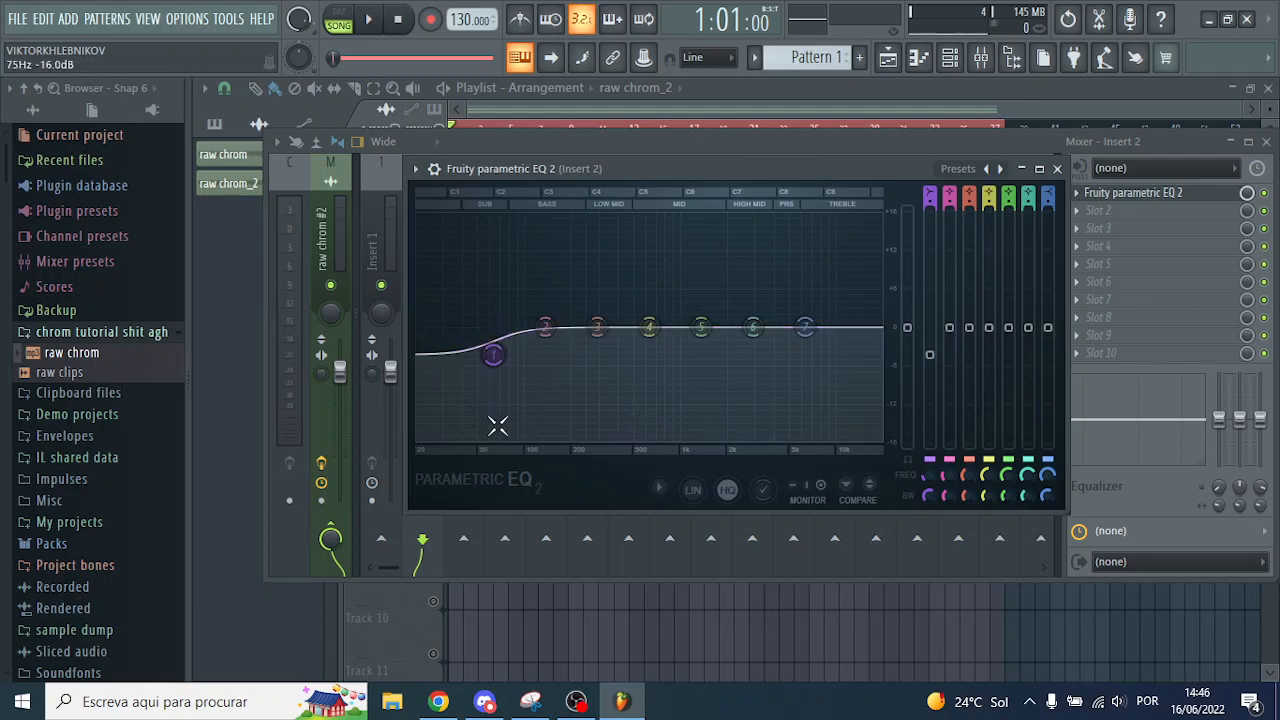
pyautogui.rightClick(492, 354)
pyautogui.moveTo(530, 407)
pyautogui.click(606, 457)
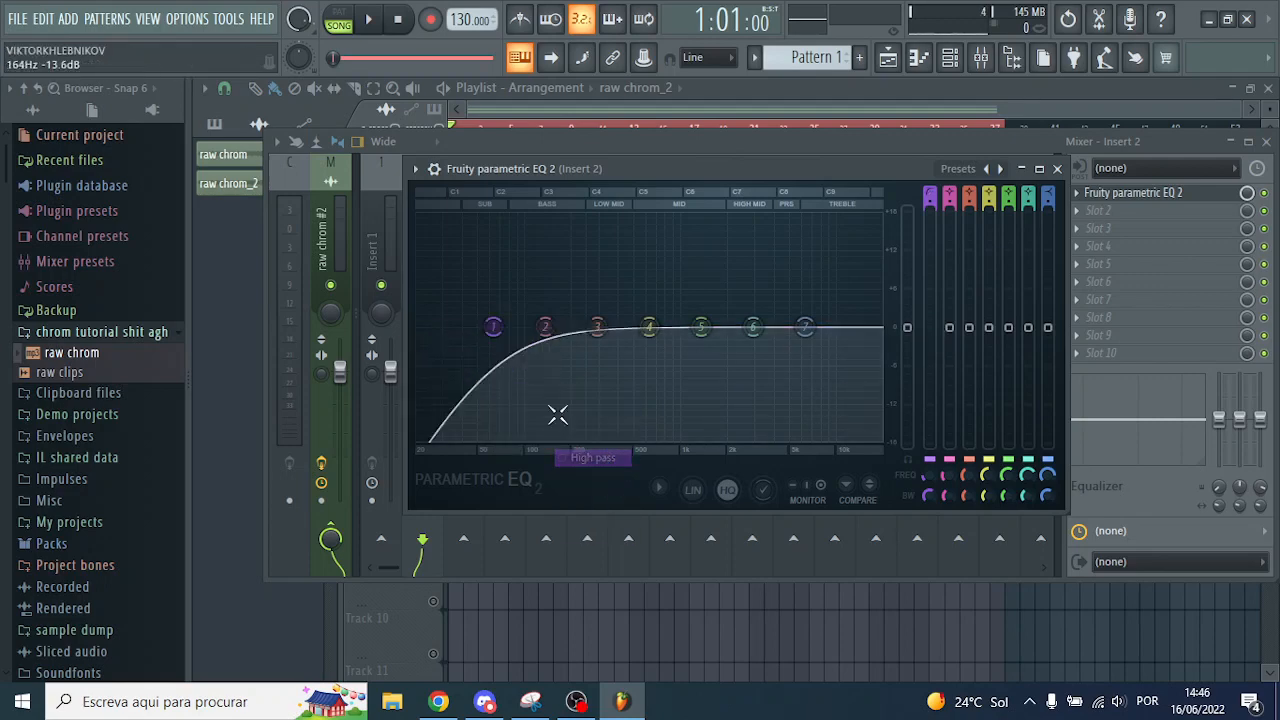
pyautogui.moveTo(494, 327); pyautogui.dragTo(567, 275)
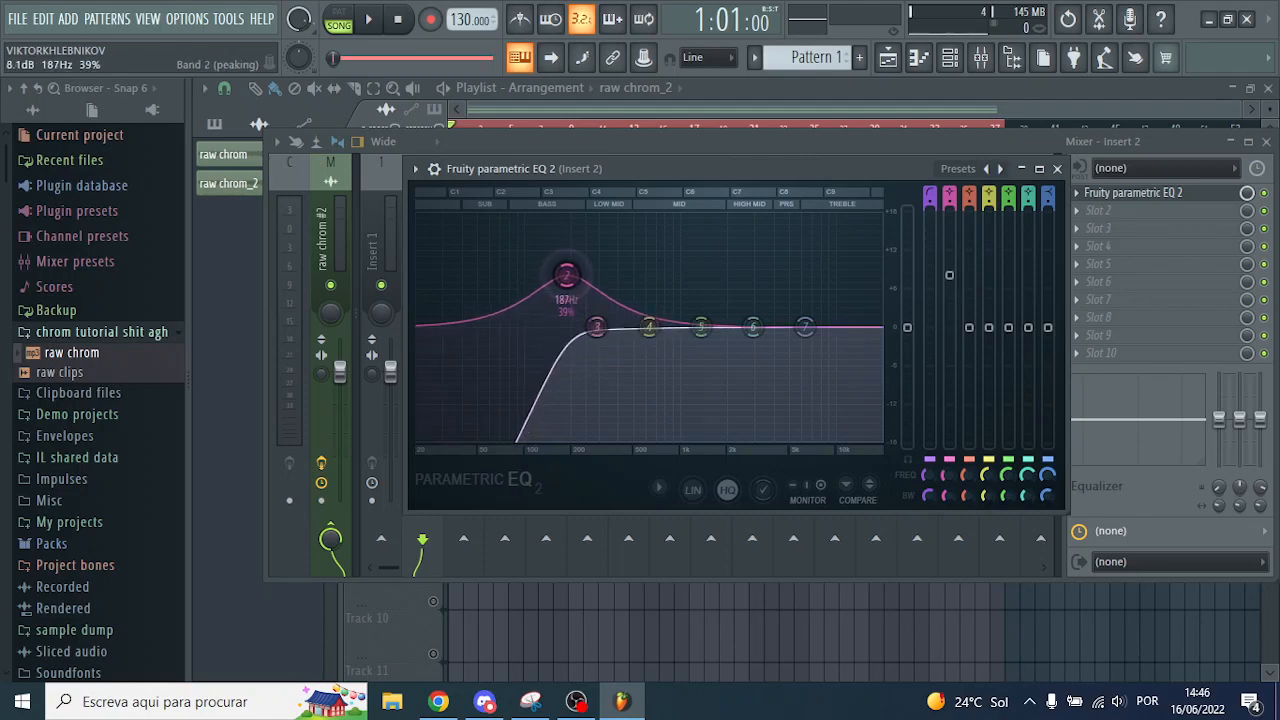
pyautogui.moveTo(595, 328); pyautogui.dragTo(611, 327)
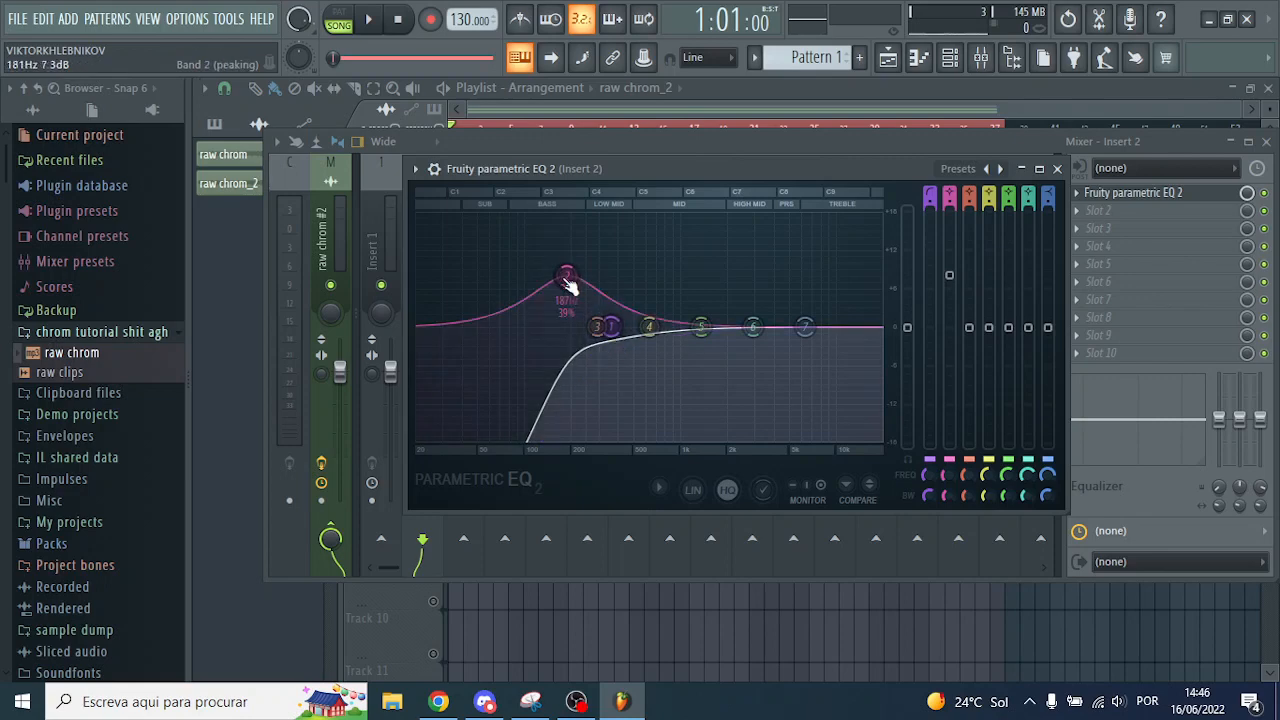
# Boost EQ band 2 around 187 Hz, raise band 7 slightly for more treble, and close the equalizer
pyautogui.moveTo(567, 276); pyautogui.dragTo(572, 264)
pyautogui.moveTo(1048, 327); pyautogui.dragTo(1048, 307)
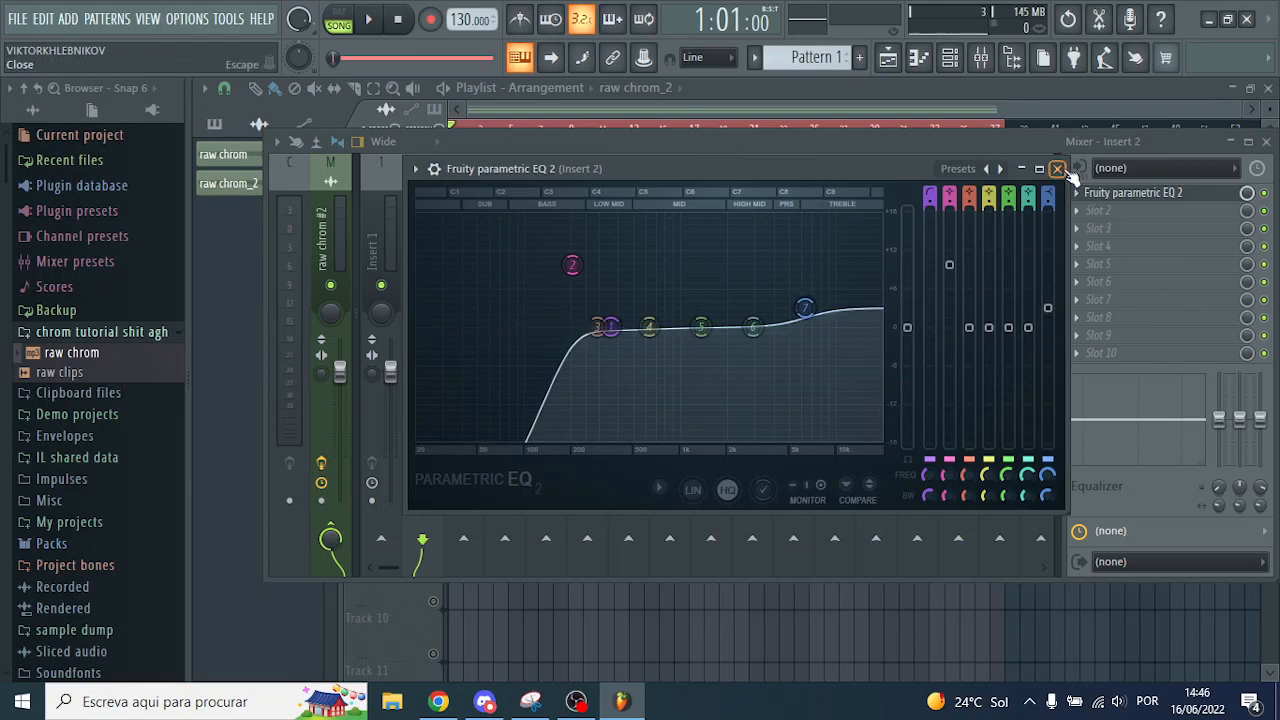
pyautogui.click(1059, 169)
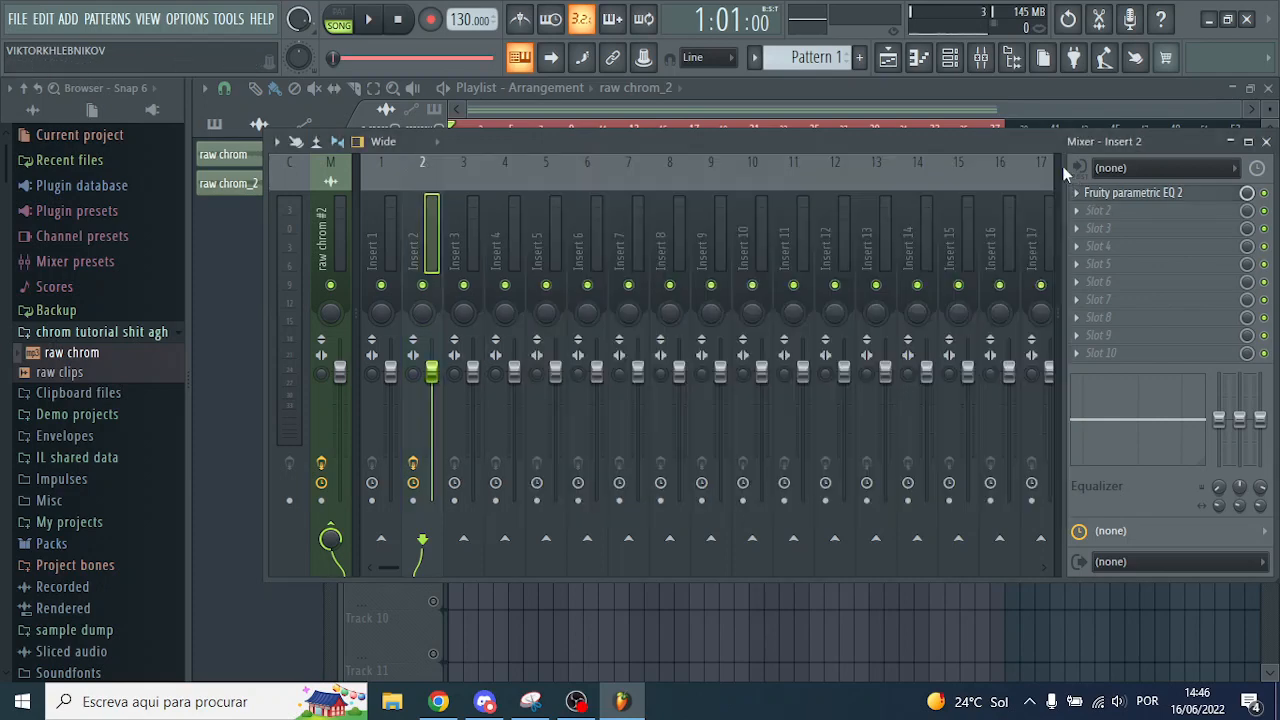
# Add a Fruity Compressor to slot 3 of Insert 2 with threshold -17.4 dB, ratio 4.0:1 and some added gain
pyautogui.click(1120, 230)
pyautogui.click(665, 556)
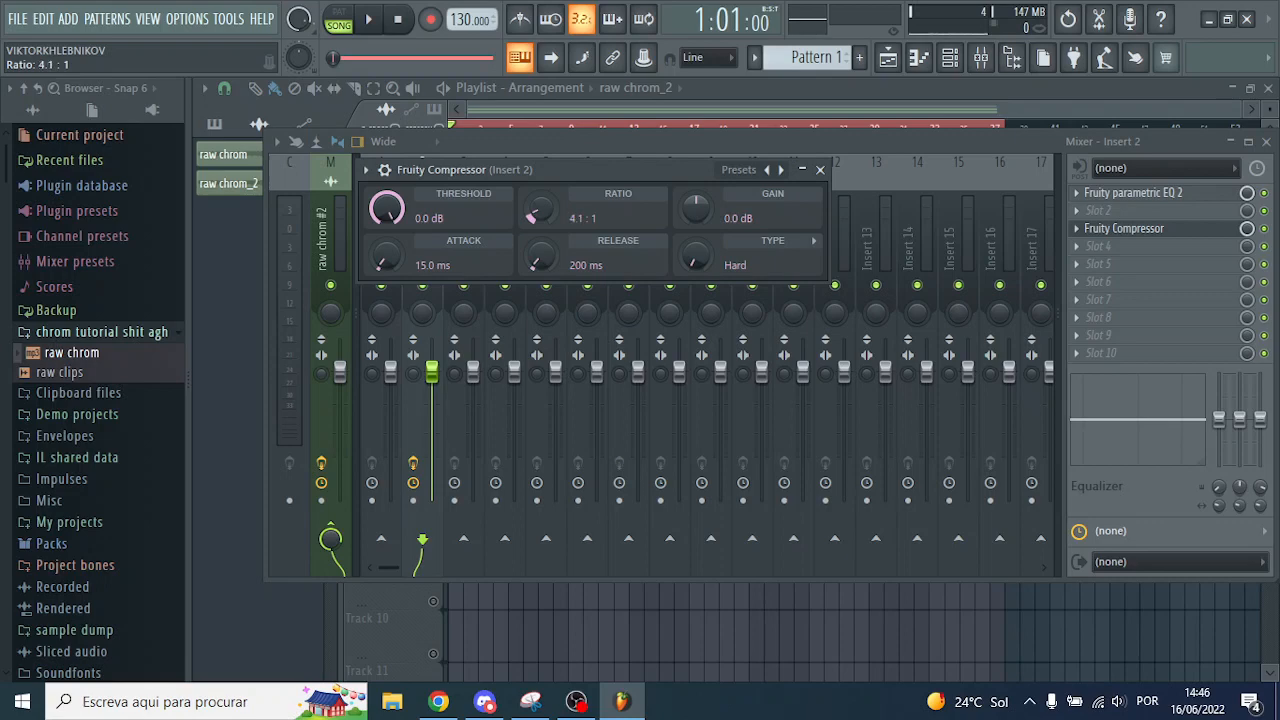
pyautogui.moveTo(387, 208); pyautogui.dragTo(387, 245)
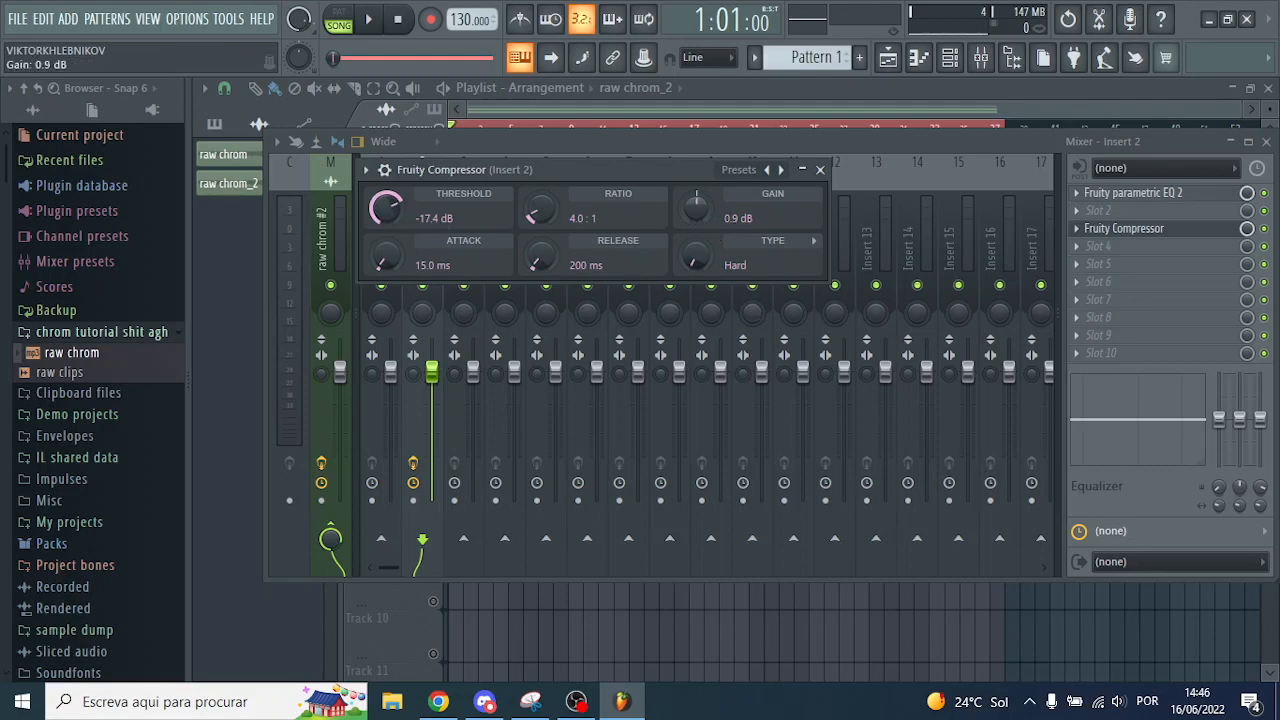
pyautogui.click(820, 170)
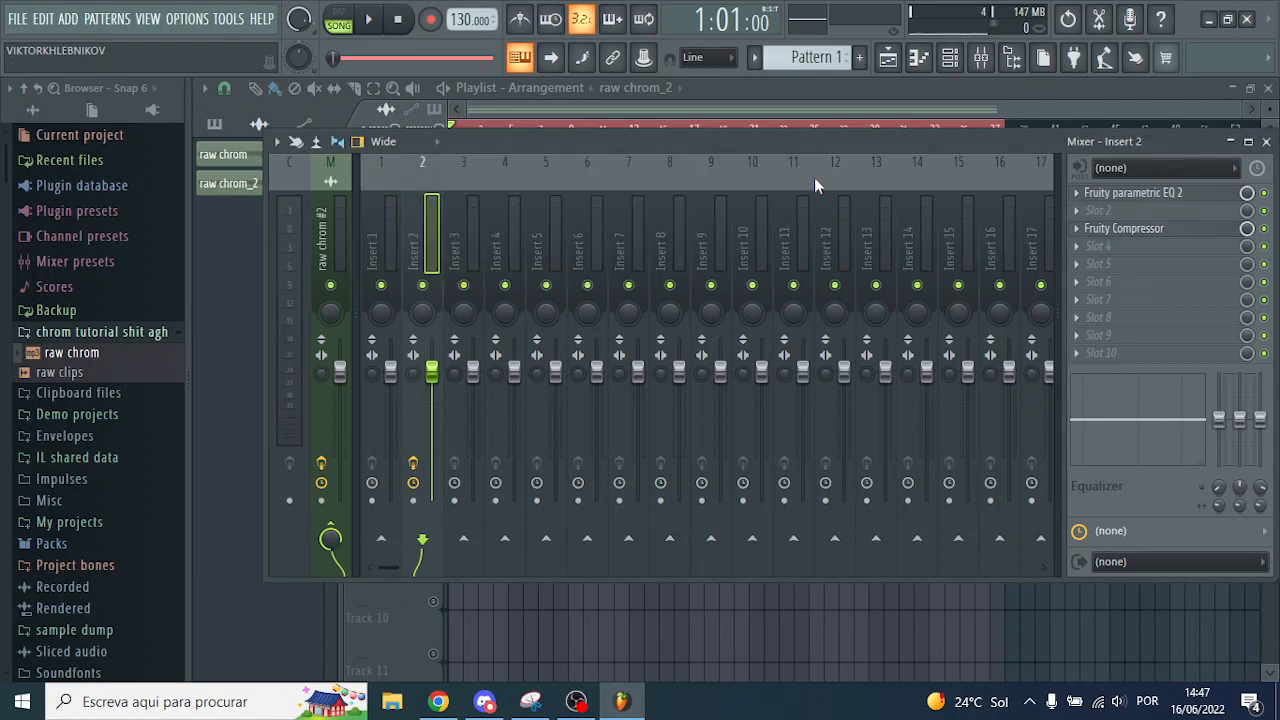
# Play back the clip through the EQ and compressor to check its sound, and close the mixer
pyautogui.press('space')
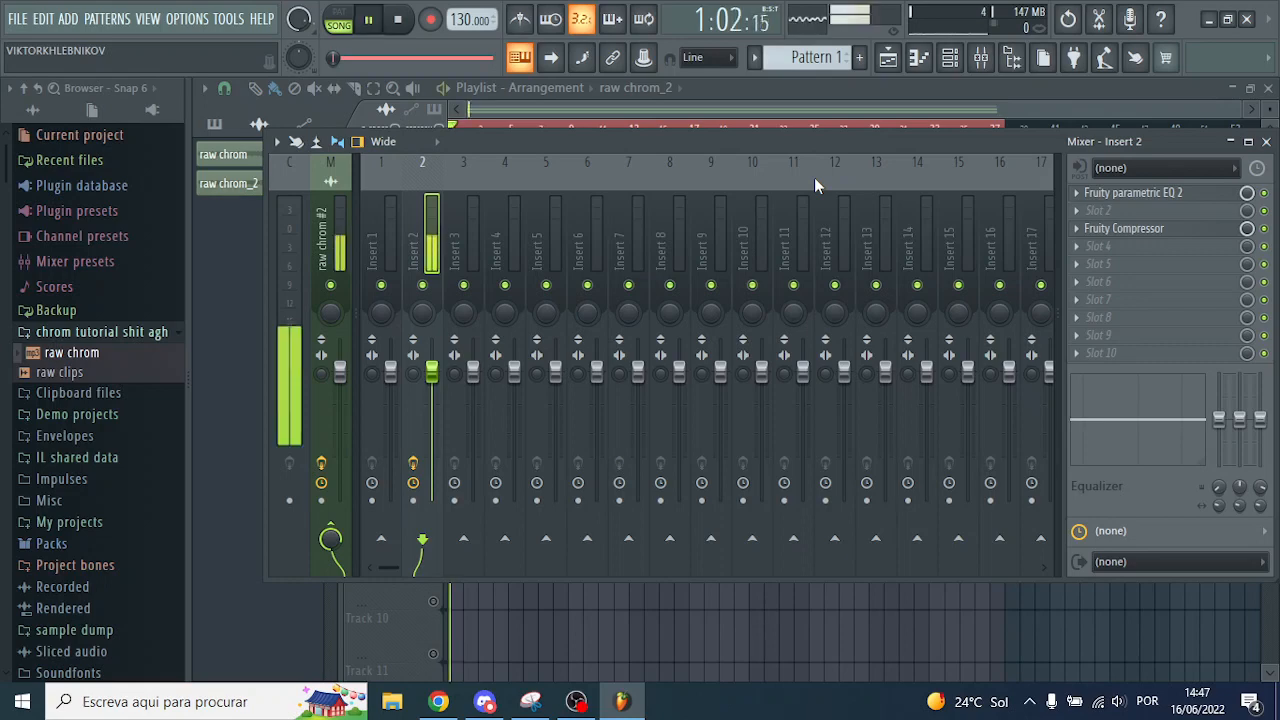
pyautogui.click(1266, 142)
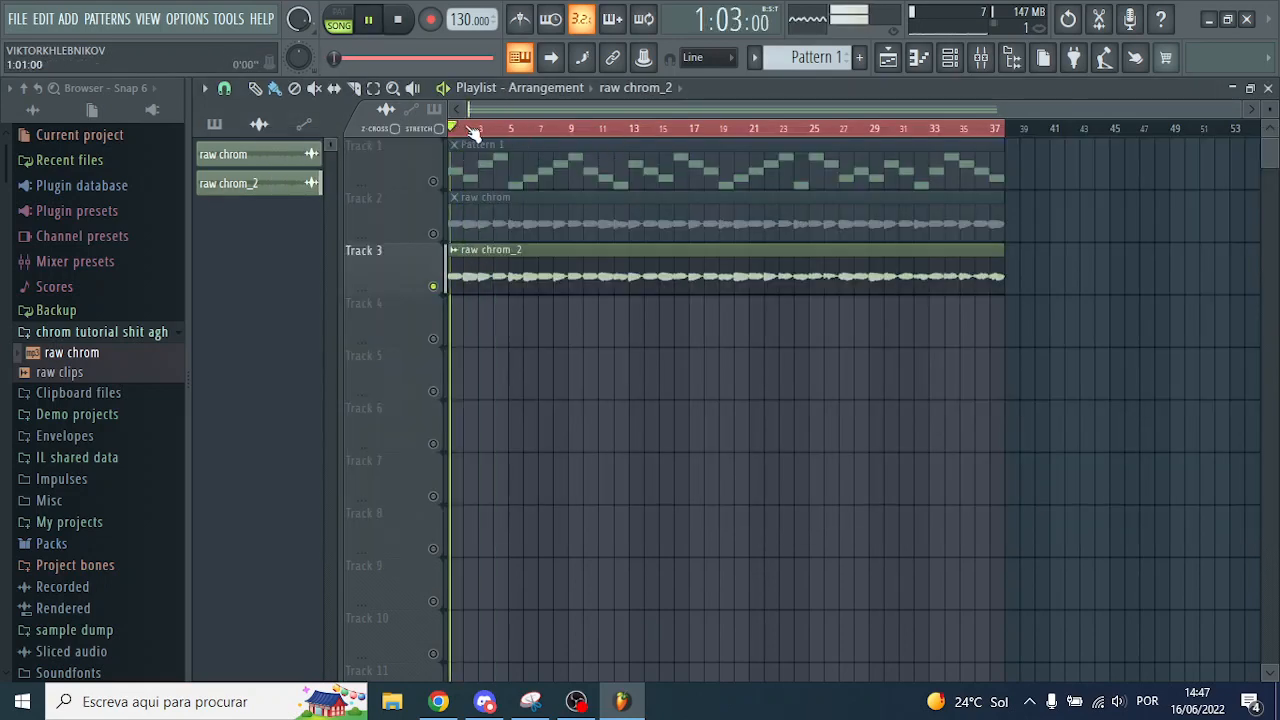
pyautogui.press('space')
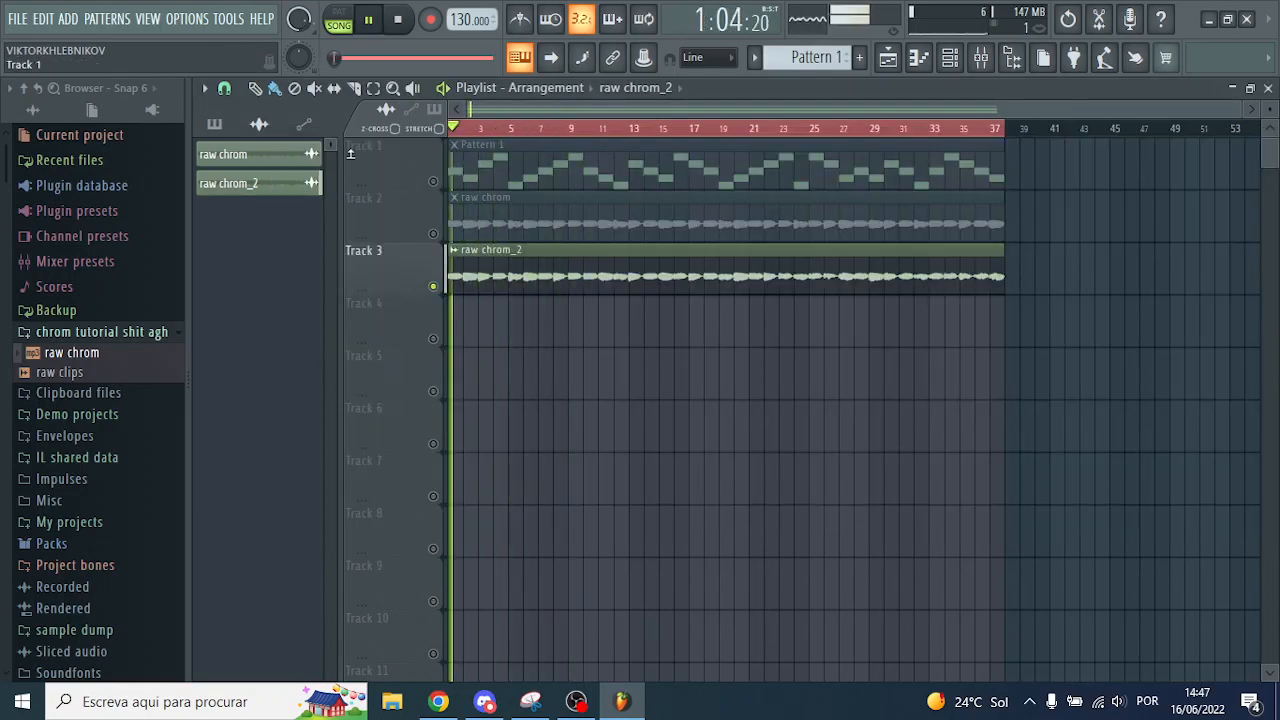
# Add a second Fruity Compressor to slot 4 of Insert 2 with threshold -17.7 dB, ratio 4.0:1 and gain 3.0 dB
pyautogui.click(981, 57)
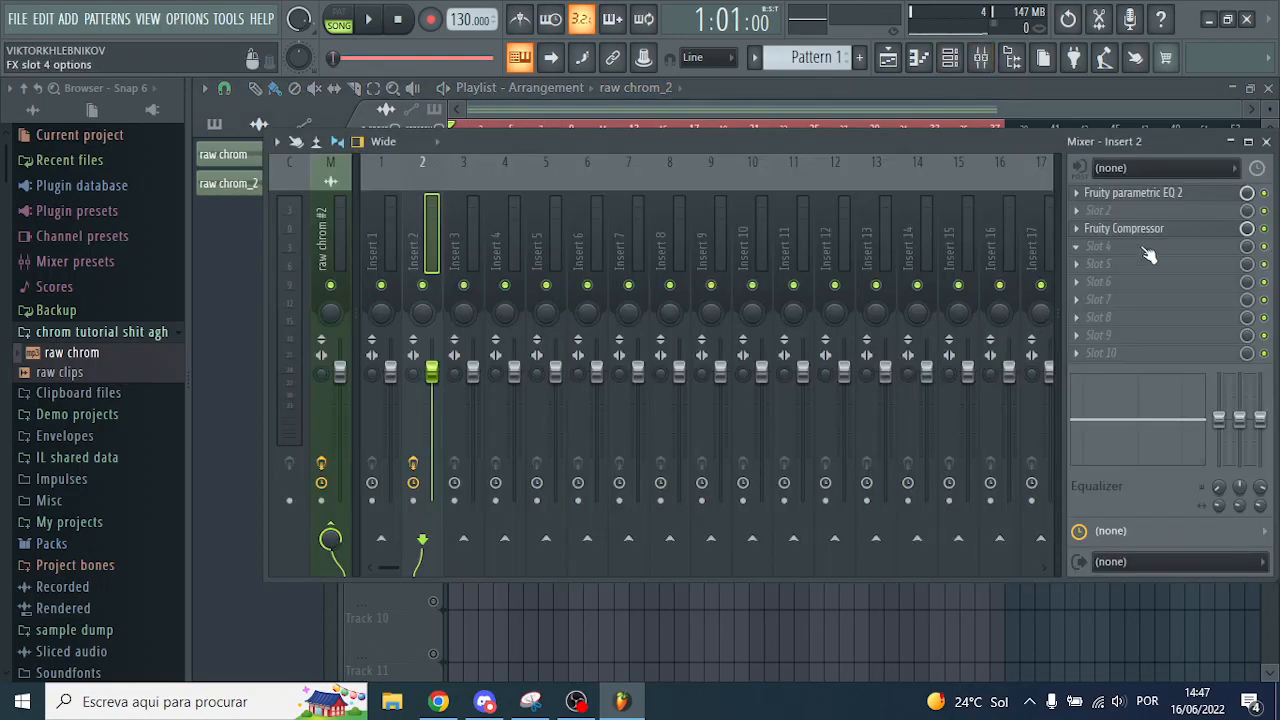
pyautogui.click(1100, 246)
pyautogui.click(690, 556)
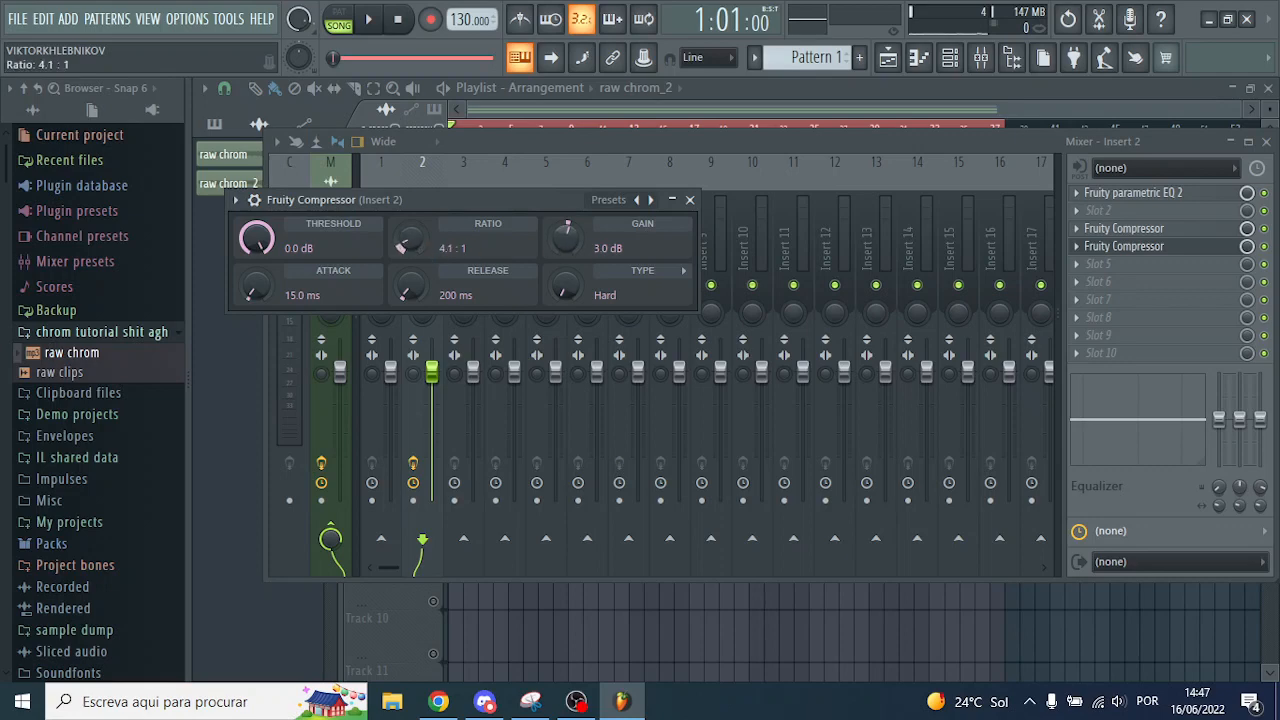
pyautogui.moveTo(256, 238); pyautogui.dragTo(256, 280)
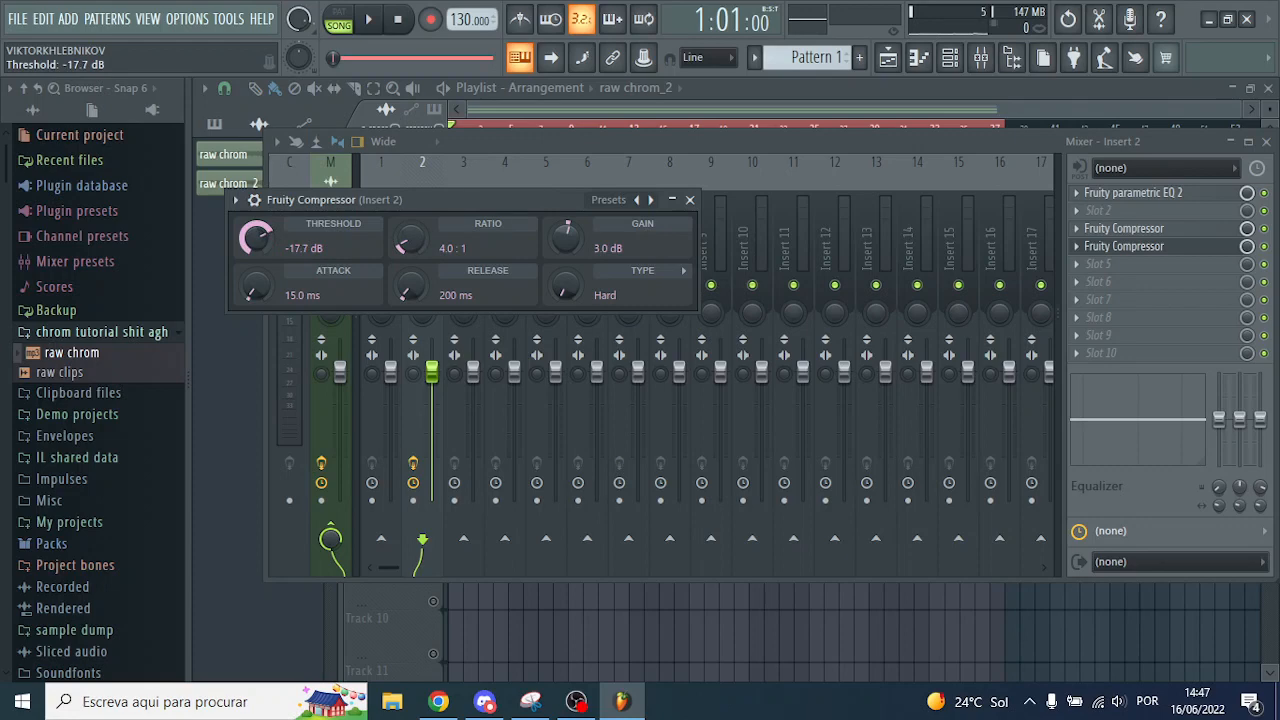
pyautogui.click(690, 199)
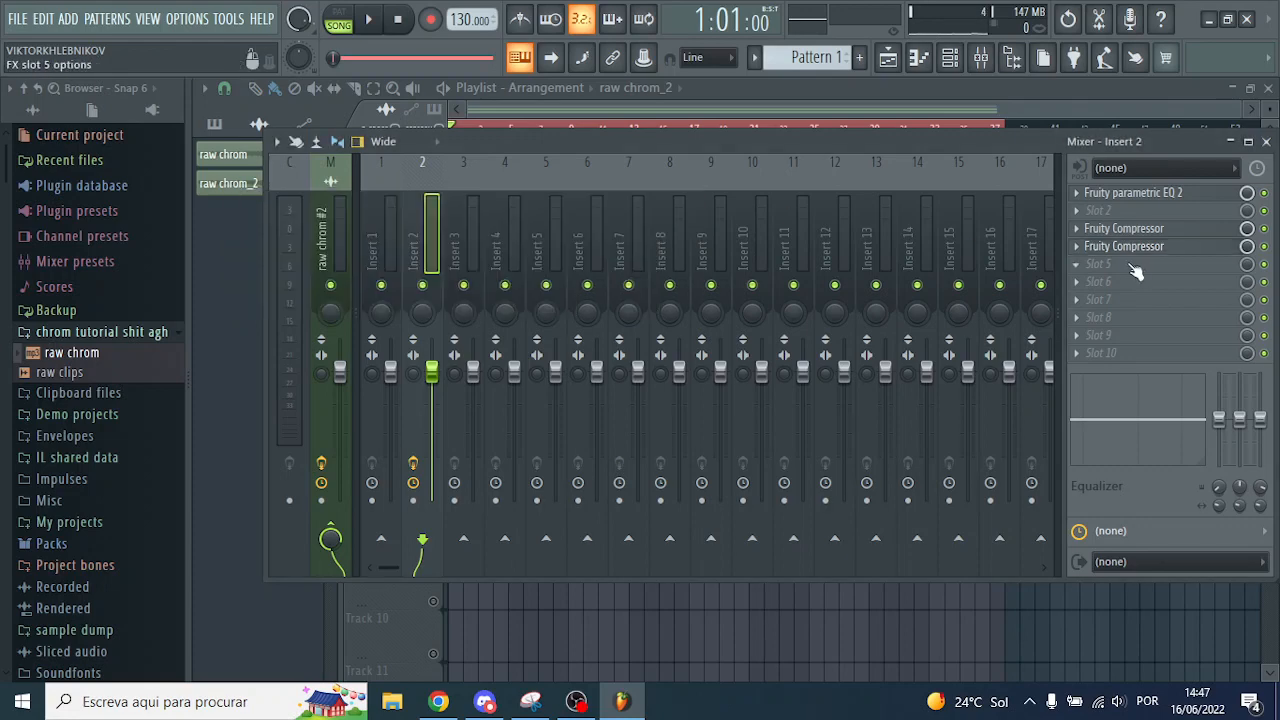
# Add a third Fruity Compressor to slot 5 of Insert 2 with threshold -17.4 dB, ratio 4.0:1 and gain 3.0 dB, then close the mixer
pyautogui.click(1098, 264)
pyautogui.click(720, 556)
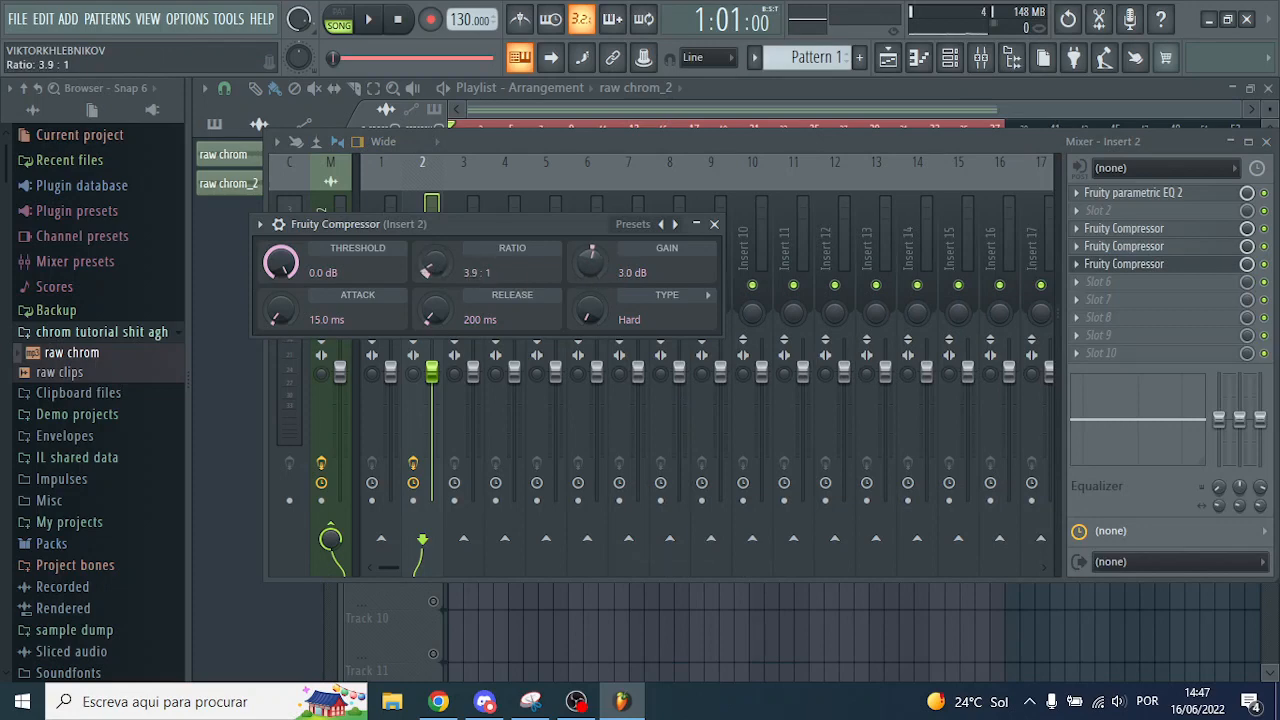
pyautogui.moveTo(281, 263); pyautogui.dragTo(281, 281)
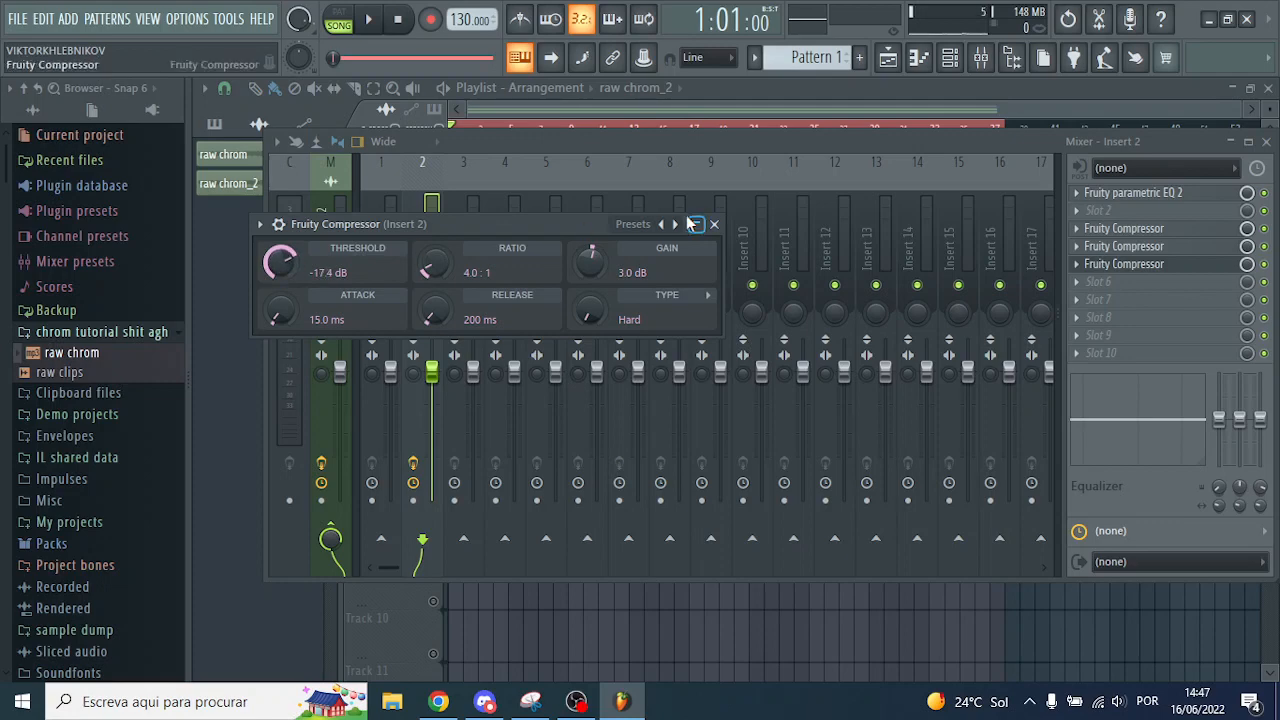
pyautogui.click(714, 224)
pyautogui.click(1266, 141)
# Play back the raw chrom_2 clip from the start to check its sound through the three compressors
pyautogui.press('space')
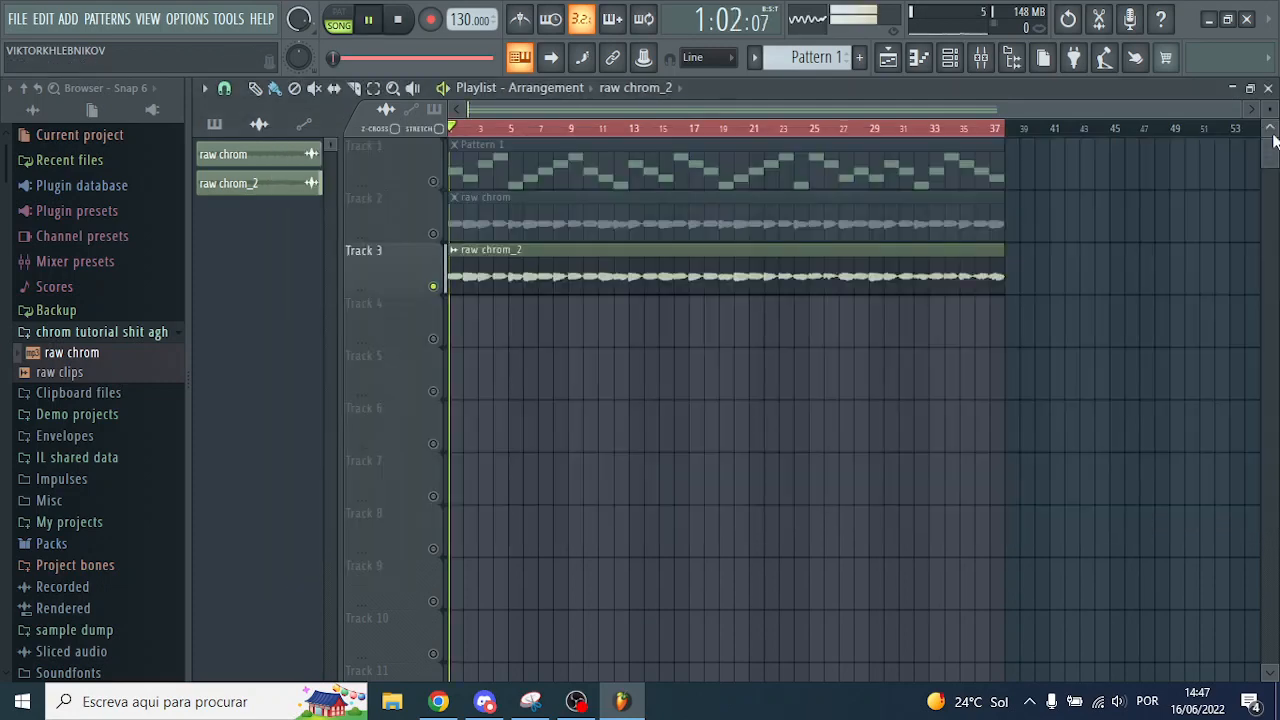
pyautogui.moveTo(478, 130); pyautogui.dragTo(446, 138)
pyautogui.press('space')
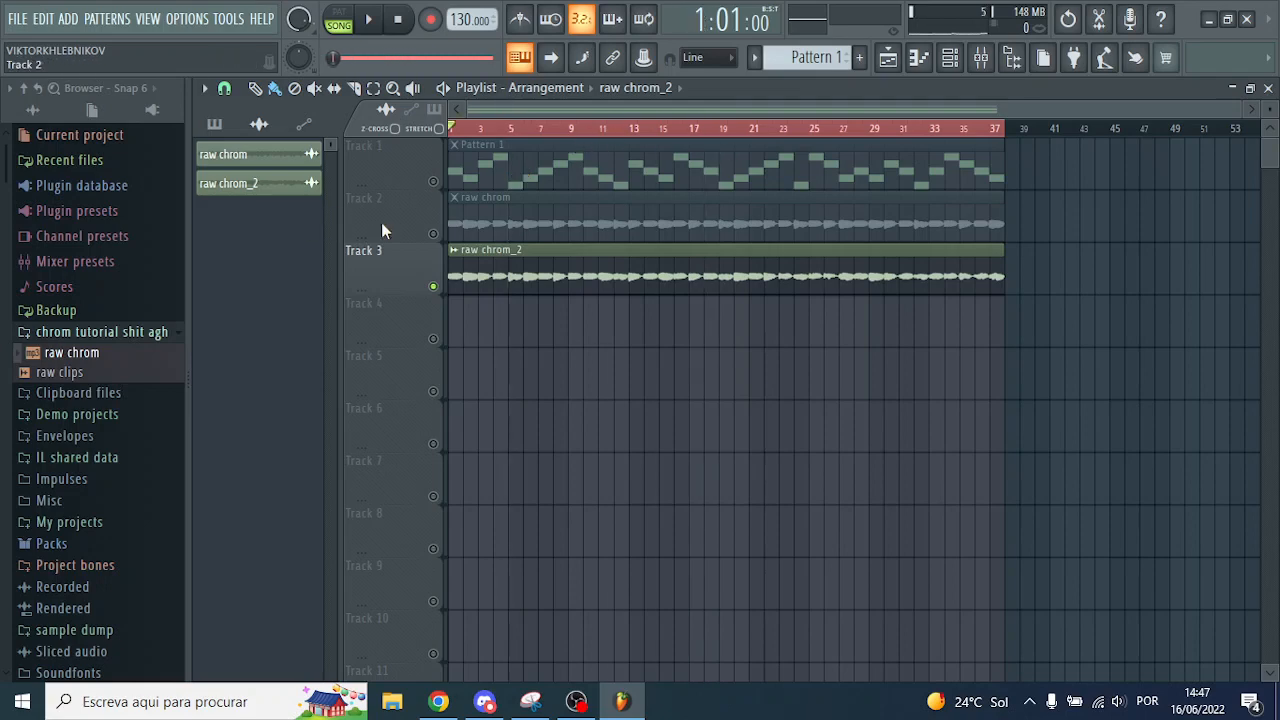
# Preview the finished chrom sample and delete the Pattern 1, raw chrom and raw chrom_2 clips from the playlist
pyautogui.hotkey('ctrl', 'a')
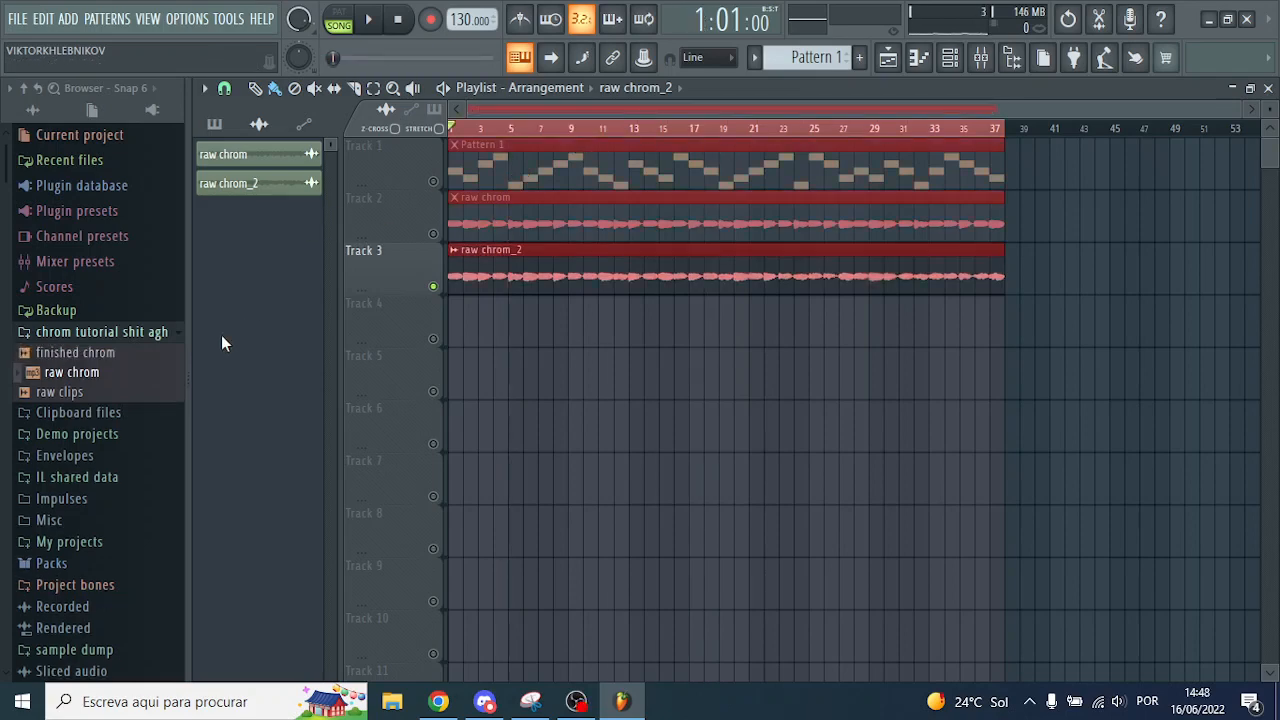
pyautogui.click(70, 353)
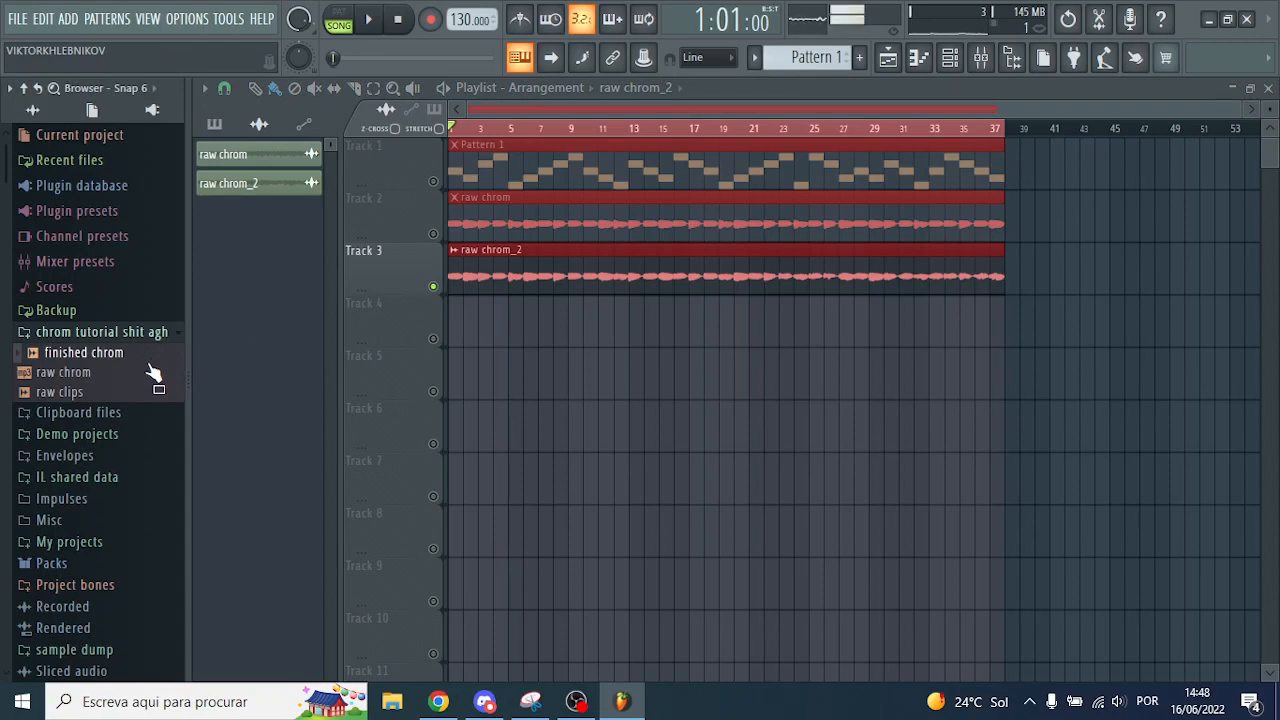
pyautogui.rightClick(566, 277)
pyautogui.rightClick(548, 222)
pyautogui.rightClick(540, 180)
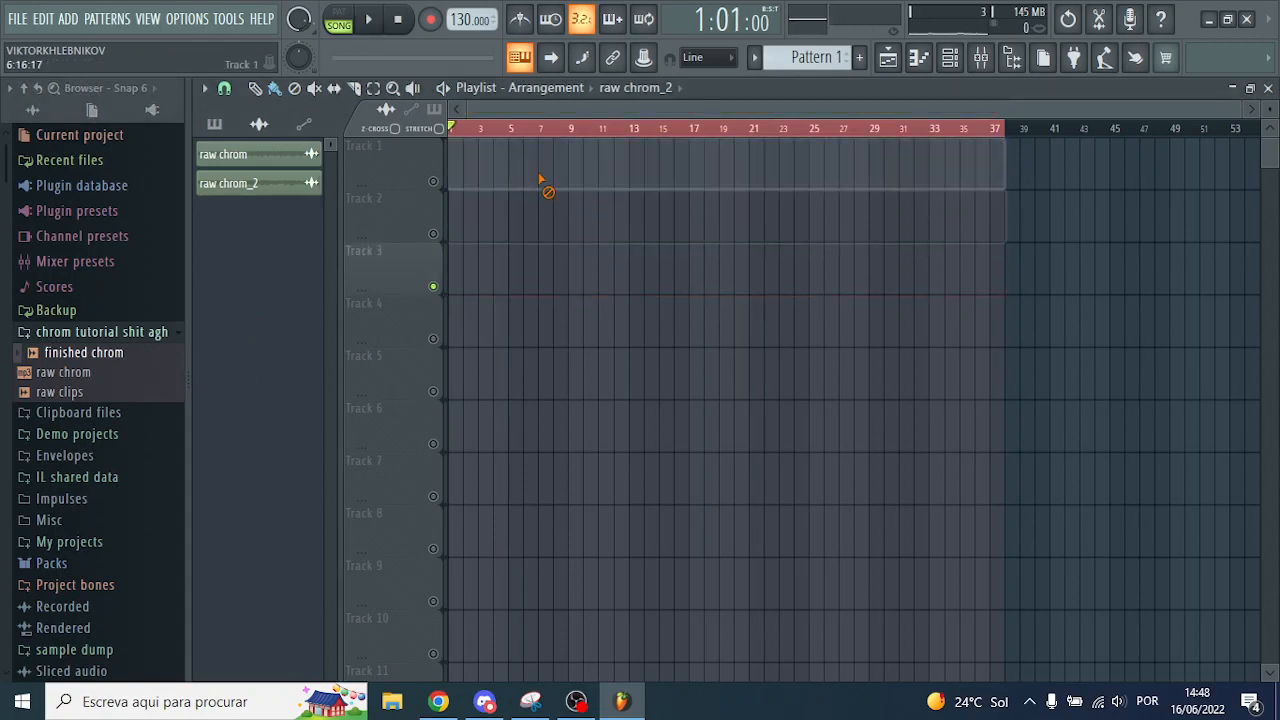
# Show the patterns in the playlist's picker and switch to the empty Pattern 2
pyautogui.click(222, 129)
pyautogui.scroll(1, 795, 57)
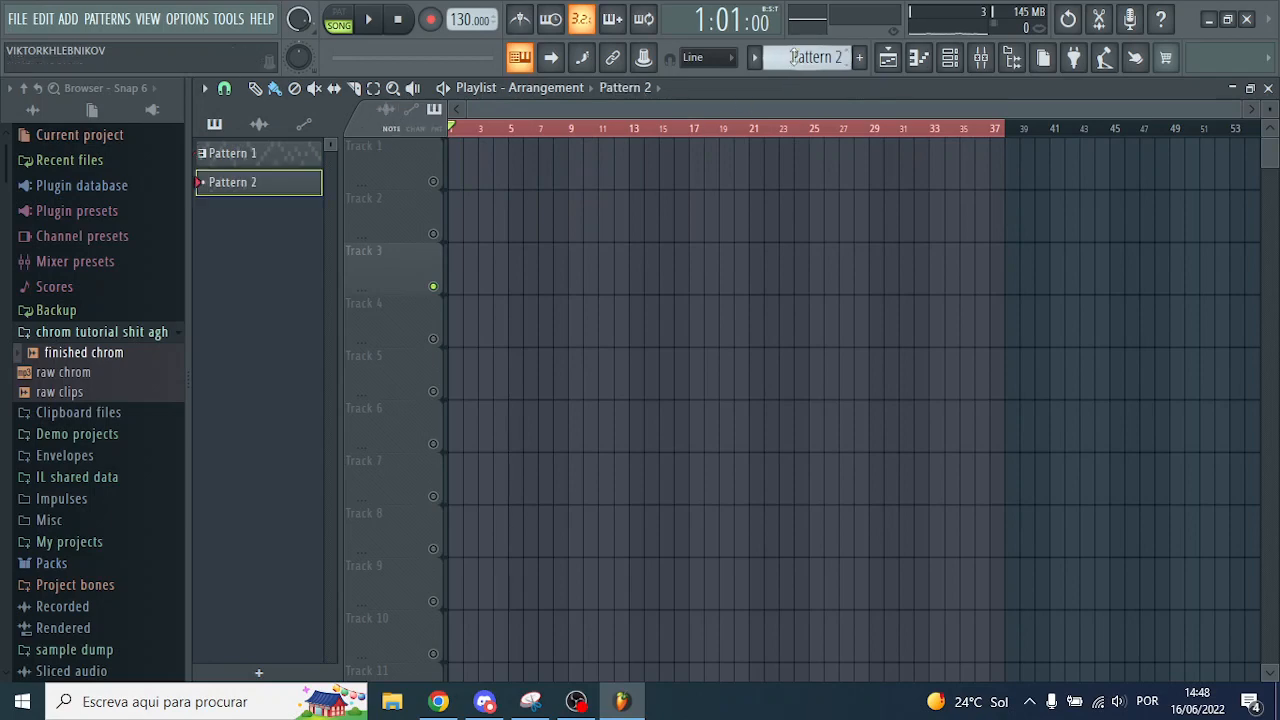
pyautogui.scroll(1, 795, 57)
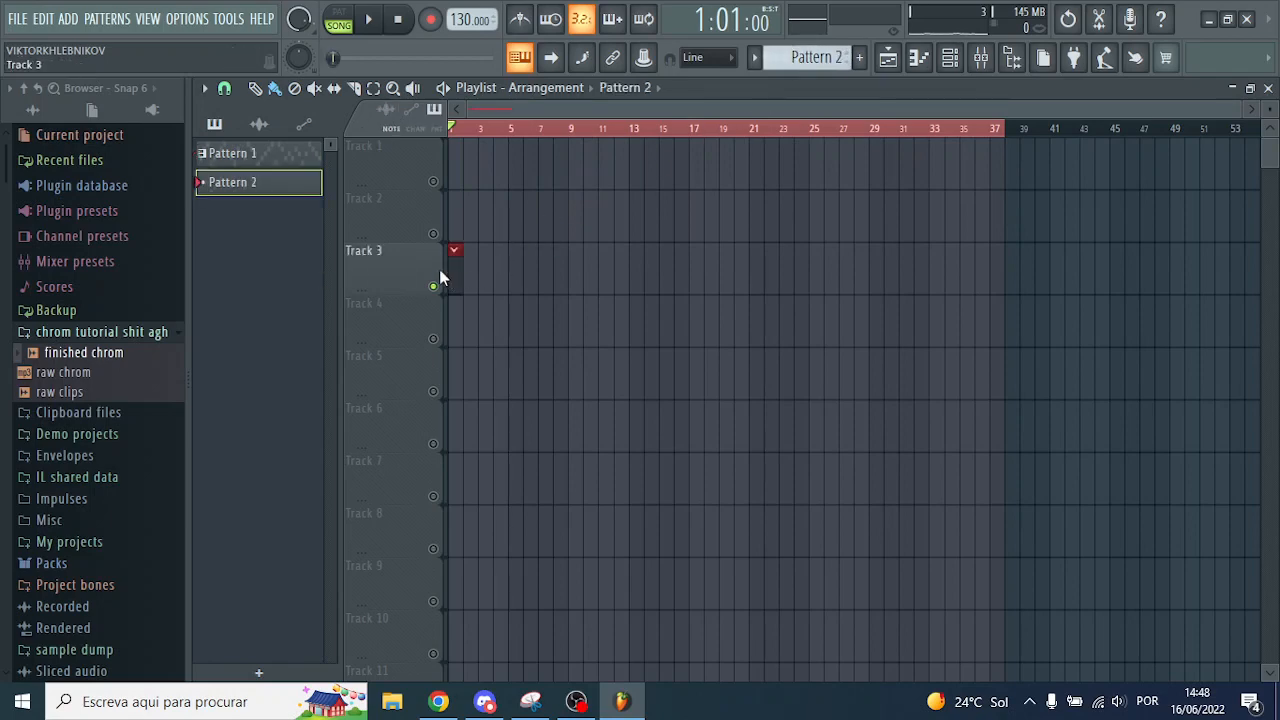
# Add a new Slicex channel to the channel rack for Pattern 2
pyautogui.click(952, 60)
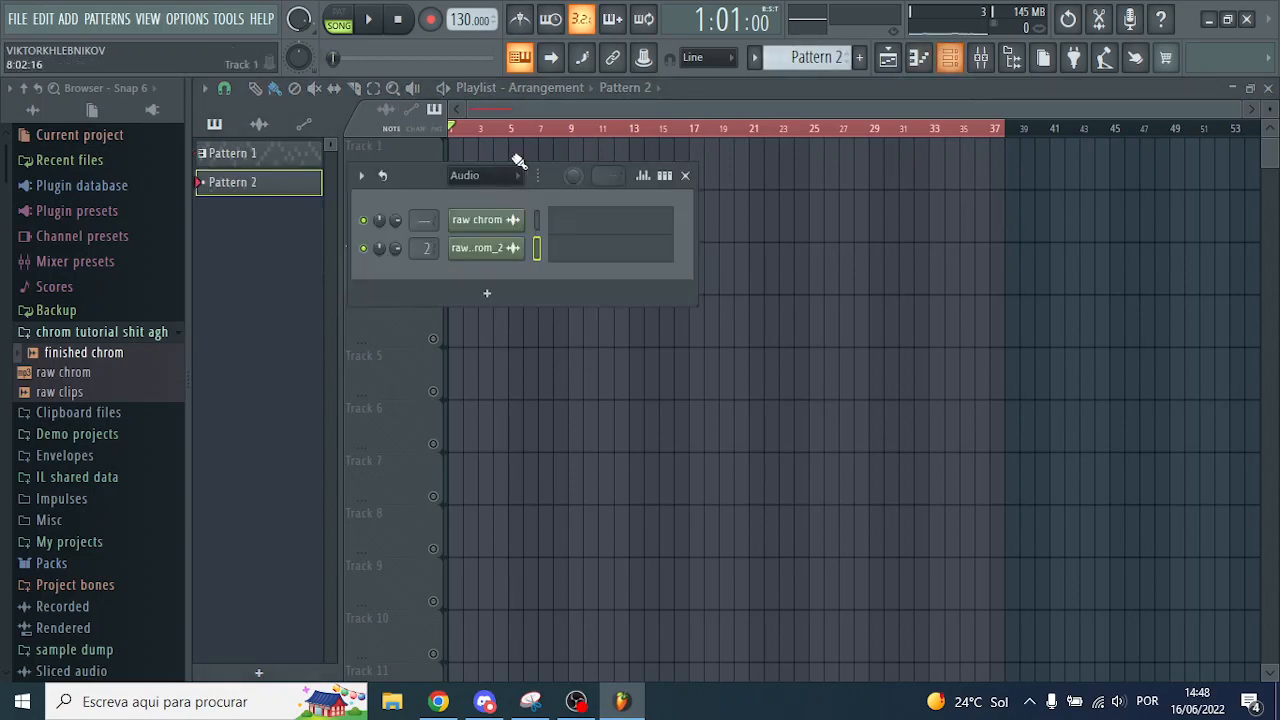
pyautogui.moveTo(422, 175); pyautogui.dragTo(591, 219)
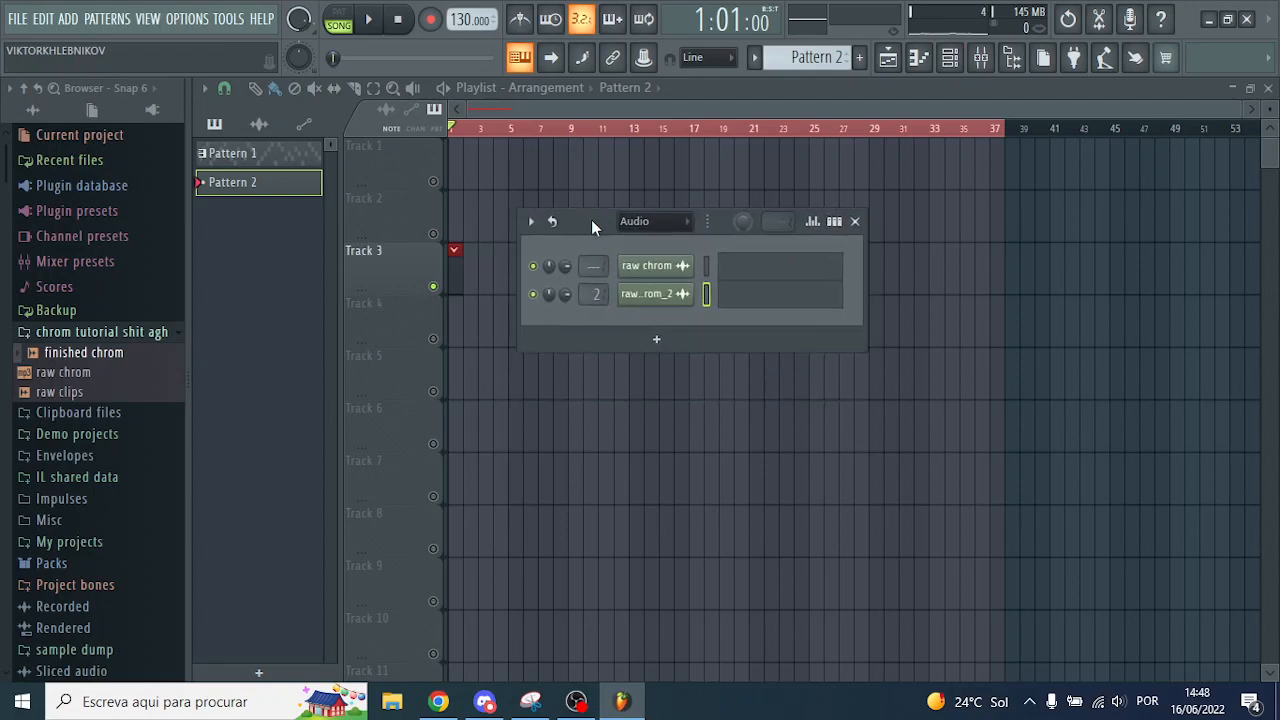
pyautogui.click(643, 221)
pyautogui.click(643, 223)
pyautogui.click(656, 338)
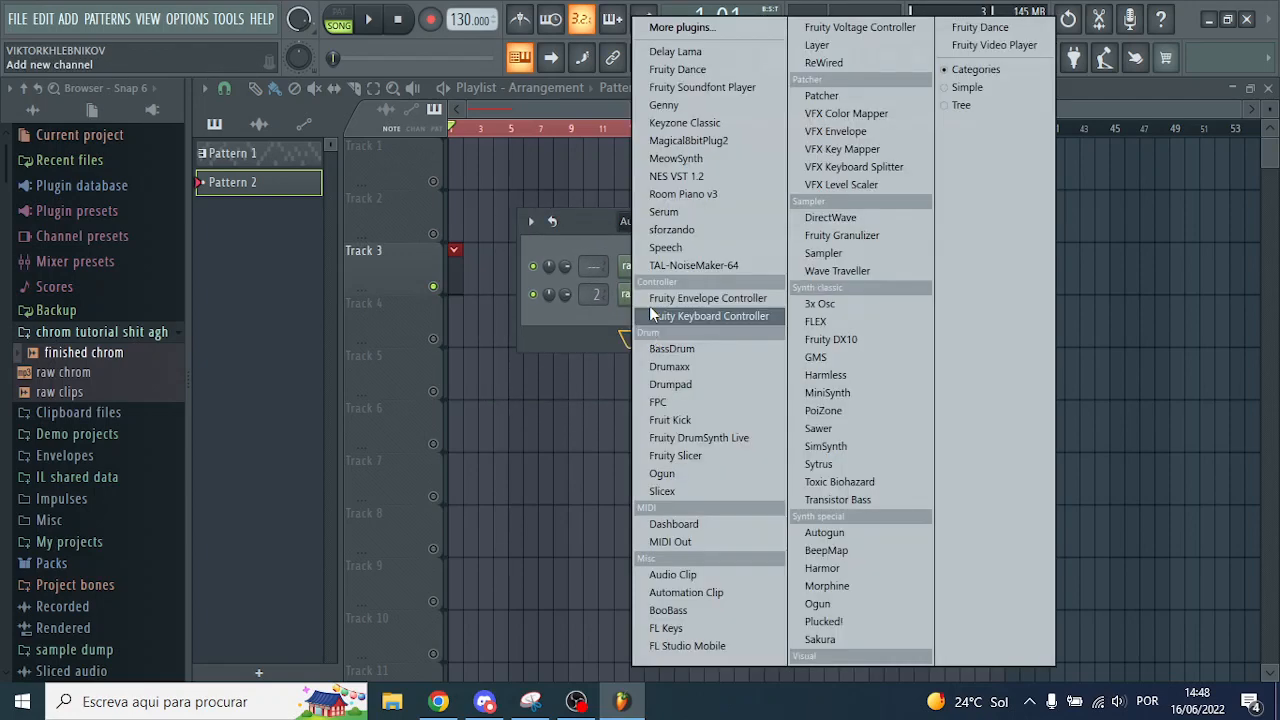
pyautogui.click(744, 491)
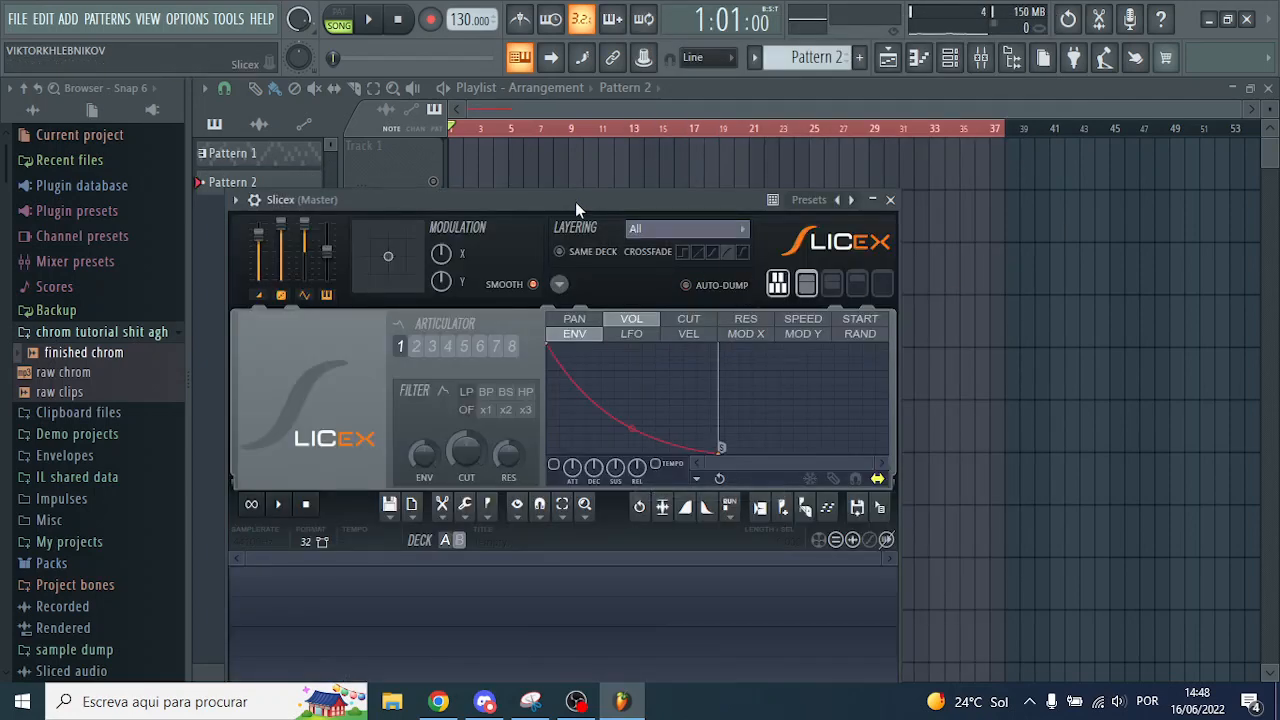
# Load the finished chrom sample into Slicex and automatically slice it with markers at each note
pyautogui.moveTo(575, 201); pyautogui.dragTo(631, 185)
pyautogui.moveTo(131, 350); pyautogui.dragTo(646, 531)
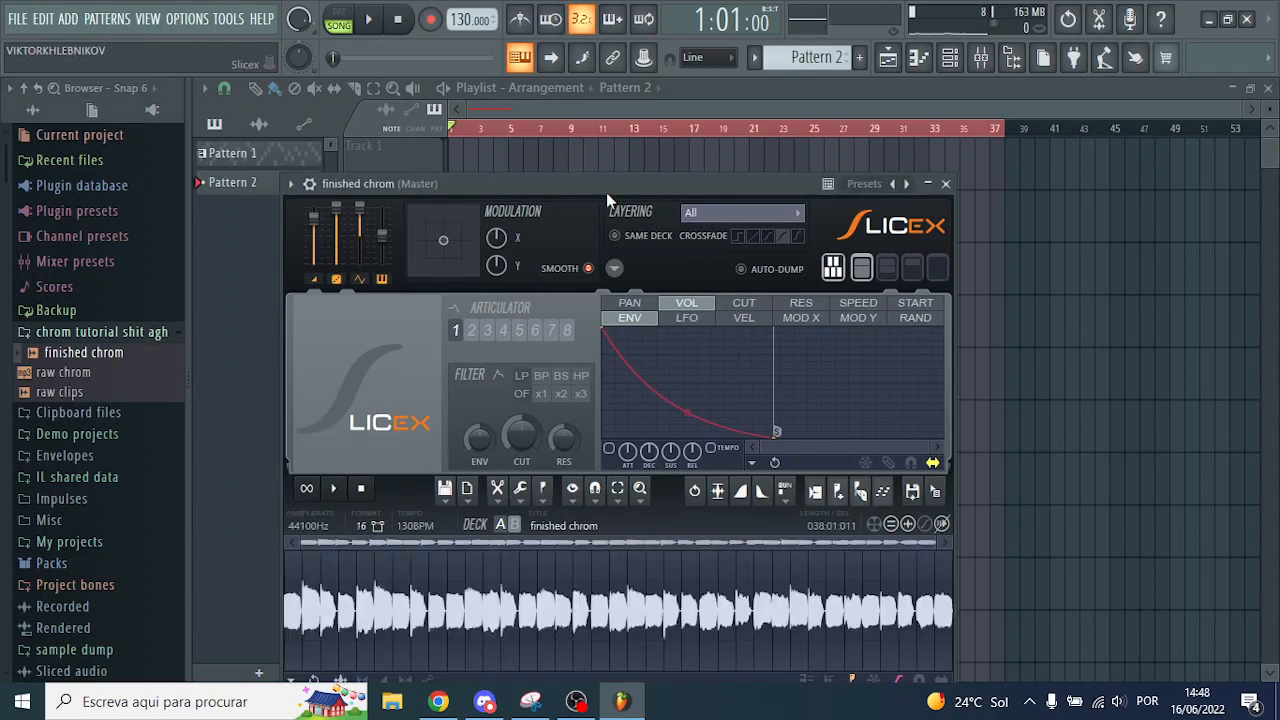
pyautogui.moveTo(606, 192); pyautogui.dragTo(633, 97)
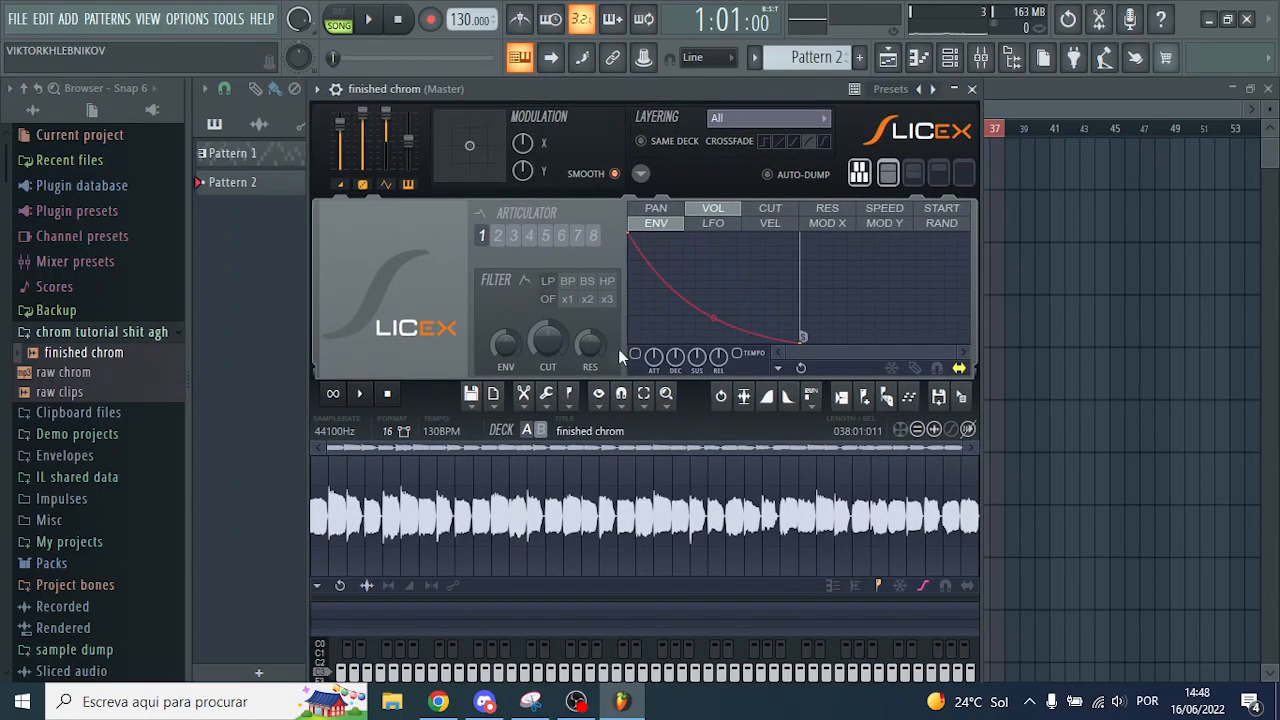
pyautogui.click(572, 395)
pyautogui.click(770, 576)
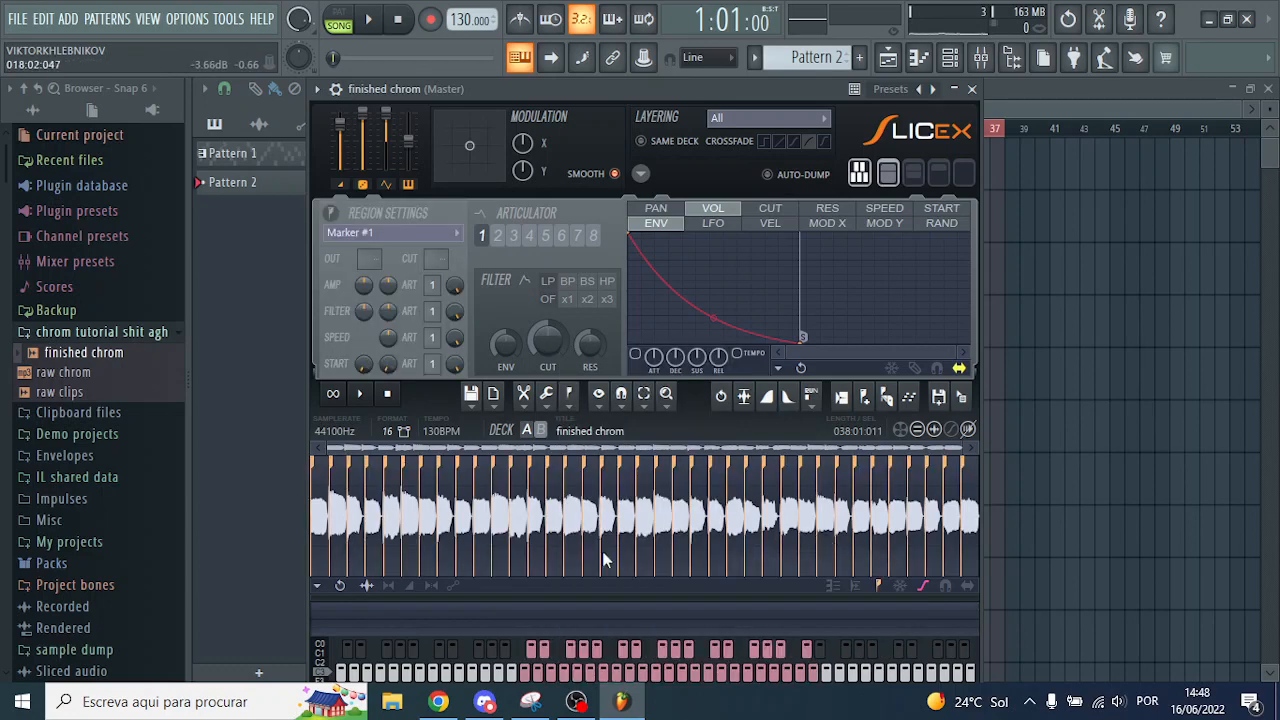
# Reopen the finished chrom channel's Slicex window and audition several slices, including the last one
pyautogui.click(603, 560)
pyautogui.click(1077, 491)
pyautogui.click(949, 57)
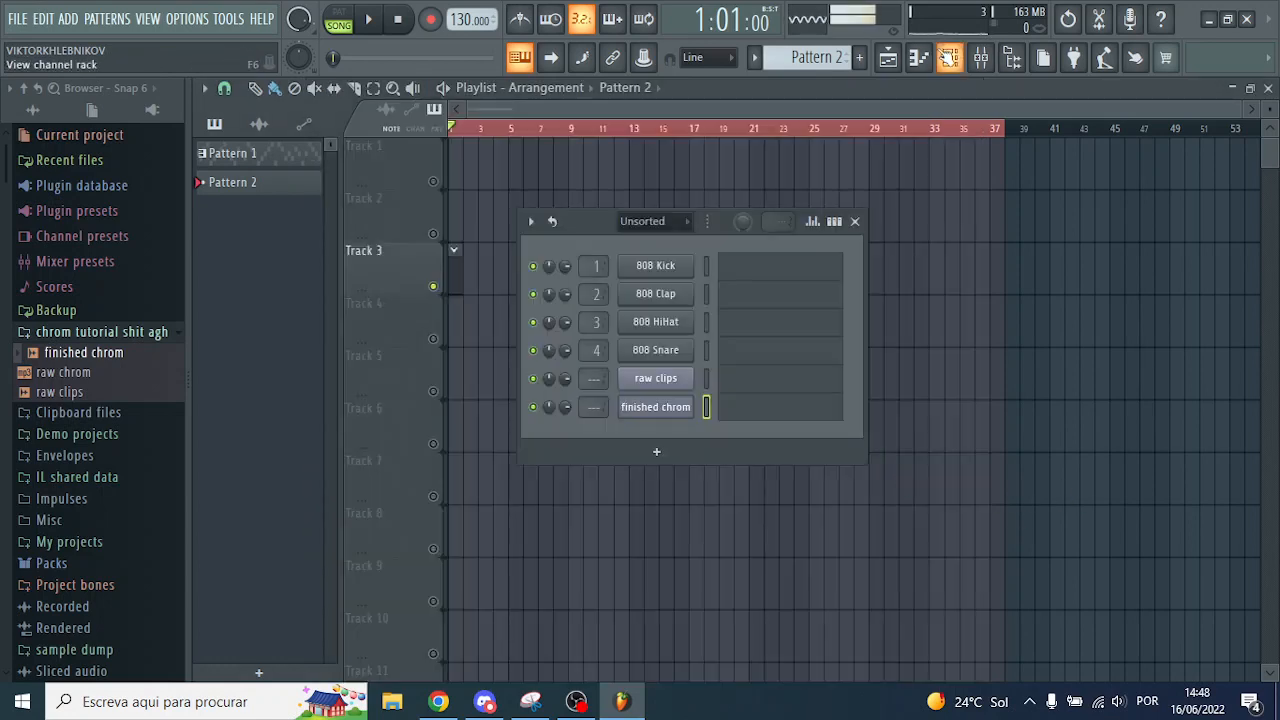
pyautogui.click(663, 407)
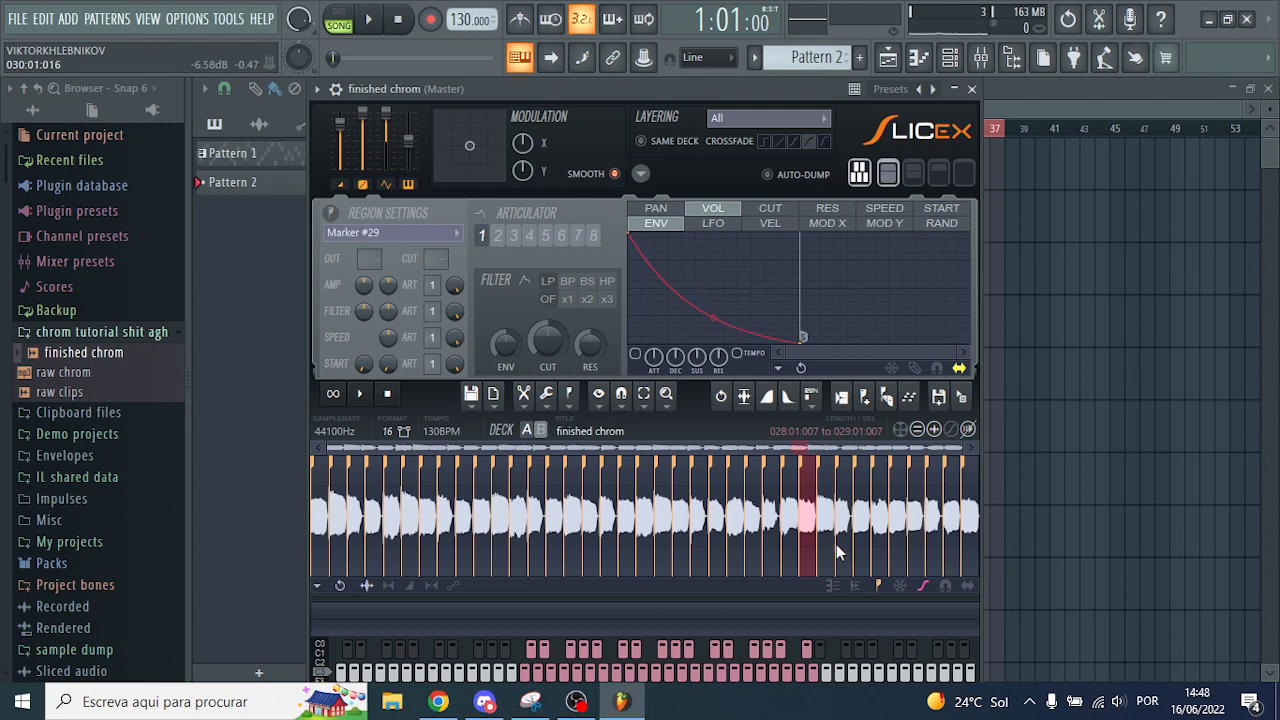
pyautogui.click(745, 520)
pyautogui.click(680, 523)
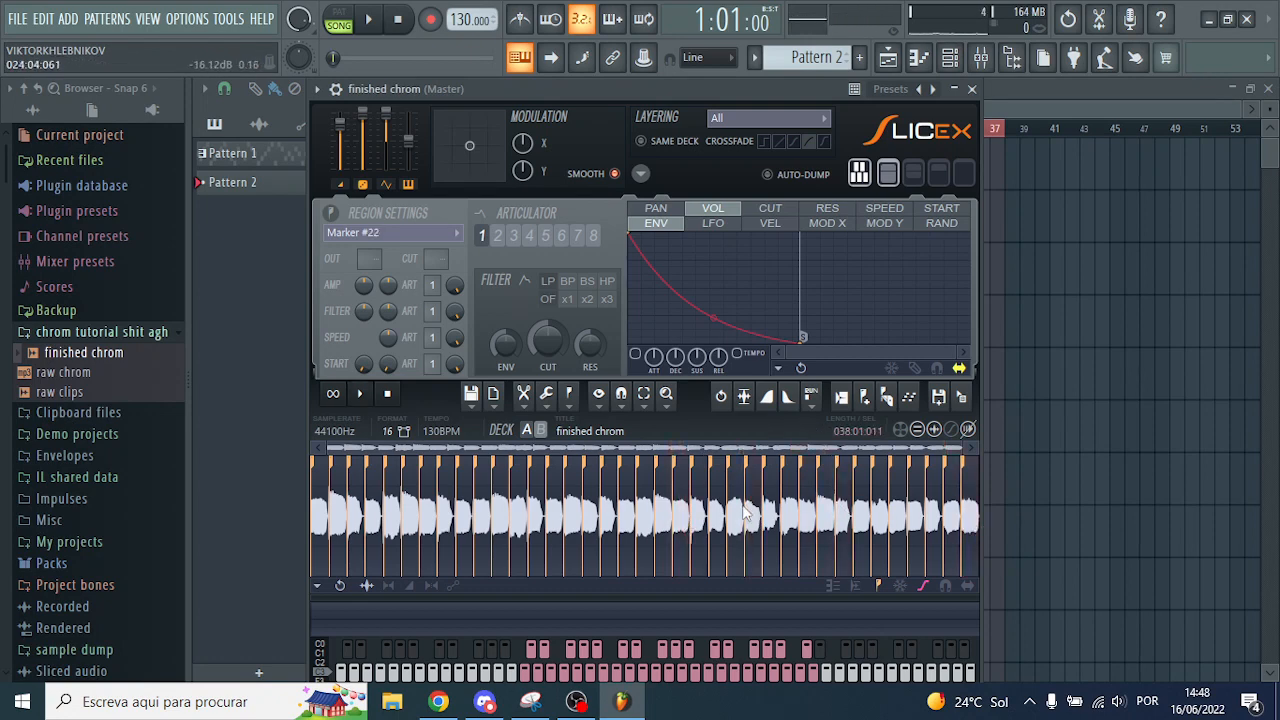
pyautogui.moveTo(504, 98); pyautogui.dragTo(540, 110)
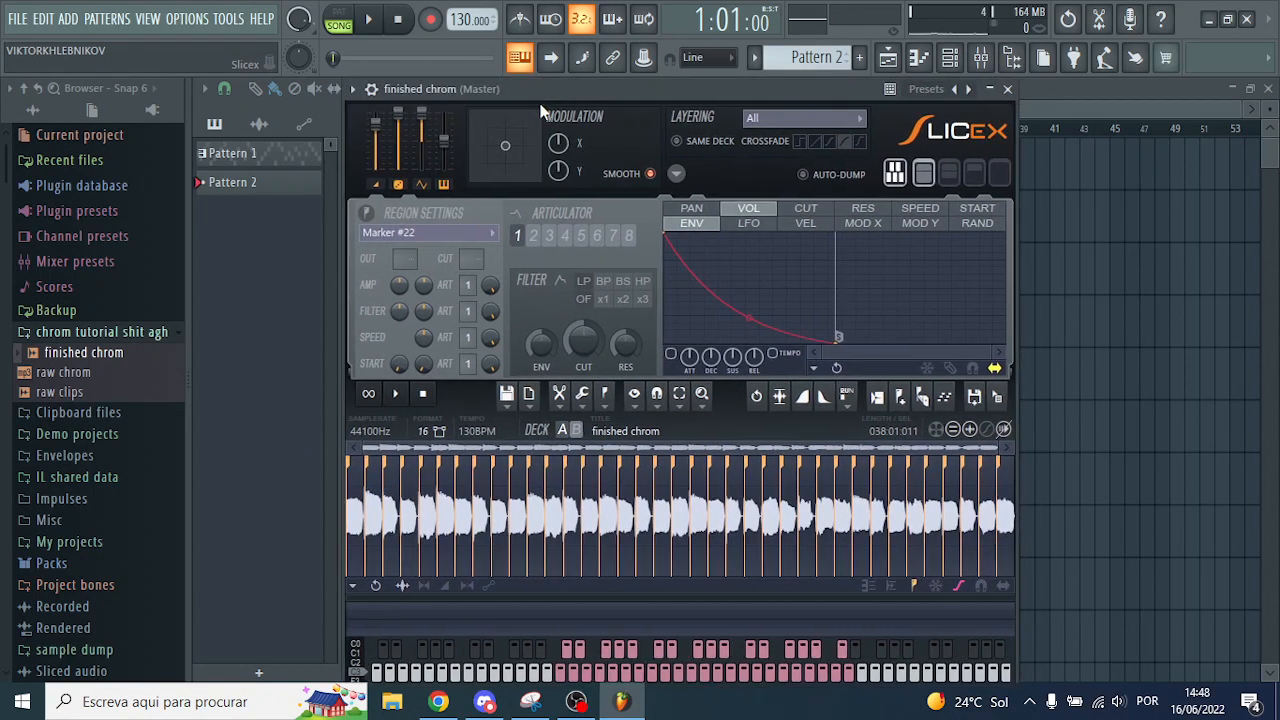
pyautogui.click(990, 495)
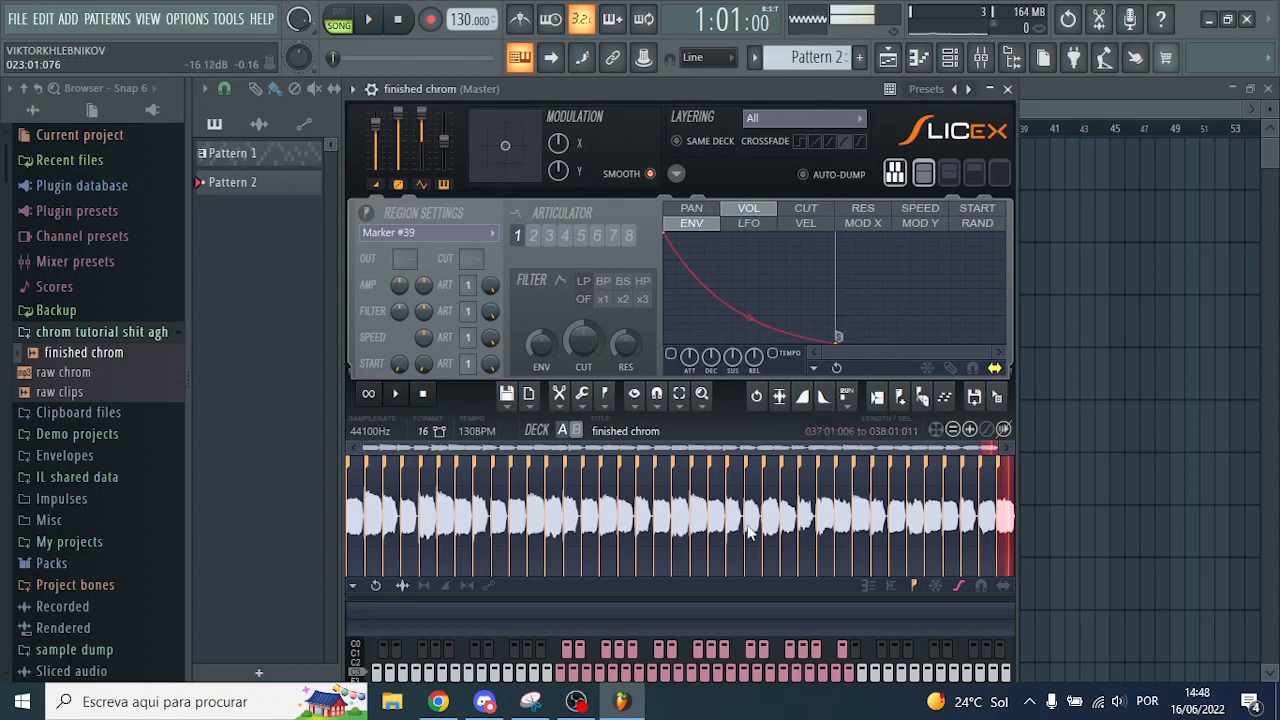
# Delete the two stray slice markers, near marker 16 and beside marker 35, and normalize the sliced sample
pyautogui.scroll(8, 555, 522)
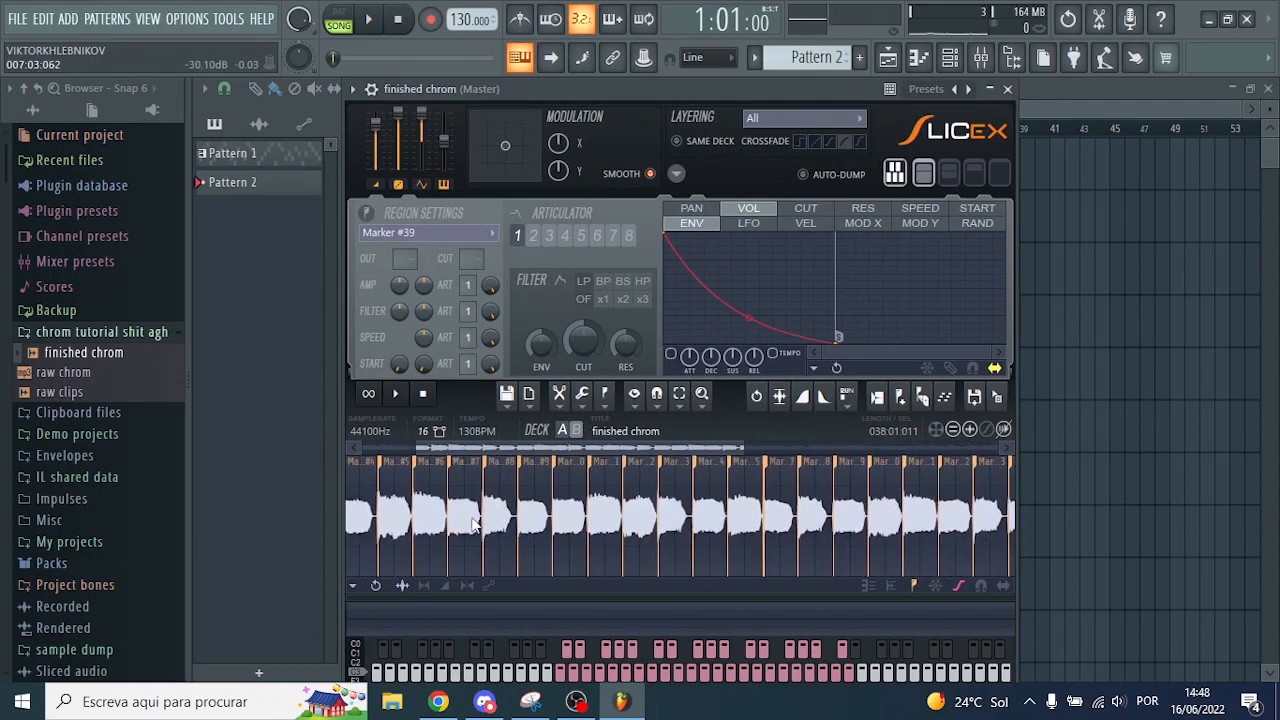
pyautogui.moveTo(545, 444)
pyautogui.mouseDown()
pyautogui.moveTo(409, 450)
pyautogui.moveTo(680, 453)
pyautogui.moveTo(650, 448)
pyautogui.moveTo(766, 446)
pyautogui.moveTo(920, 410)
pyautogui.mouseUp()
pyautogui.scroll(3, 590, 500)
pyautogui.rightClick(590, 463)
pyautogui.click(616, 483)
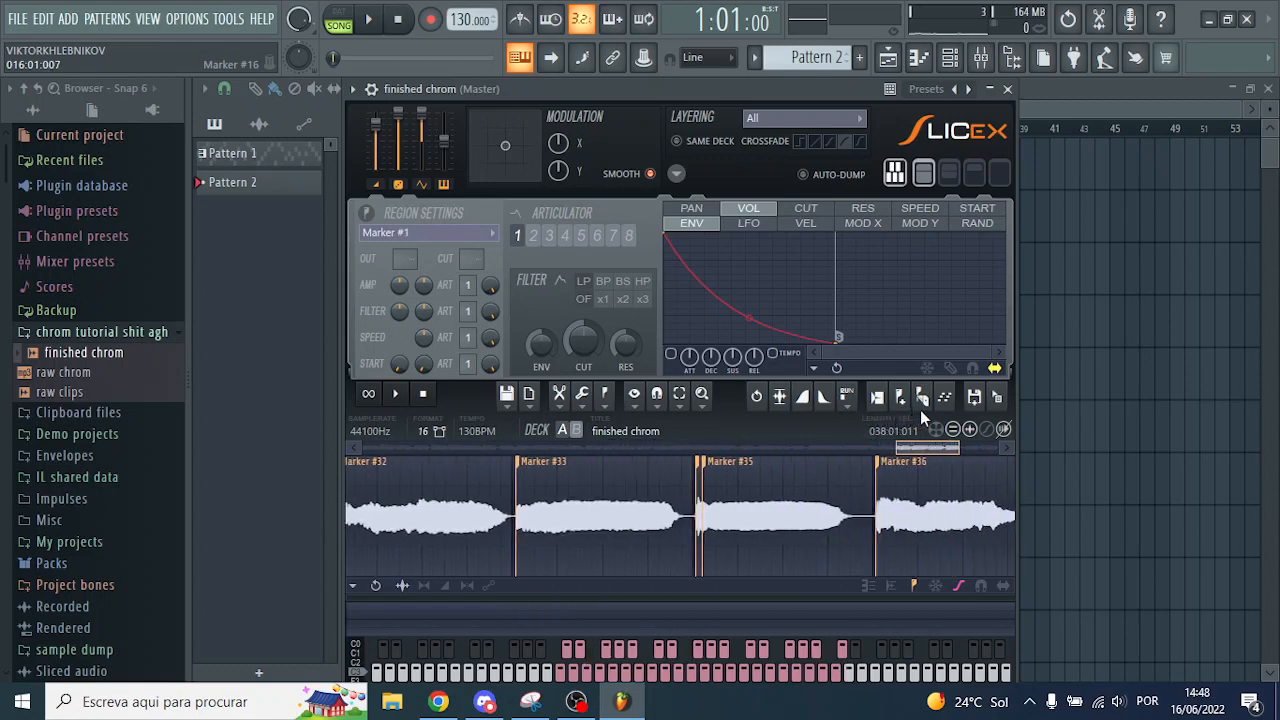
pyautogui.rightClick(718, 463)
pyautogui.click(756, 484)
pyautogui.scroll(-5, 730, 540)
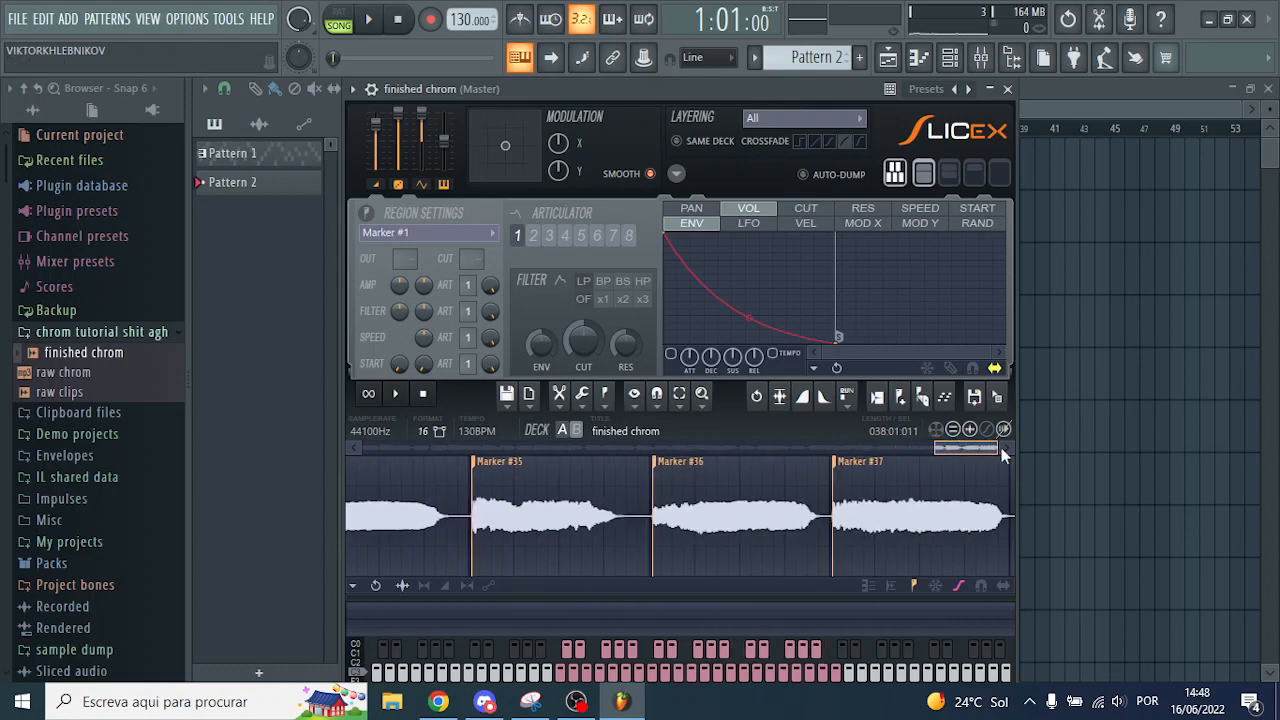
pyautogui.scroll(-8, 730, 542)
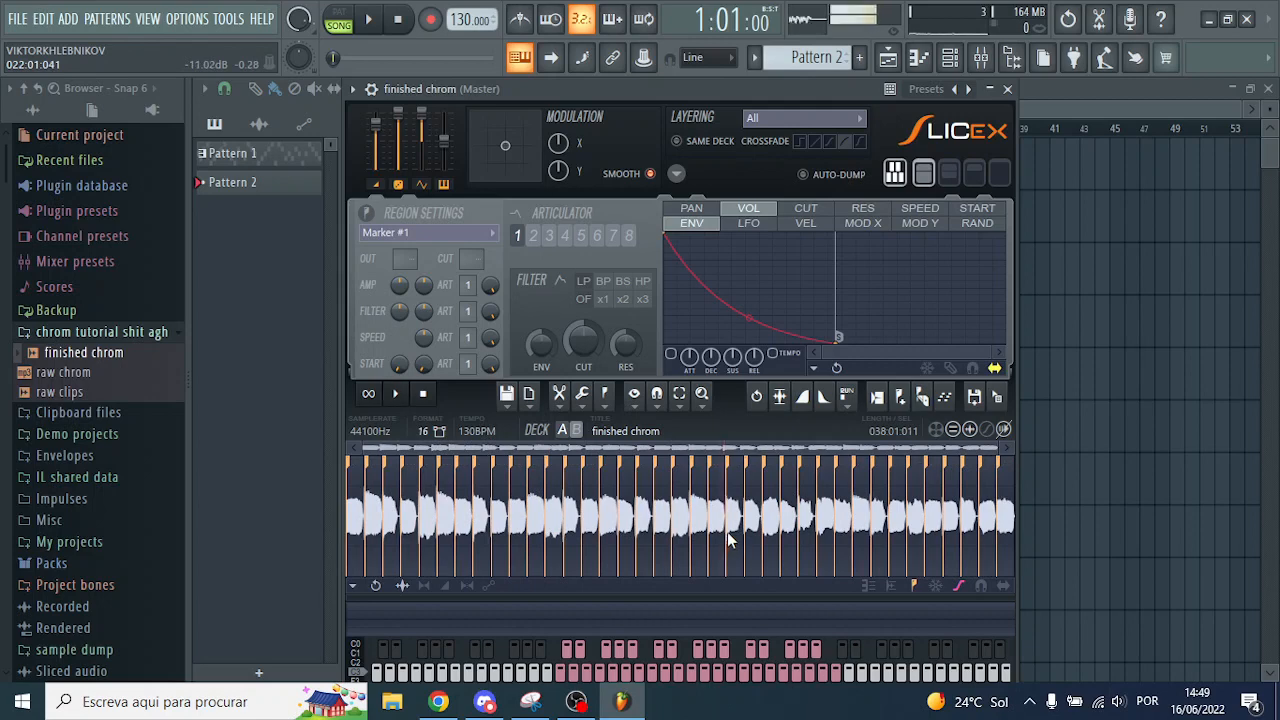
pyautogui.click(789, 395)
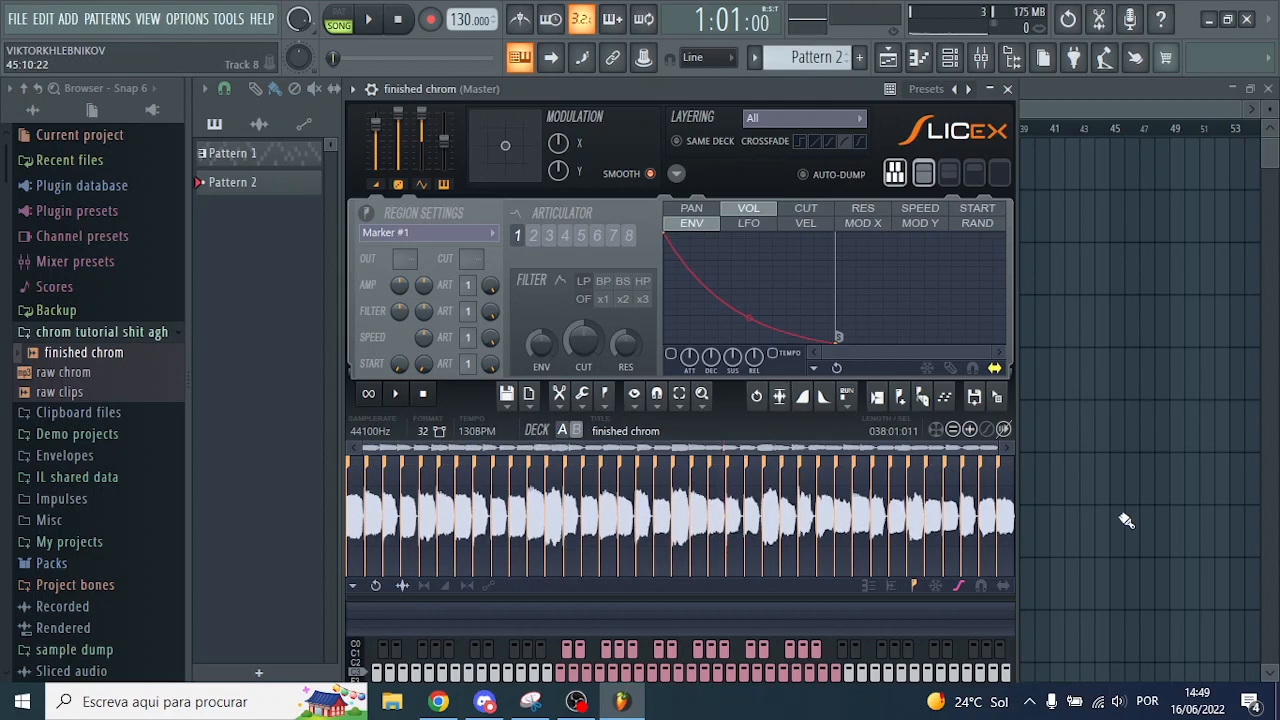
# Audition slices in the piano roll of finished chrom, trying marker 26, and close the piano roll
pyautogui.click(918, 57)
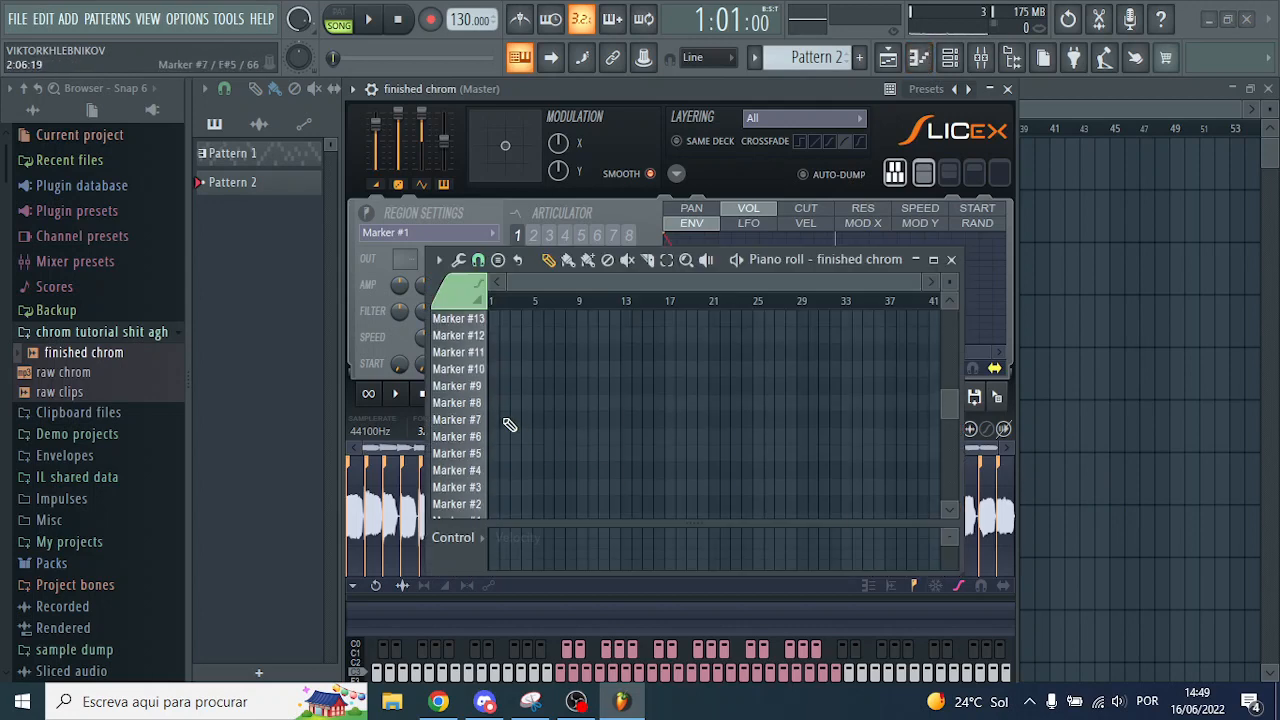
pyautogui.scroll(5, 497, 373)
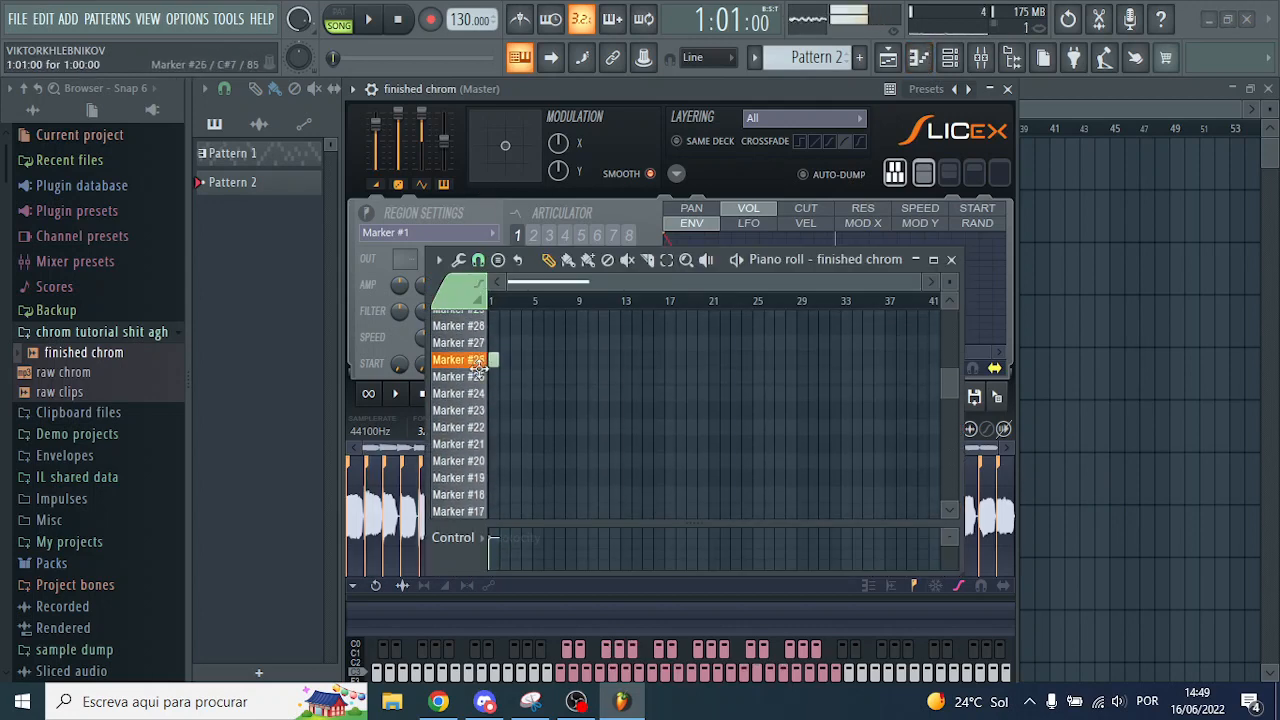
pyautogui.moveTo(450, 91)
pyautogui.mouseDown()
pyautogui.moveTo(506, 323)
pyautogui.moveTo(614, 386)
pyautogui.moveTo(634, 480)
pyautogui.moveTo(571, 368)
pyautogui.mouseUp()
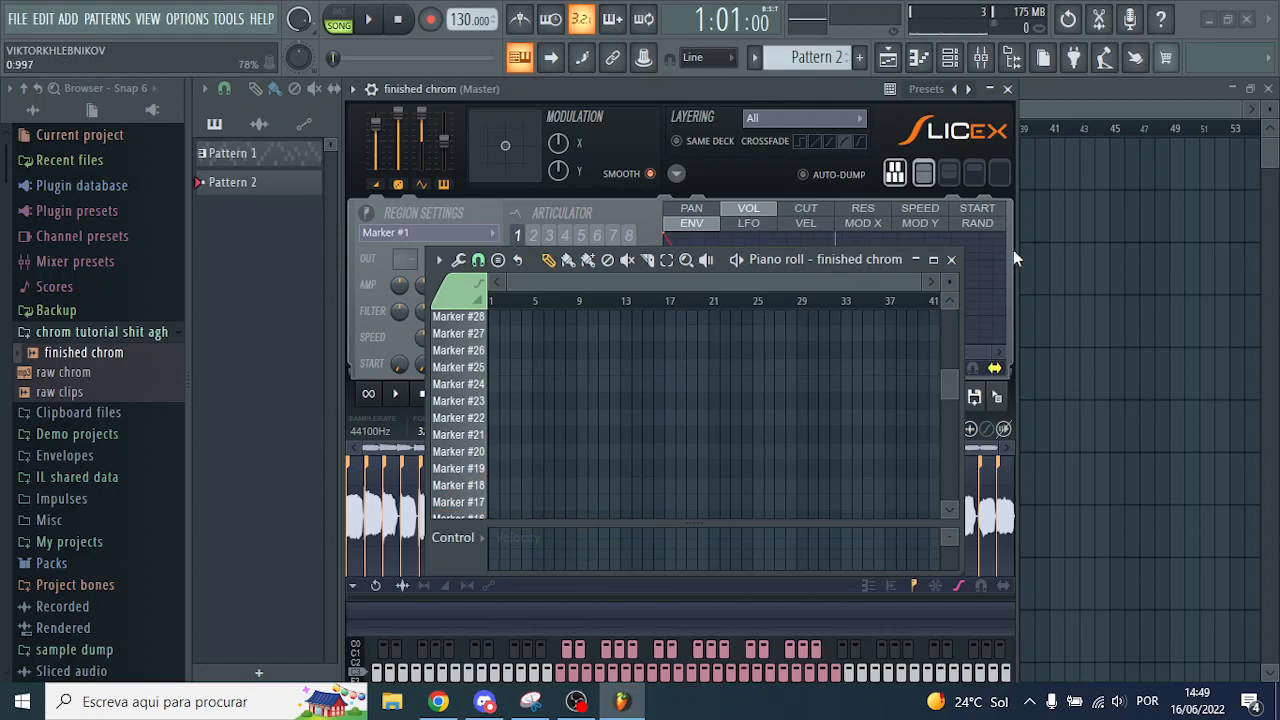
pyautogui.click(951, 259)
# Save the edited Slicex sample as a WAV, overwriting finished chrom in the chrom tutorial folder
pyautogui.moveTo(638, 87); pyautogui.dragTo(663, 105)
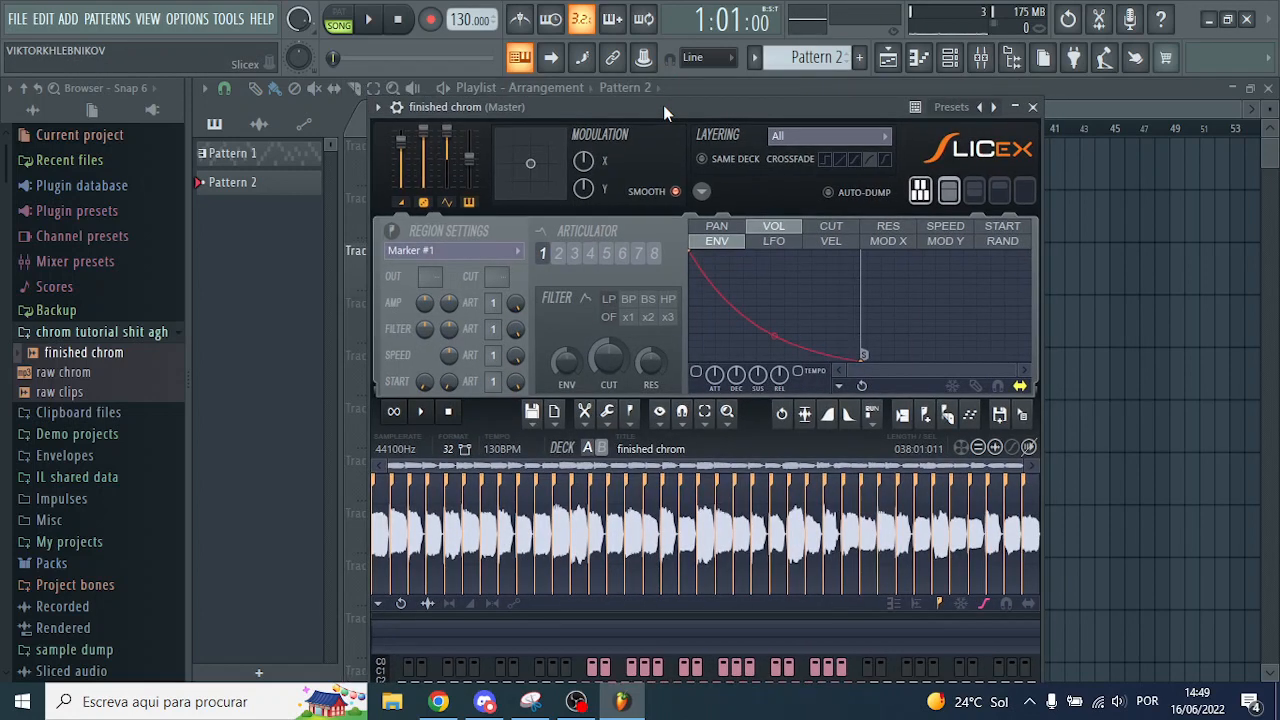
pyautogui.click(1000, 418)
pyautogui.click(230, 136)
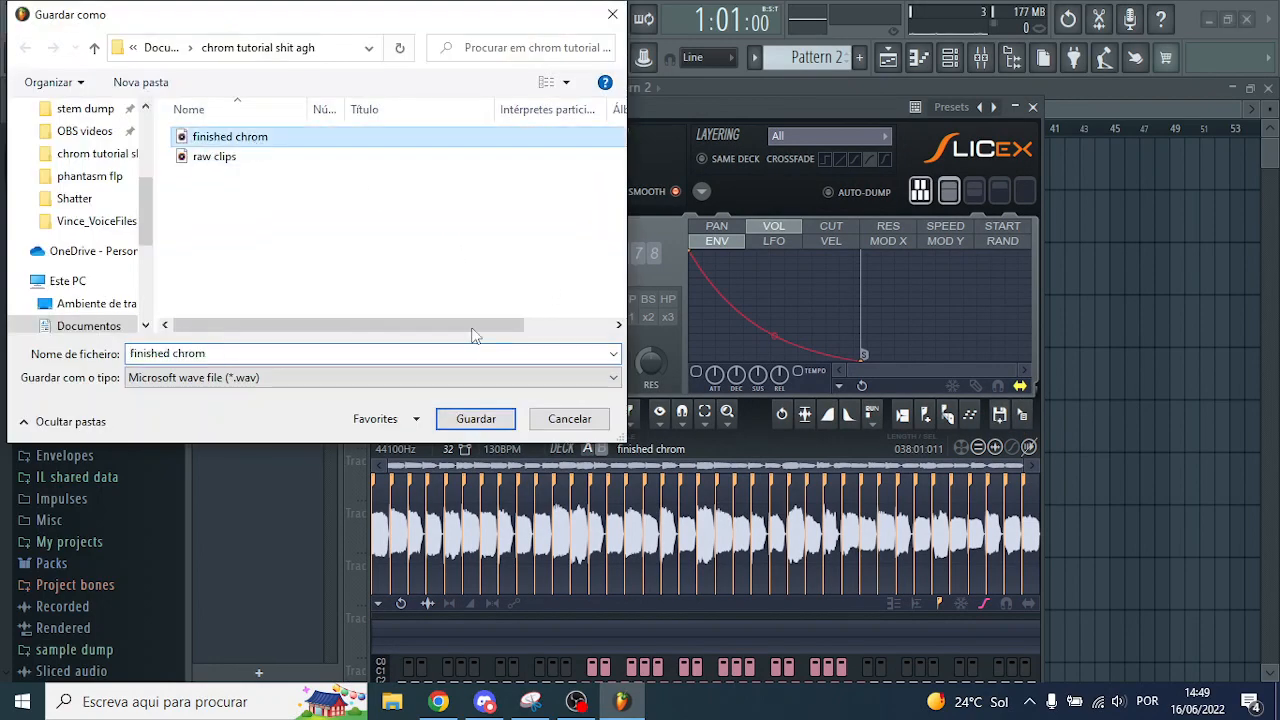
pyautogui.click(476, 418)
pyautogui.click(680, 358)
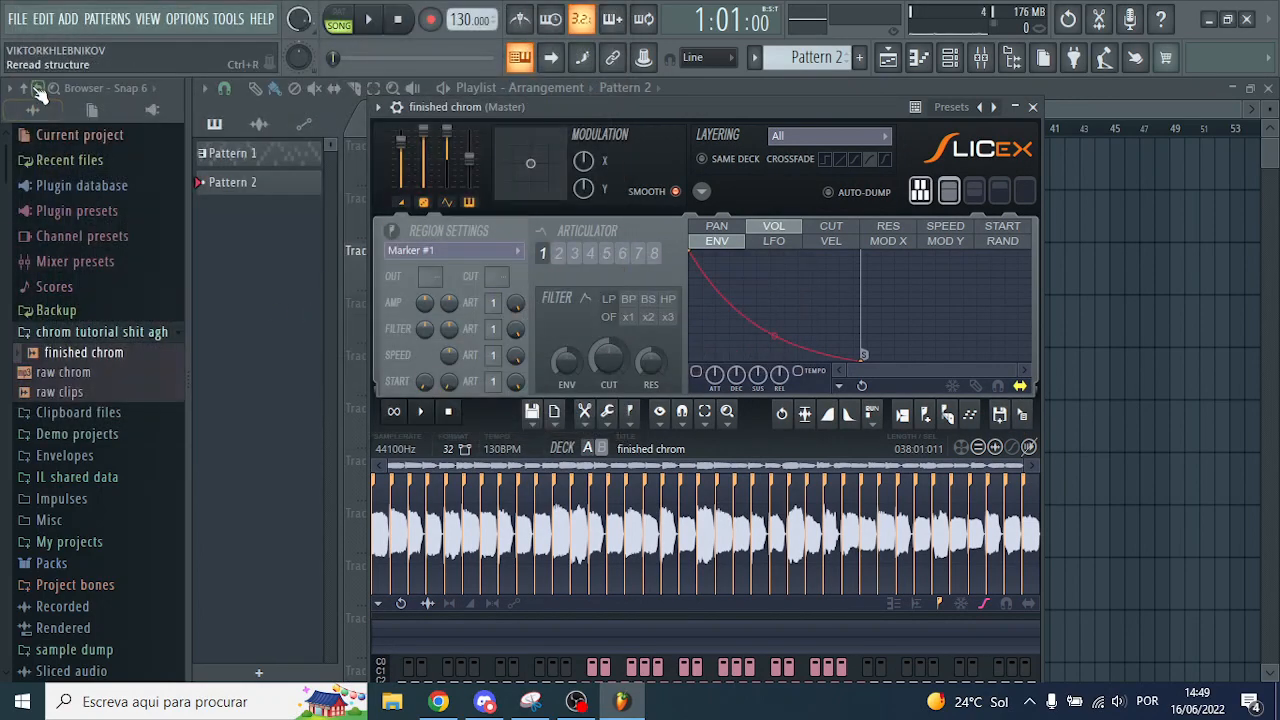
# Reload the newly saved finished chrom sample from the browser into Slicex
pyautogui.moveTo(105, 354); pyautogui.dragTo(748, 470)
pyautogui.moveTo(72, 352); pyautogui.dragTo(764, 445)
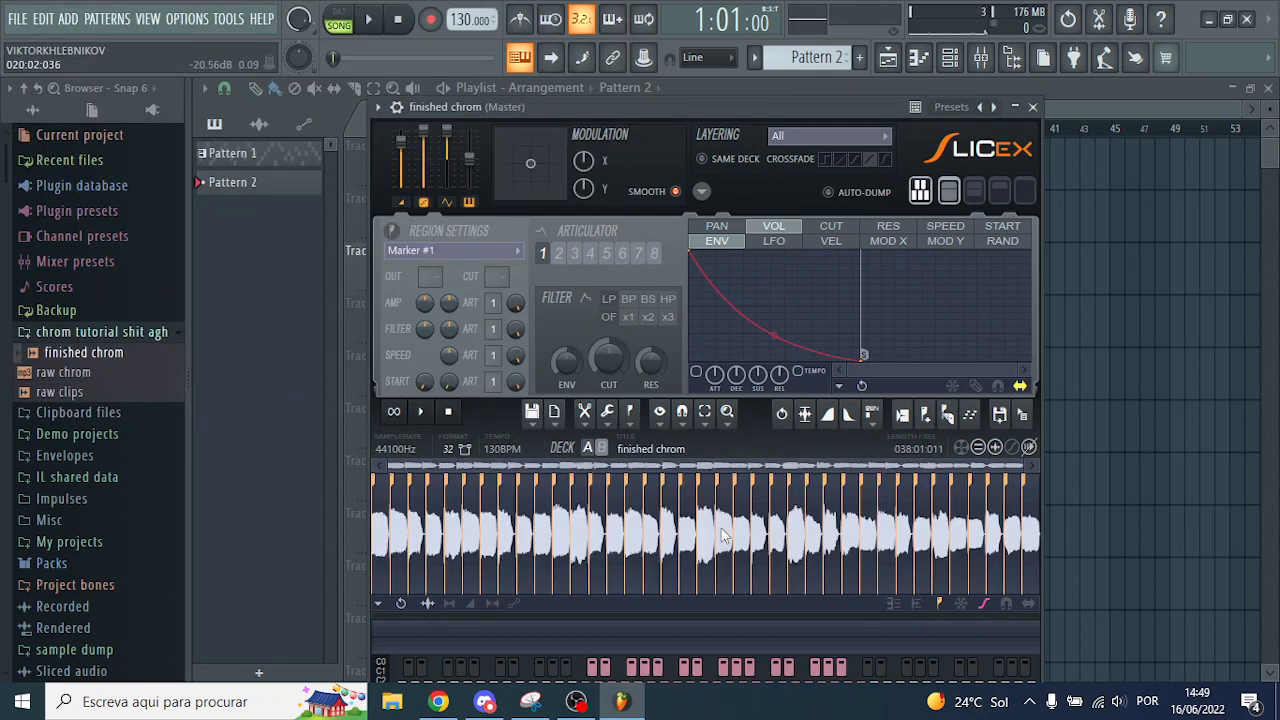
pyautogui.moveTo(640, 111)
pyautogui.mouseDown()
pyautogui.moveTo(657, 88)
pyautogui.moveTo(645, 92)
pyautogui.mouseUp()
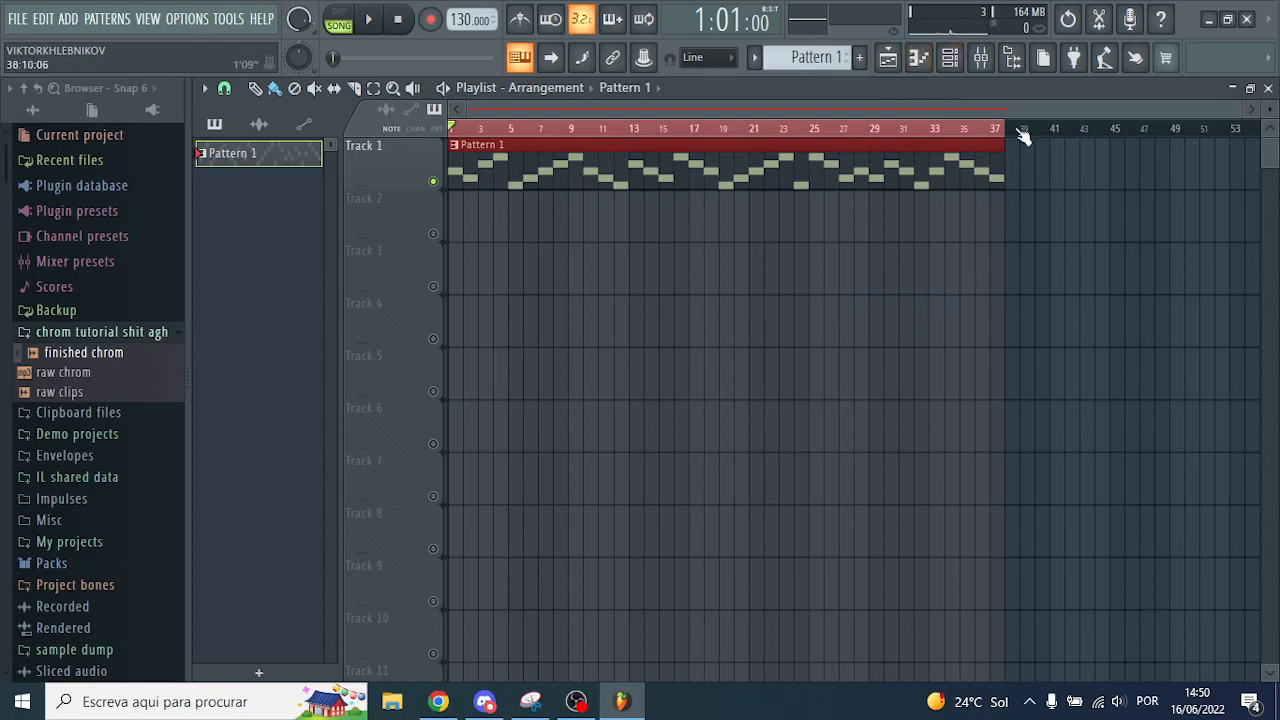
# Add a MIDI Out channel to the channel rack and close its settings window
pyautogui.click(952, 58)
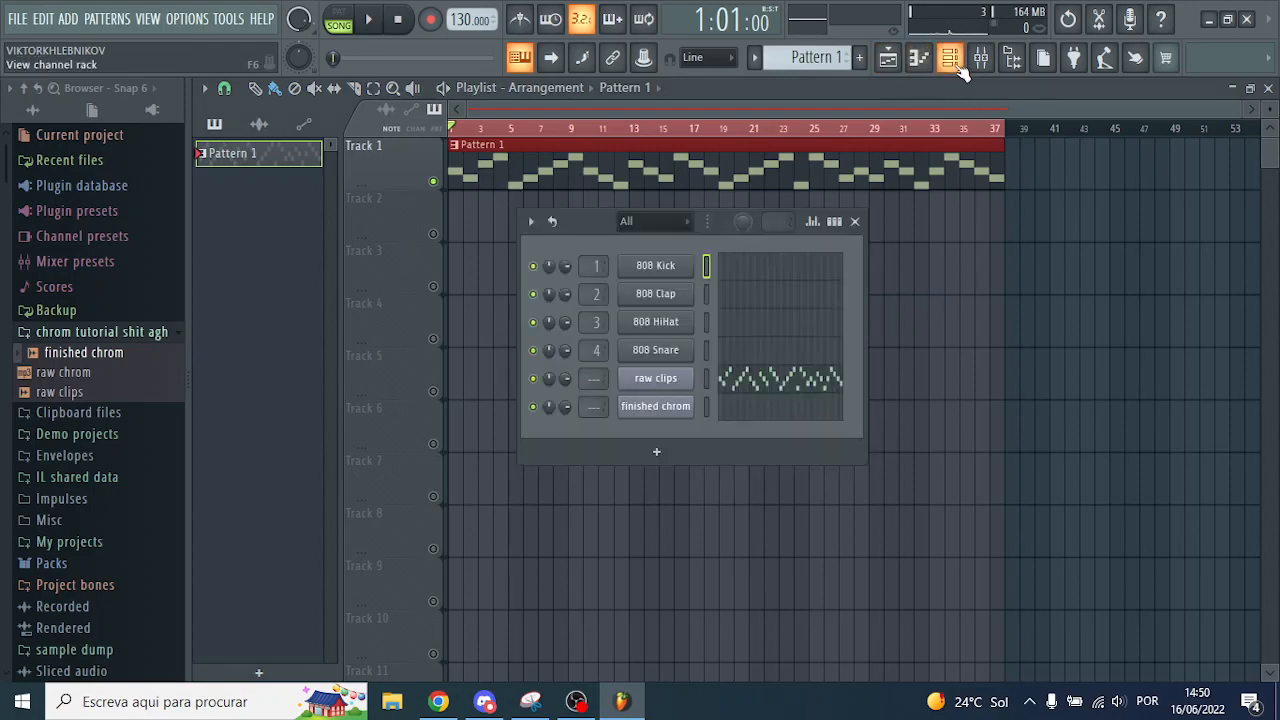
pyautogui.click(654, 458)
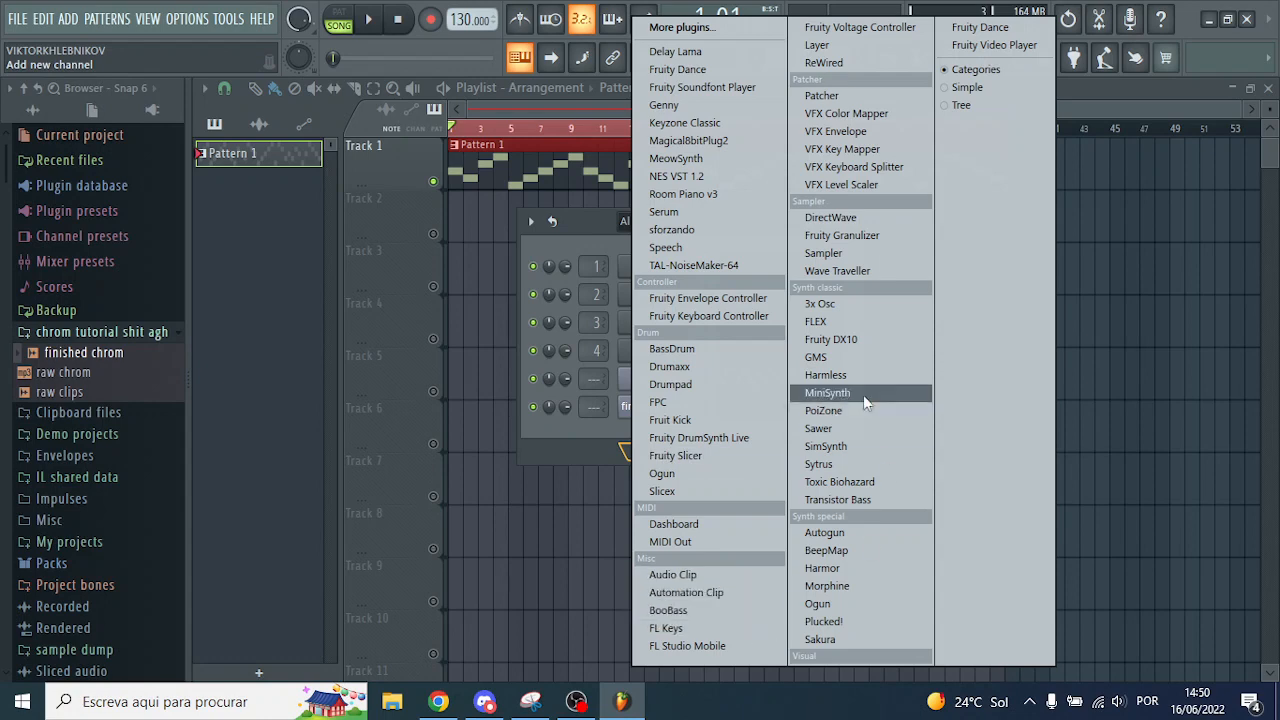
pyautogui.click(729, 545)
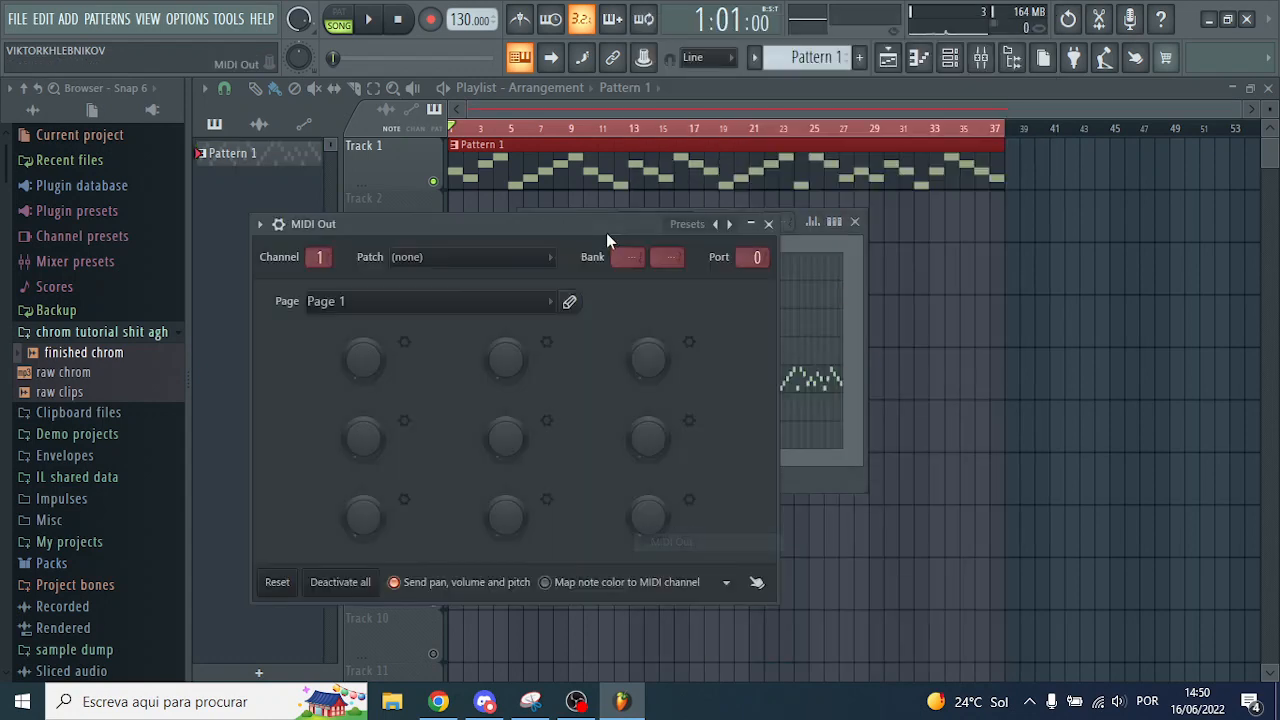
pyautogui.moveTo(594, 229); pyautogui.dragTo(681, 238)
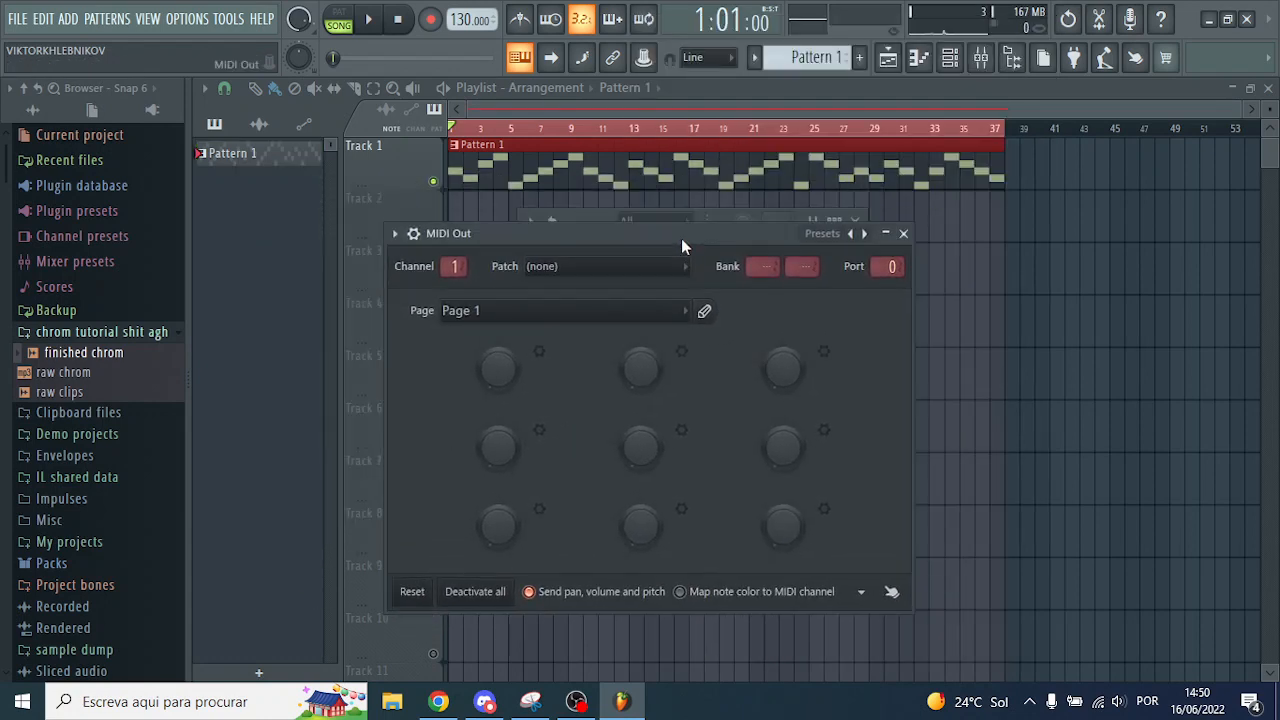
pyautogui.click(907, 231)
# Route raw clips to mixer track 1 and delete the 808 Kick, Clap, HiHat and Snare channels
pyautogui.click(981, 57)
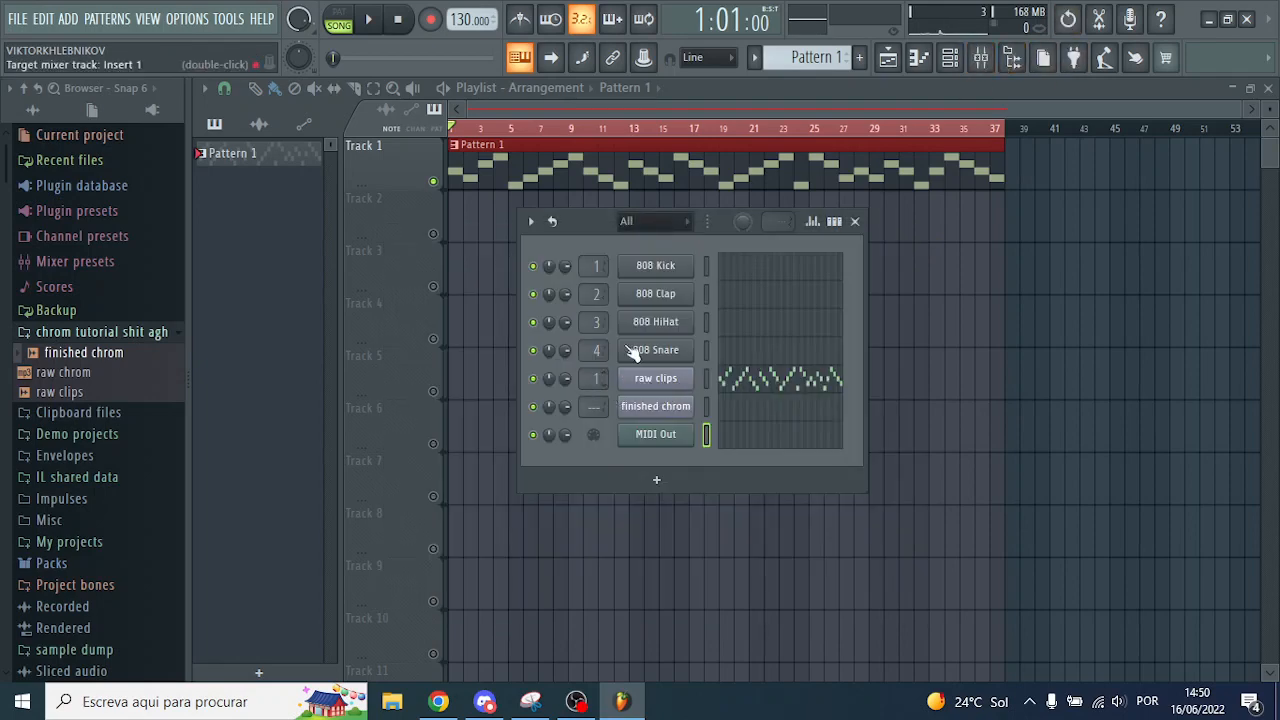
pyautogui.rightClick(688, 264)
pyautogui.click(727, 464)
pyautogui.rightClick(688, 264)
pyautogui.click(727, 464)
pyautogui.rightClick(688, 264)
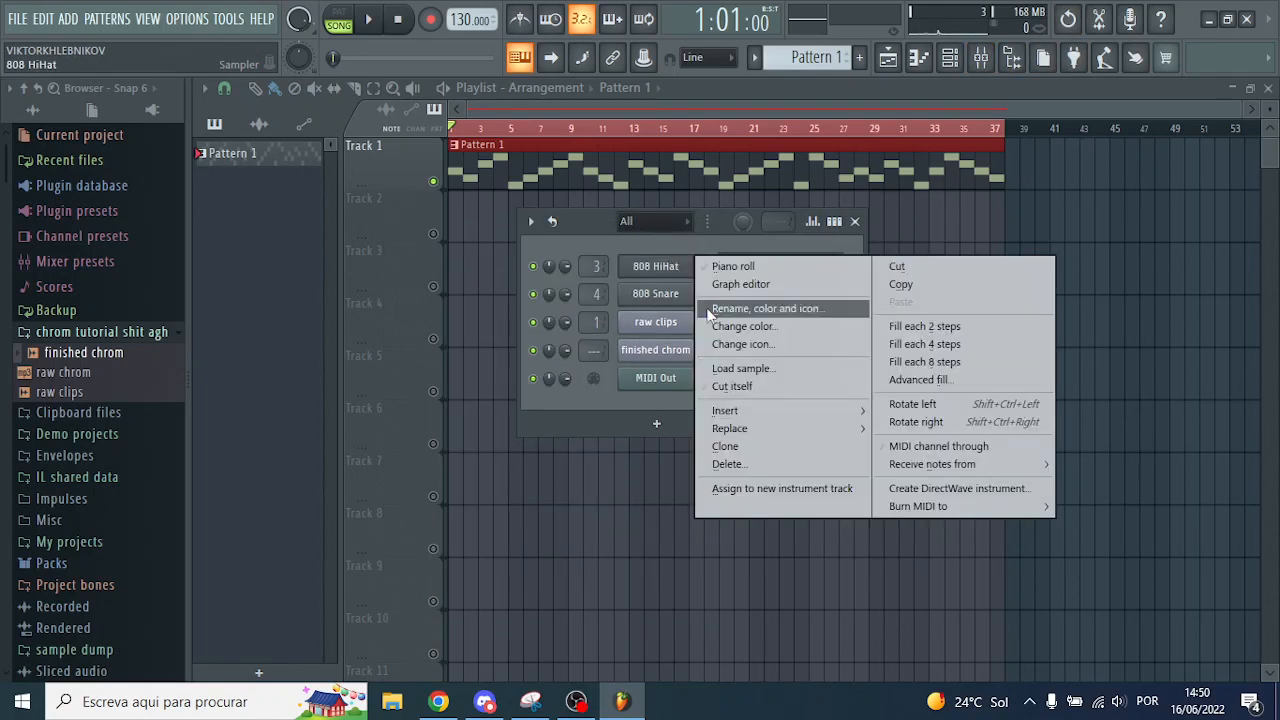
pyautogui.click(727, 464)
pyautogui.rightClick(688, 264)
pyautogui.click(727, 464)
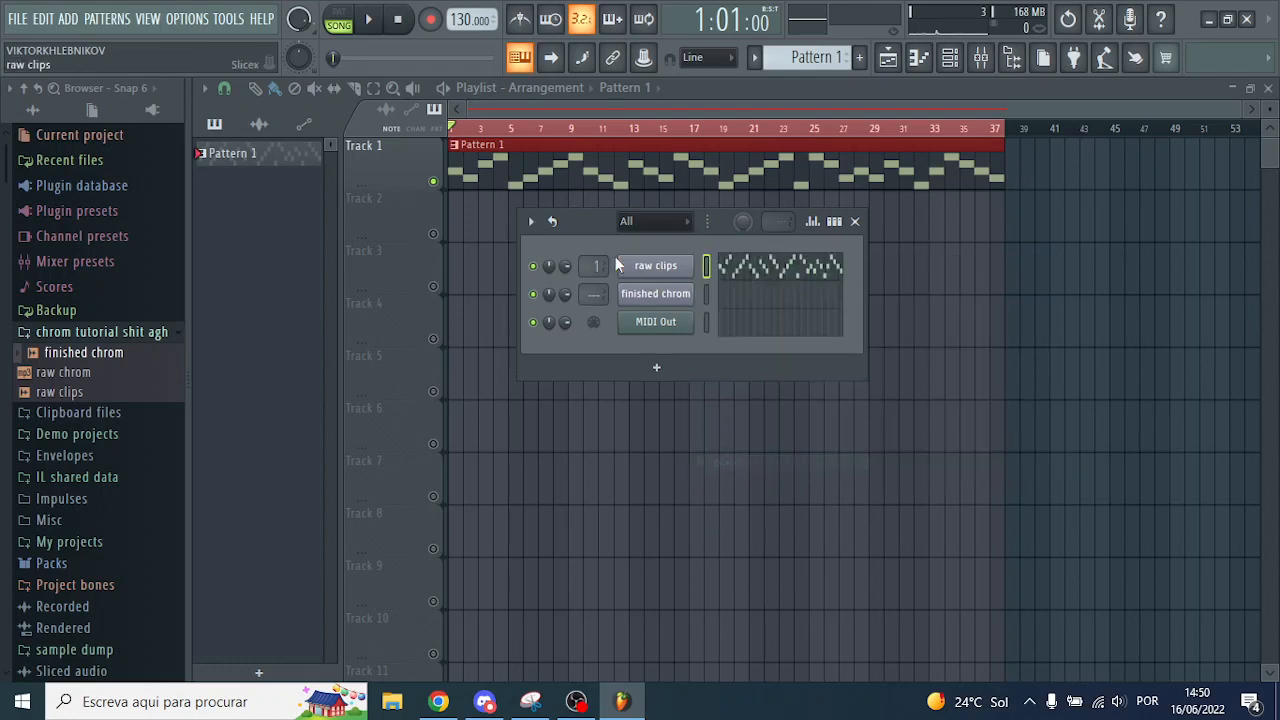
# Load KeroVee into the first effect slot of mixer Insert 1
pyautogui.click(981, 57)
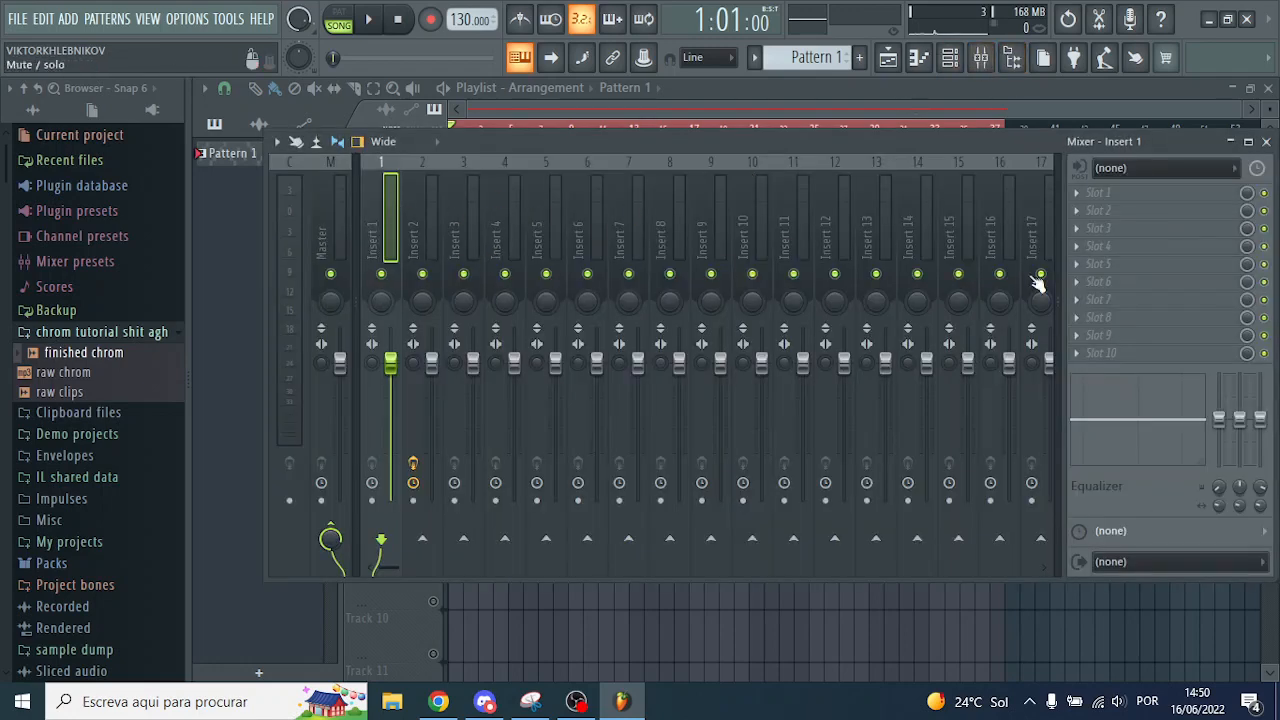
pyautogui.click(1137, 201)
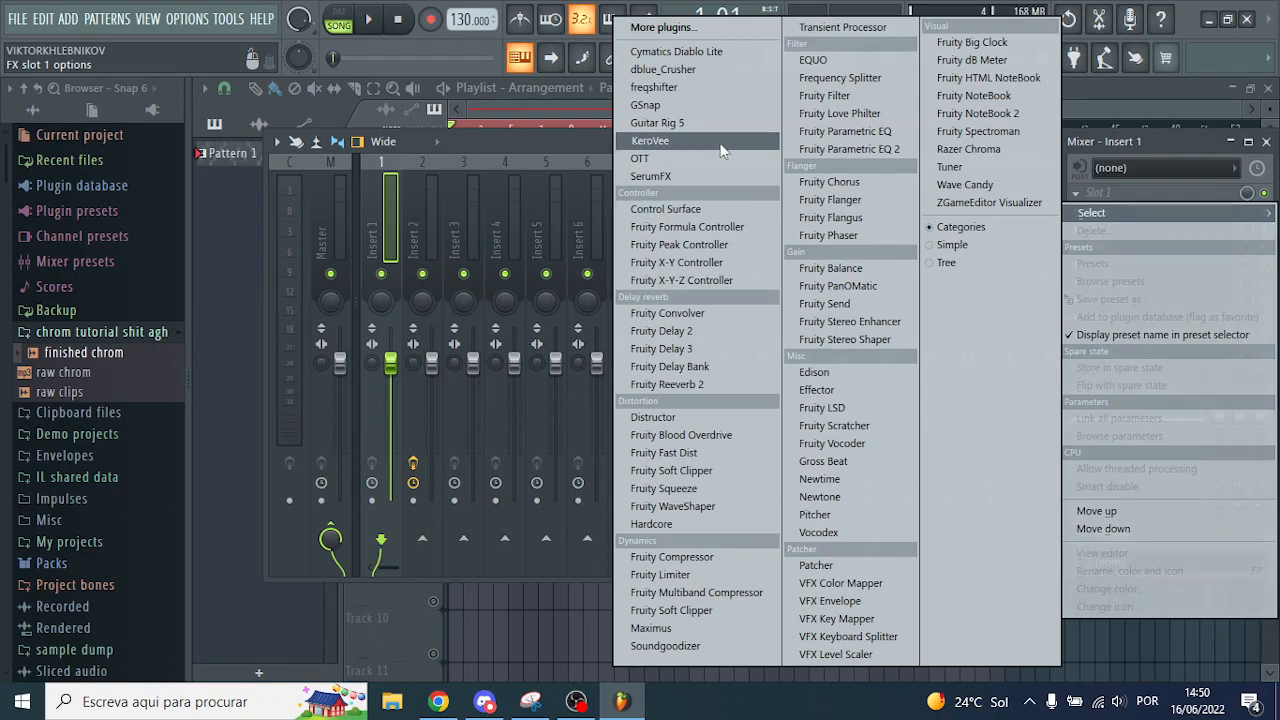
pyautogui.click(650, 140)
pyautogui.moveTo(515, 275); pyautogui.dragTo(715, 205)
pyautogui.click(530, 202)
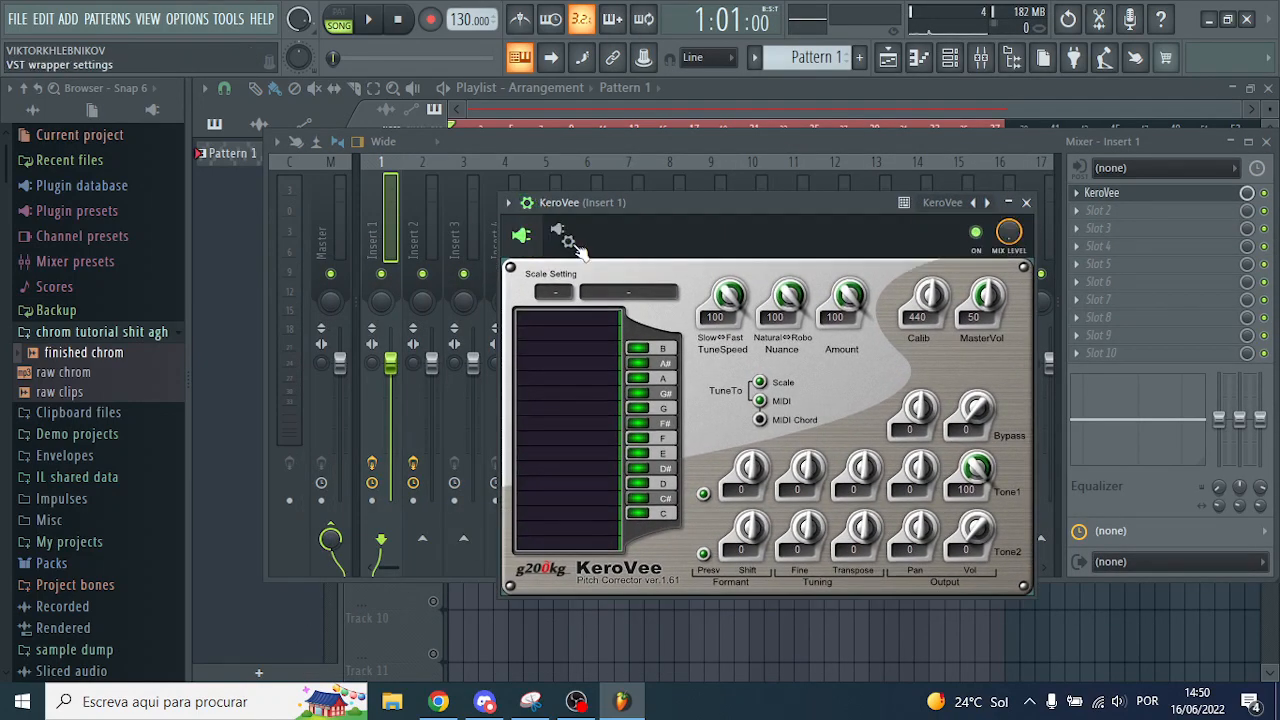
# Set KeroVee's MIDI input port to 0, check that MIDI Out's port matches, and close the open windows
pyautogui.click(565, 238)
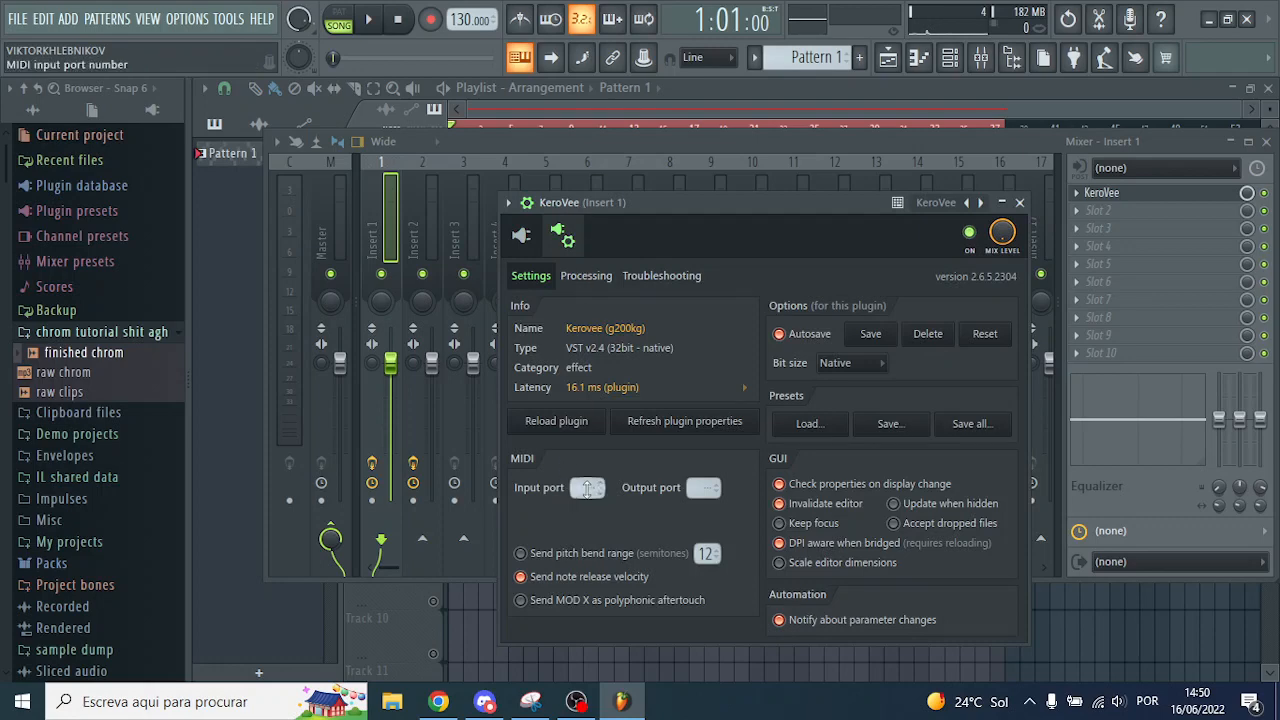
pyautogui.click(949, 57)
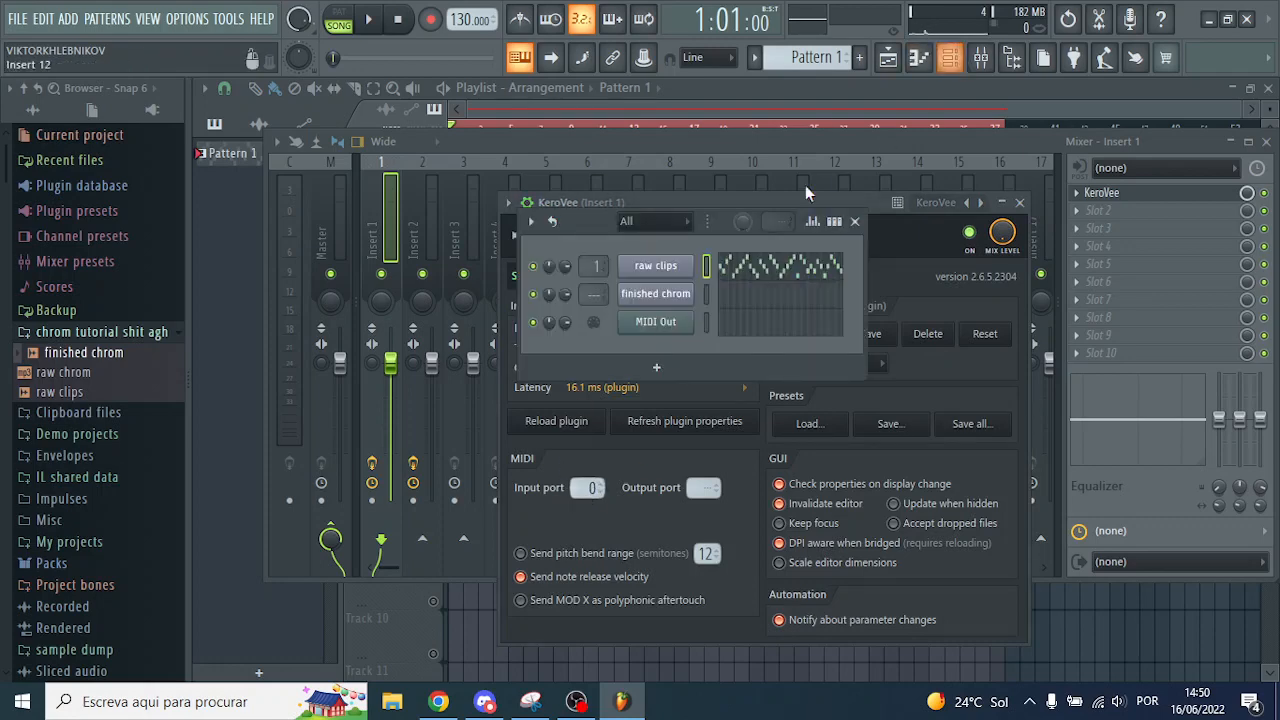
pyautogui.moveTo(608, 221); pyautogui.dragTo(366, 159)
pyautogui.click(414, 260)
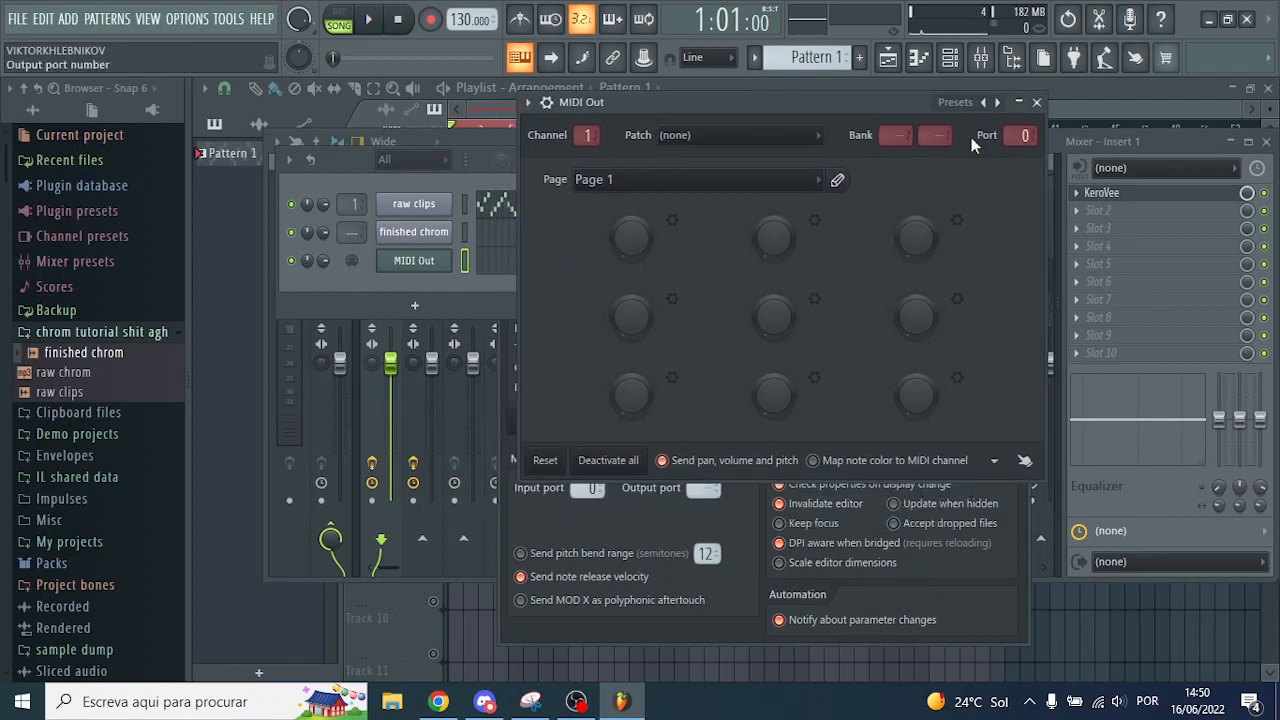
pyautogui.click(1036, 103)
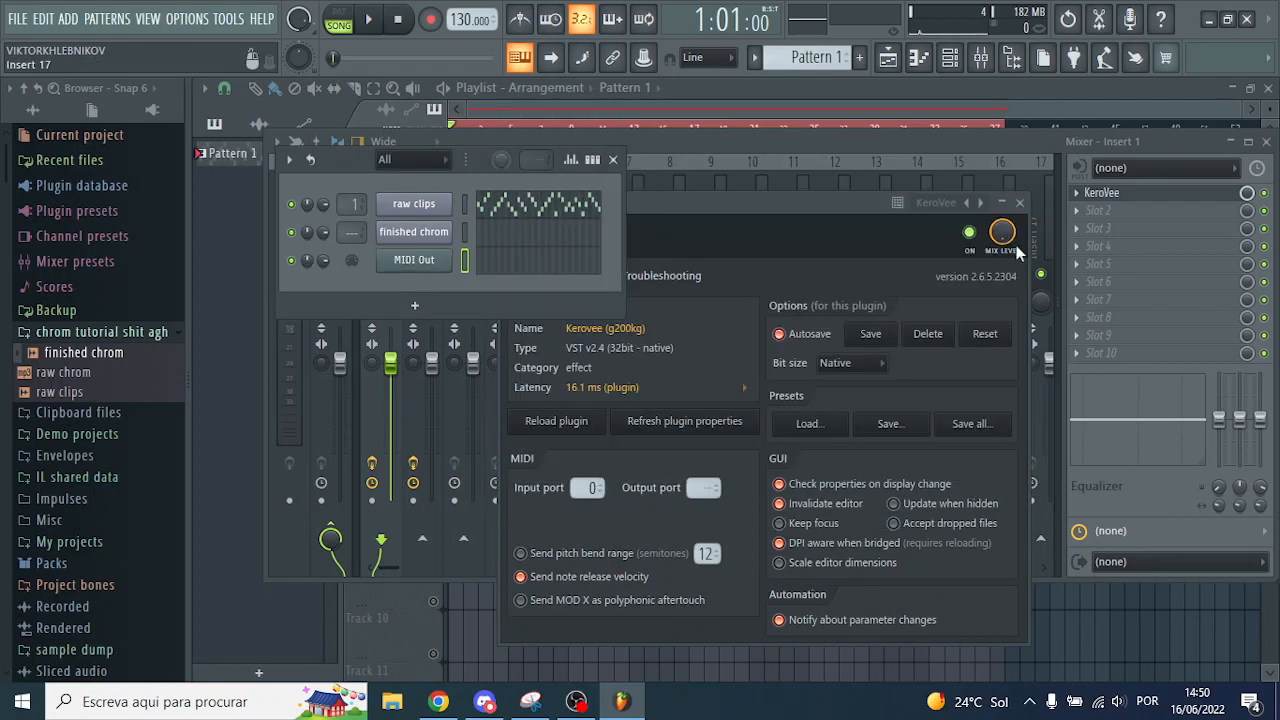
pyautogui.click(635, 161)
pyautogui.click(1266, 143)
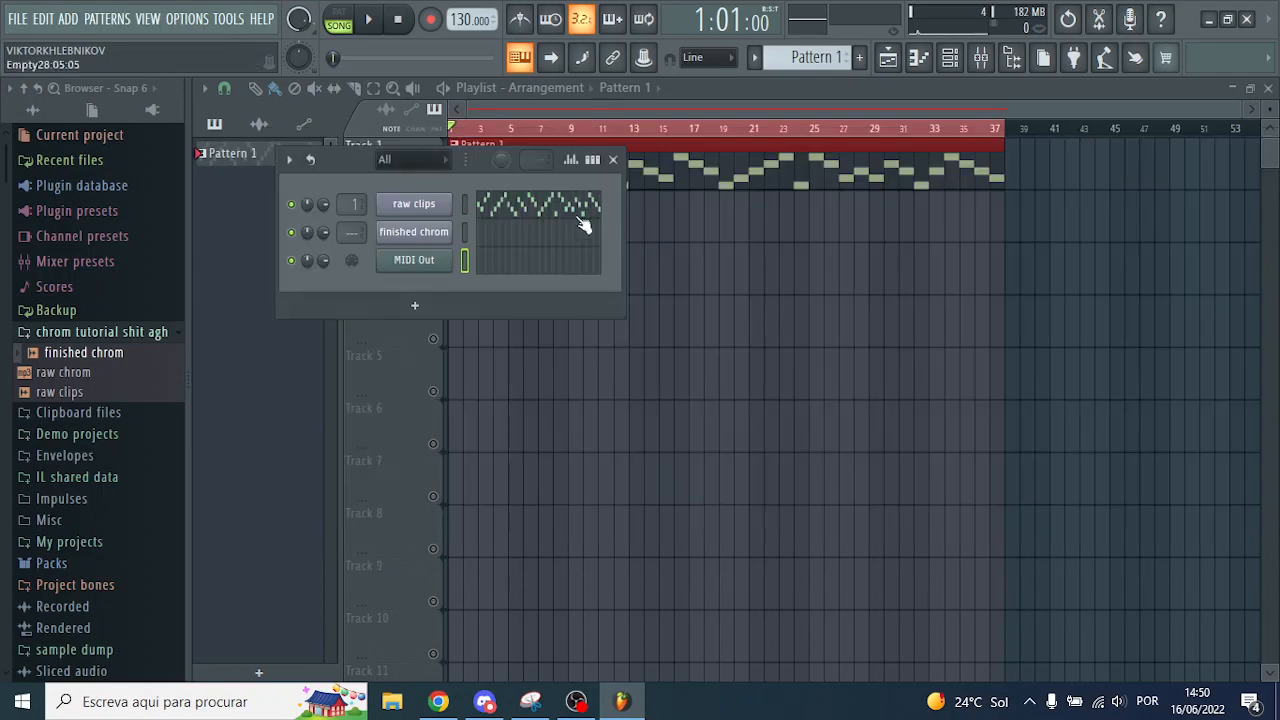
pyautogui.click(612, 162)
# Draw a one-bar E5 test note at bar 1 in the MIDI Out piano roll
pyautogui.click(918, 57)
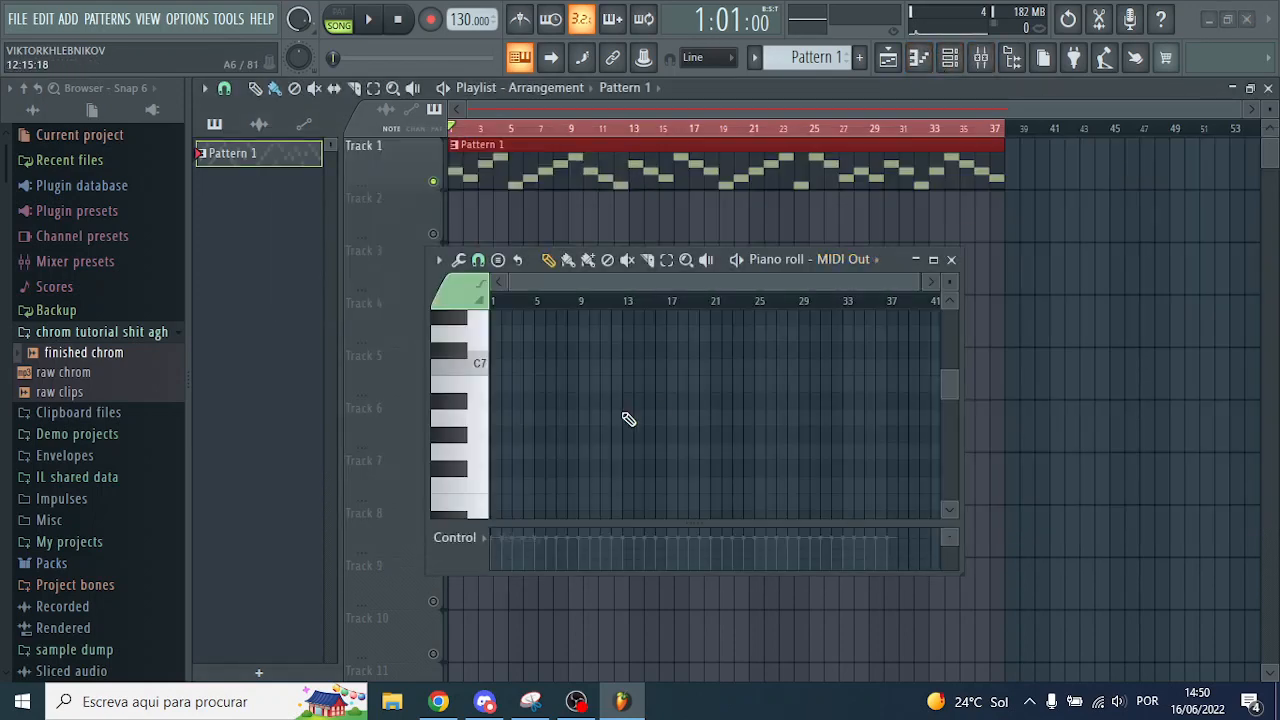
pyautogui.scroll(-5, 610, 415)
pyautogui.scroll(-2, 497, 402)
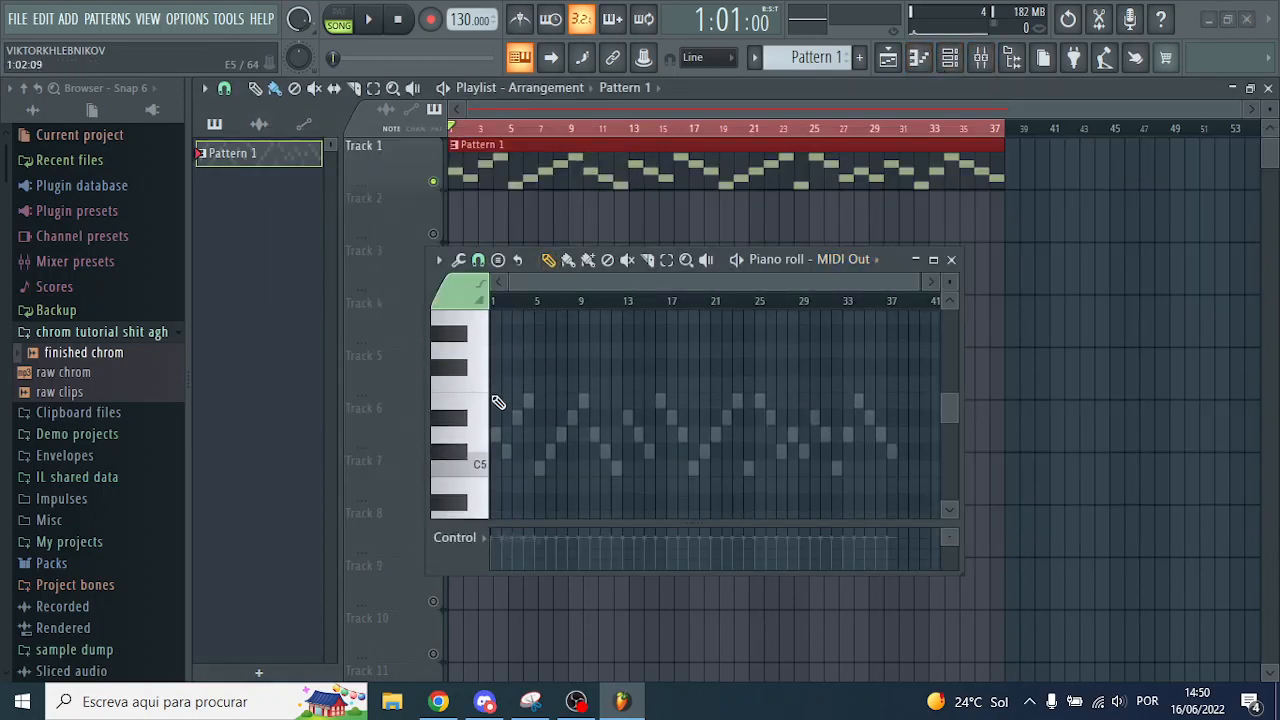
pyautogui.scroll(5, 537, 361)
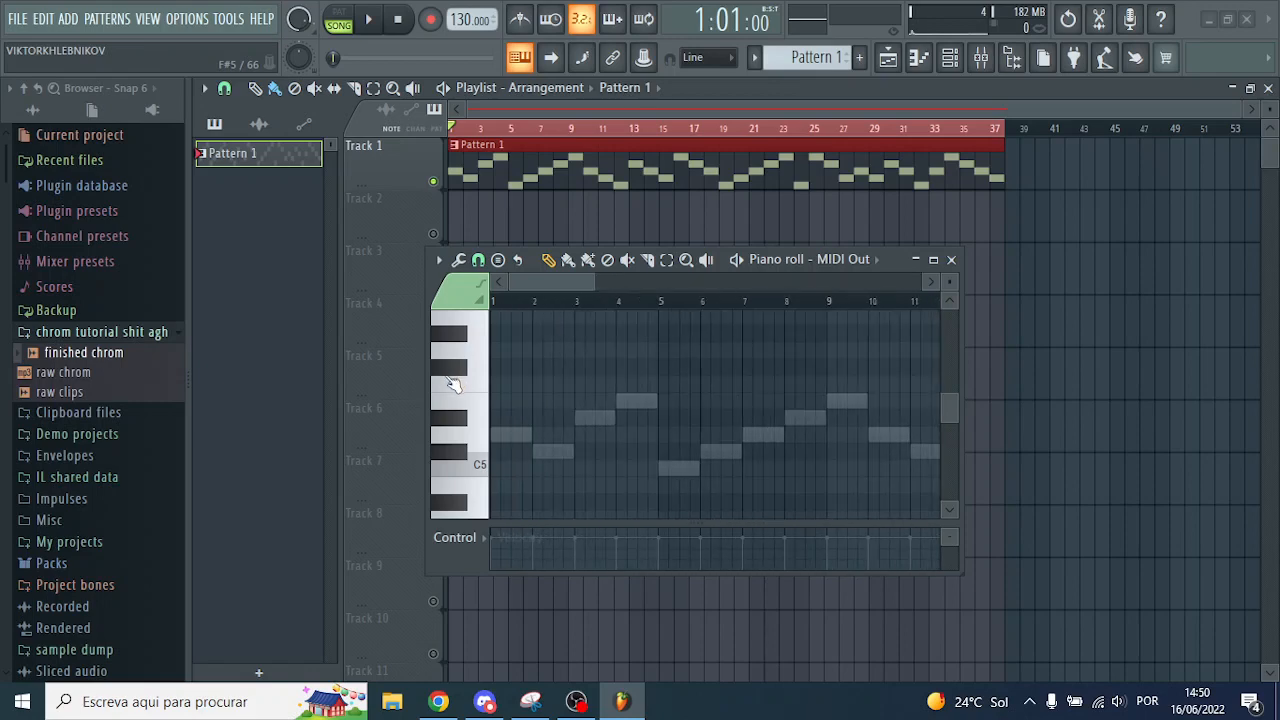
pyautogui.click(510, 402)
pyautogui.scroll(5, 509, 435)
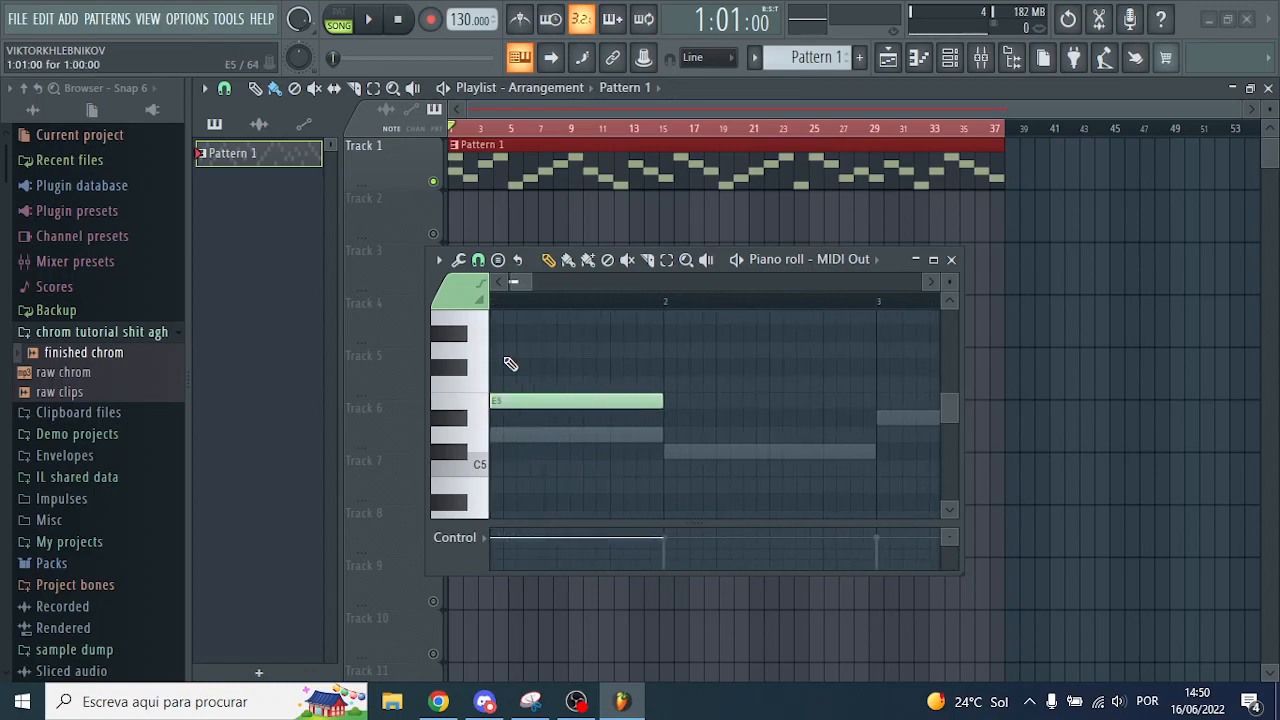
pyautogui.moveTo(521, 284); pyautogui.dragTo(515, 285)
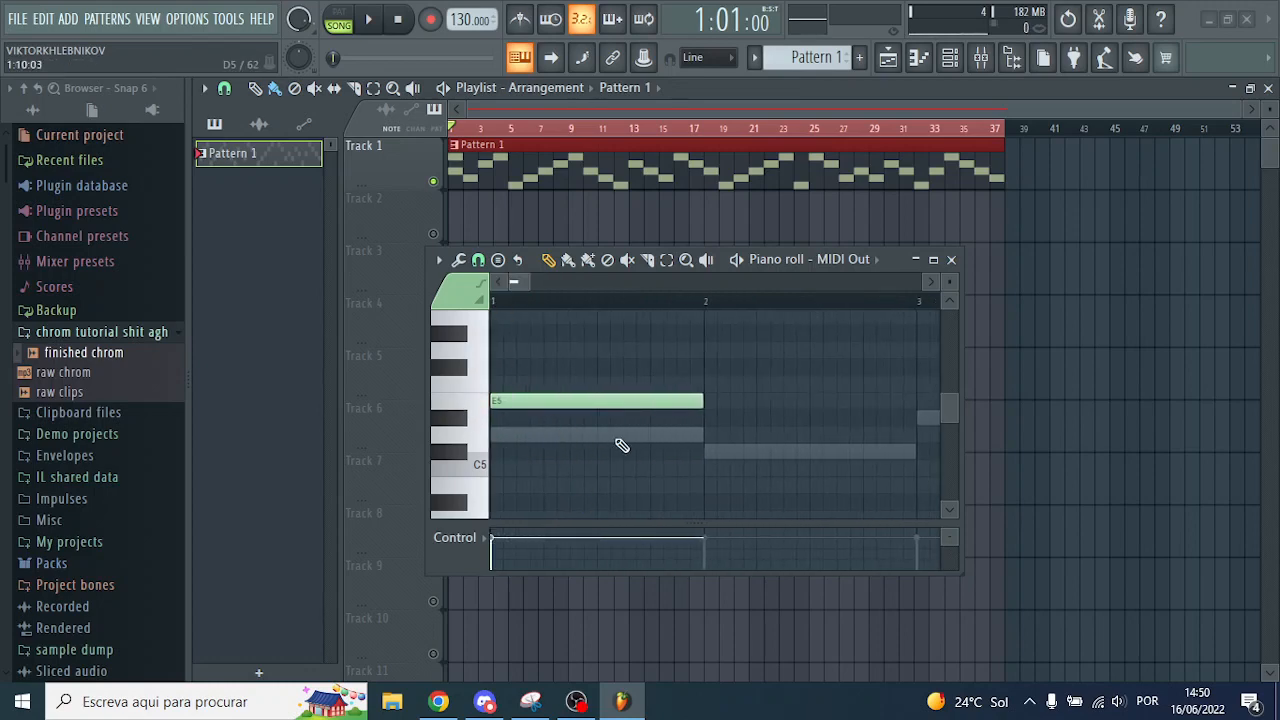
# Play the pattern while trying the test note at A5 and at a lower pitch, and delete it
pyautogui.press('space')
pyautogui.moveTo(571, 409); pyautogui.dragTo(540, 320)
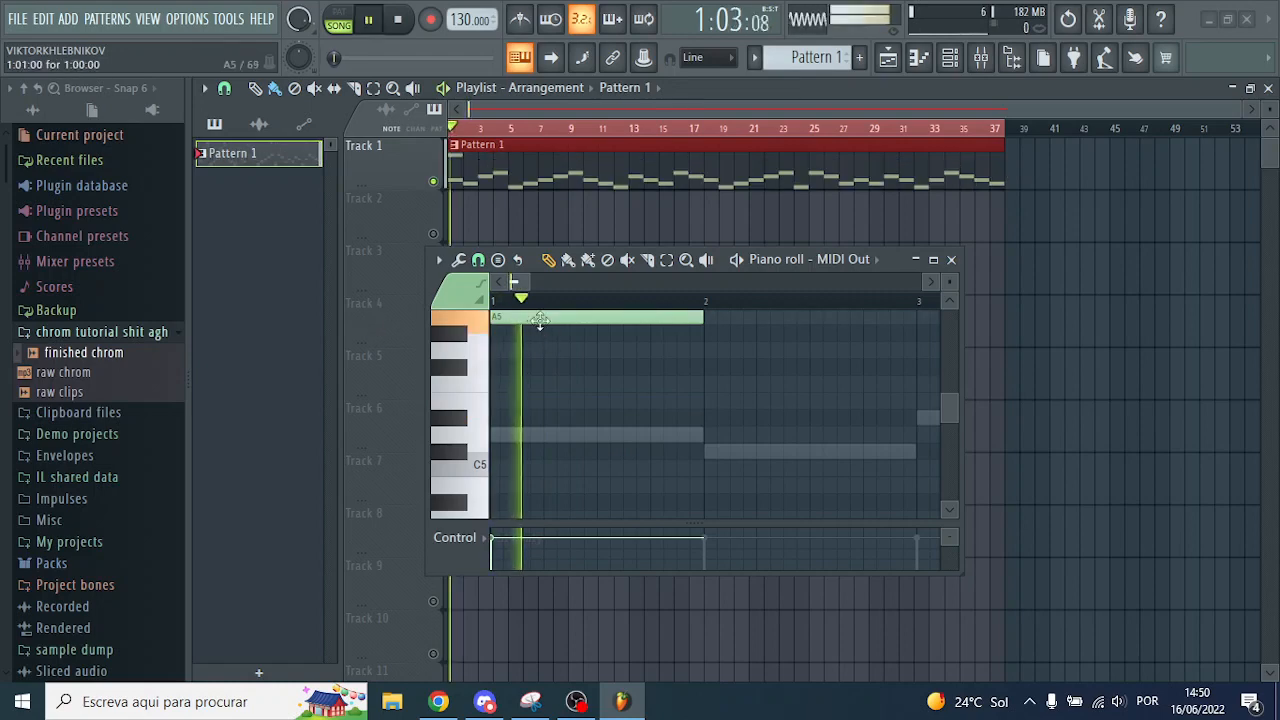
pyautogui.press('space')
pyautogui.rightClick(540, 318)
pyautogui.click(590, 511)
pyautogui.press('space')
pyautogui.press('space')
pyautogui.rightClick(543, 508)
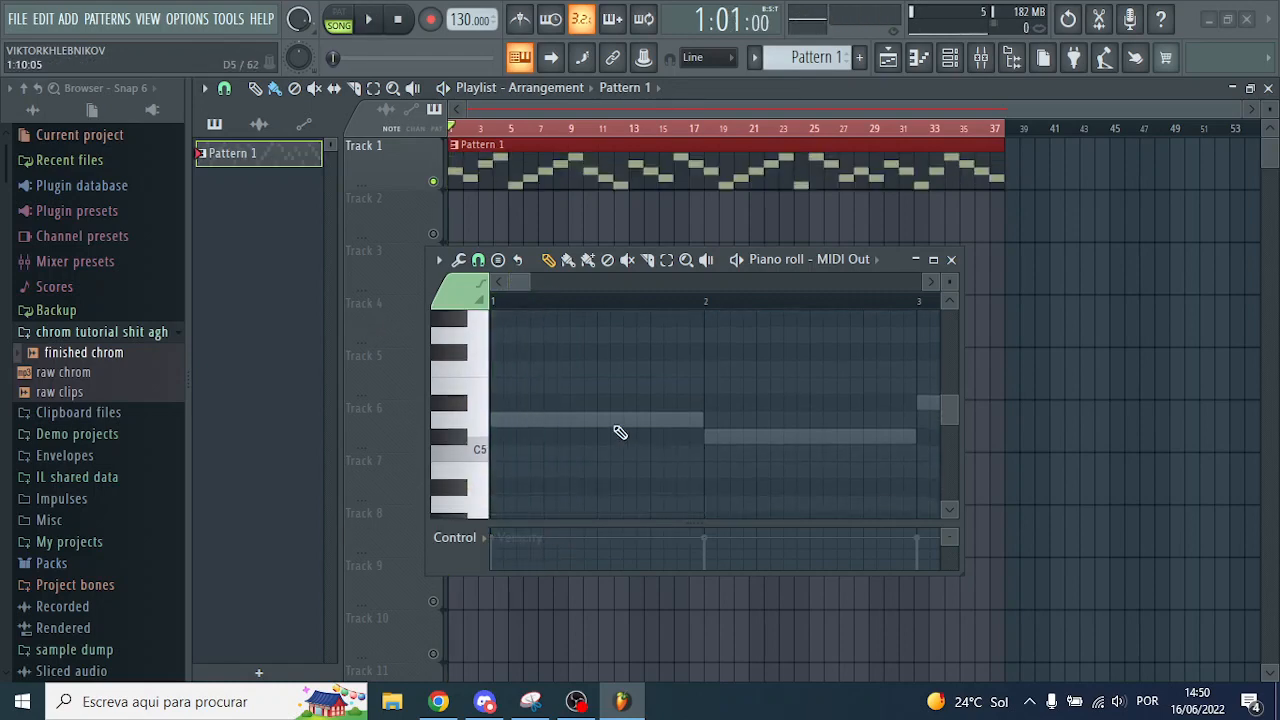
# Place one-bar notes C3, C#3, D3 and D#3 in bars 1 to 4 of the MIDI Out piano roll
pyautogui.keyDown('ctrl'); pyautogui.scroll(-4, 620, 432); pyautogui.keyUp('ctrl')
pyautogui.scroll(-8, 617, 434)
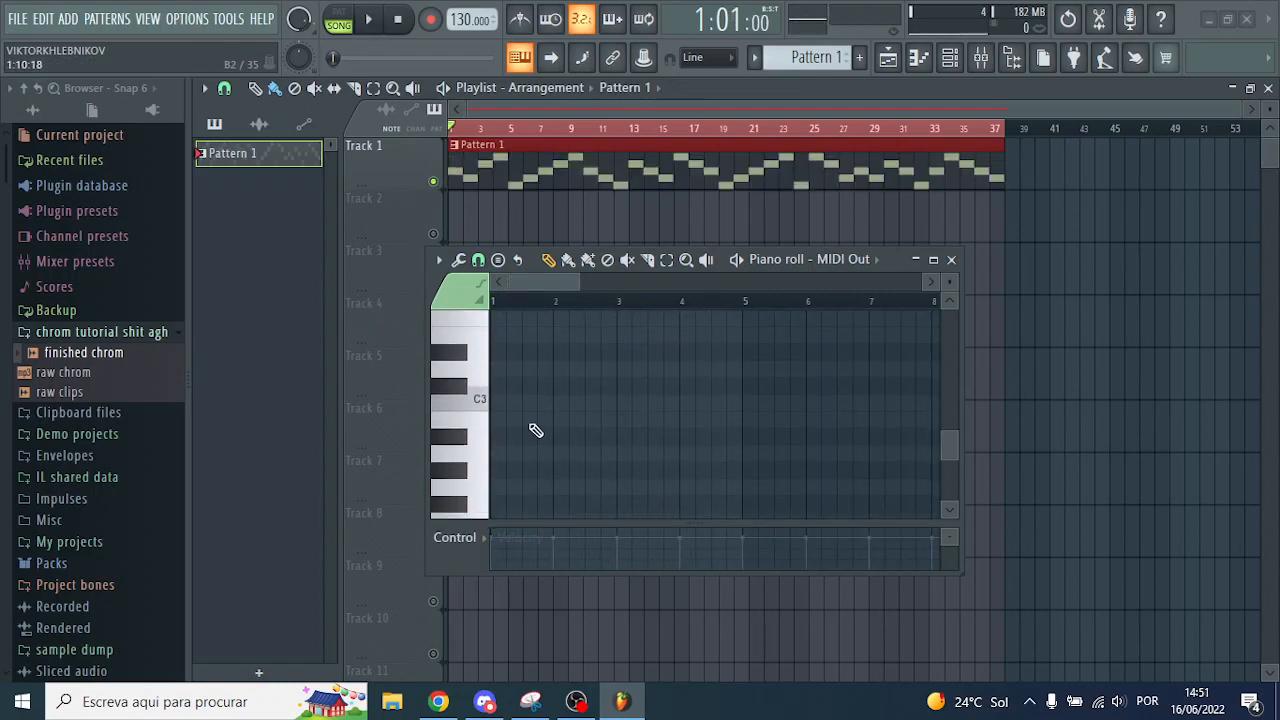
pyautogui.click(525, 402)
pyautogui.click(585, 386)
pyautogui.click(645, 369)
pyautogui.click(705, 352)
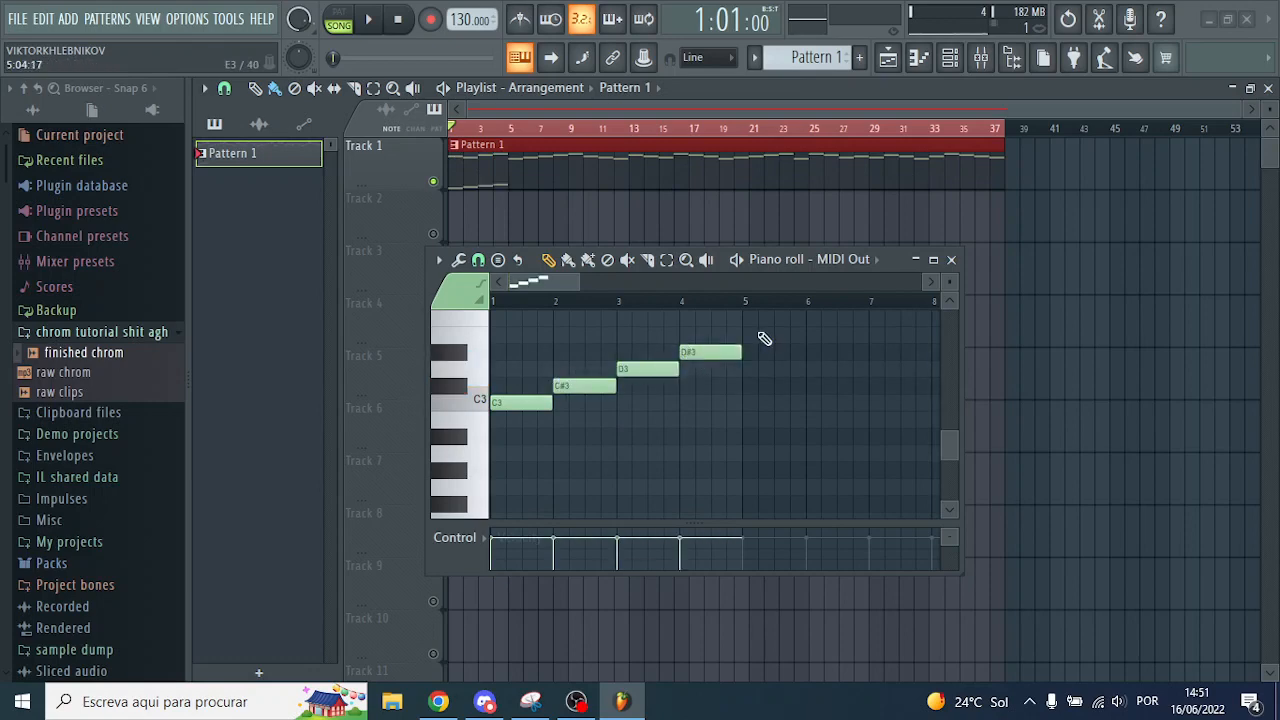
# Continue the rising chromatic scale with one-bar notes from E3 at bar 5 up to bar 37, and close the piano roll
pyautogui.keyDown('ctrl'); pyautogui.scroll(-3, 586, 420); pyautogui.keyUp('ctrl')
pyautogui.scroll(3, 623, 457)
pyautogui.click(603, 487)
pyautogui.click(629, 470)
pyautogui.click(652, 453)
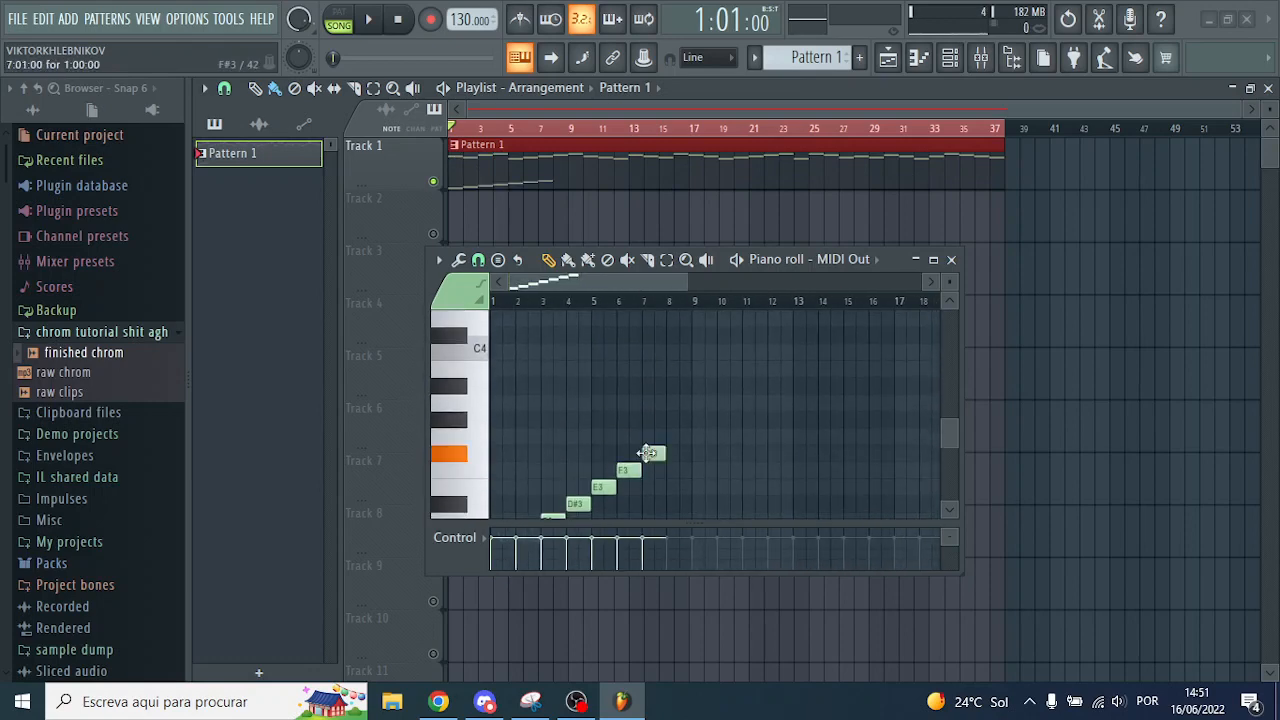
pyautogui.click(728, 402)
pyautogui.click(750, 386)
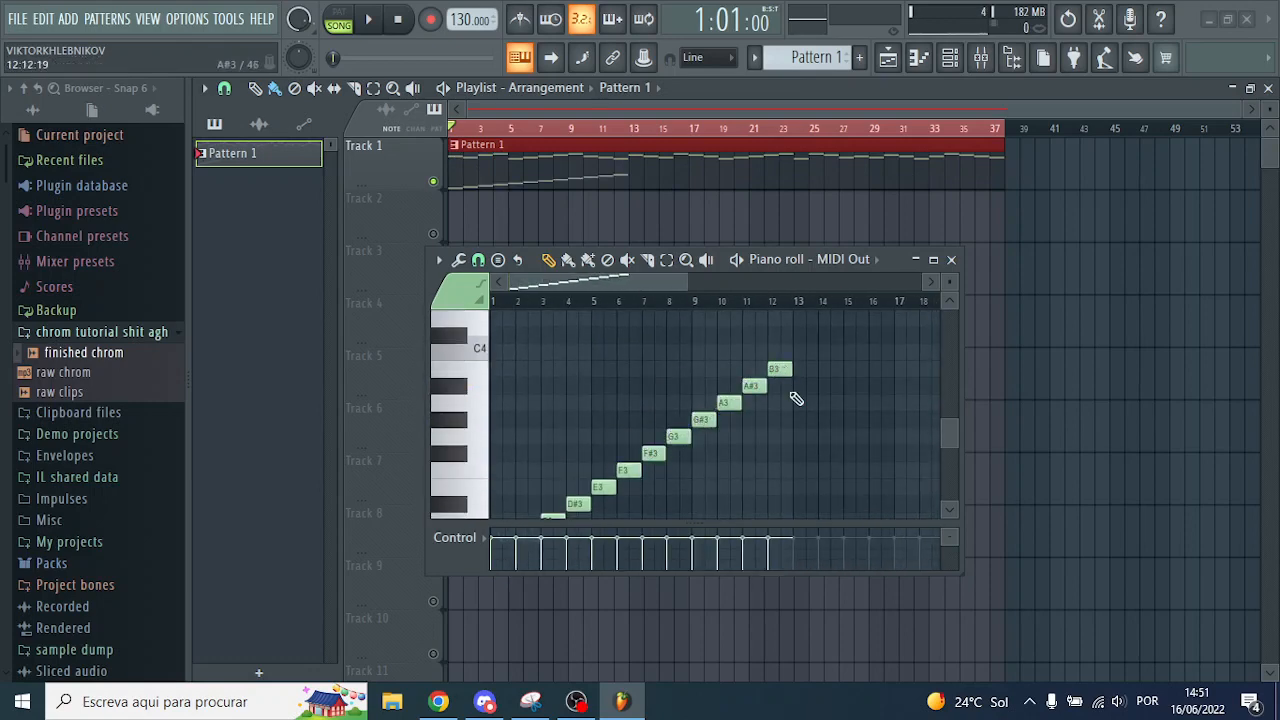
pyautogui.scroll(-3, 794, 410)
pyautogui.press('F7')
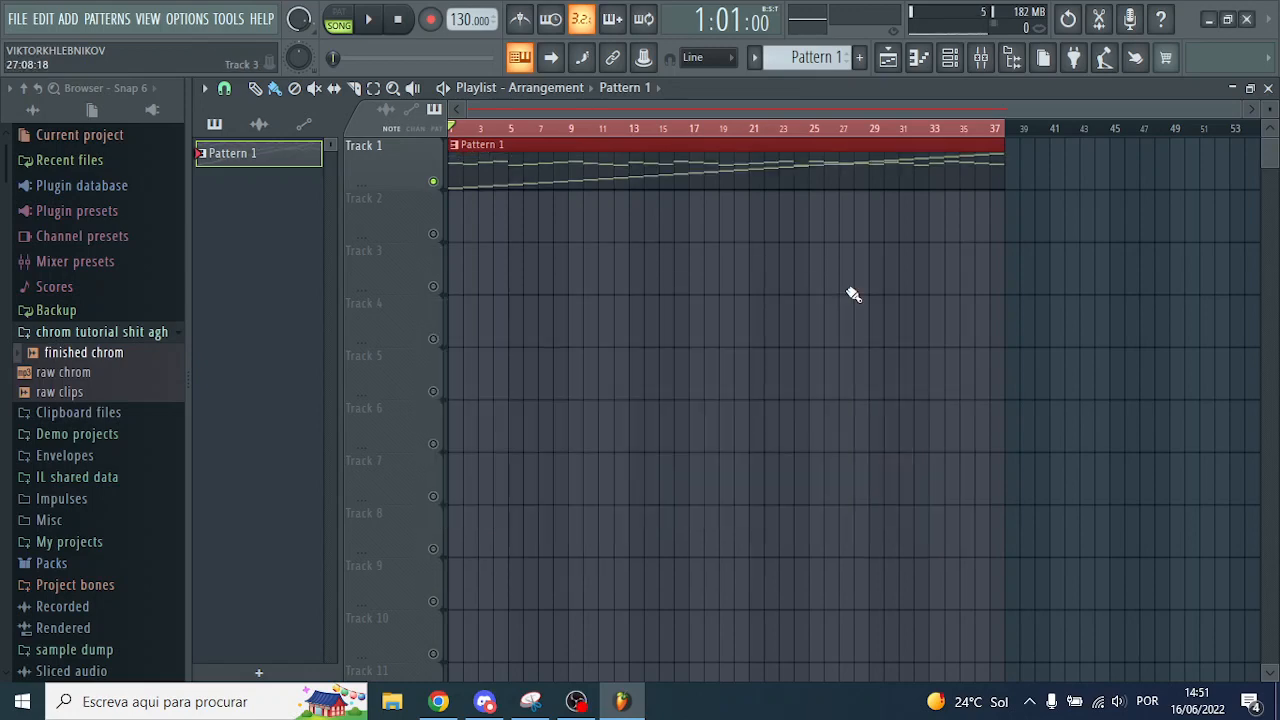
# Audition Pattern 1 in the playlist by skipping through it from bar 1 to bar 30, and stop playback
pyautogui.press('space')
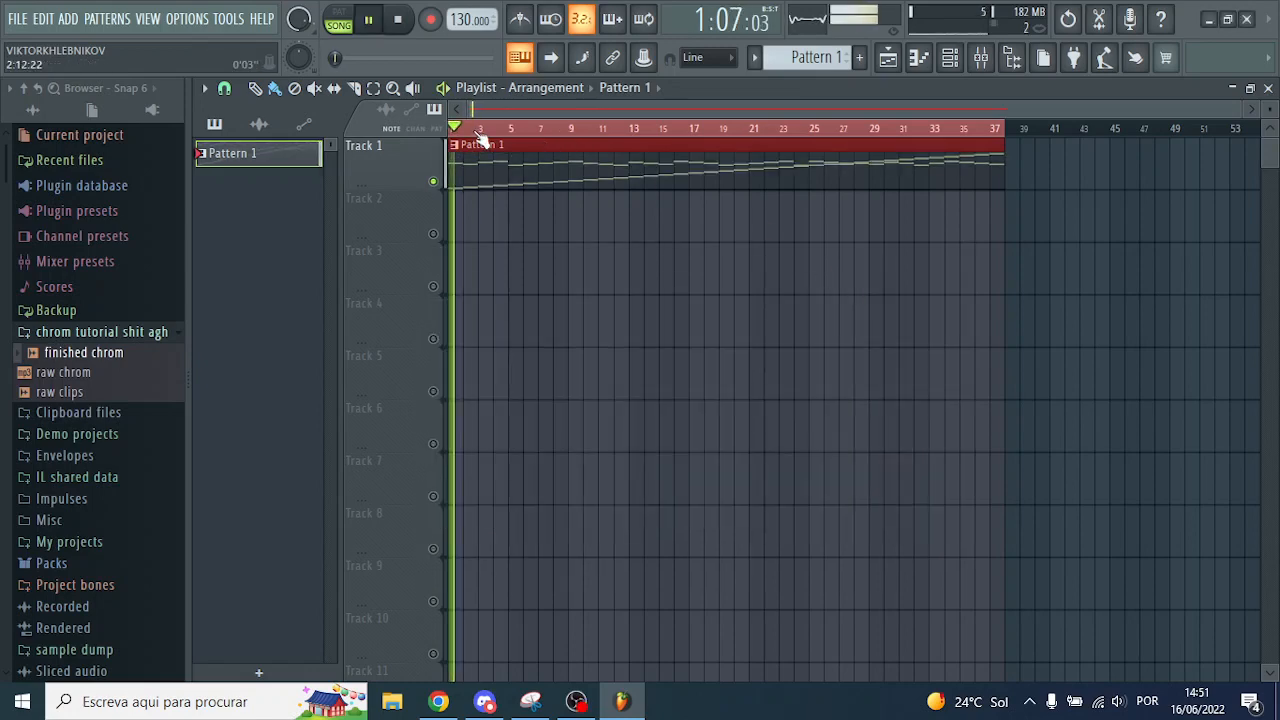
pyautogui.moveTo(480, 134)
pyautogui.mouseDown()
pyautogui.moveTo(754, 126)
pyautogui.moveTo(903, 143)
pyautogui.mouseUp()
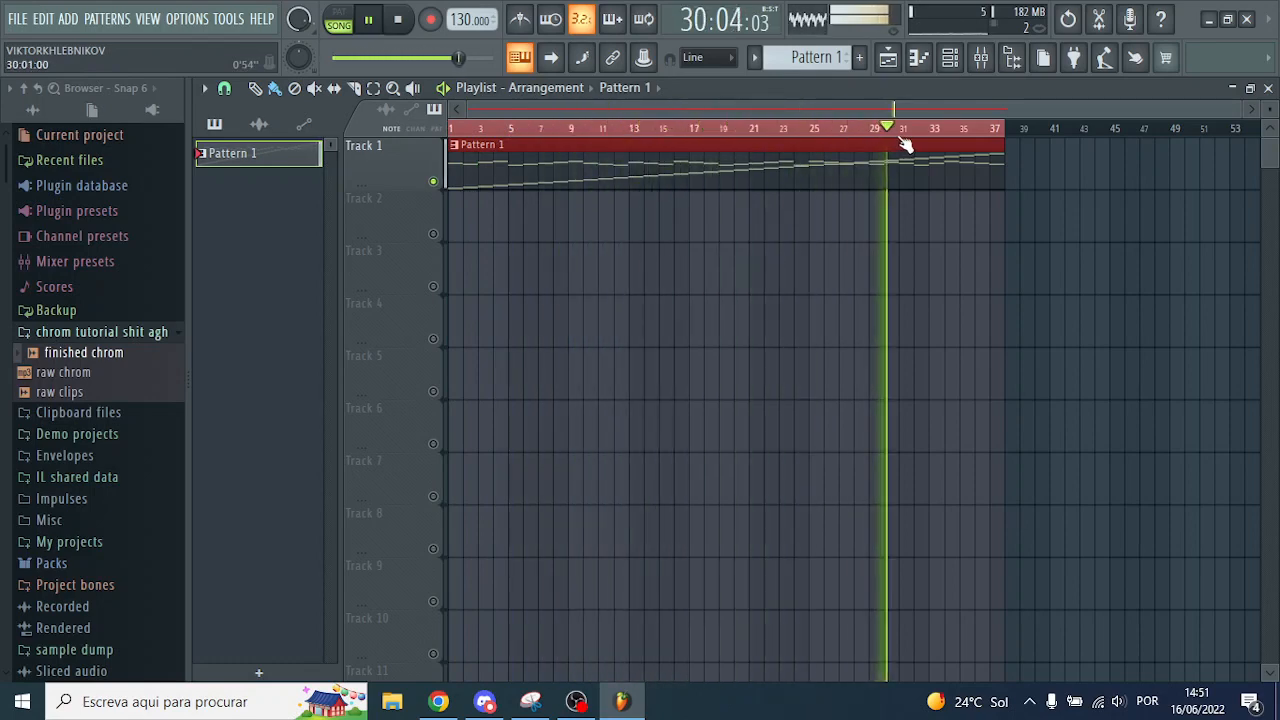
pyautogui.press('space')
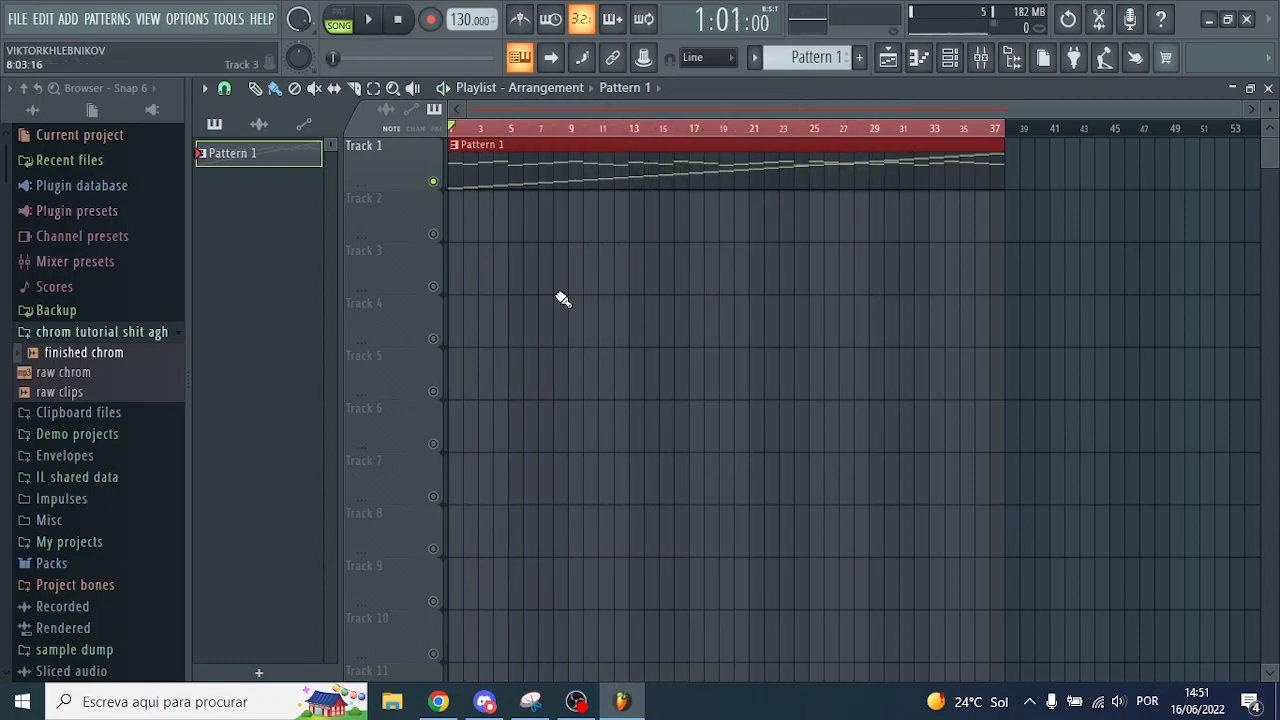
# Place the finished chrom (kerovee sample at bar 1 of playlist Track 2 and solo that track
pyautogui.moveTo(102, 372); pyautogui.dragTo(463, 232)
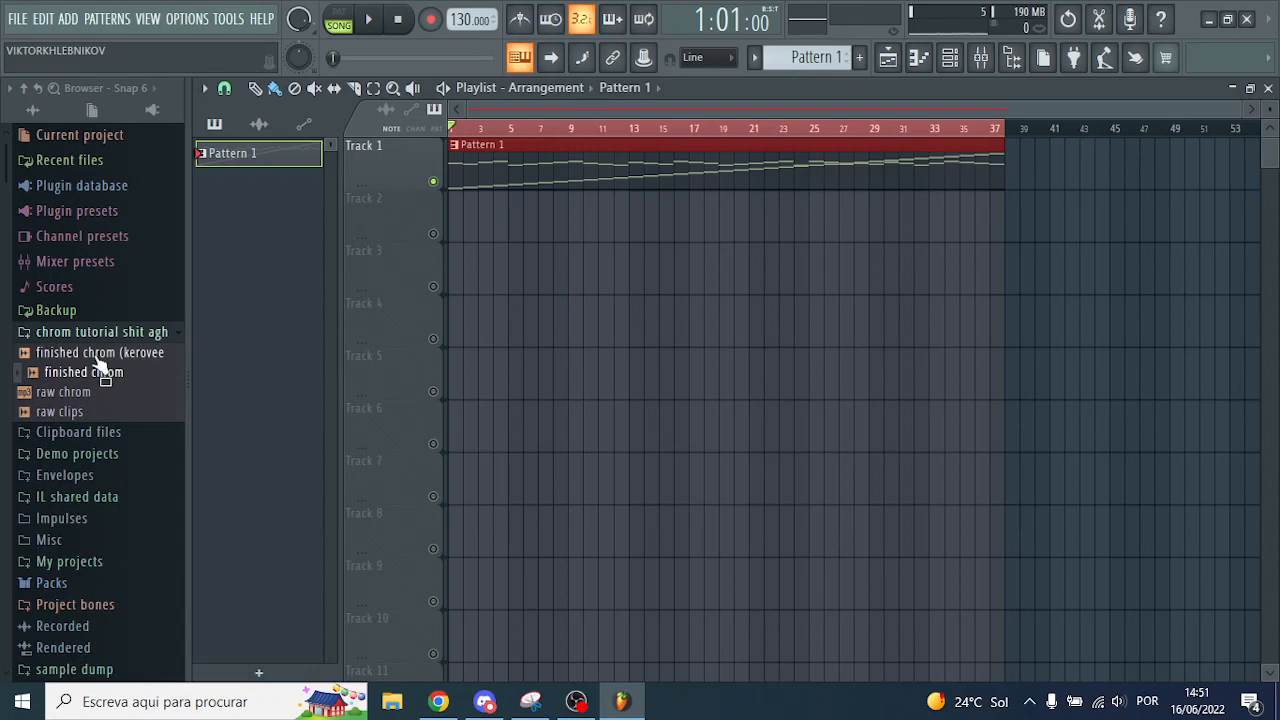
pyautogui.rightClick(409, 232)
pyautogui.click(409, 233)
pyautogui.rightClick(433, 234)
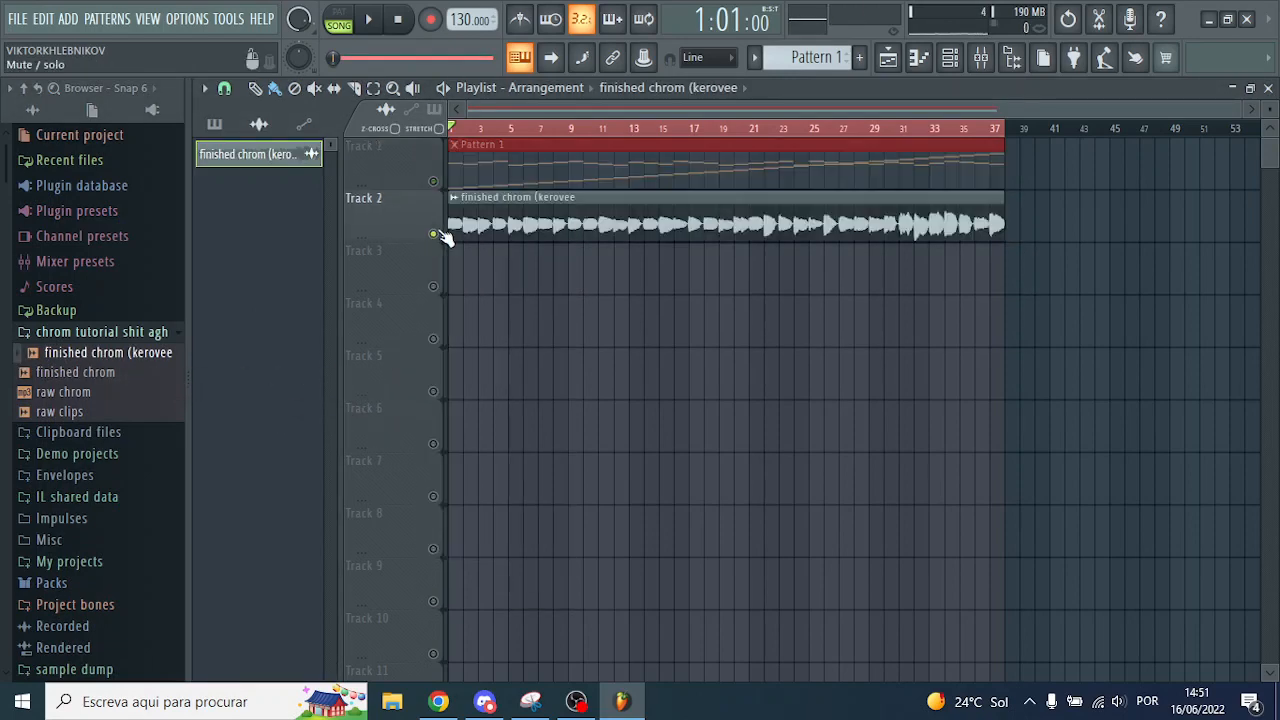
# Route the finished chrom (kerovee clip to mixer Insert 2 and play it from bar 4
pyautogui.click(950, 58)
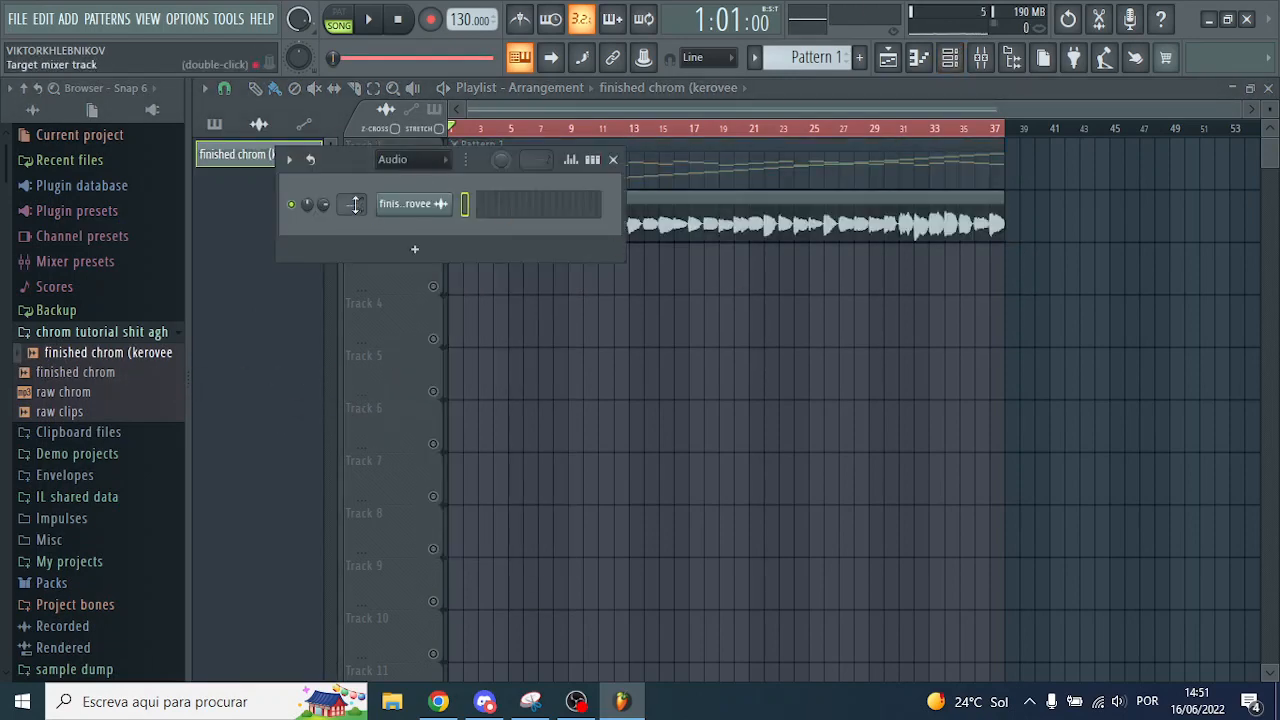
pyautogui.click(980, 58)
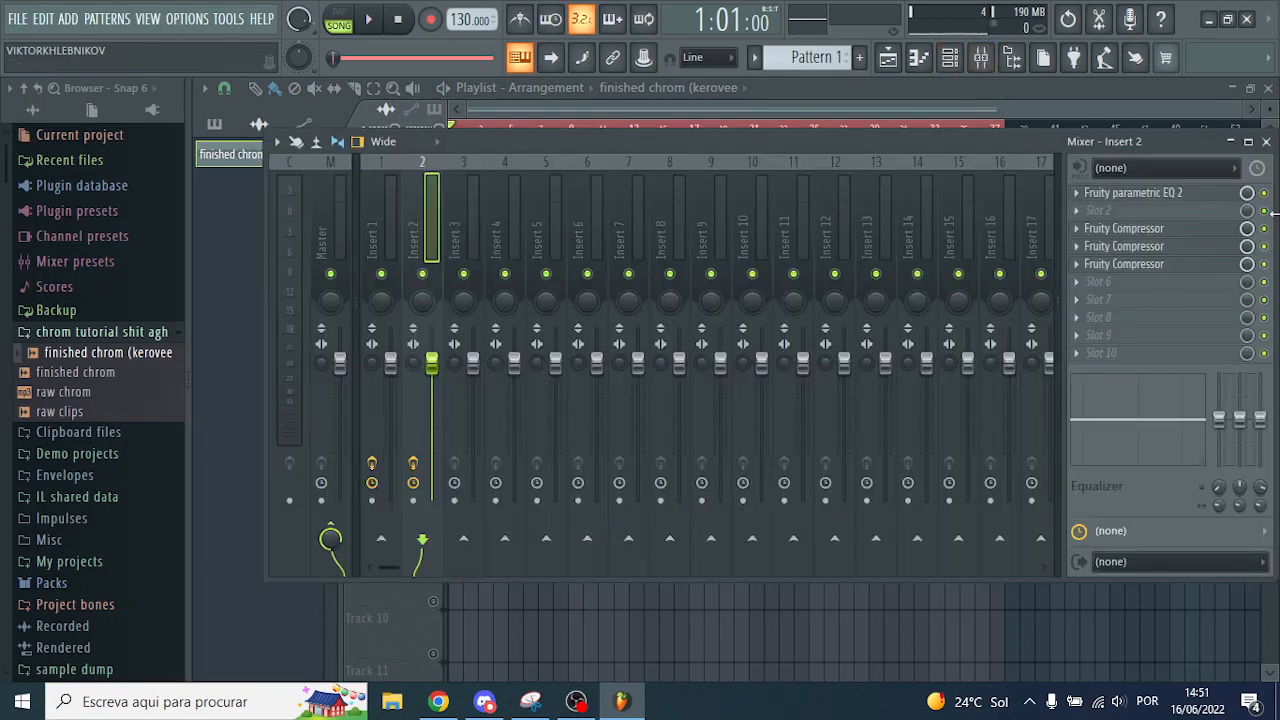
pyautogui.click(1266, 142)
pyautogui.press('space')
pyautogui.click(495, 128)
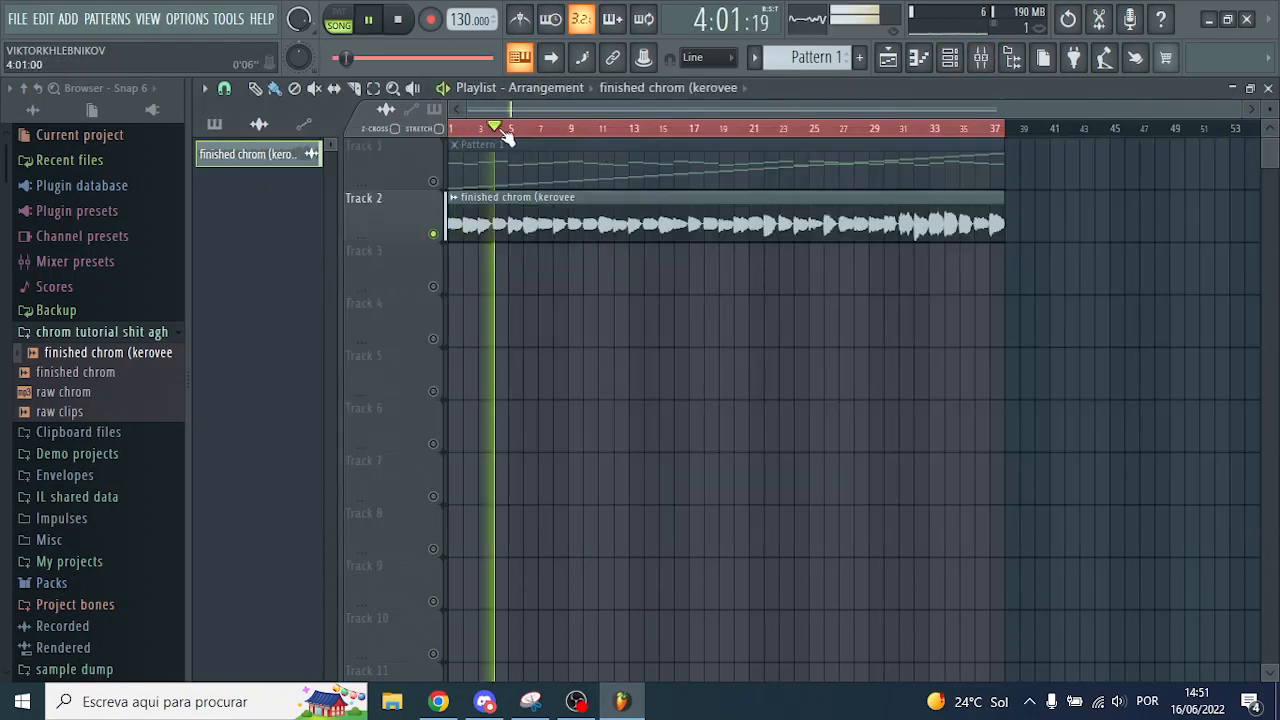
# Audition the finished chrom (kerovee clip from bar 8 to about bar 17, stop playback and remove the clip from the playlist
pyautogui.click(553, 130)
pyautogui.moveTo(555, 138); pyautogui.dragTo(704, 130)
pyautogui.press('space')
pyautogui.hotkey('ctrl', 'a')
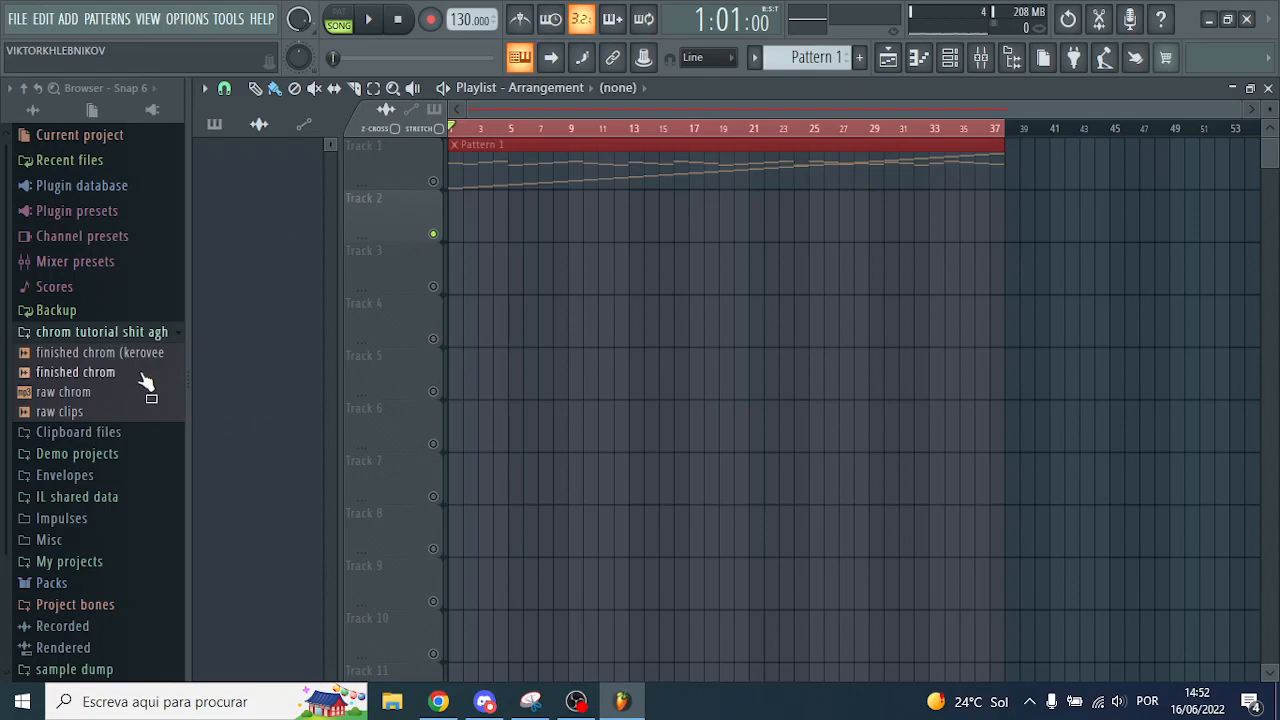
# Load the finished chrom (kerovee sample into Slicex, audition a note from Marker #12 to Marker #16, and close the piano roll
pyautogui.moveTo(143, 377); pyautogui.dragTo(85, 388)
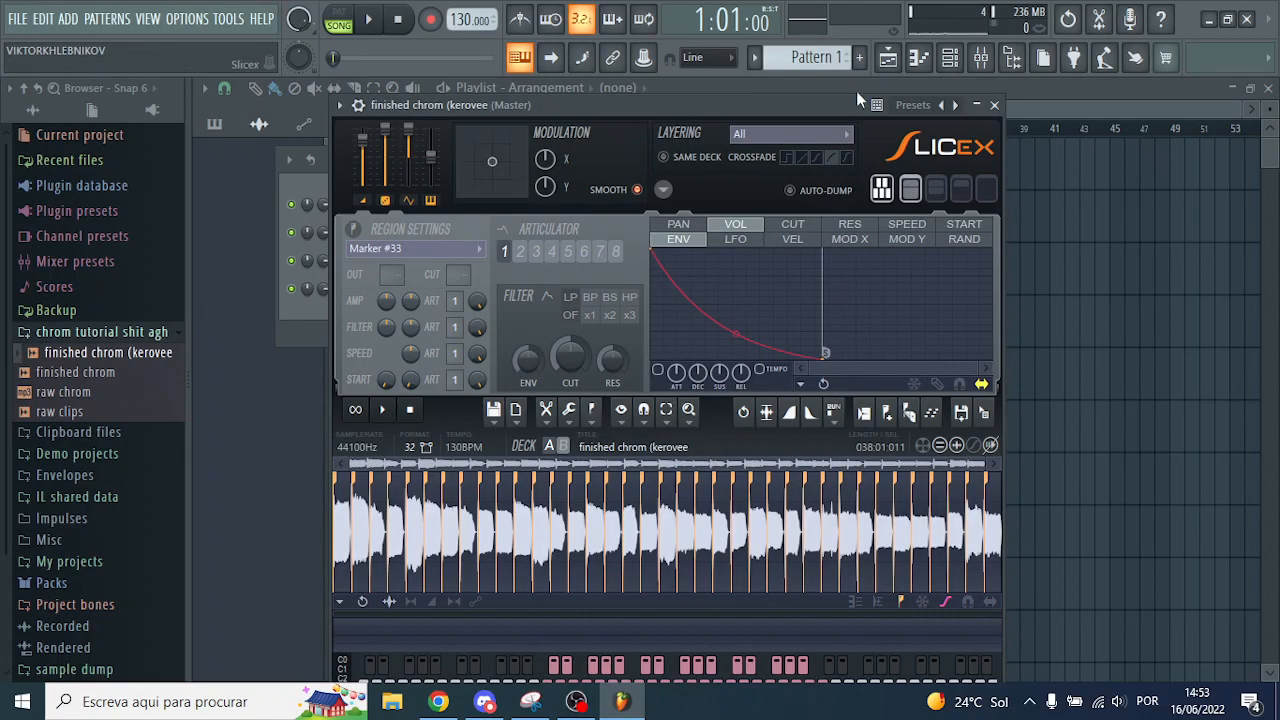
pyautogui.click(888, 57)
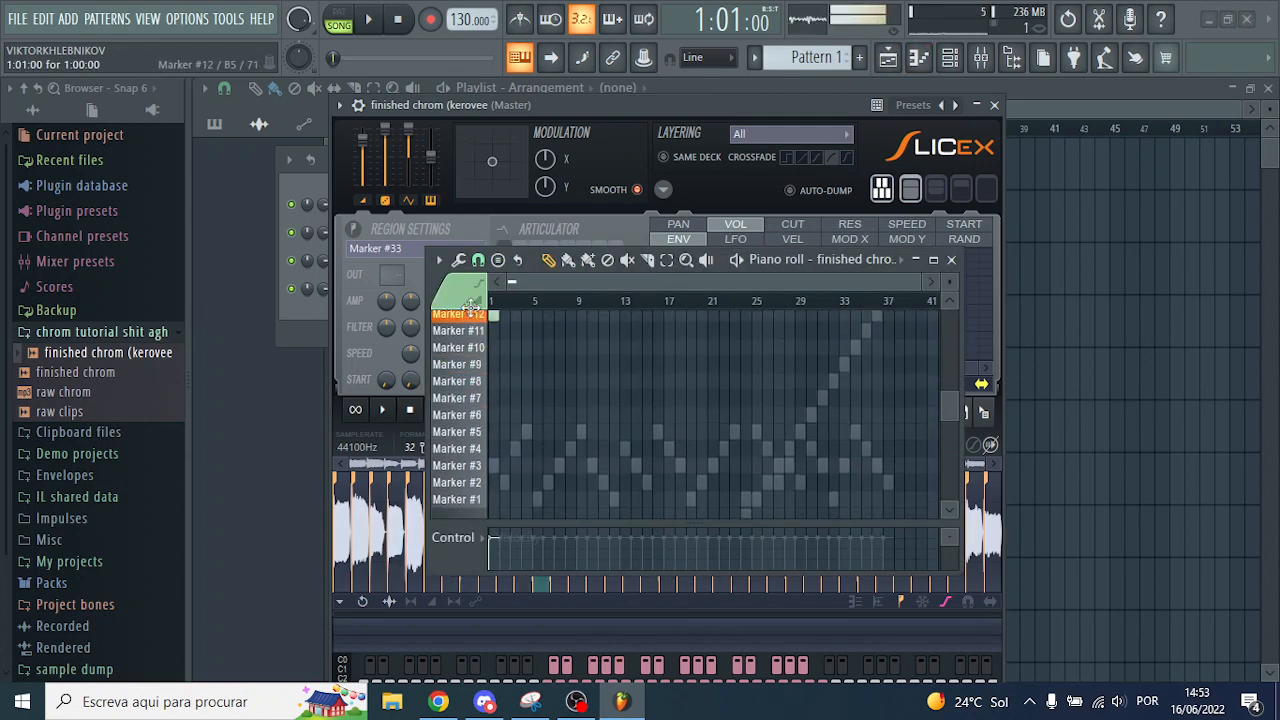
pyautogui.moveTo(470, 305)
pyautogui.mouseDown()
pyautogui.moveTo(512, 301)
pyautogui.moveTo(537, 445)
pyautogui.mouseUp()
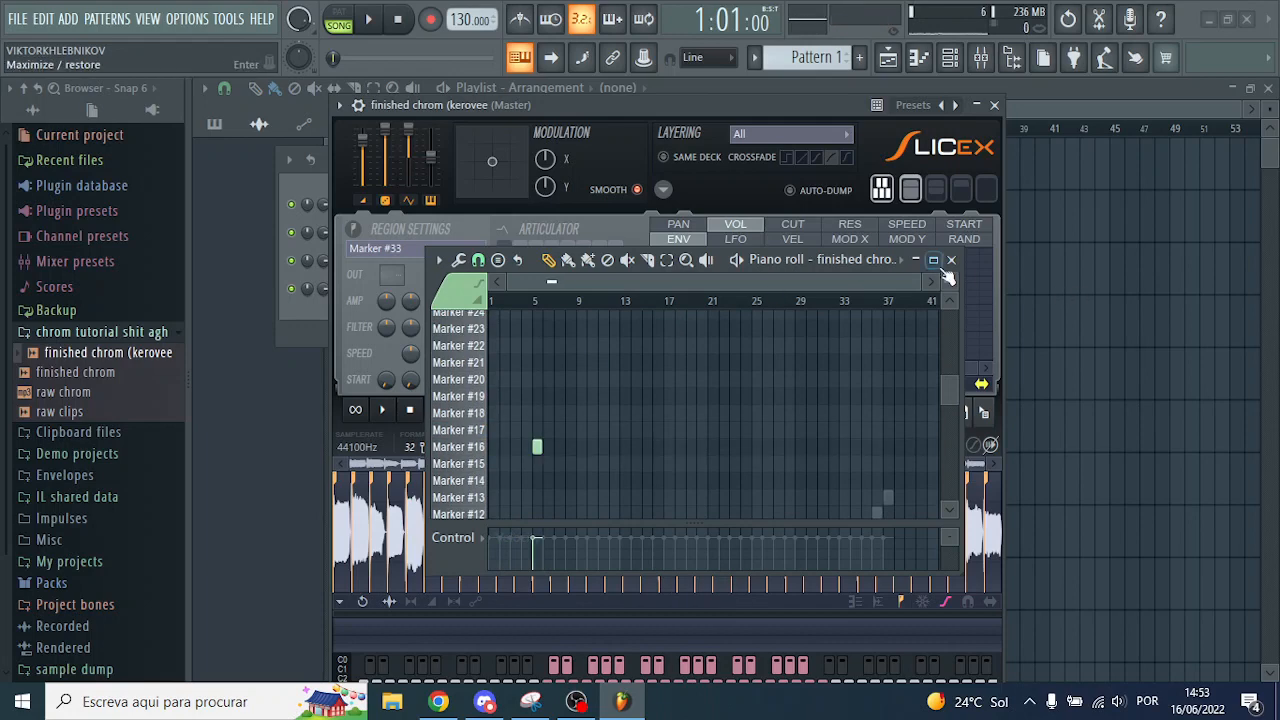
pyautogui.click(951, 260)
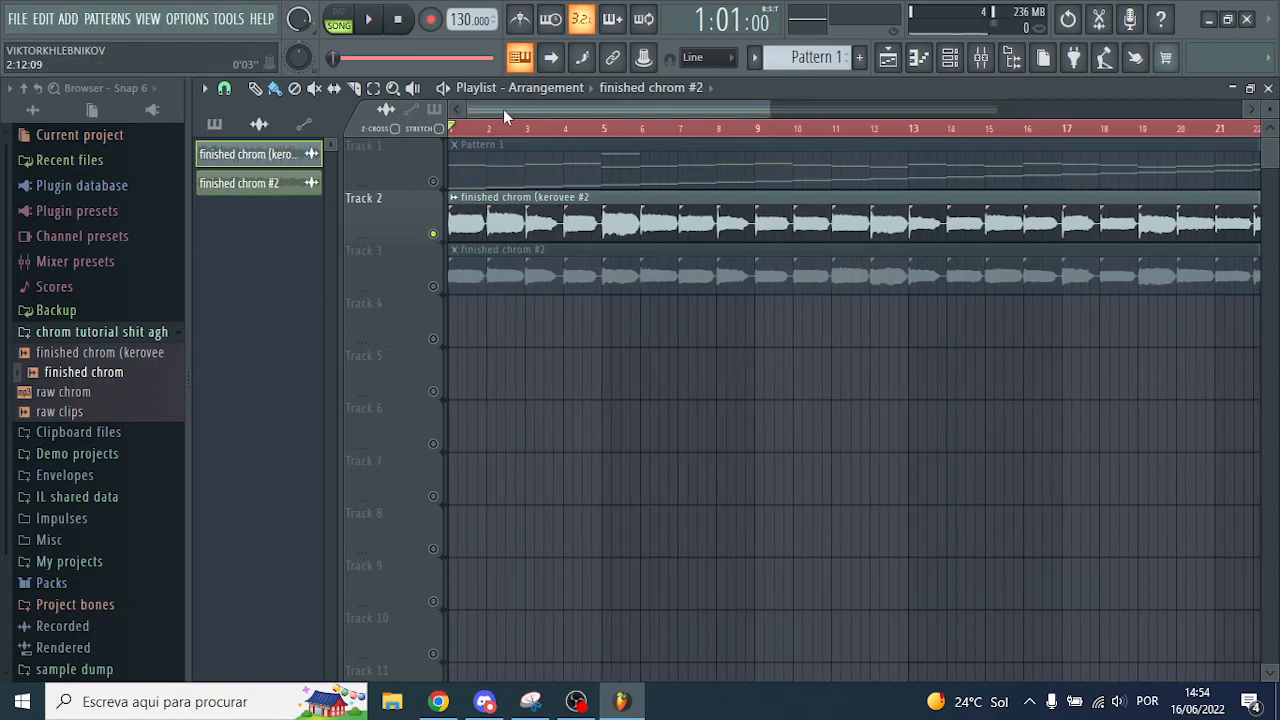
# Compare finished chrom (kerovee #2 with finished chrom #2 from bar 13 by soloing and playing Tracks 2 and 3 alternately
pyautogui.scroll(-4, 644, 229)
pyautogui.scroll(4, 646, 228)
pyautogui.click(713, 130)
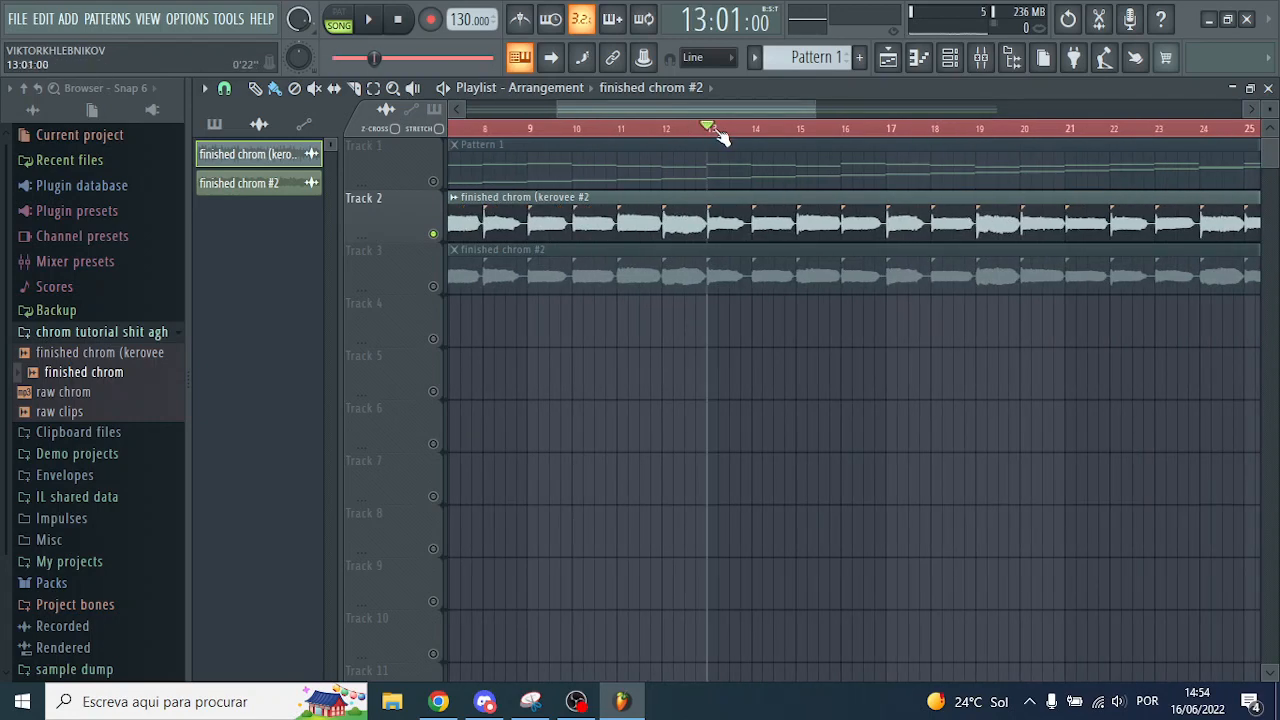
pyautogui.scroll(6, 758, 228)
pyautogui.press('space')
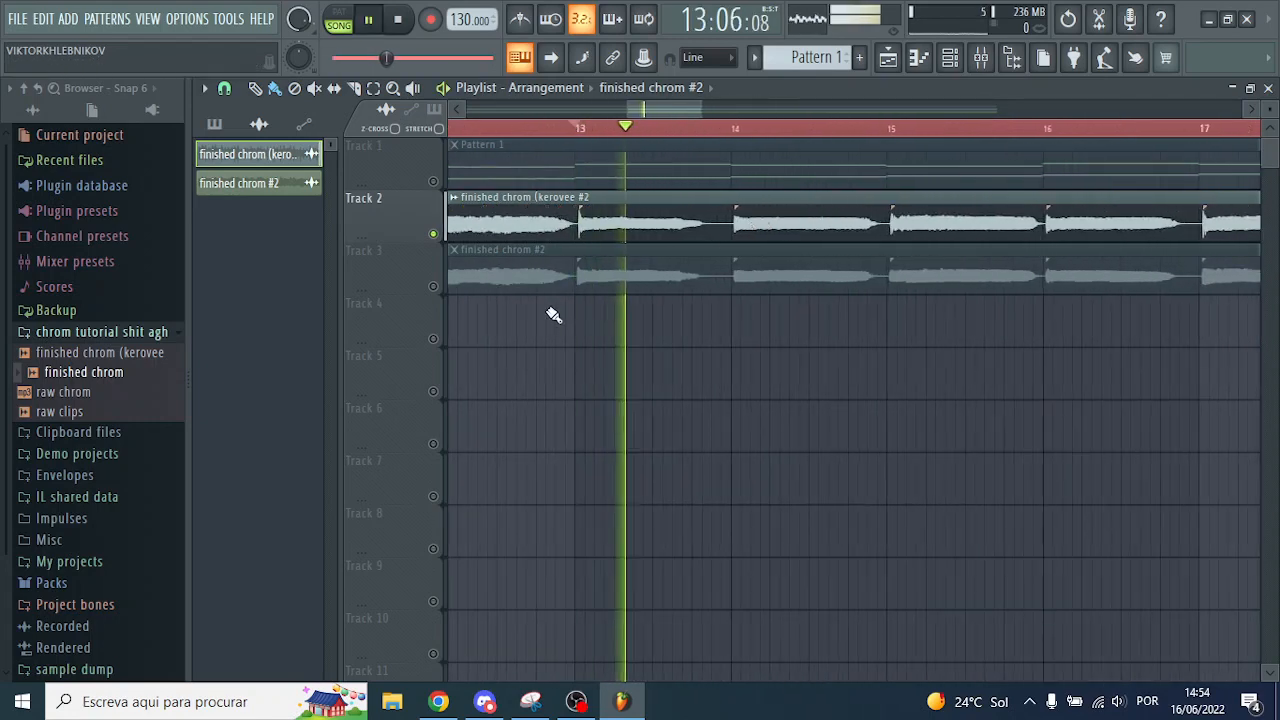
pyautogui.press('space')
pyautogui.keyDown('ctrl'); pyautogui.click(433, 287); pyautogui.keyUp('ctrl')
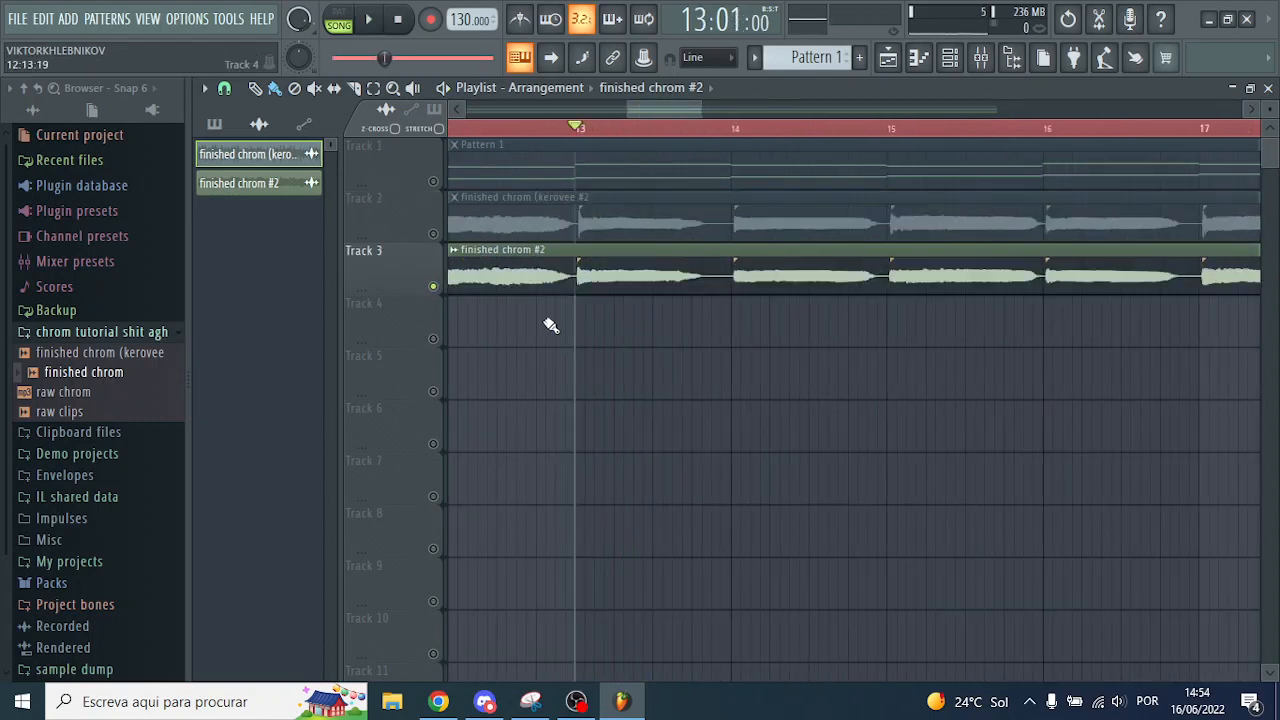
pyautogui.press('space')
pyautogui.press('space')
pyautogui.rightClick(433, 234)
pyautogui.press('space')
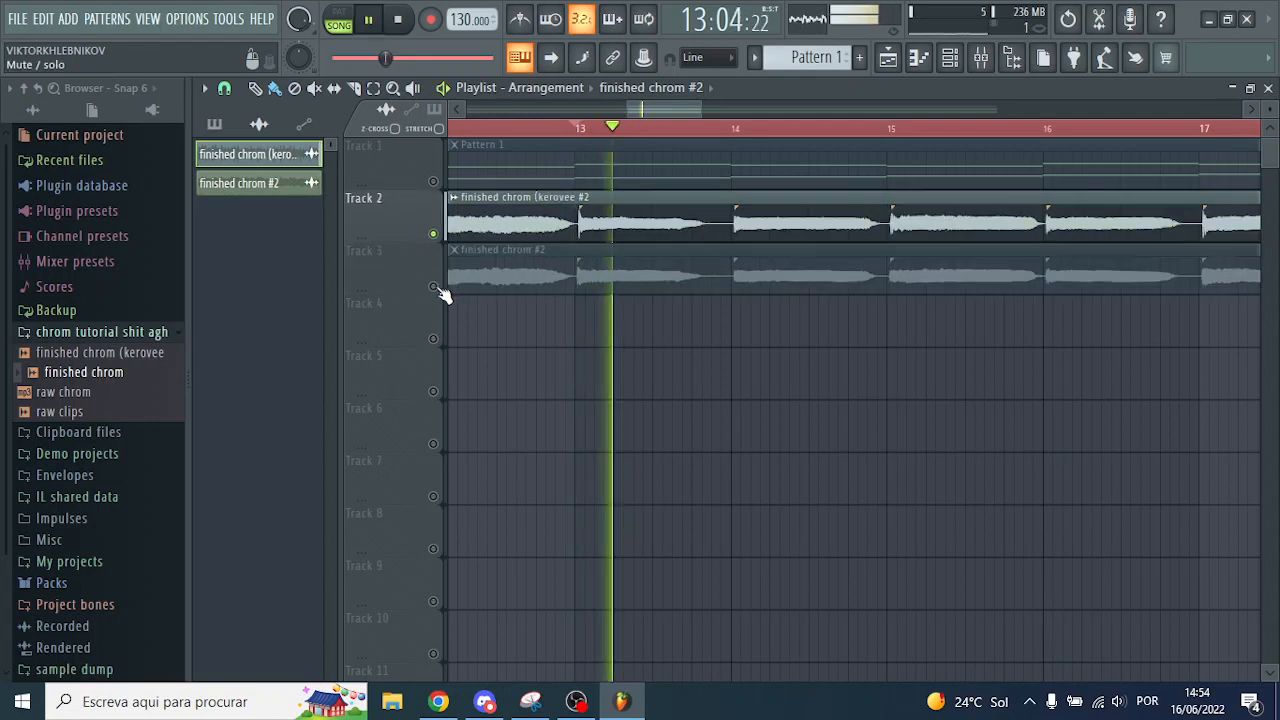
pyautogui.press('space')
pyautogui.rightClick(433, 286)
pyautogui.press('space')
pyautogui.press('space')
pyautogui.rightClick(433, 234)
pyautogui.press('space')
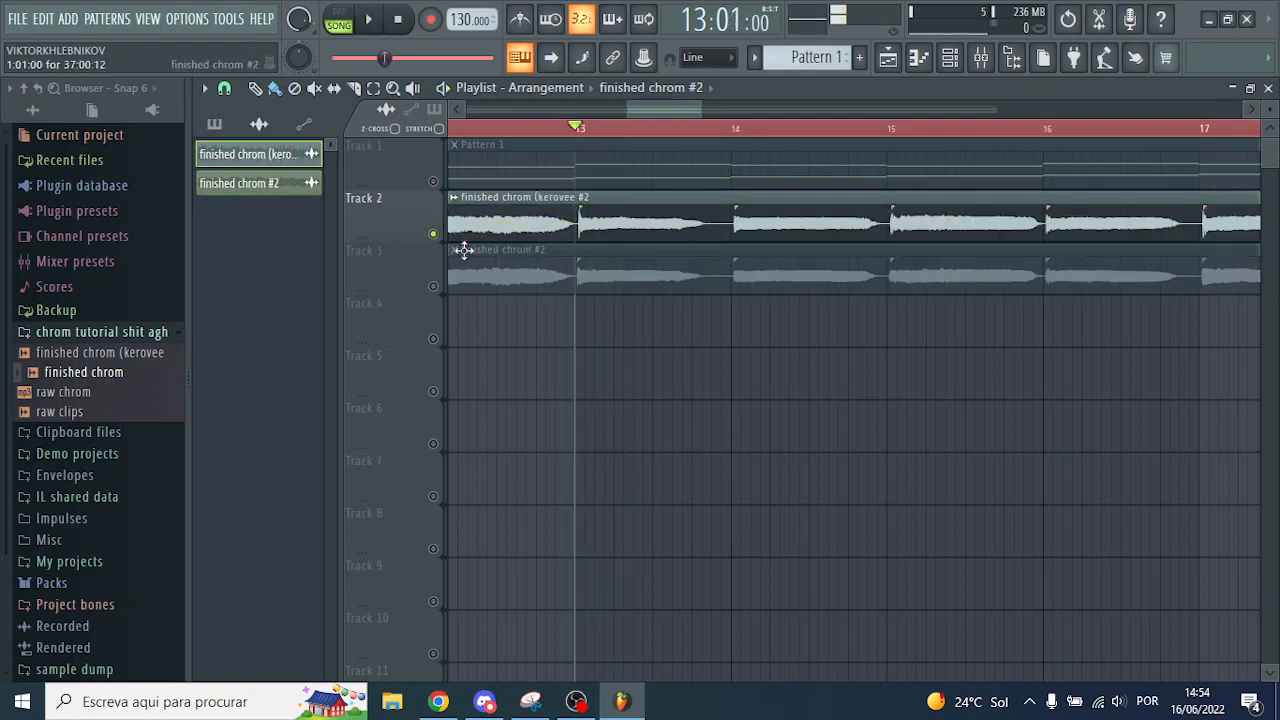
# Compare the same two chromatic clips within bar 1, alternately soloing and playing Track 2 and Track 3
pyautogui.moveTo(674, 110); pyautogui.dragTo(488, 116)
pyautogui.click(486, 128)
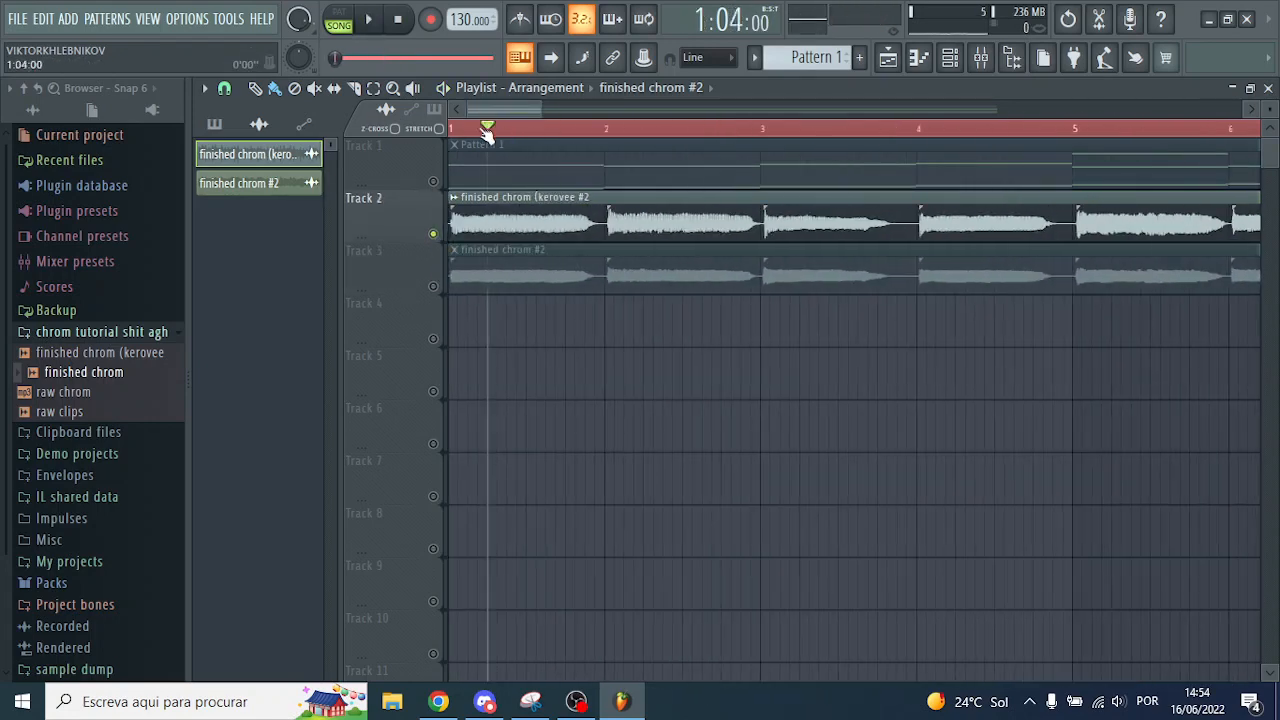
pyautogui.press('space')
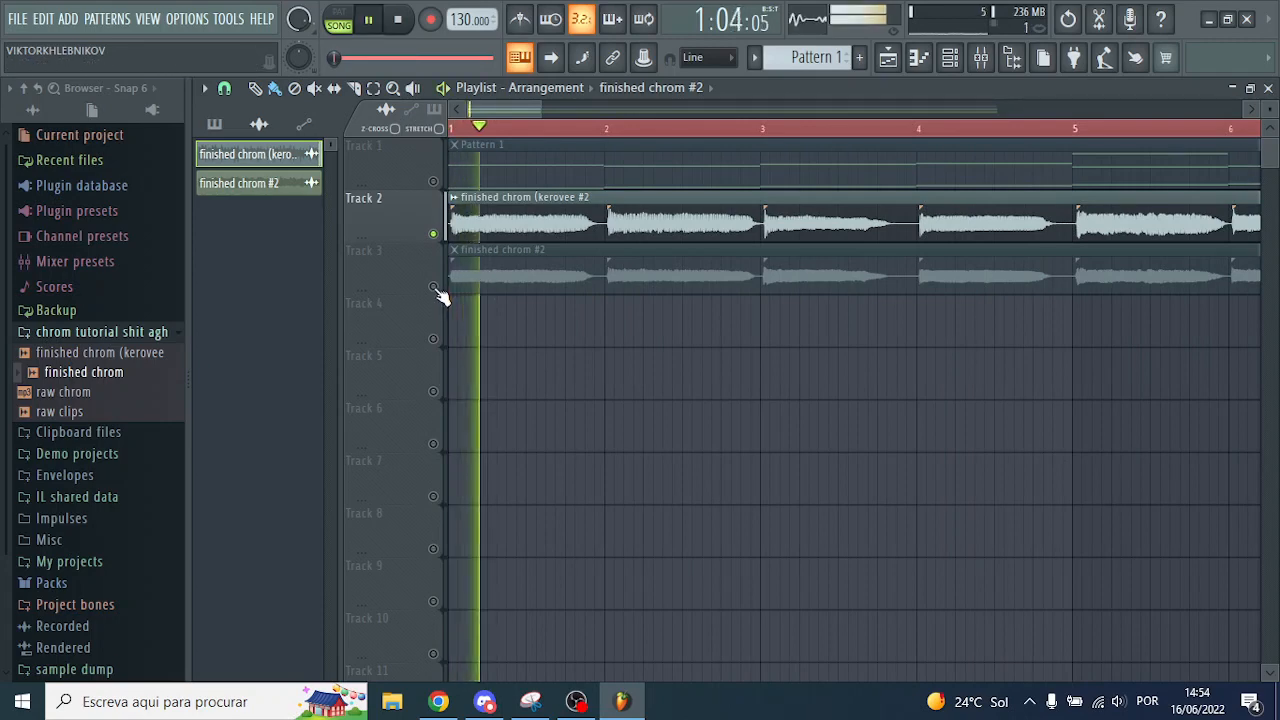
pyautogui.press('space')
pyautogui.rightClick(434, 287)
pyautogui.press('space')
pyautogui.press('space')
pyautogui.rightClick(434, 235)
pyautogui.press('space')
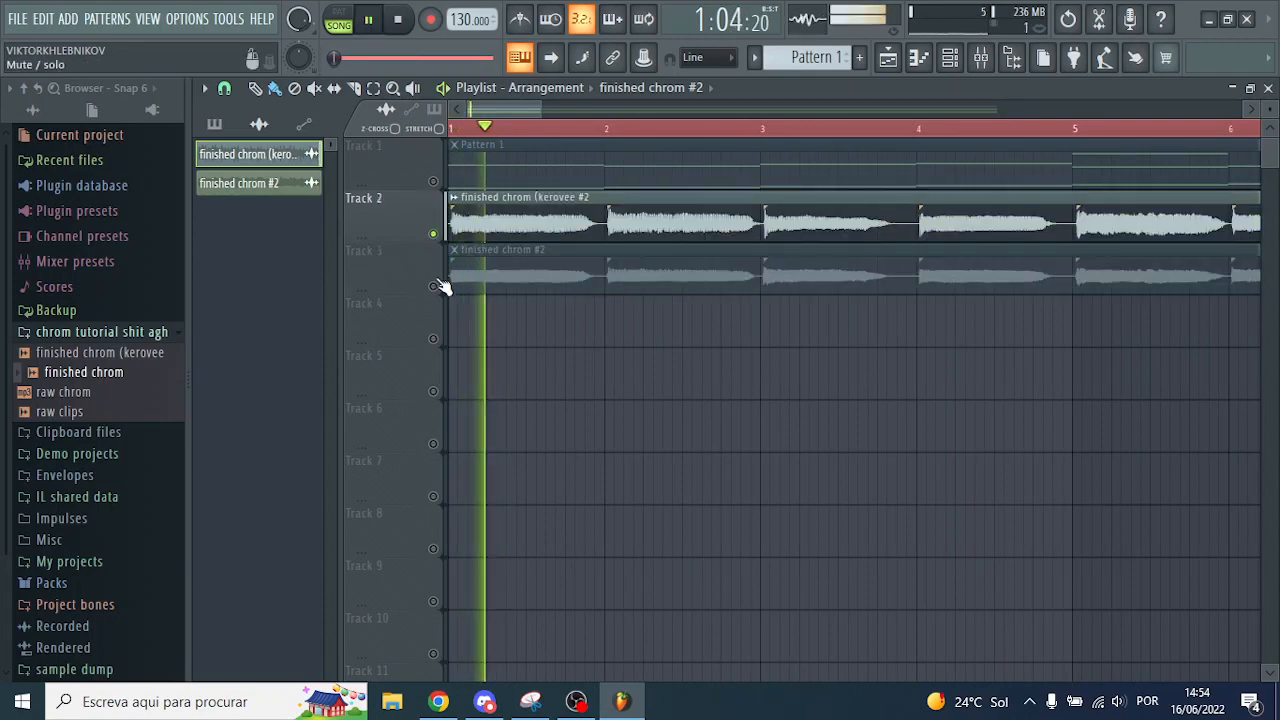
pyautogui.press('space')
pyautogui.rightClick(434, 287)
pyautogui.press('space')
pyautogui.press('space')
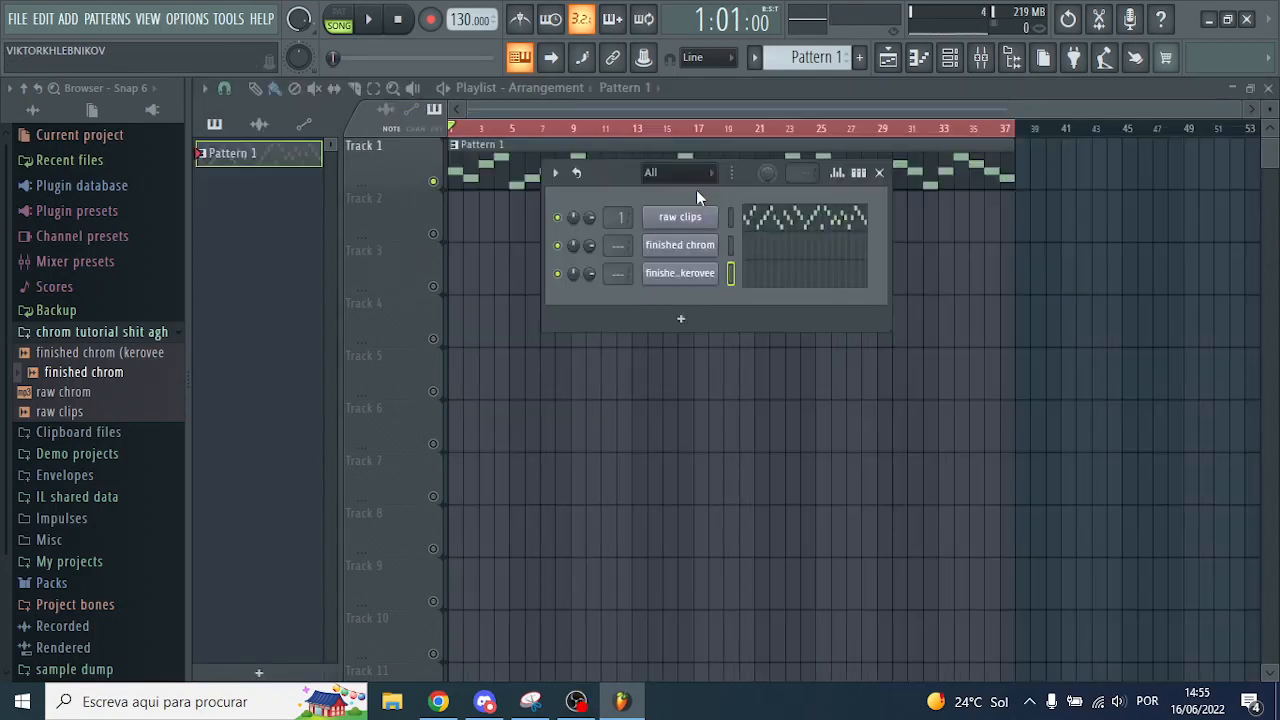
# Select the A region of raw clips in Slicex and place it in the playlist as an audio clip
pyautogui.moveTo(617, 178); pyautogui.dragTo(634, 180)
pyautogui.click(680, 217)
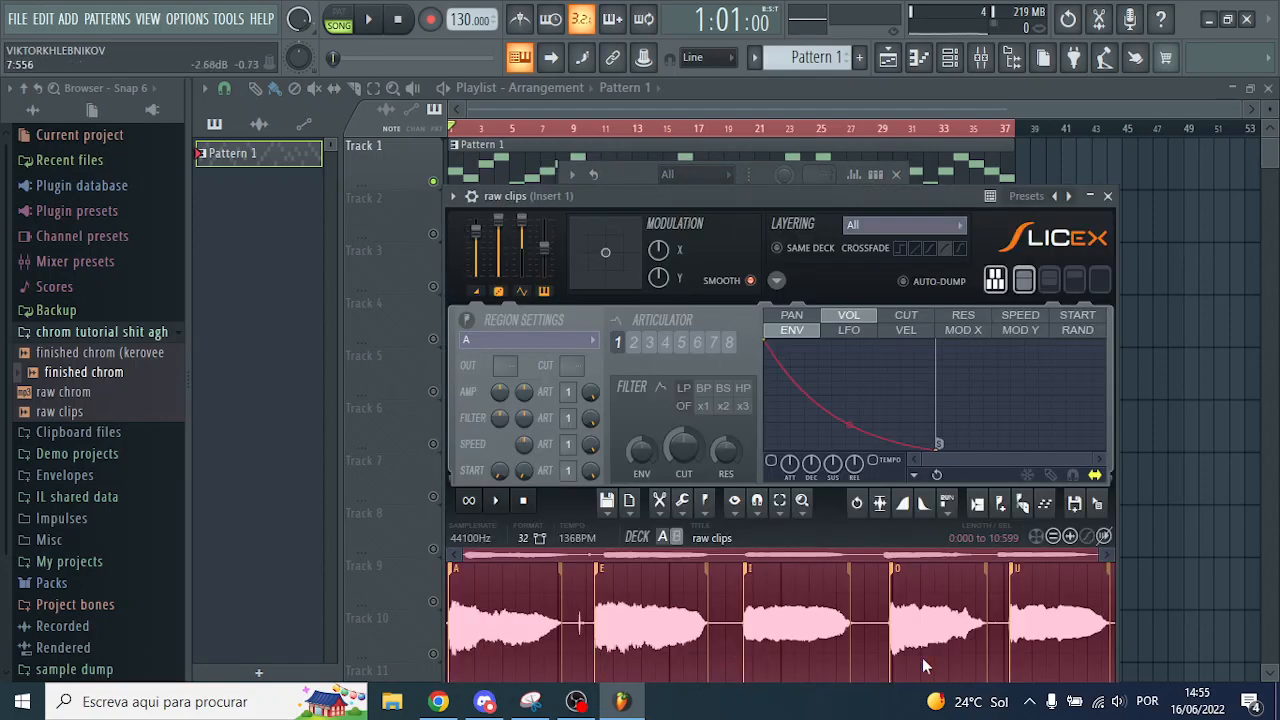
pyautogui.moveTo(841, 200); pyautogui.dragTo(851, 114)
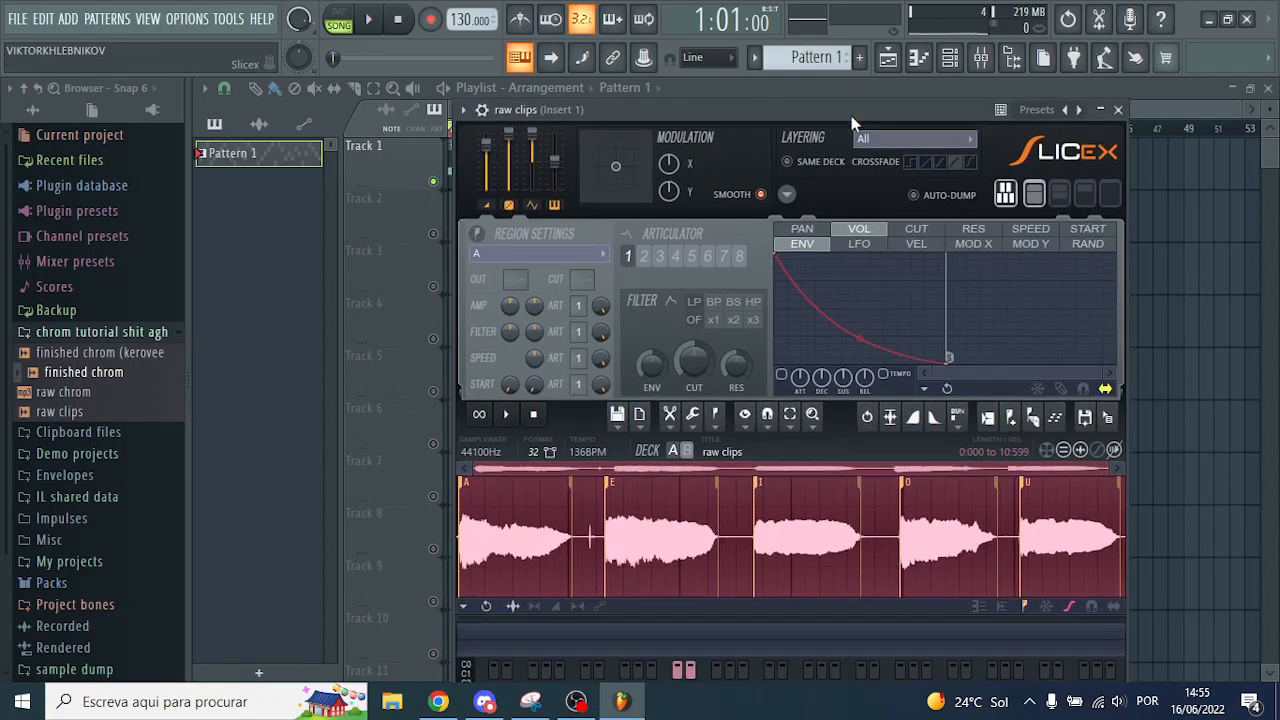
pyautogui.click(505, 560)
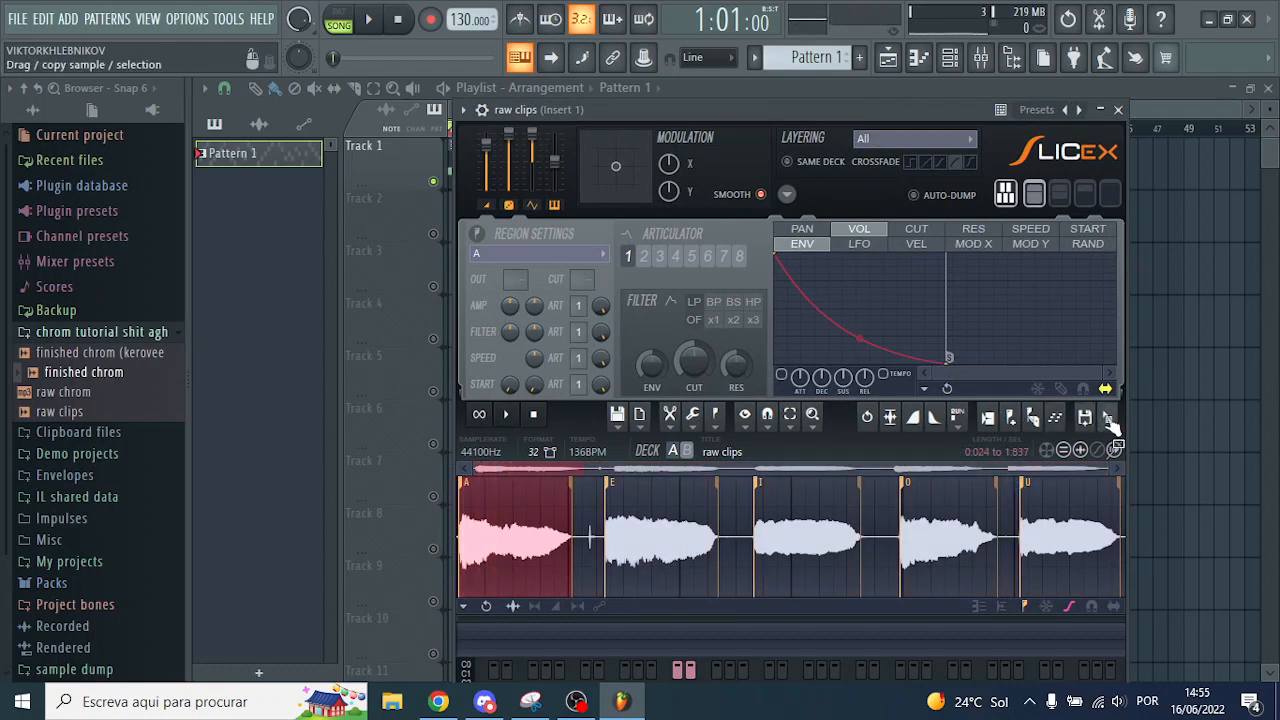
pyautogui.moveTo(1107, 420); pyautogui.dragTo(1189, 380)
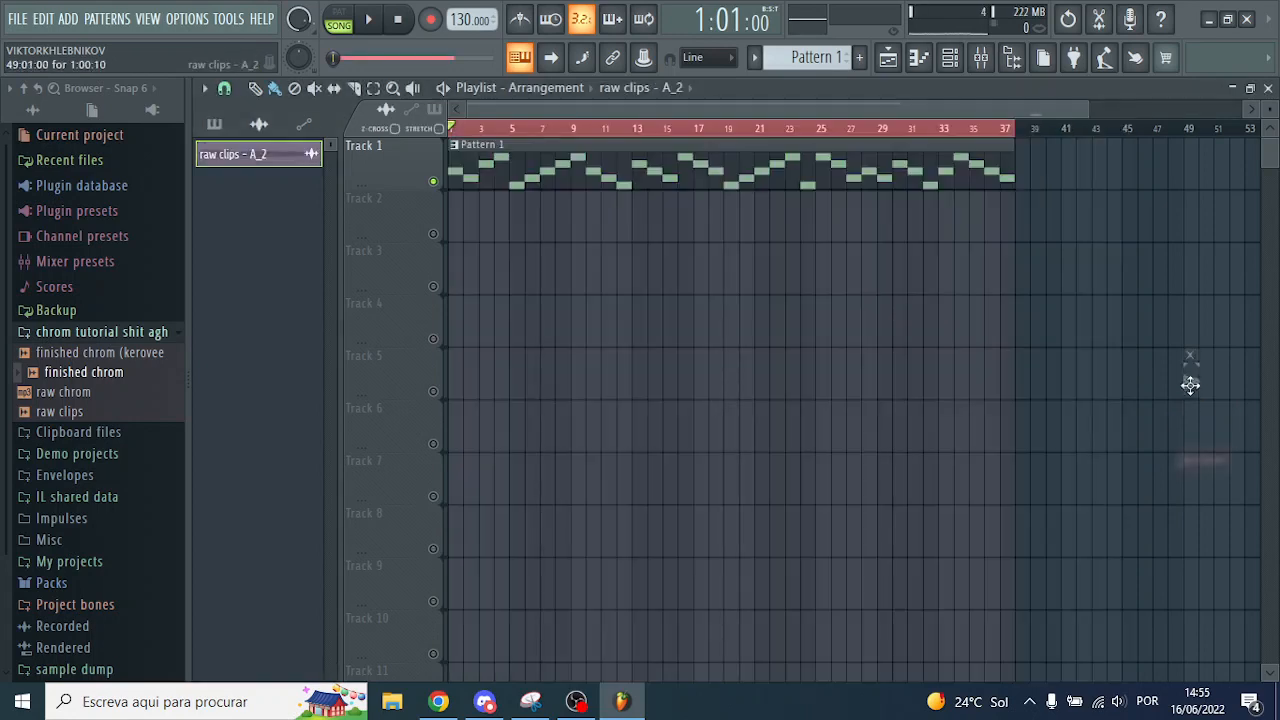
# Show all channels, reopen raw clips and place its E region in the playlist at bar 48 of Track 4
pyautogui.press('F6')
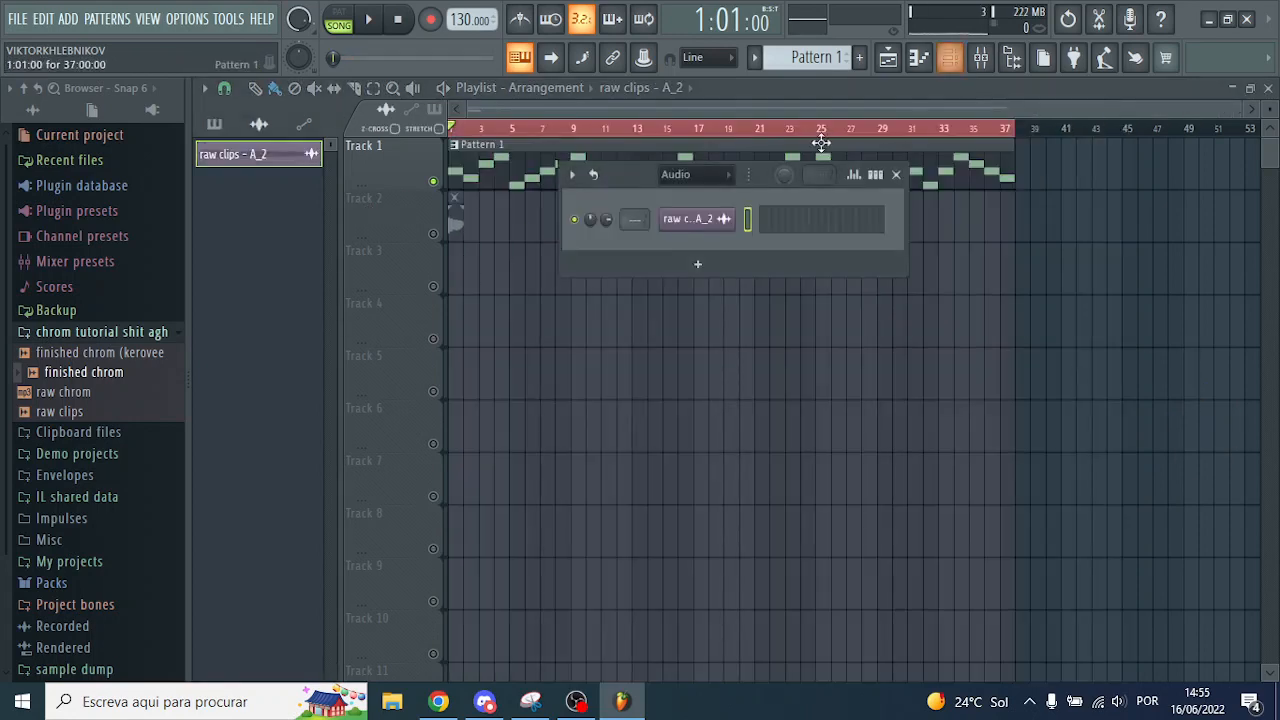
pyautogui.click(716, 178)
pyautogui.click(716, 192)
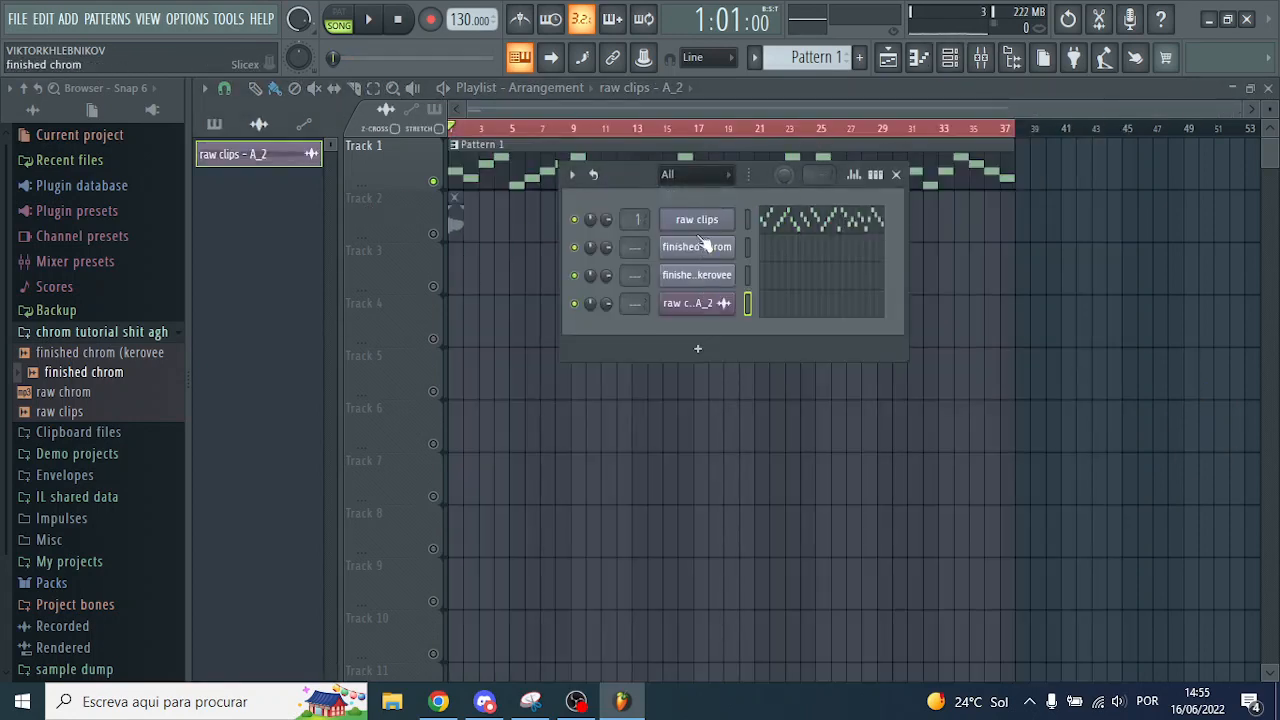
pyautogui.click(697, 218)
pyautogui.moveTo(1110, 420); pyautogui.dragTo(1185, 385)
# Reopen raw clips from the full channel list and place its I region in the playlist at bar 49 of Track 6
pyautogui.click(950, 57)
pyautogui.click(703, 178)
pyautogui.click(703, 192)
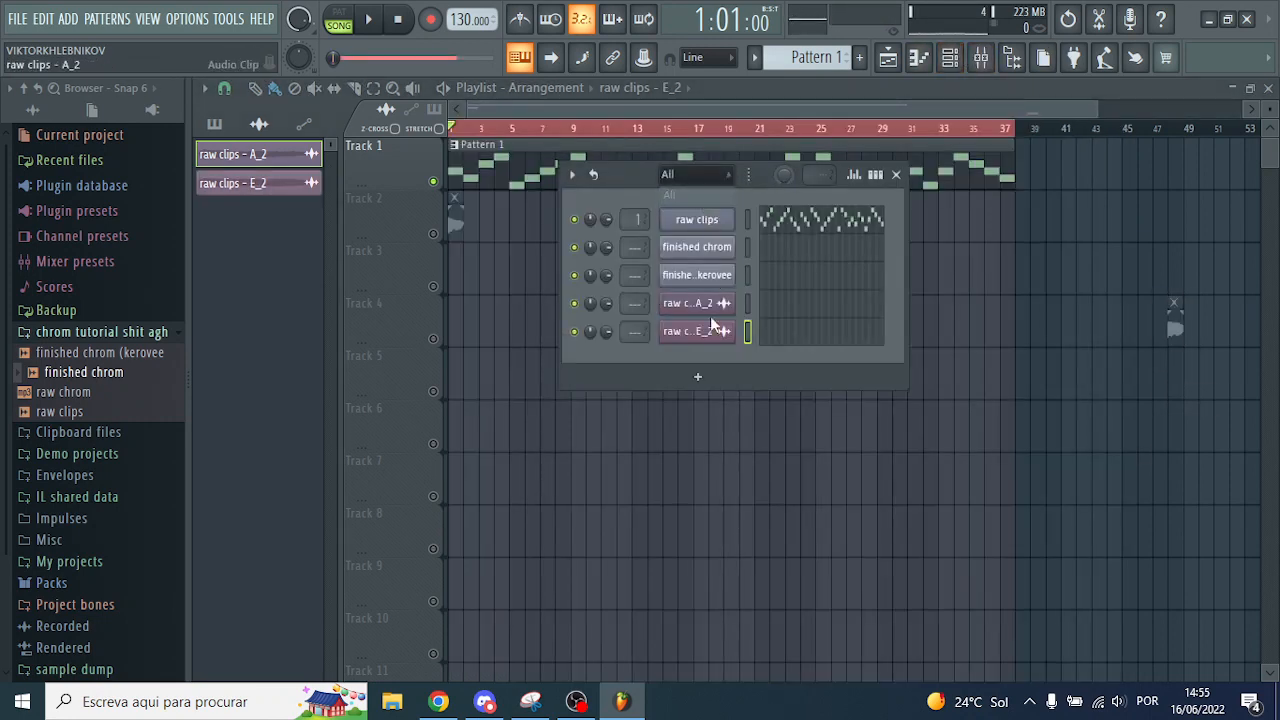
pyautogui.click(694, 217)
pyautogui.moveTo(1125, 408); pyautogui.dragTo(1190, 430)
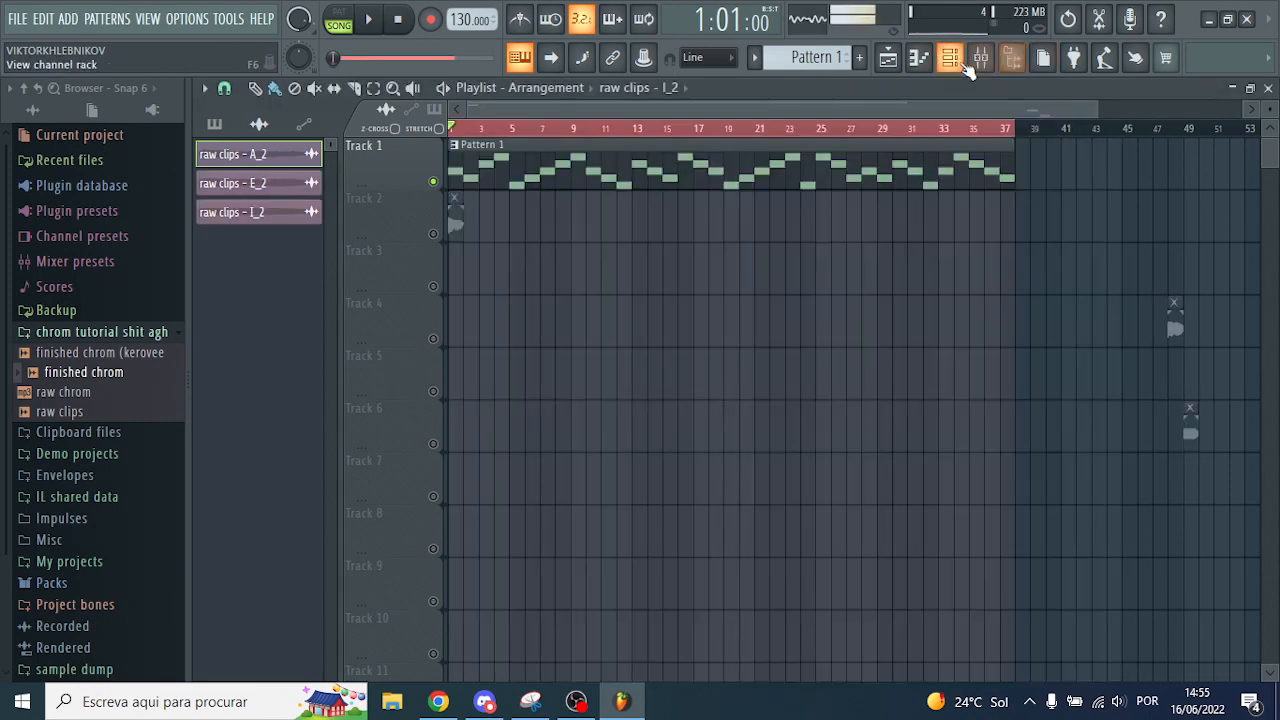
# Reopen raw clips from the full channel list and place its O region in the playlist at bar 47 of Track 7
pyautogui.click(950, 57)
pyautogui.click(703, 178)
pyautogui.click(706, 217)
pyautogui.click(703, 176)
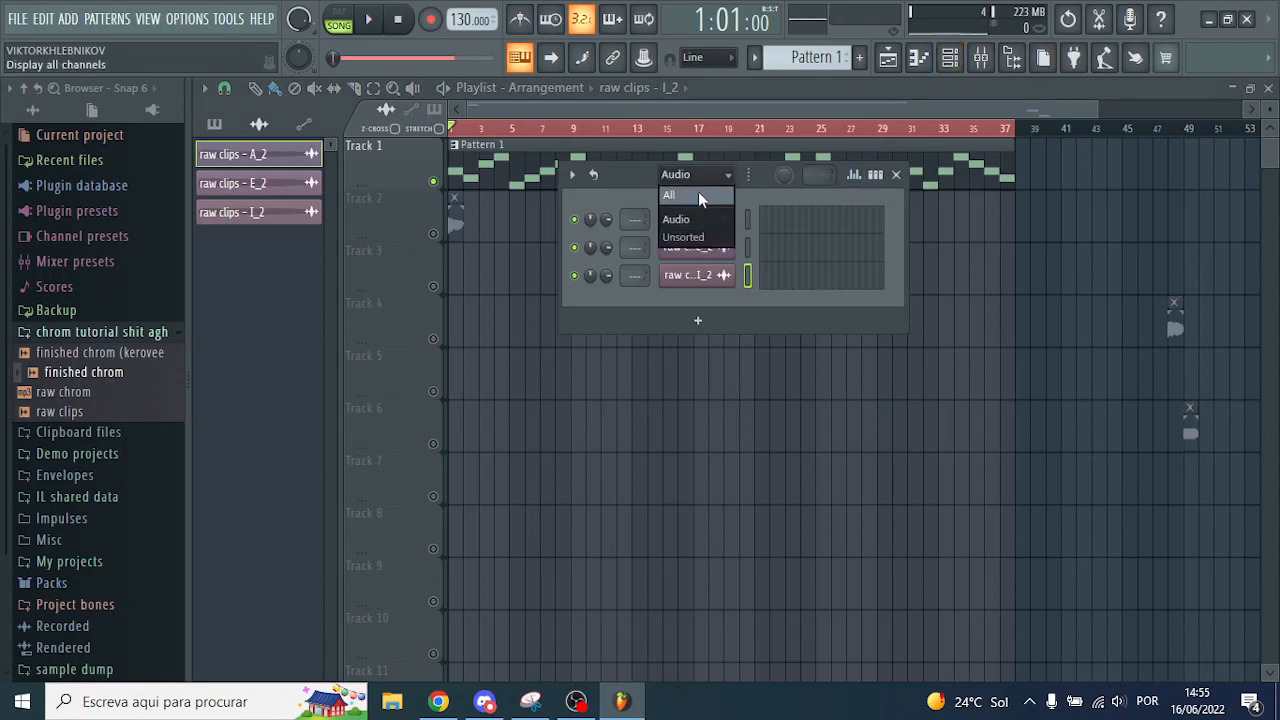
pyautogui.click(668, 195)
pyautogui.click(722, 265)
pyautogui.moveTo(934, 566); pyautogui.dragTo(1160, 475)
# Reopen raw clips, select its U region and place it in the playlist at bar 49 of Track 7
pyautogui.click(950, 57)
pyautogui.click(703, 176)
pyautogui.click(700, 195)
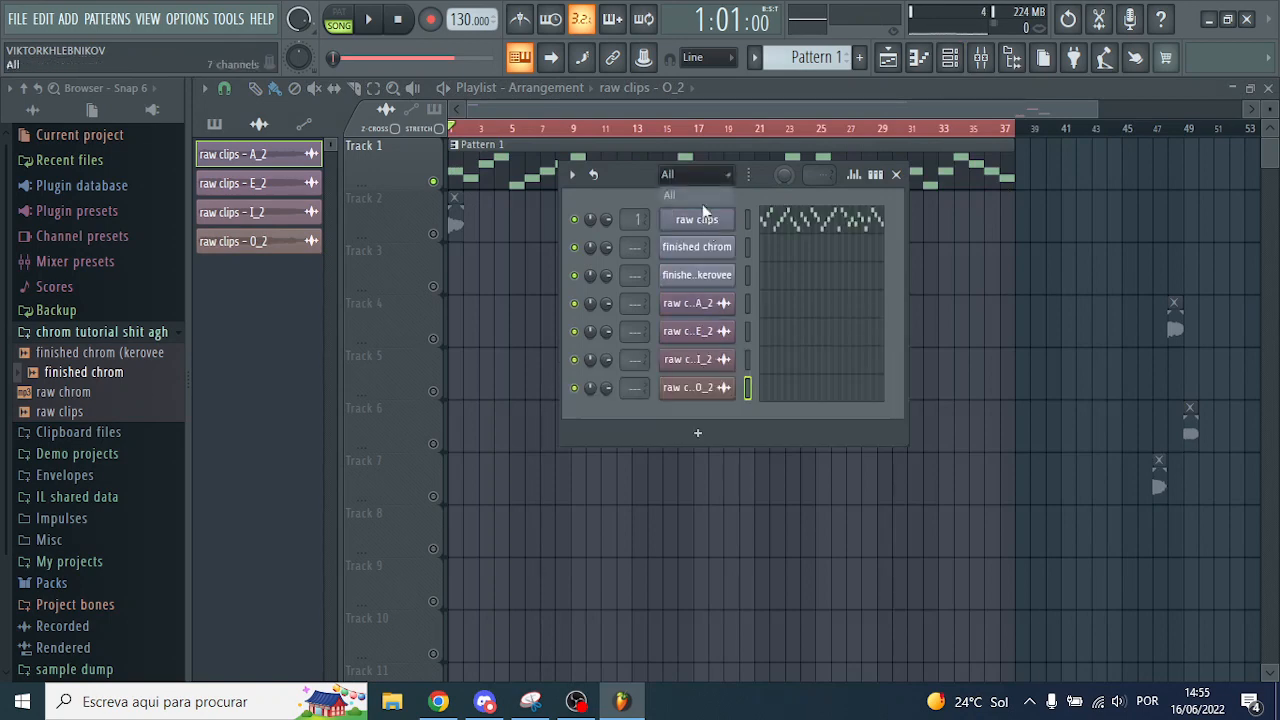
pyautogui.click(700, 220)
pyautogui.click(1063, 538)
pyautogui.moveTo(1110, 422); pyautogui.dragTo(1191, 495)
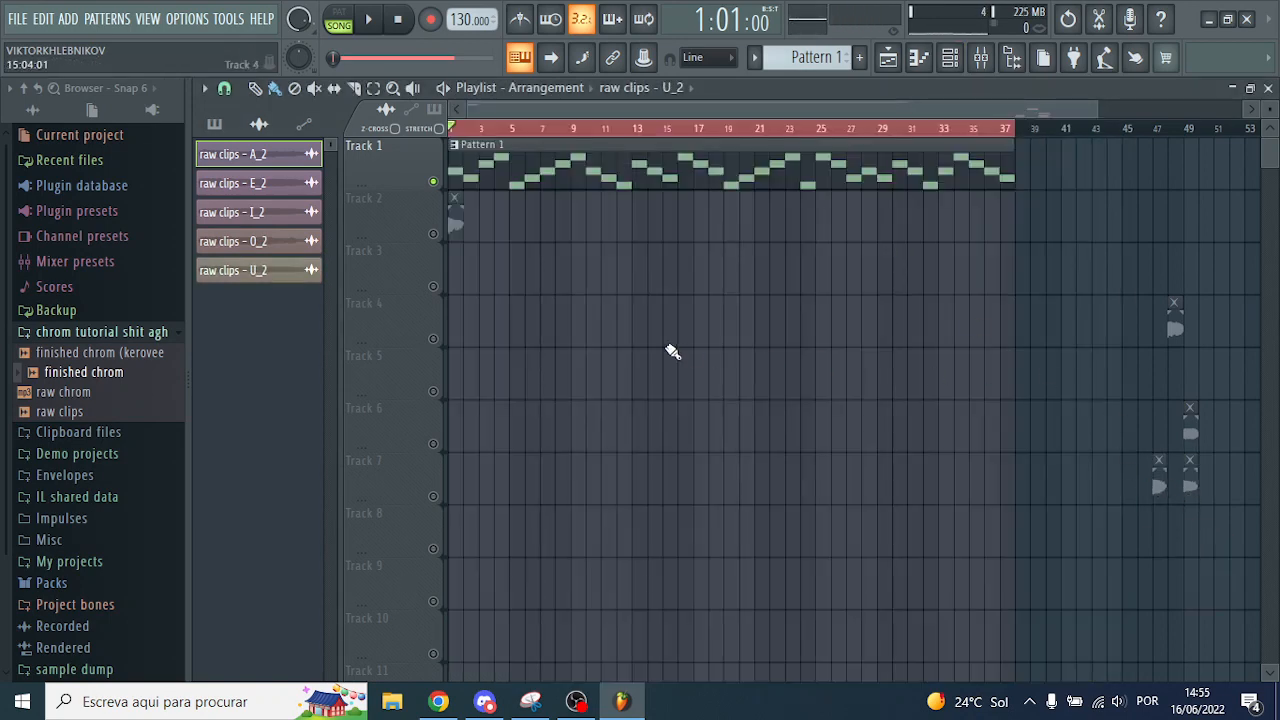
pyautogui.scroll(-1, 445, 212)
pyautogui.scroll(5, 458, 212)
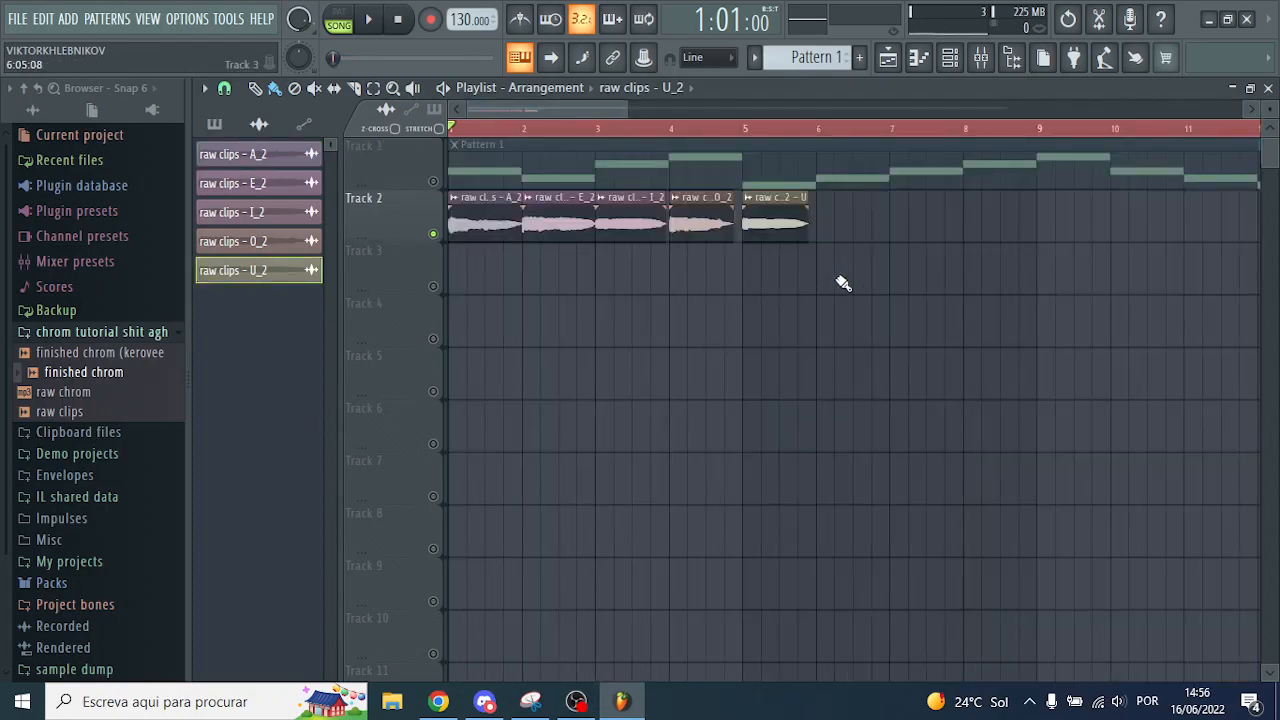
# Add a Harmor channel and load its Default preset
pyautogui.press('F6')
pyautogui.click(693, 378)
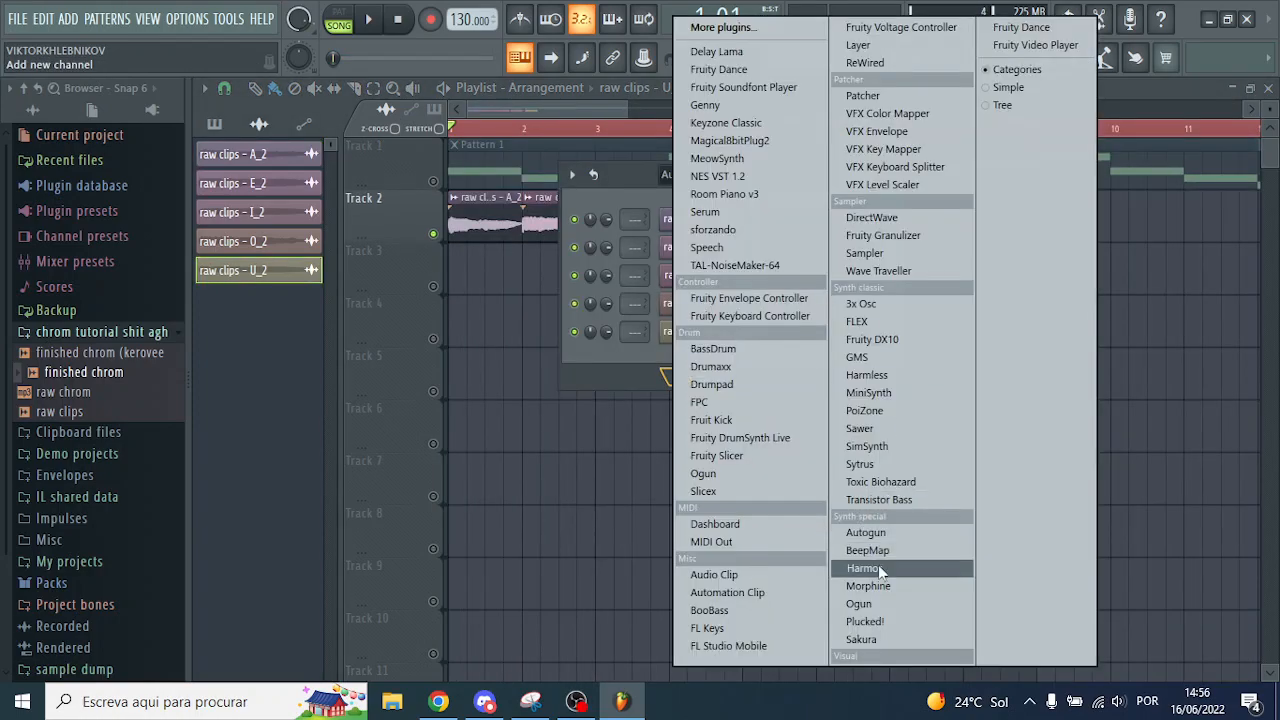
pyautogui.click(860, 566)
pyautogui.moveTo(690, 298); pyautogui.dragTo(614, 167)
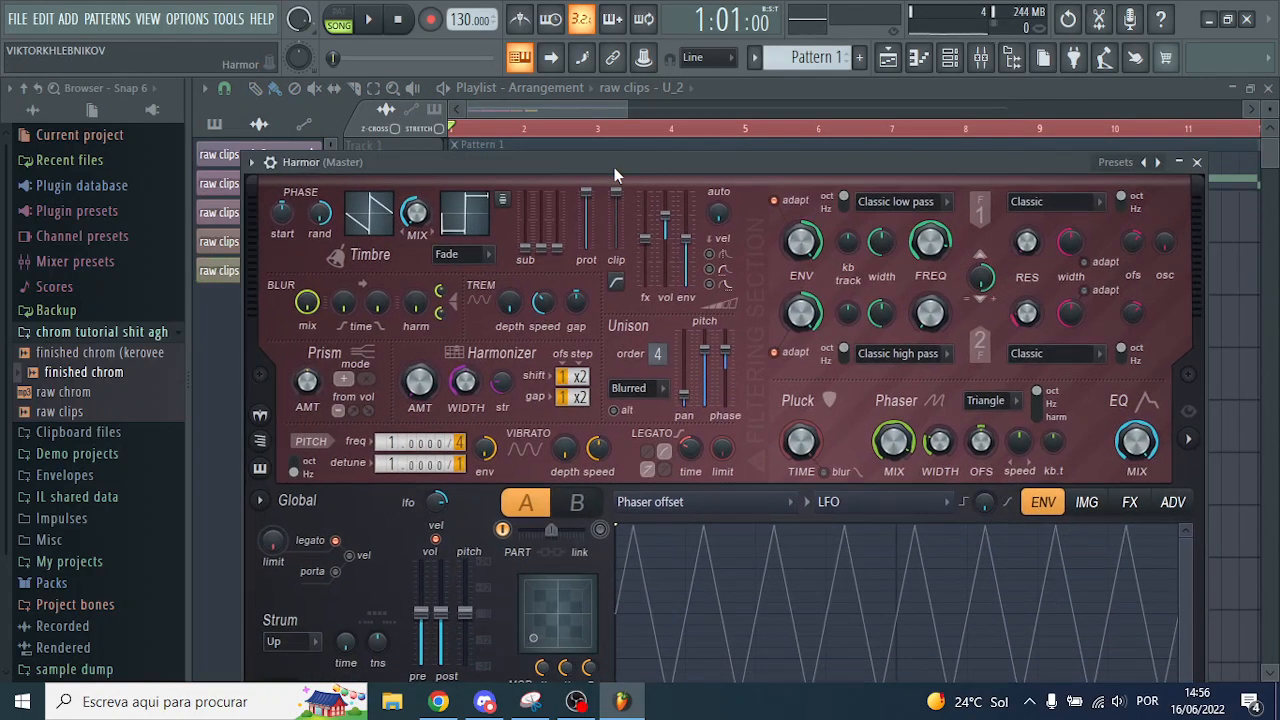
pyautogui.click(1116, 168)
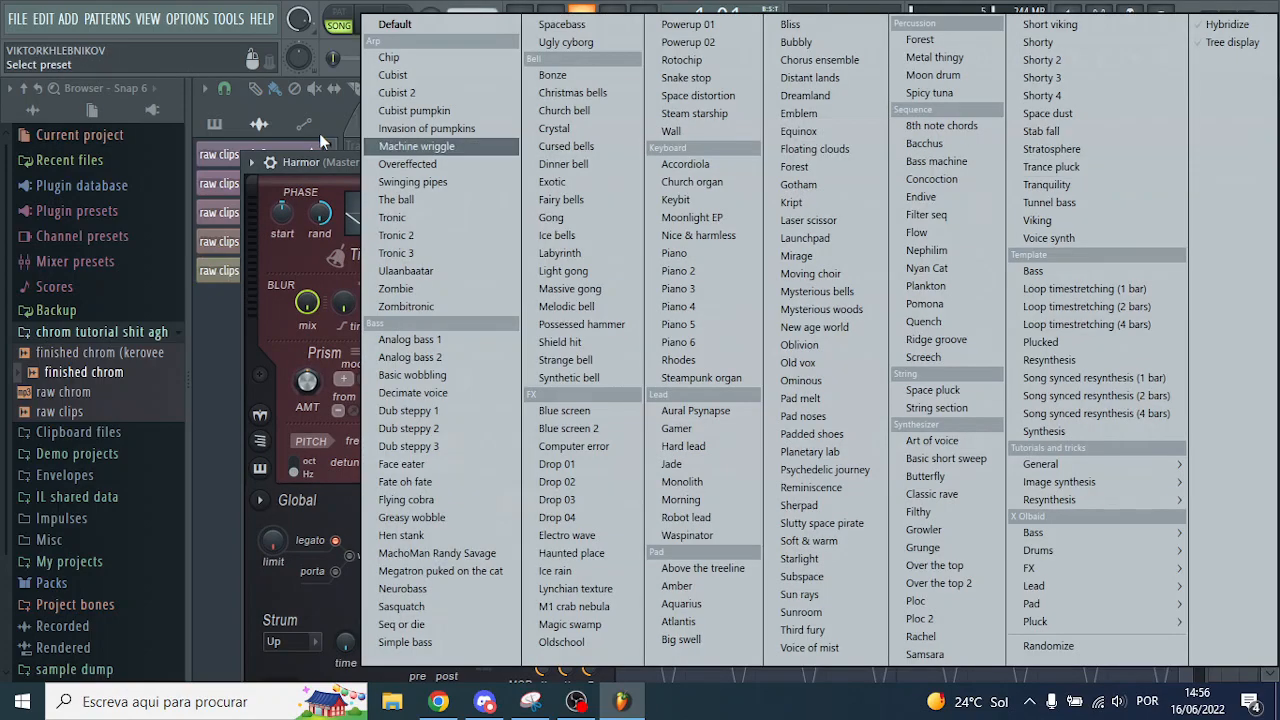
pyautogui.click(400, 25)
# Show all channels, open the raw clips - A_2 audio clip and load its sample into the Harmor channel for resynthesis
pyautogui.moveTo(771, 158); pyautogui.dragTo(1160, 238)
pyautogui.click(497, 162)
pyautogui.click(584, 155)
pyautogui.click(565, 172)
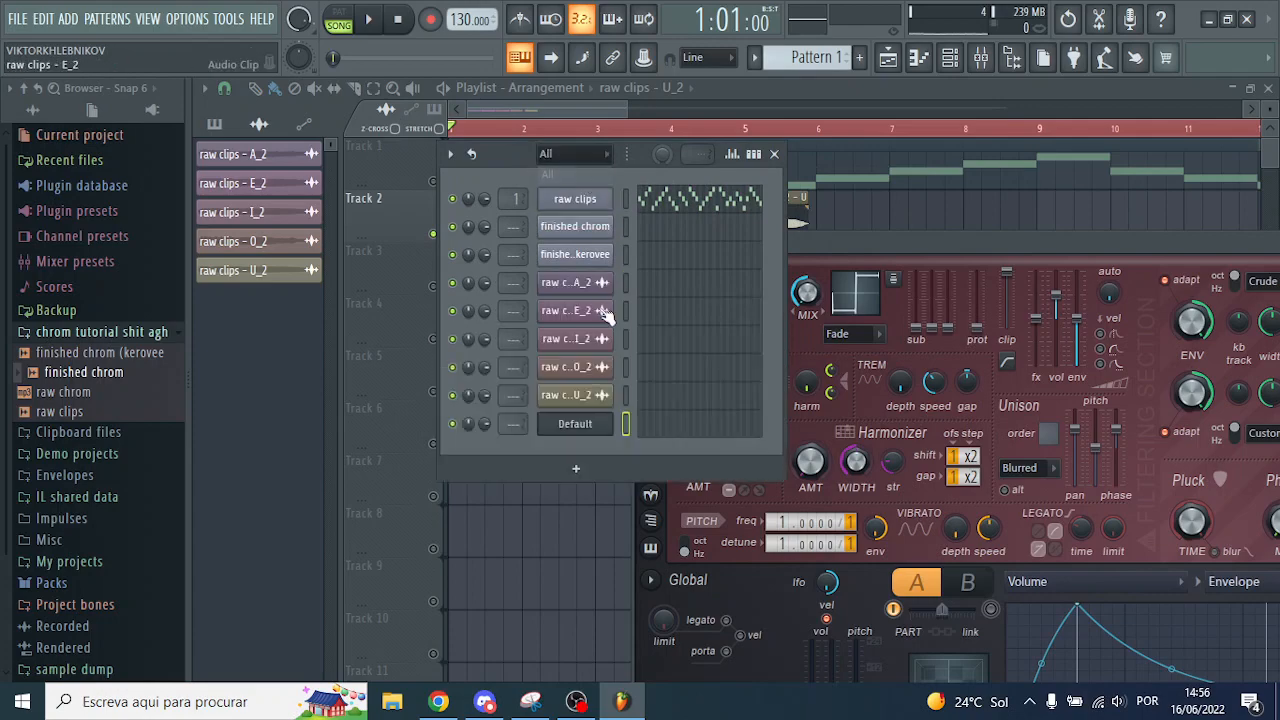
pyautogui.click(578, 285)
pyautogui.moveTo(542, 177); pyautogui.dragTo(1122, 144)
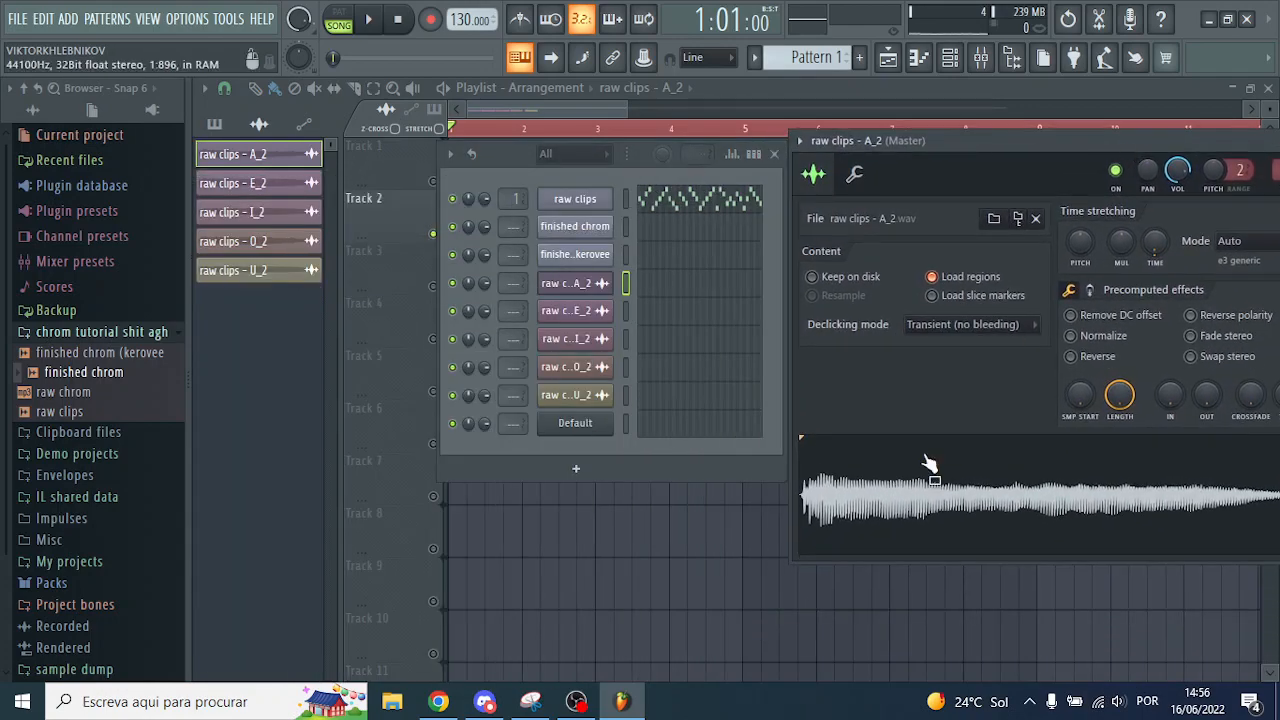
pyautogui.moveTo(1020, 494); pyautogui.dragTo(590, 422)
pyautogui.moveTo(849, 245); pyautogui.dragTo(519, 58)
# Play a few notes around A4 in Harmor to hear the resynthesized A vowel
pyautogui.press('n')
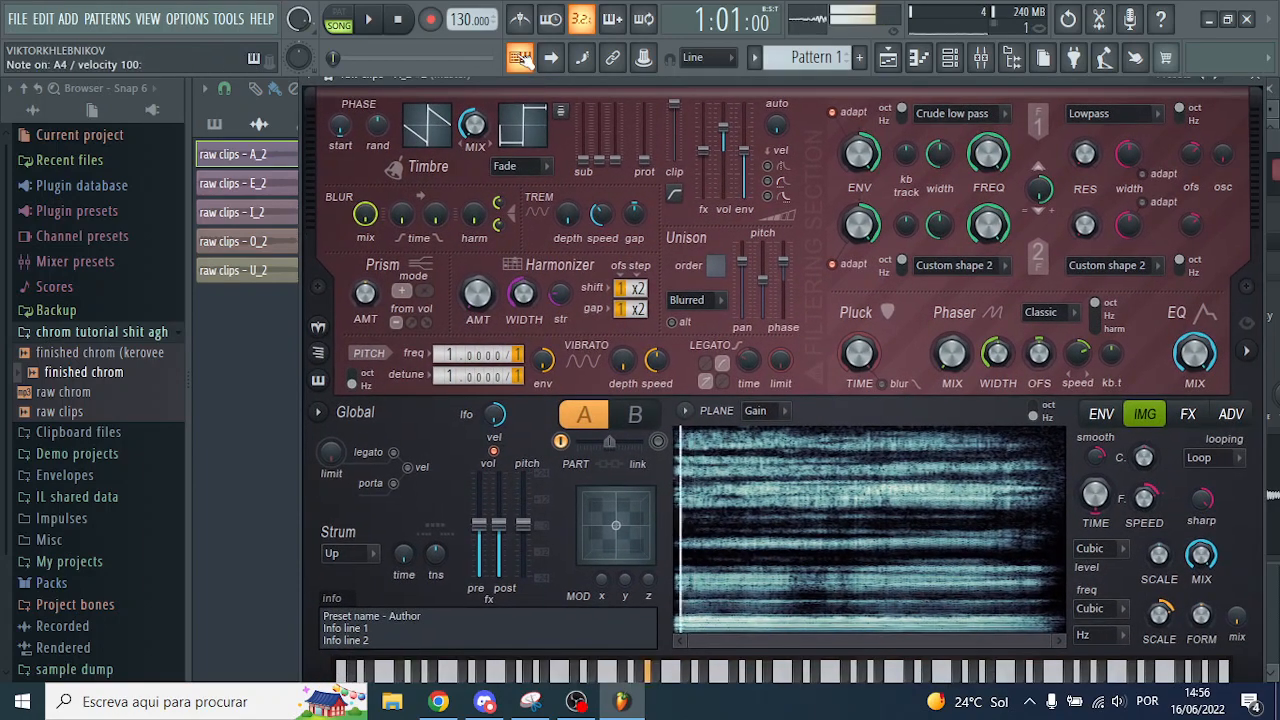
pyautogui.press('b')
pyautogui.press('n')
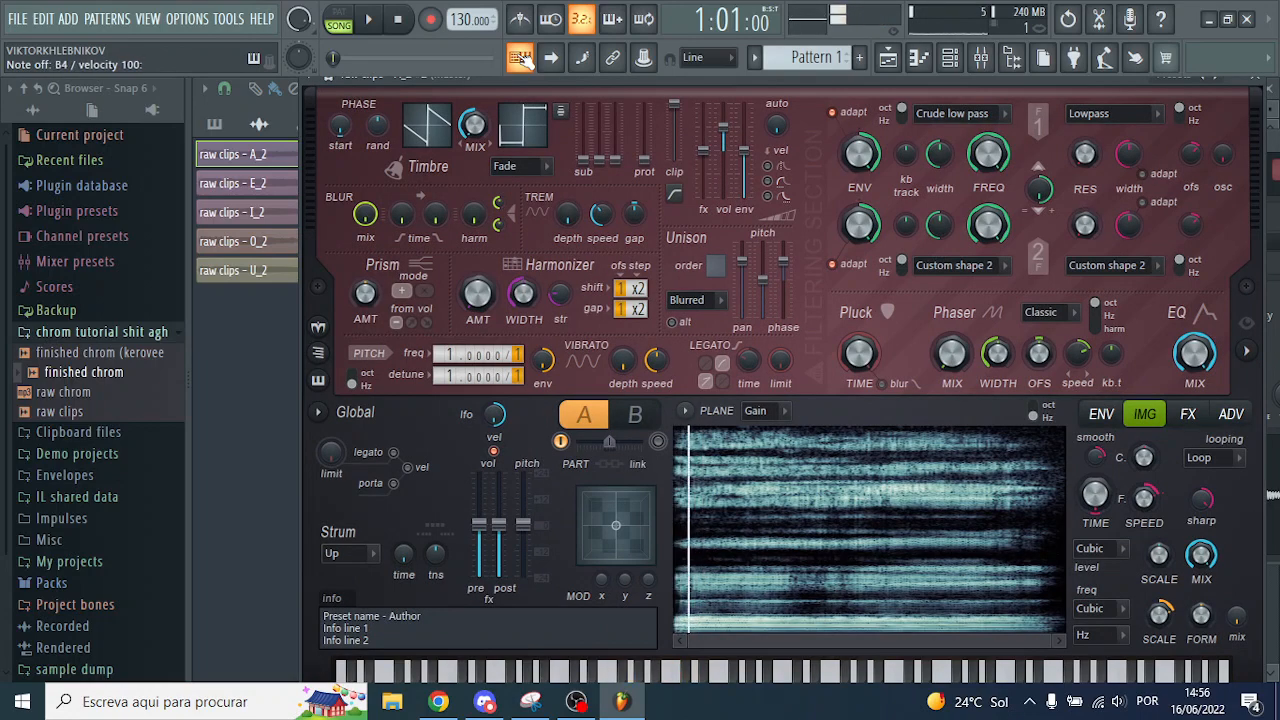
pyautogui.moveTo(556, 78); pyautogui.dragTo(510, 79)
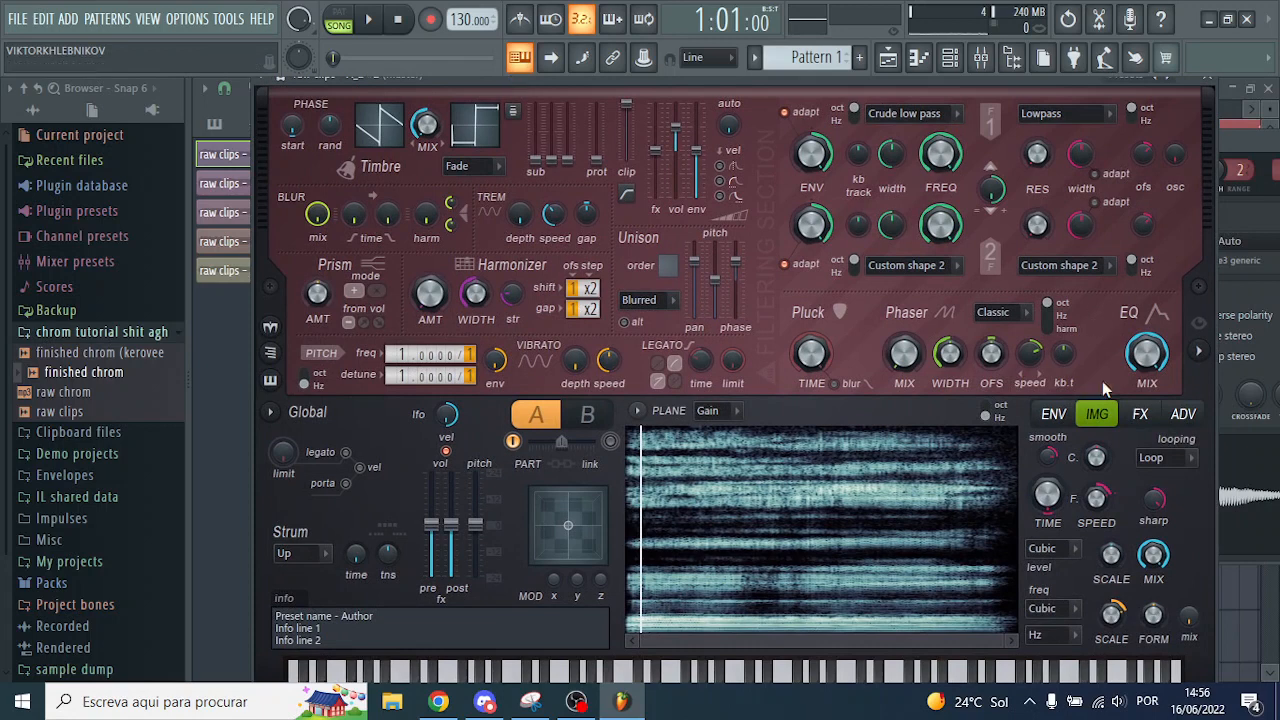
# Turn up the mix beside FORM in Harmor's image section and play test notes around C4
pyautogui.moveTo(1189, 620); pyautogui.dragTo(1189, 530)
pyautogui.press('b')
pyautogui.press('c')
pyautogui.press('z')
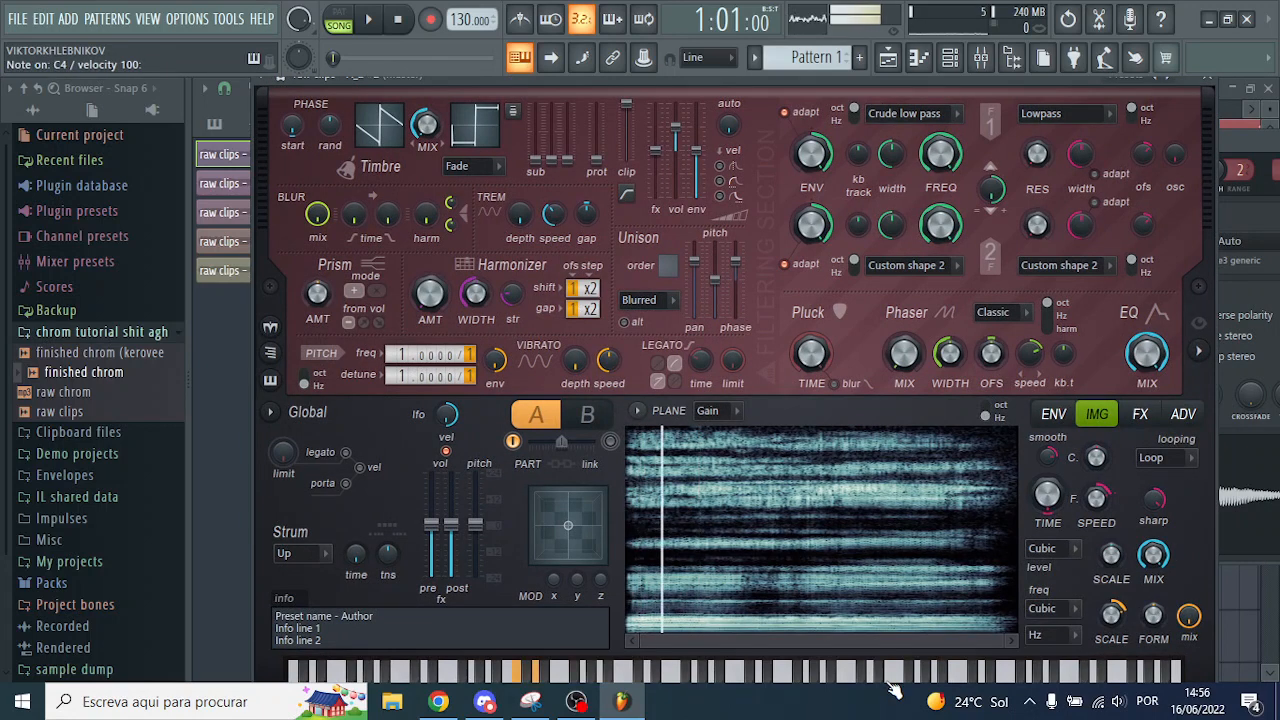
# Play a range of low and high notes around C4 to B5 in Harmor to hear how the resynthesized vowel sounds across octaves
pyautogui.press('c')
pyautogui.press('q')
pyautogui.press('m')
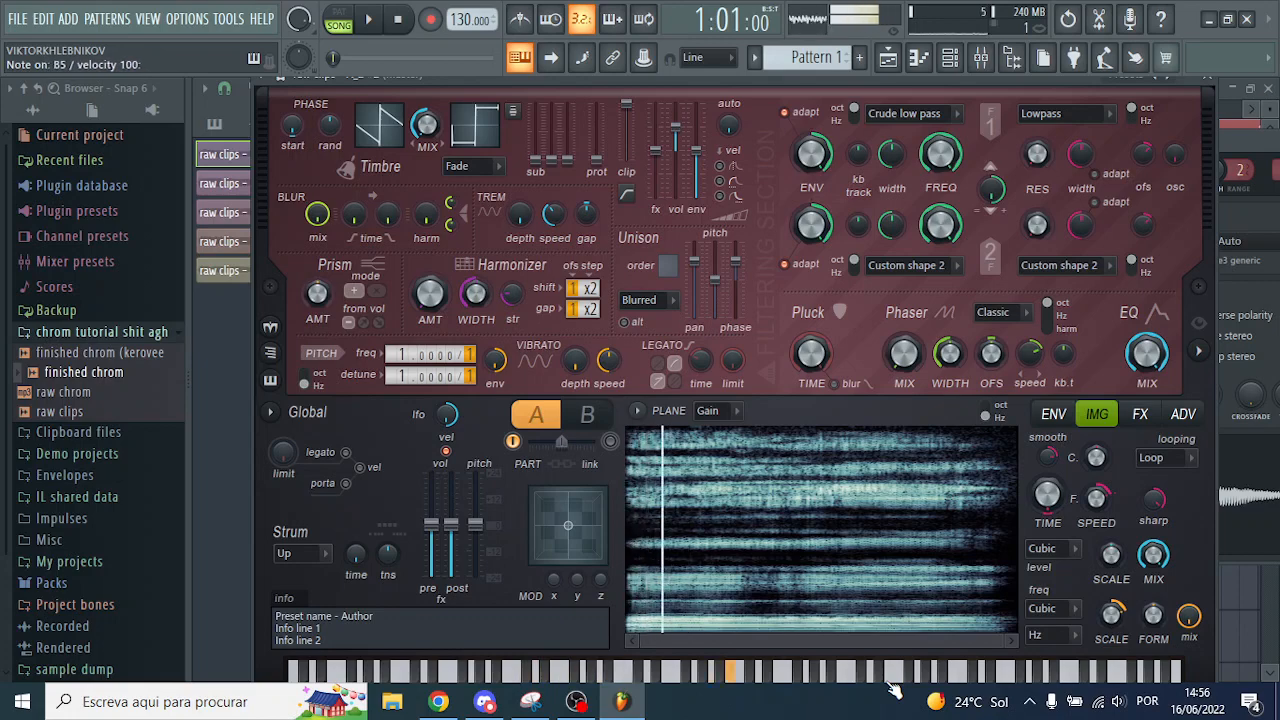
pyautogui.press('w')
pyautogui.press('m')
pyautogui.press('b')
pyautogui.press('r')
pyautogui.press('w')
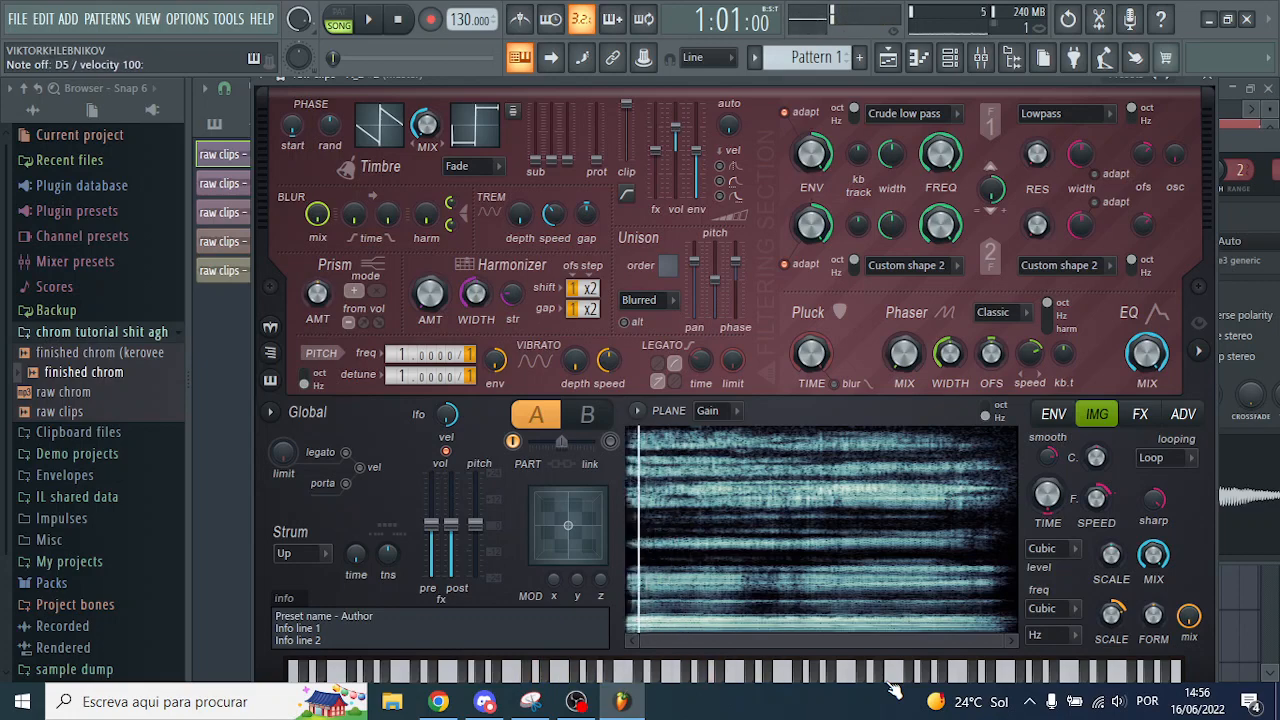
pyautogui.press('m')
pyautogui.press('h')
pyautogui.press('v')
pyautogui.press('c')
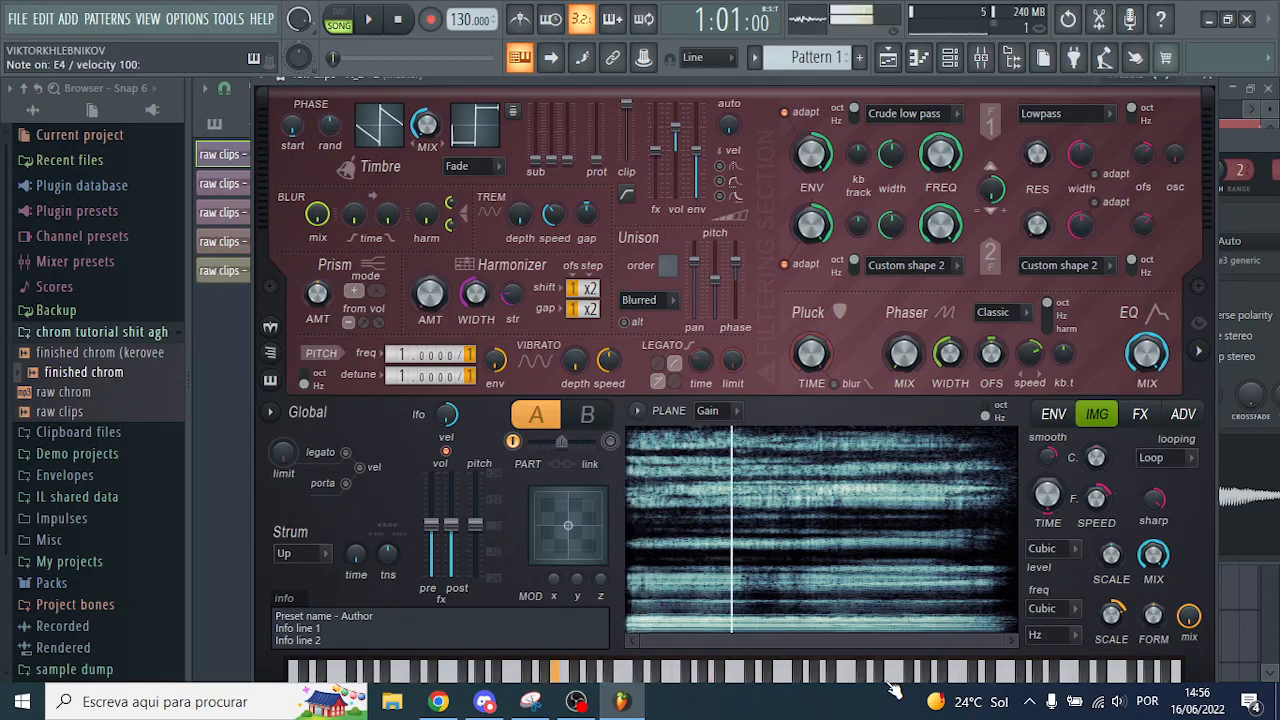
pyautogui.press('c')
pyautogui.press('c')
pyautogui.press('c')
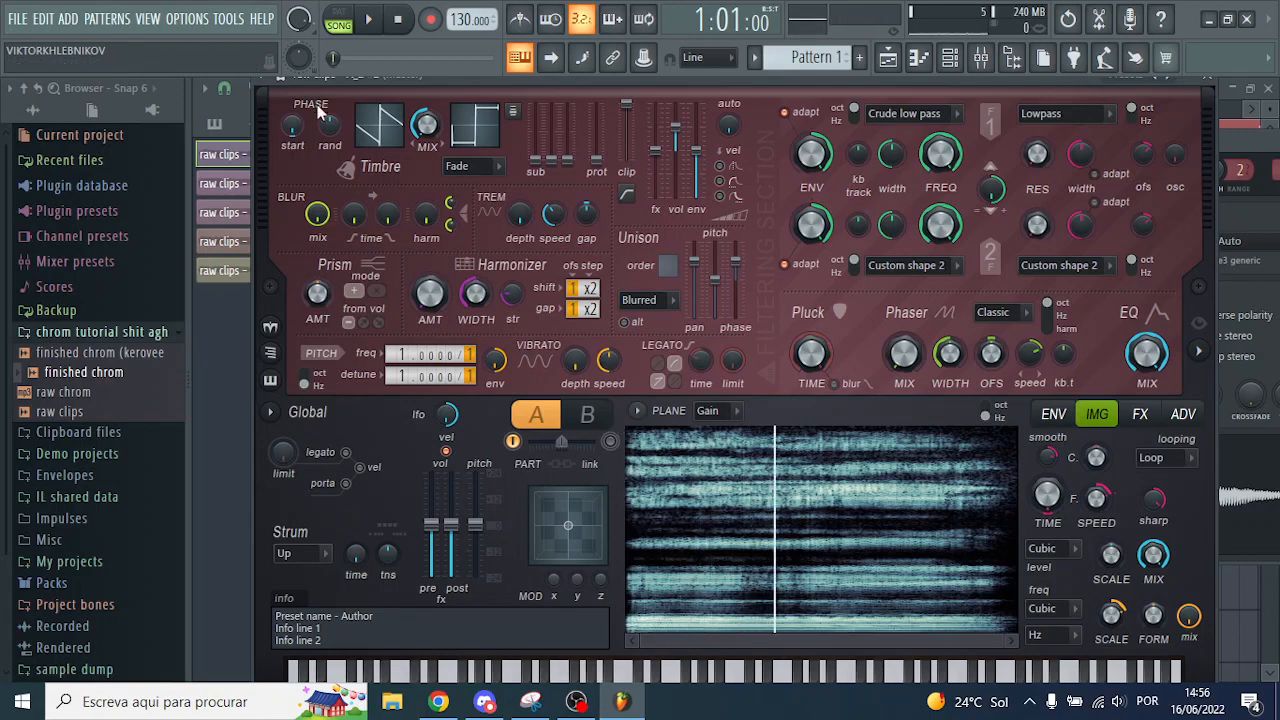
# Open the Harmor channel's settings, try F4 as the root note, and restore it to C5, playing test notes for each
pyautogui.click(282, 79)
pyautogui.click(325, 112)
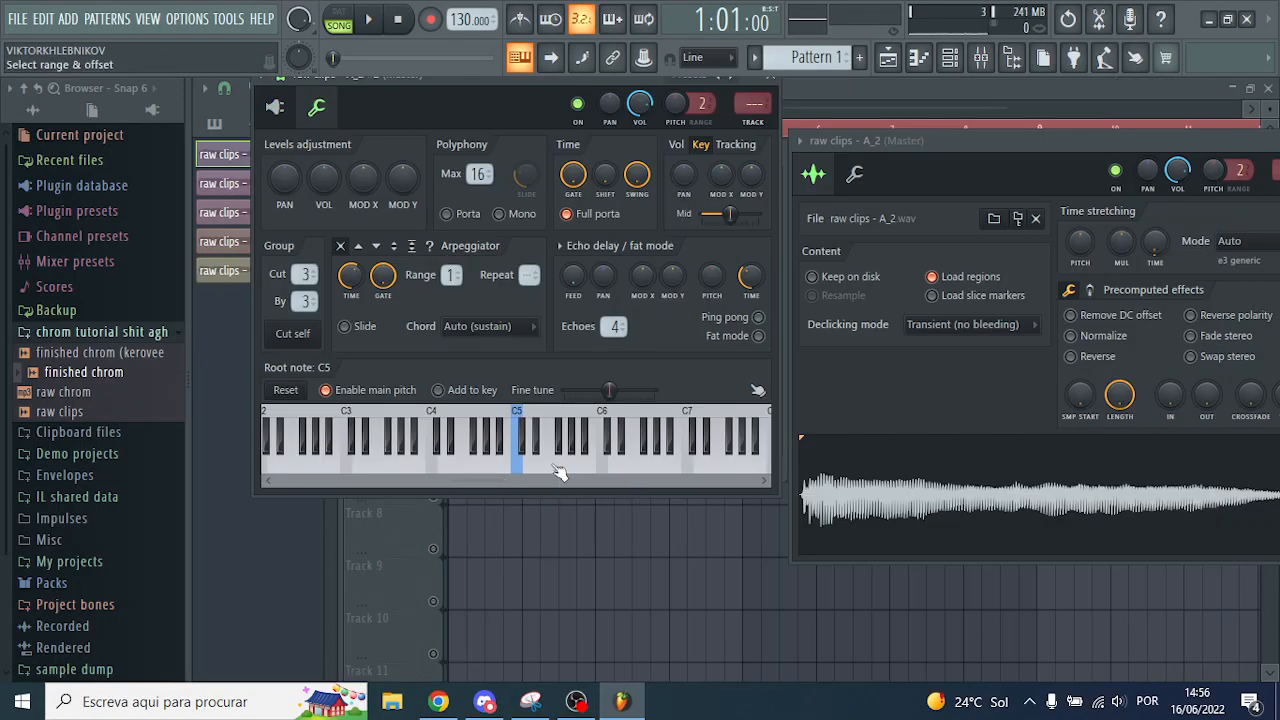
pyautogui.press('v')
pyautogui.rightClick(470, 465)
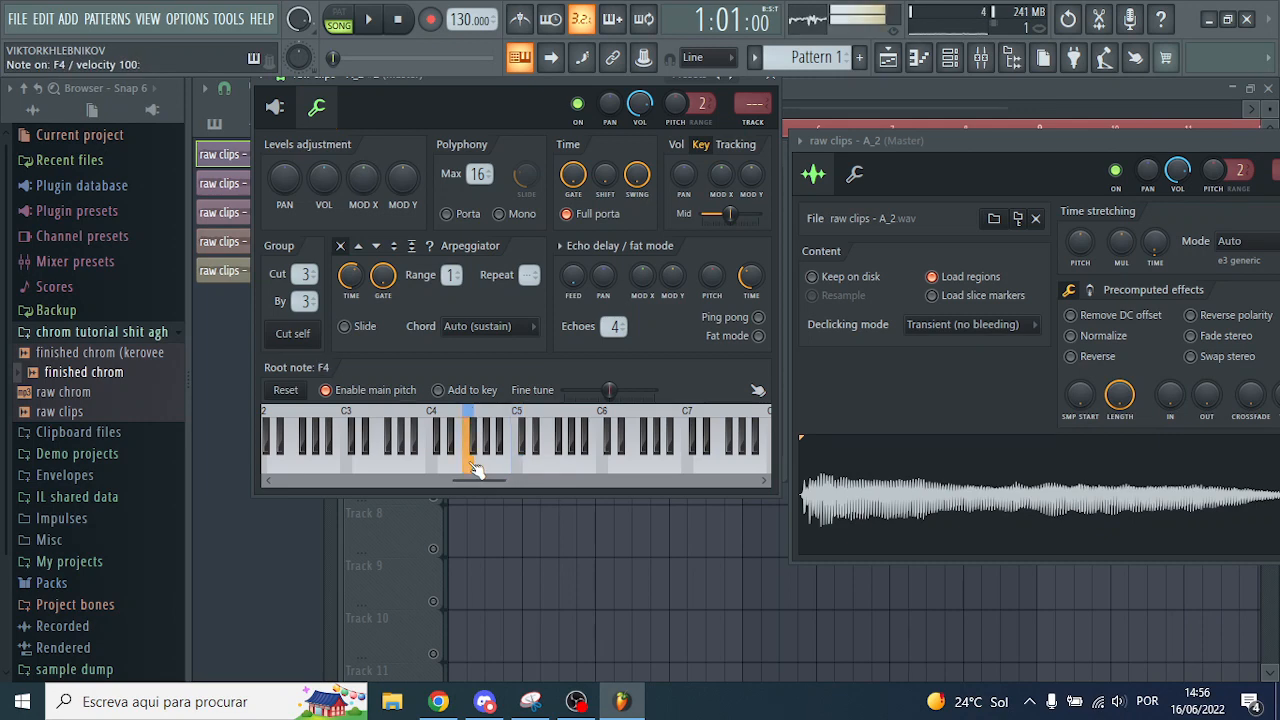
pyautogui.rightClick(525, 465)
pyautogui.press('v')
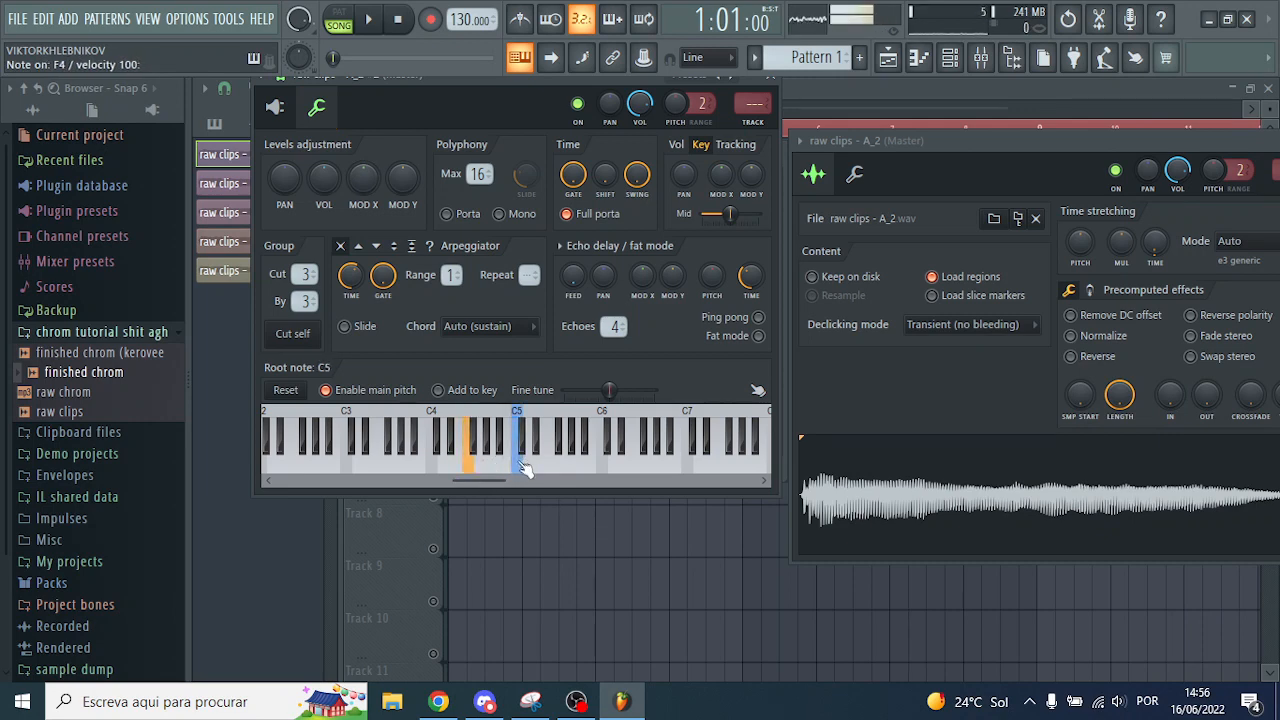
pyautogui.press('v')
pyautogui.click(525, 466)
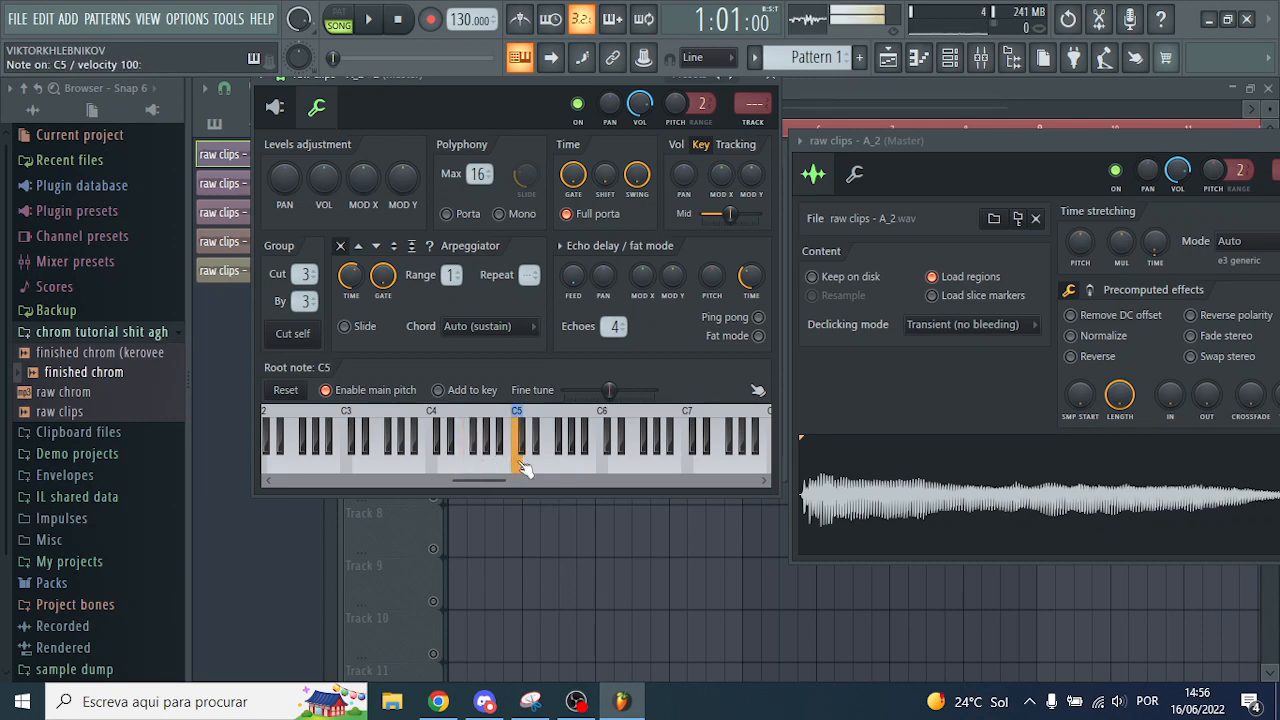
pyautogui.click(525, 466)
# Set the Harmor channel's root note to G4 and play test notes to hear the change
pyautogui.rightClick(485, 465)
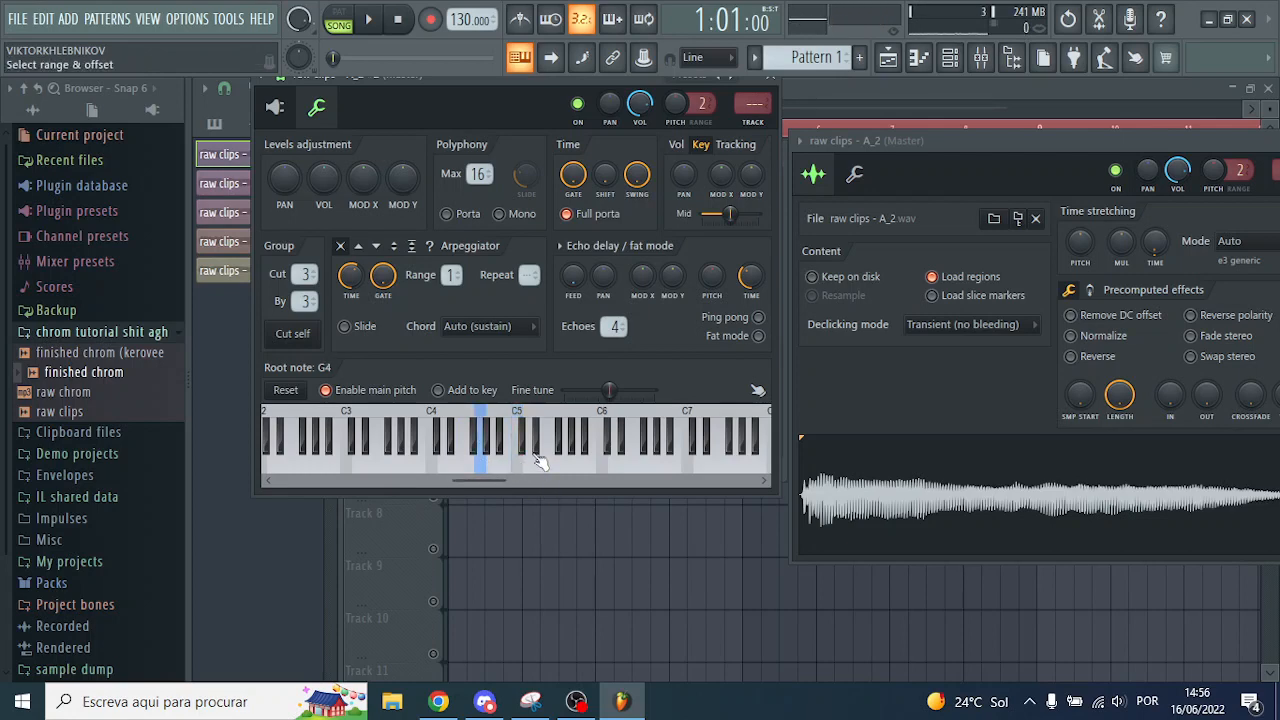
pyautogui.press('q')
pyautogui.press('q')
pyautogui.press('q')
pyautogui.press('b')
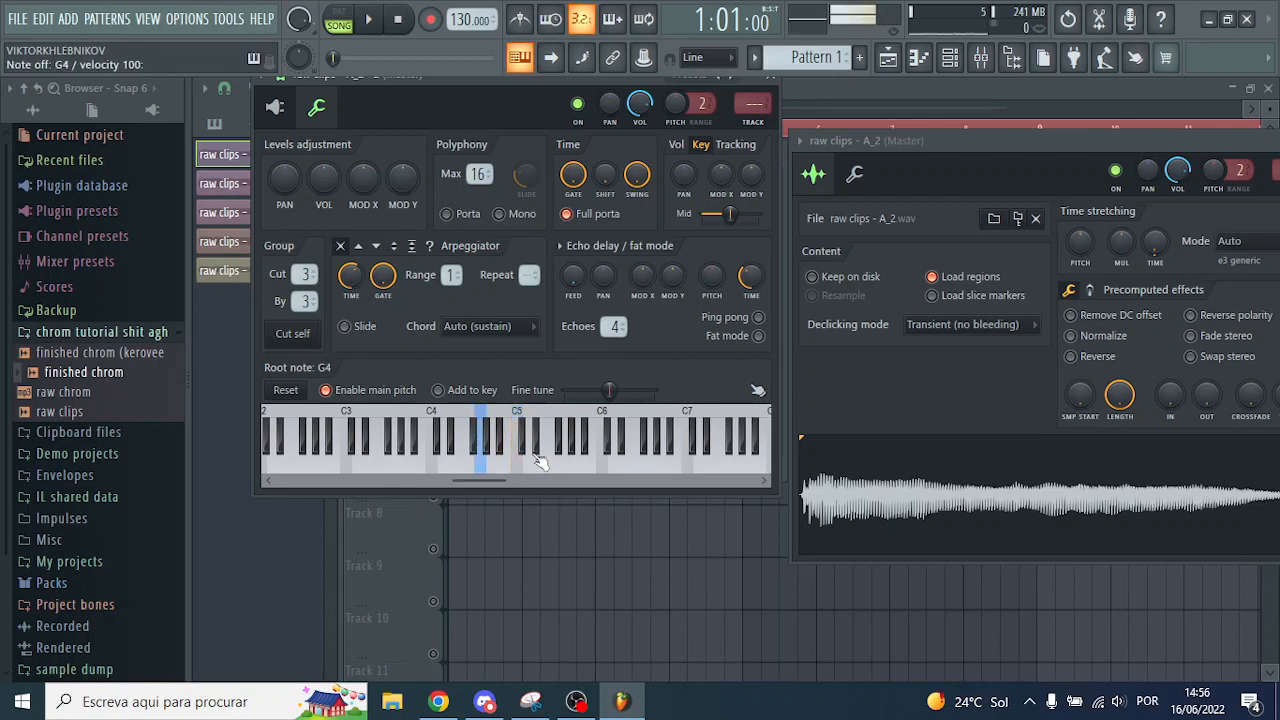
pyautogui.press('h')
pyautogui.press('d')
pyautogui.press('b')
# Open Harmor's piano roll, place a note at bar 1 and move it across several octaves to audition pitches, ending on E4
pyautogui.click(275, 107)
pyautogui.click(918, 57)
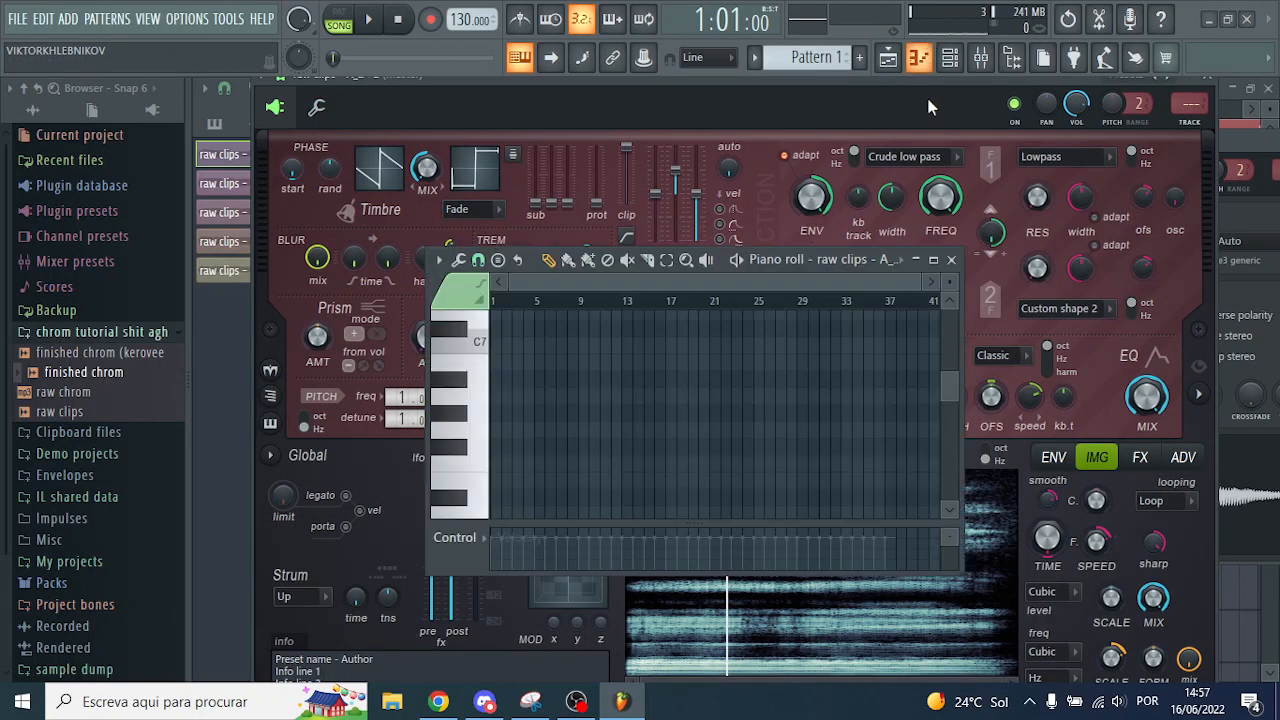
pyautogui.scroll(-8, 671, 409)
pyautogui.click(470, 385)
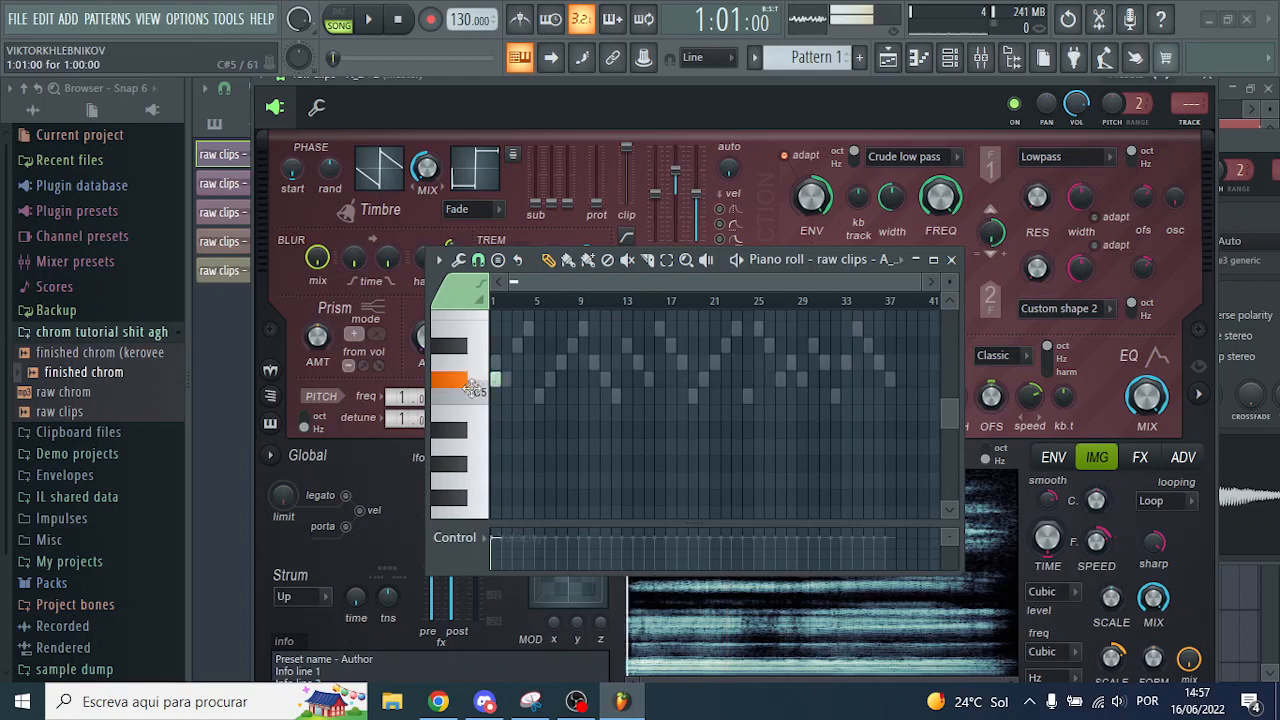
pyautogui.scroll(-8, 470, 400)
pyautogui.click(470, 425)
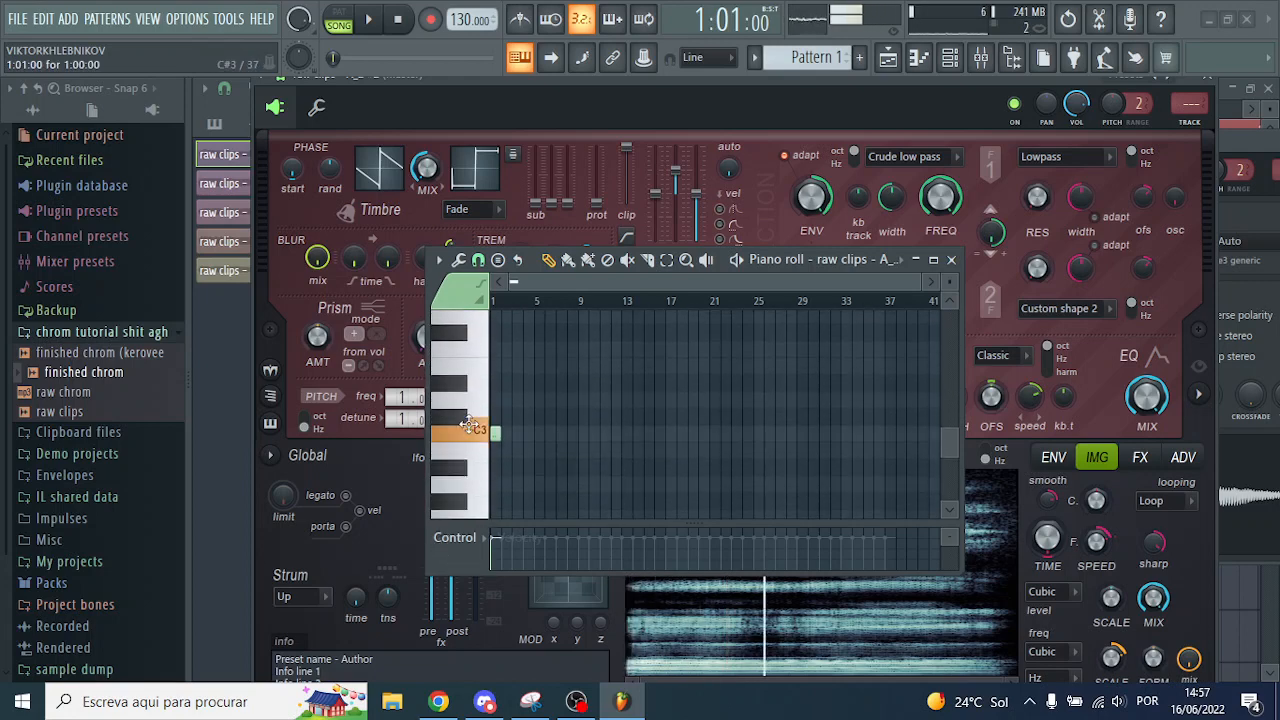
pyautogui.moveTo(470, 425); pyautogui.dragTo(467, 320)
pyautogui.scroll(2, 612, 388)
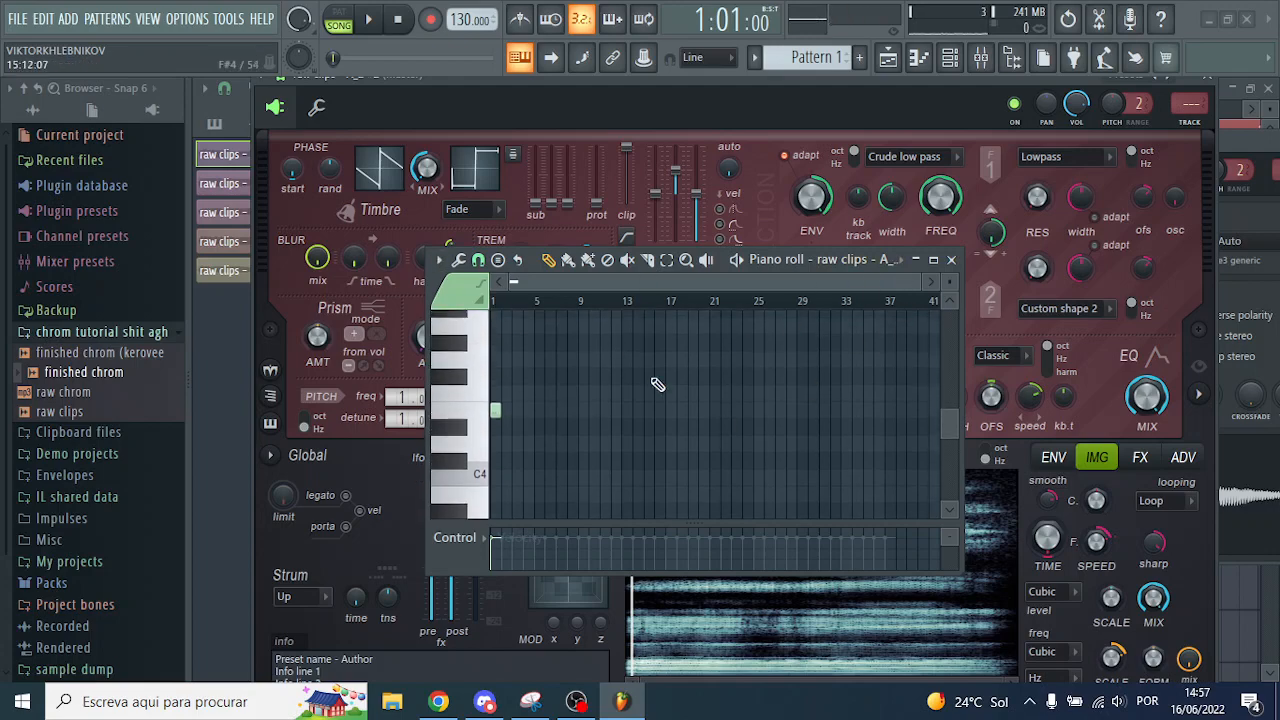
pyautogui.moveTo(418, 80); pyautogui.dragTo(382, 100)
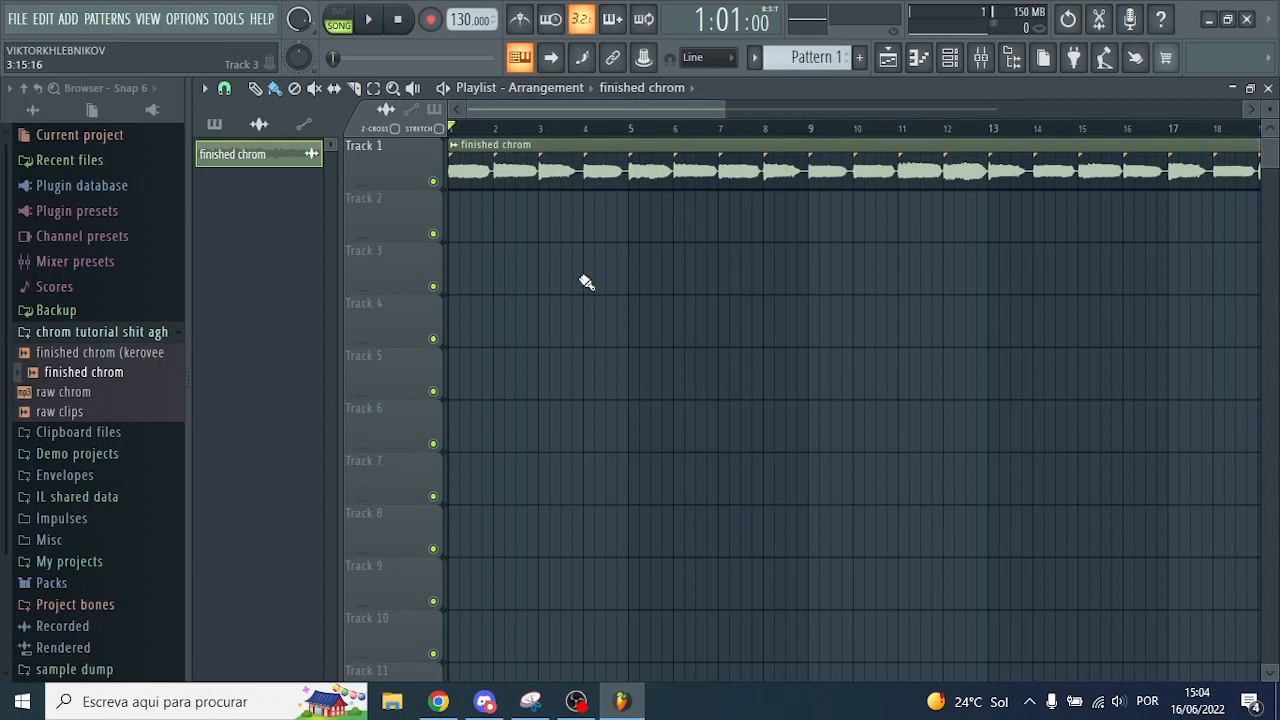
# Play part of the finished chrom clip from around bar 9, and move the playhead to bar 13
pyautogui.click(830, 130)
pyautogui.press('space')
pyautogui.moveTo(829, 132); pyautogui.dragTo(997, 140)
pyautogui.press('space')
pyautogui.moveTo(686, 112); pyautogui.dragTo(775, 128)
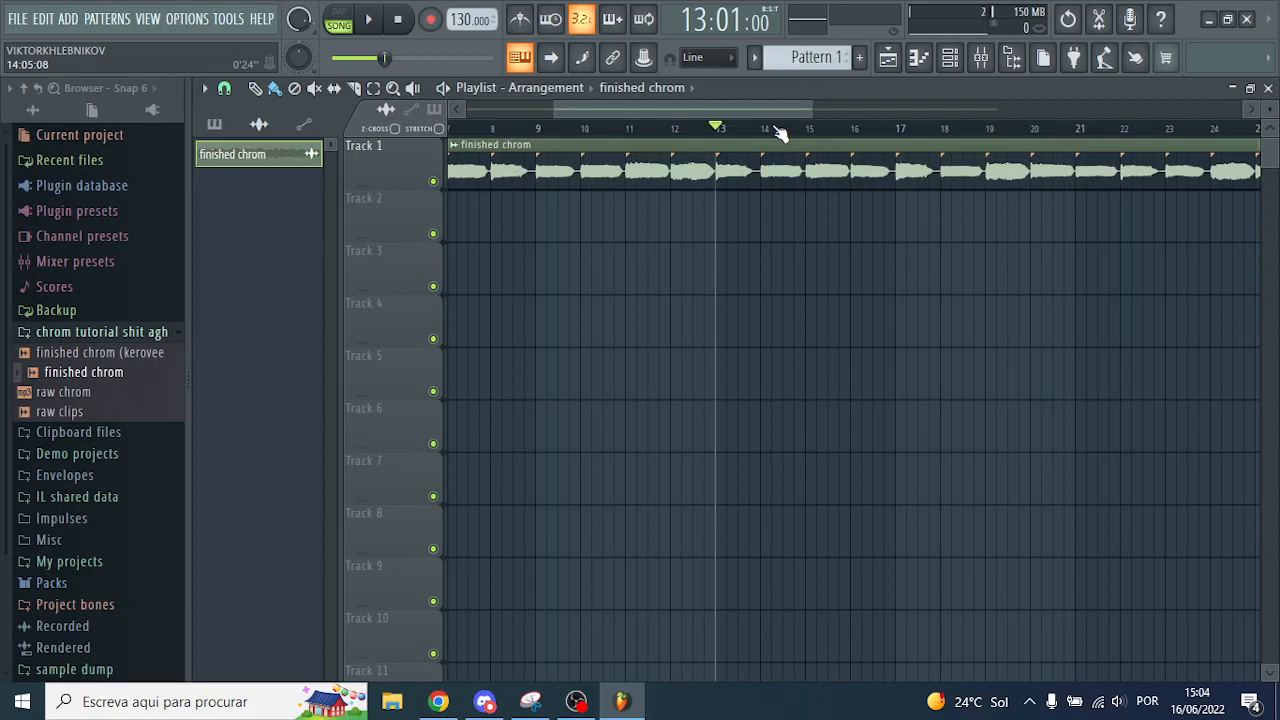
# Add Fruity Parametric EQ 2 to the first effect slot of mixer Insert 1
pyautogui.click(950, 57)
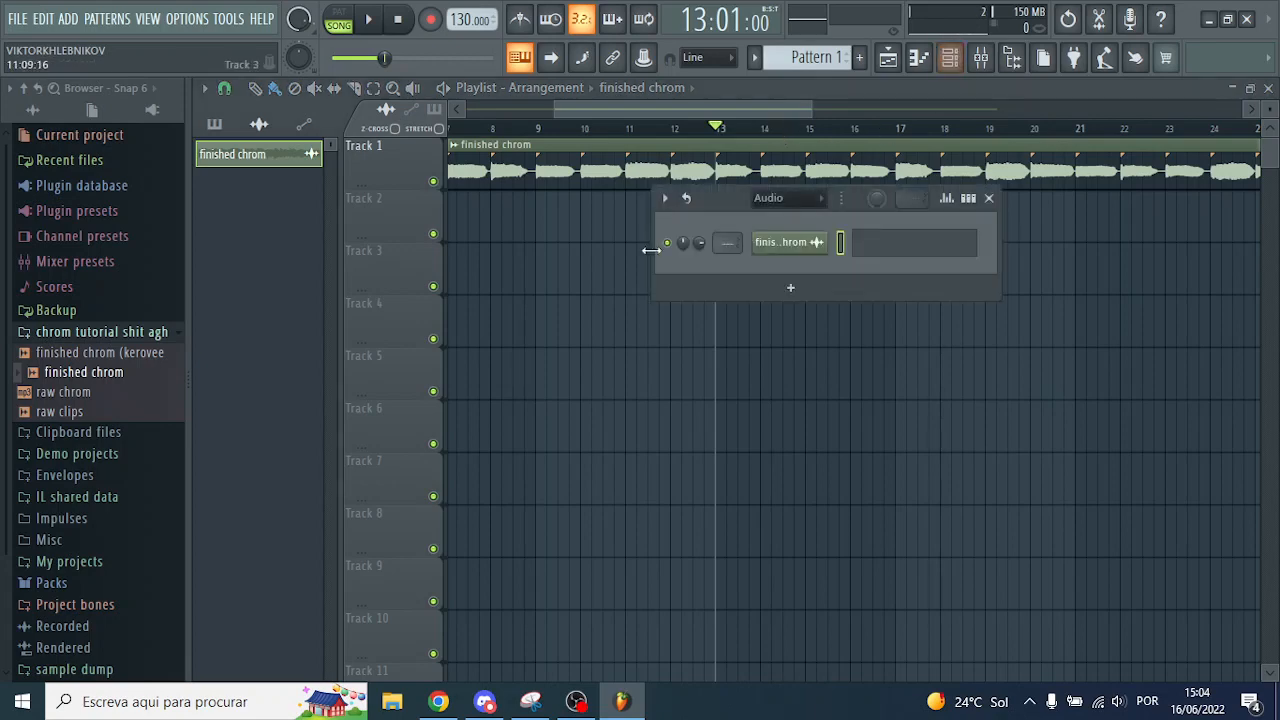
pyautogui.click(989, 197)
pyautogui.click(981, 57)
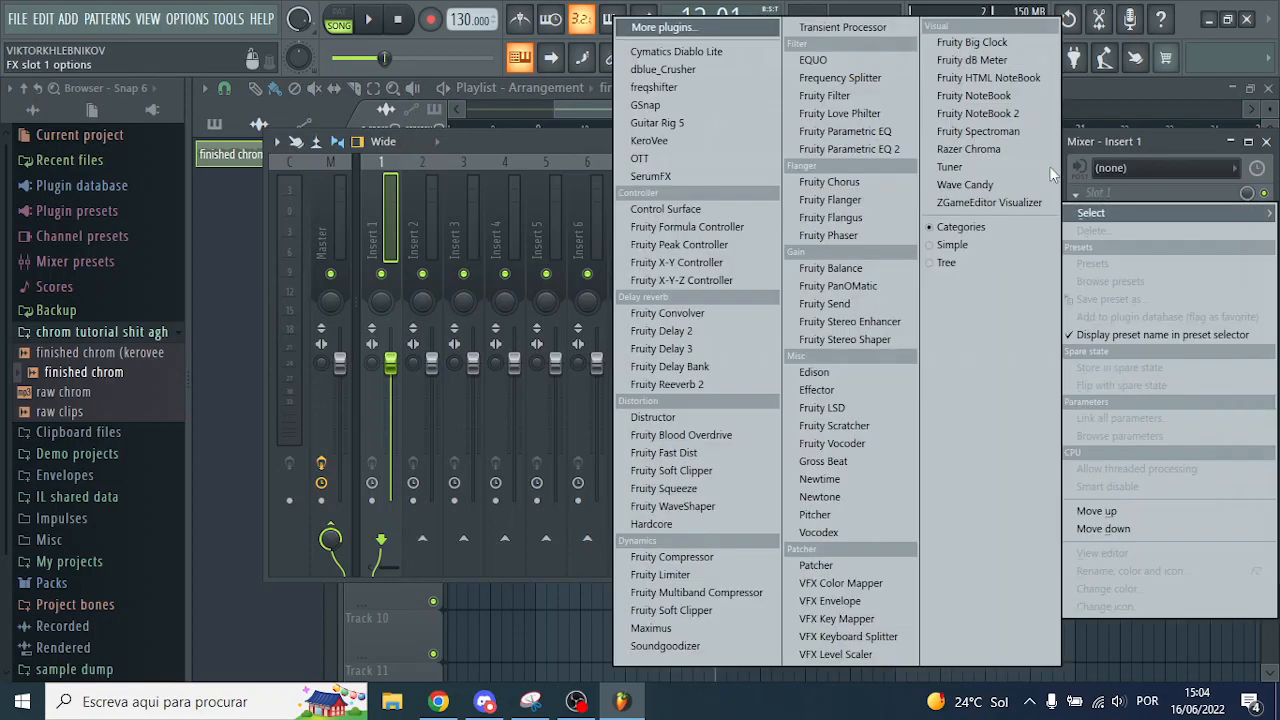
pyautogui.click(1077, 192)
pyautogui.click(878, 149)
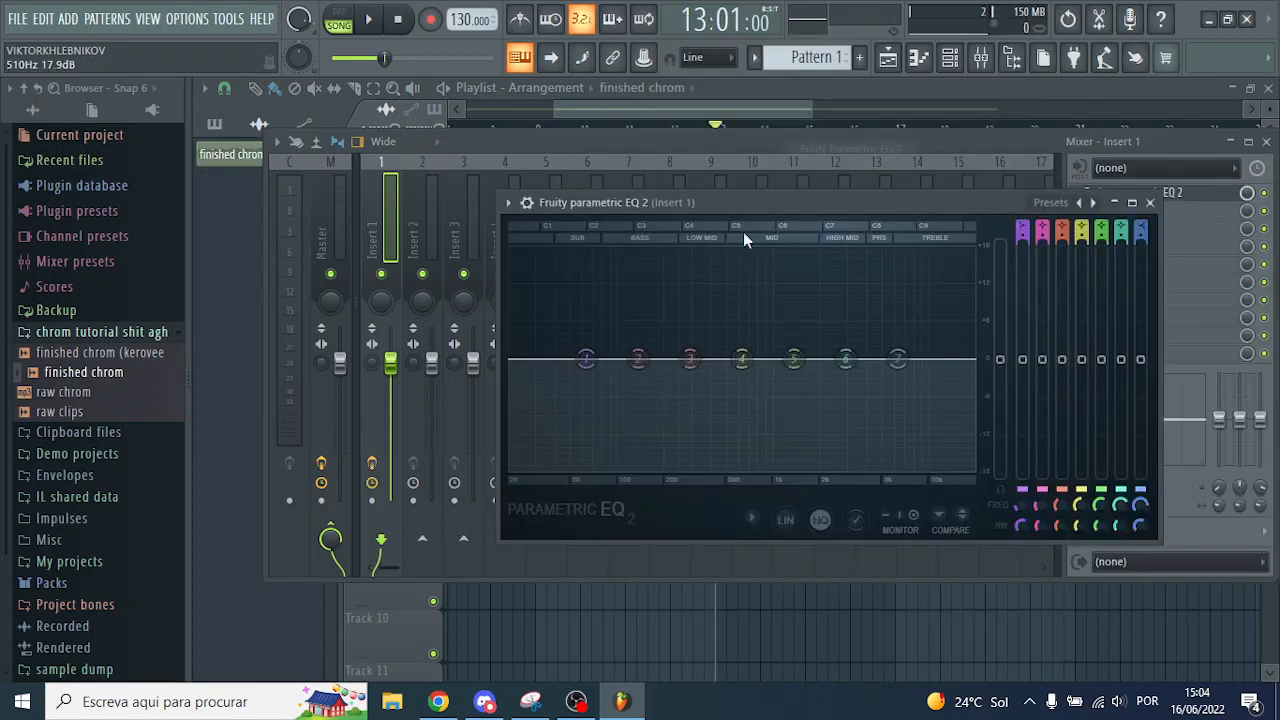
# Boost EQ bands 4 to 7 in rising steps: band 4 to 1 dB, band 5 to 2 dB, bands 6 and 7 to about 3 and 4 dB
pyautogui.moveTo(772, 204); pyautogui.dragTo(586, 200)
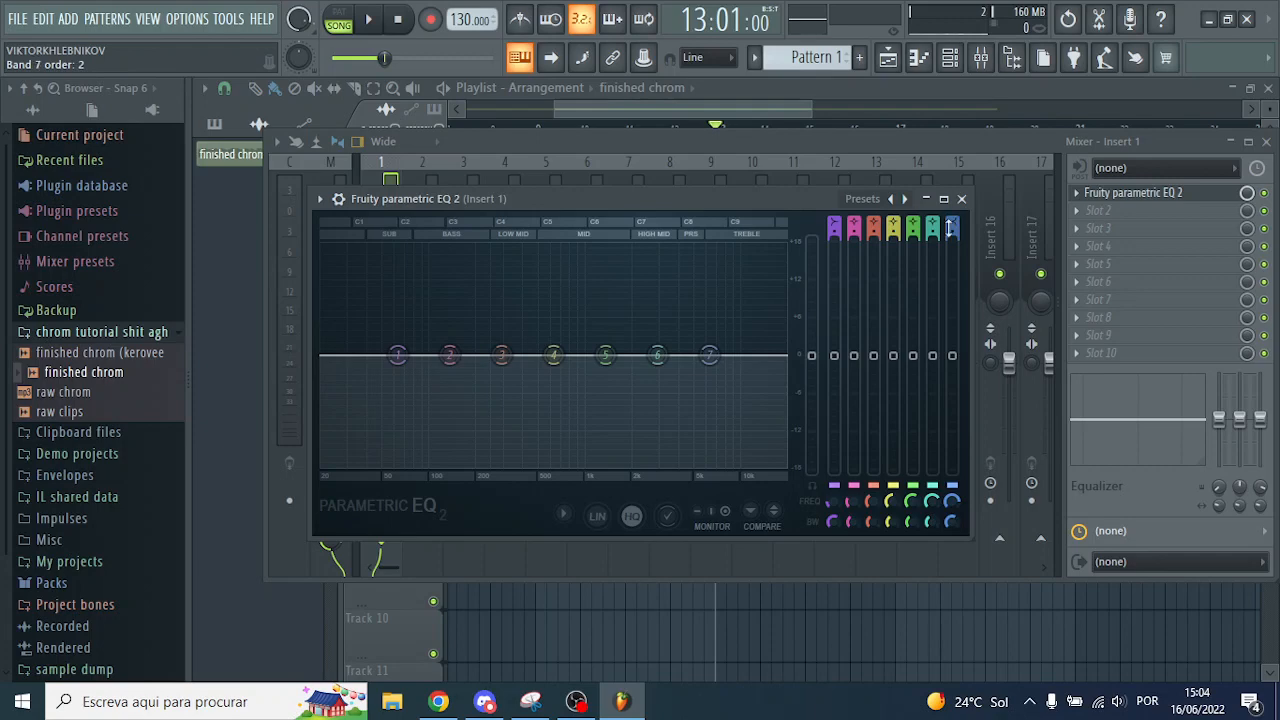
pyautogui.moveTo(899, 361); pyautogui.dragTo(899, 349)
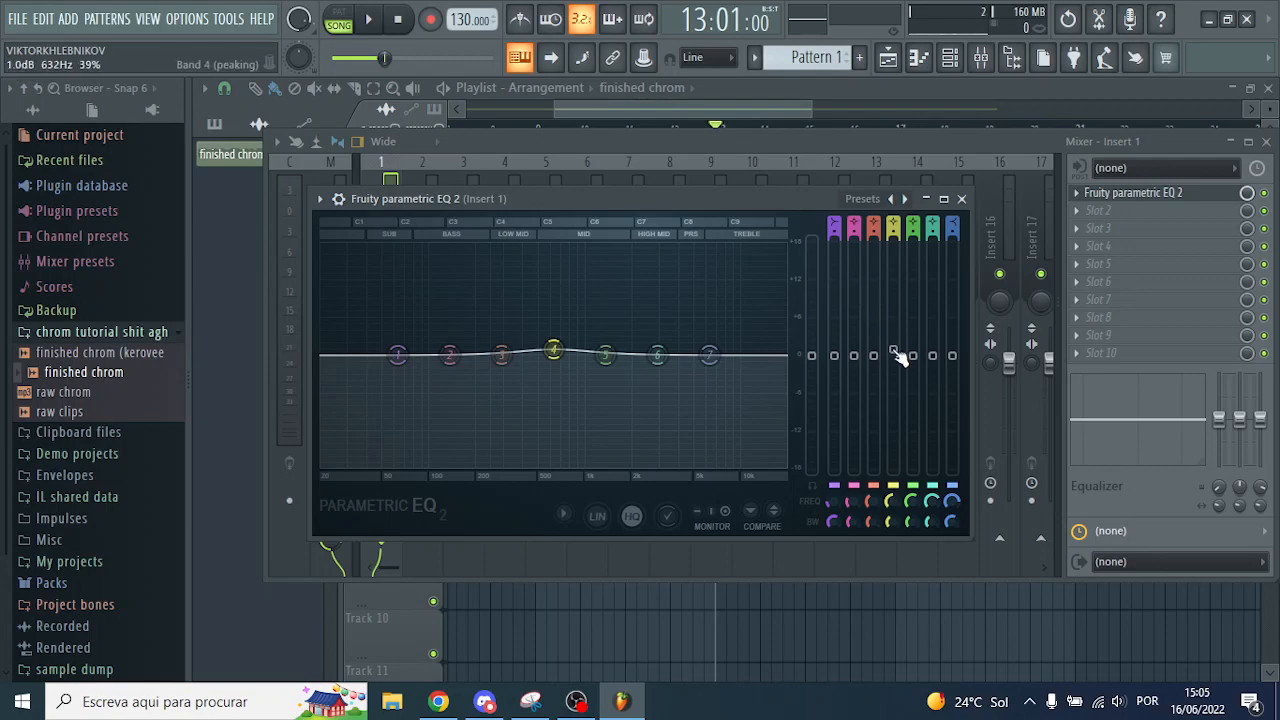
pyautogui.moveTo(912, 356); pyautogui.dragTo(952, 329)
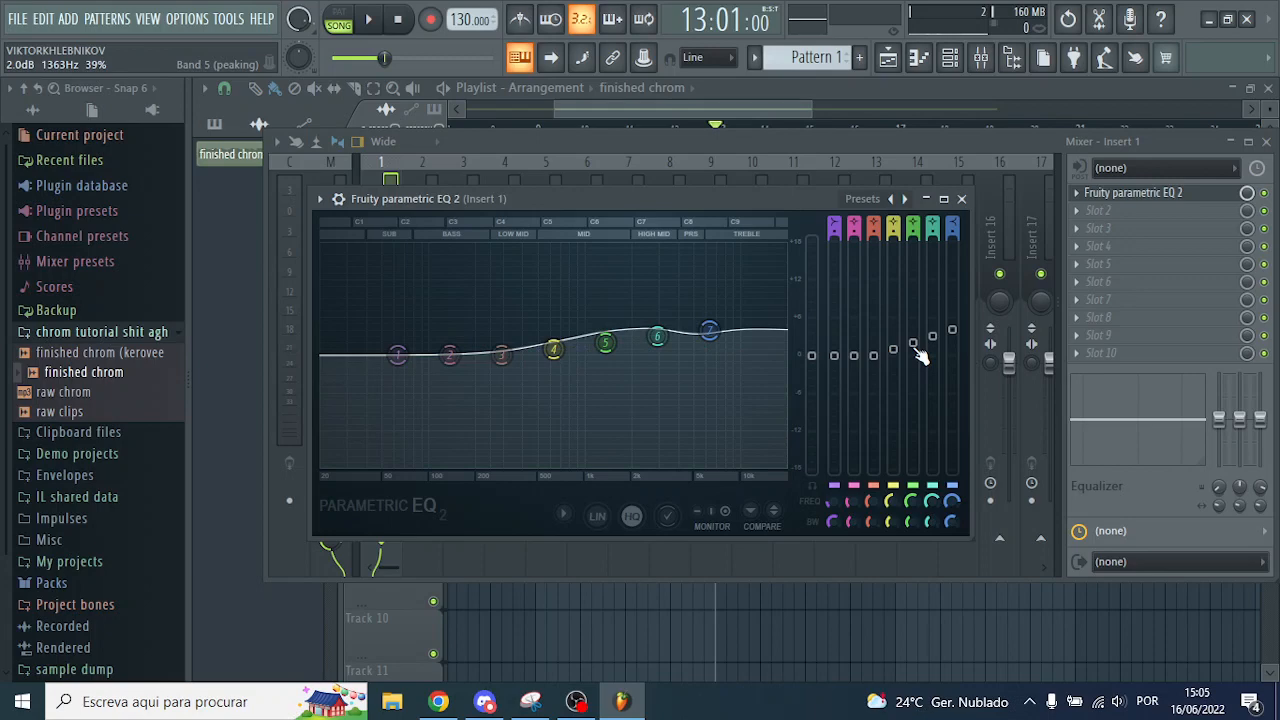
# Play the finished chrom clip from bar 13 to listen to it, and return the playhead to just after bar 13
pyautogui.press('space')
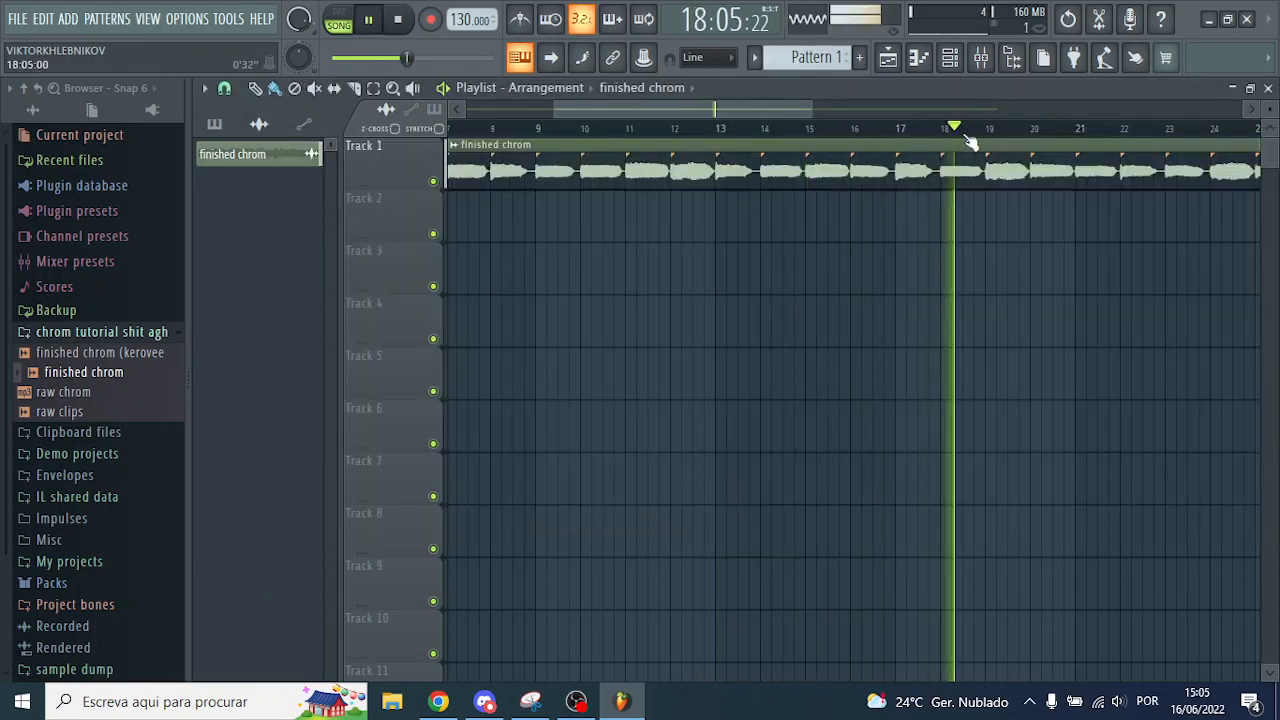
pyautogui.moveTo(965, 136); pyautogui.dragTo(738, 156)
pyautogui.press('space')
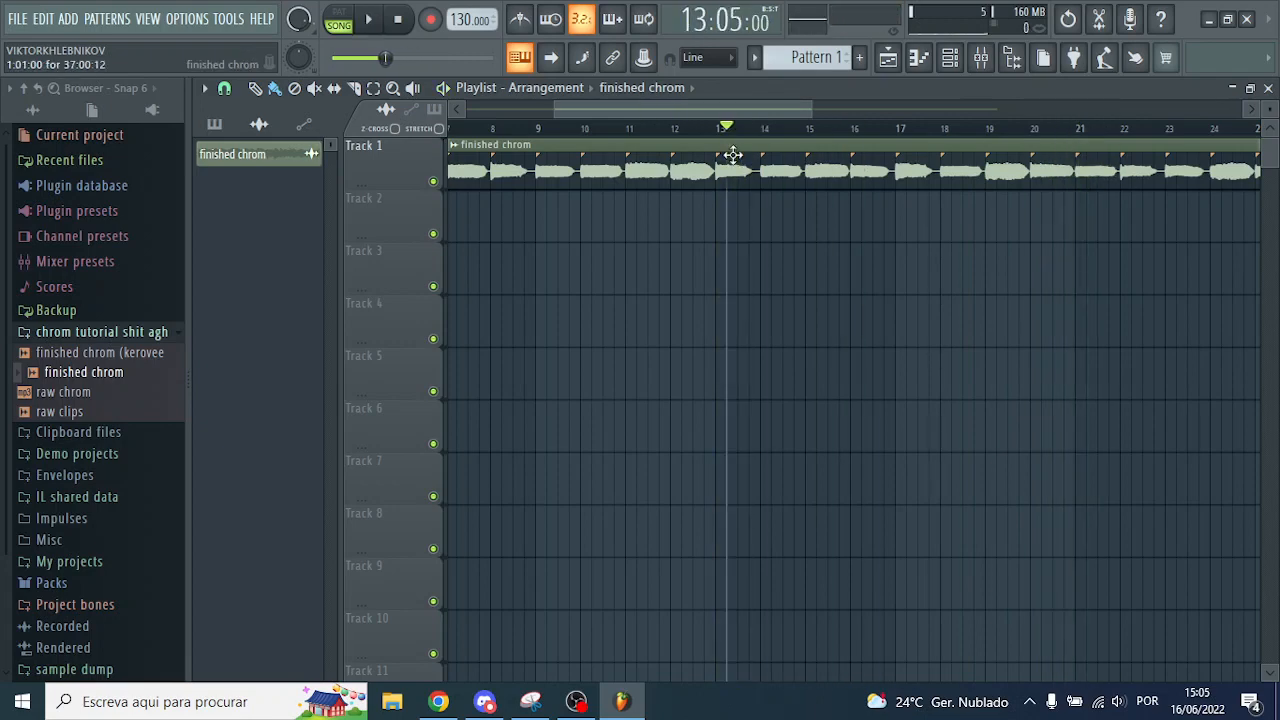